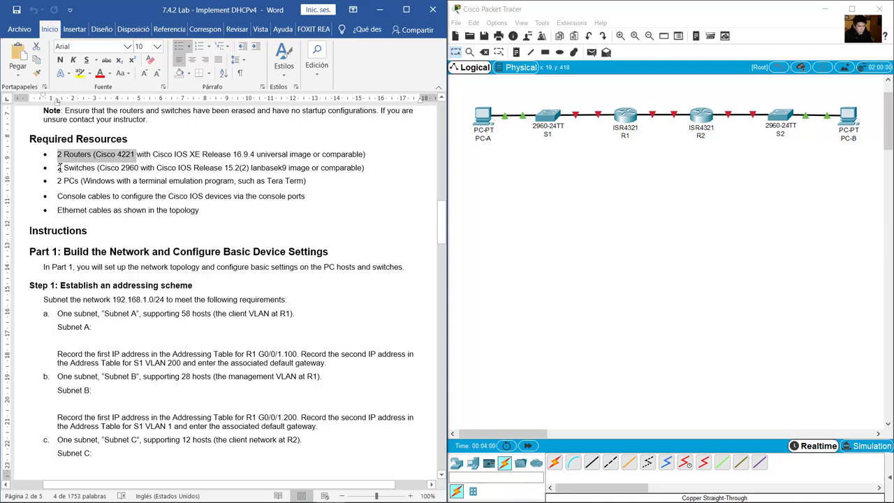
Read the lab's required resources and the Part 1, Step 1 addressing requirements down to Subnet A.
drag(59, 168, 159, 172)
drag(60, 181, 169, 210)
scroll(215, 239, down, 2)
scroll(214, 239, down, 2)
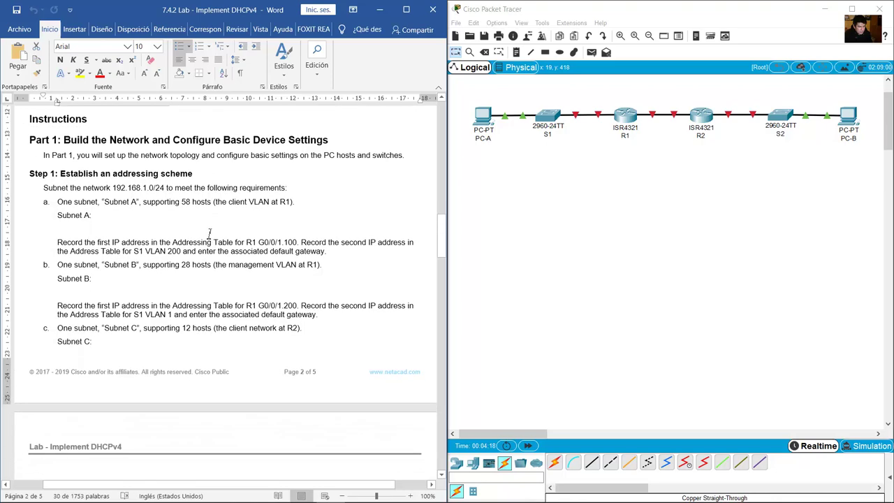
scroll(79, 161, up, 1)
click(79, 168)
drag(70, 168, 149, 169)
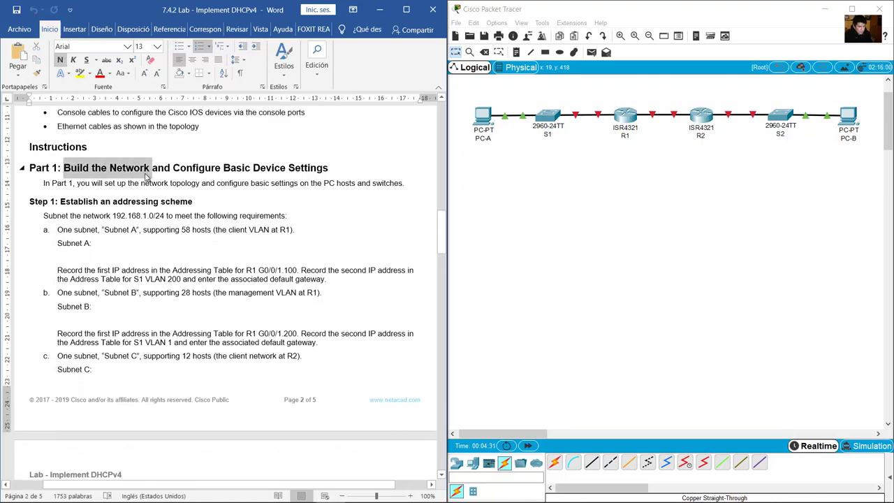
scroll(96, 149, down, 2)
drag(63, 148, 184, 148)
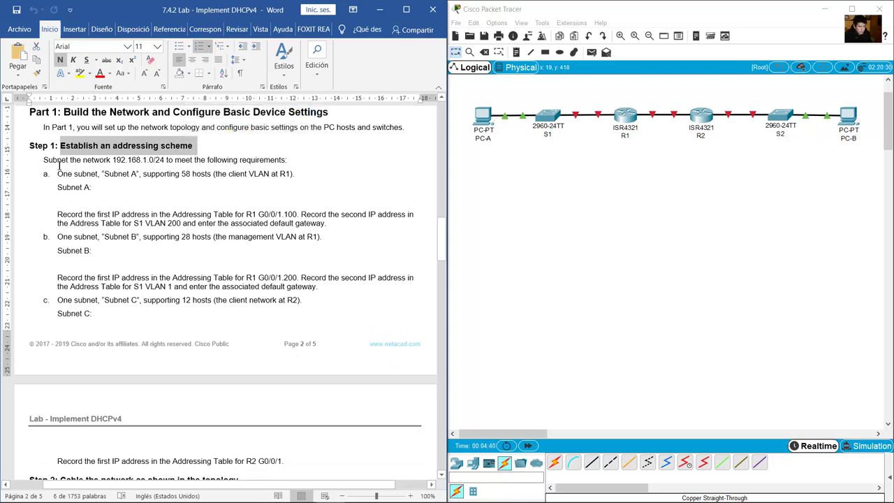
drag(44, 160, 175, 157)
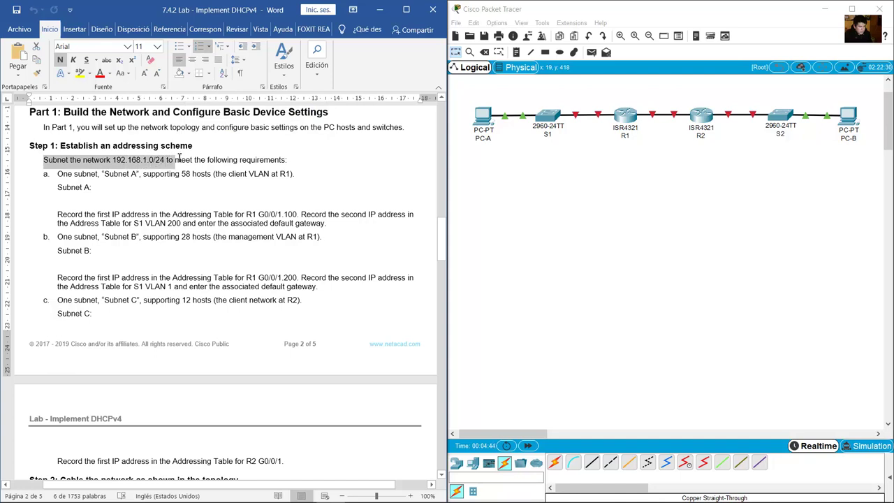
drag(52, 159, 290, 160)
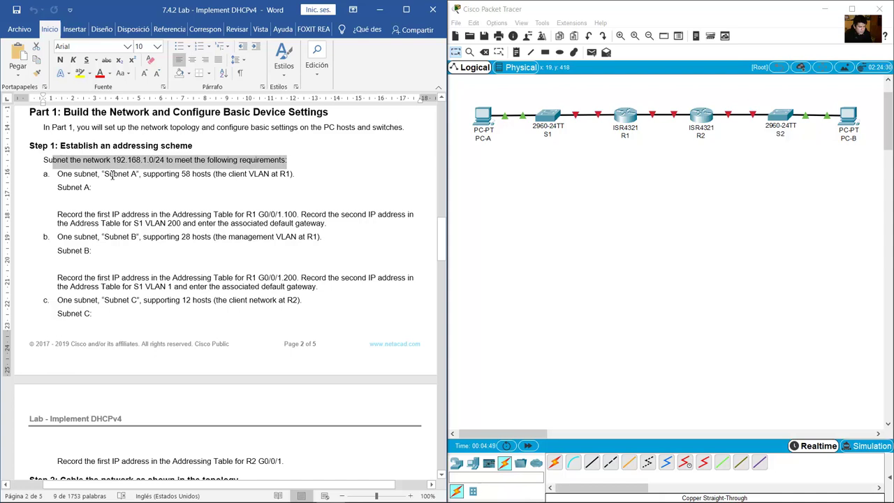
drag(76, 173, 292, 173)
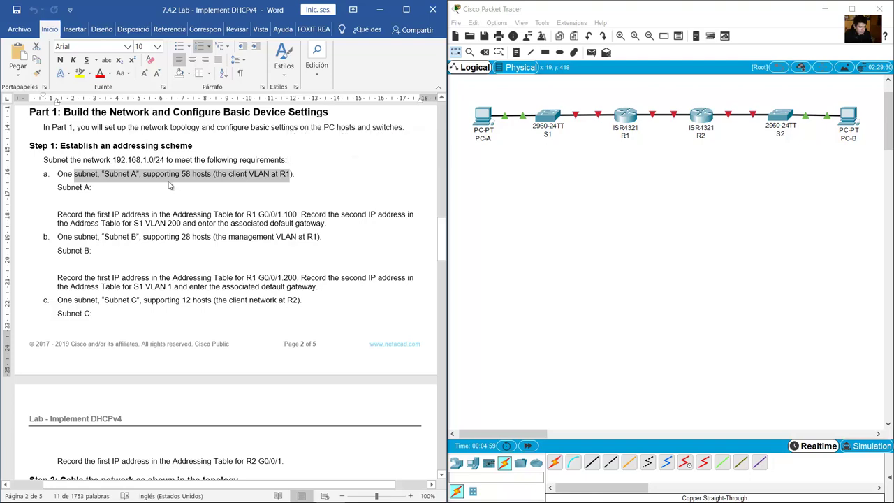
Switch to the Excel subnetting workbook and enter the base network 192.168.1.0/24 in cell A1106.
key(alt+Tab)
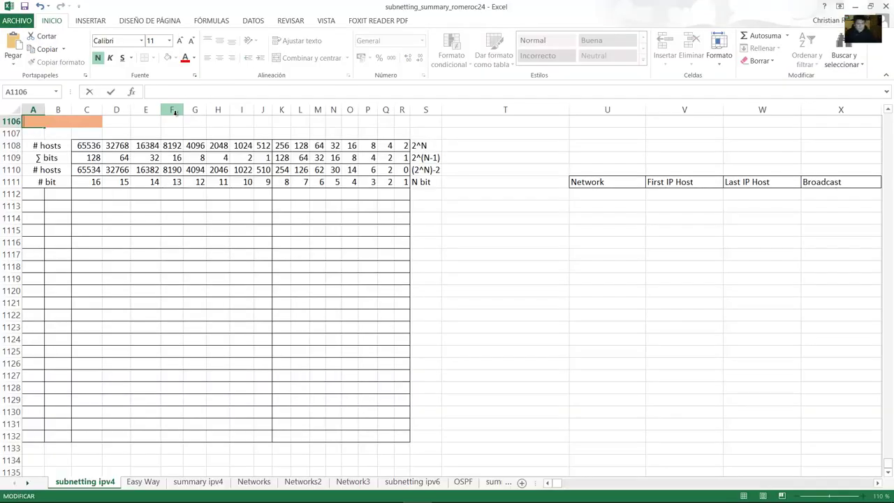
text(192.168.)
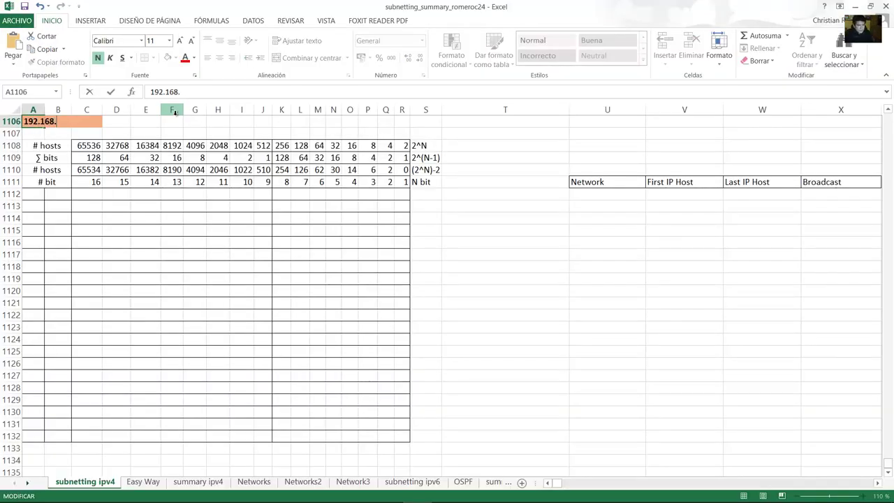
text(1.0/24)
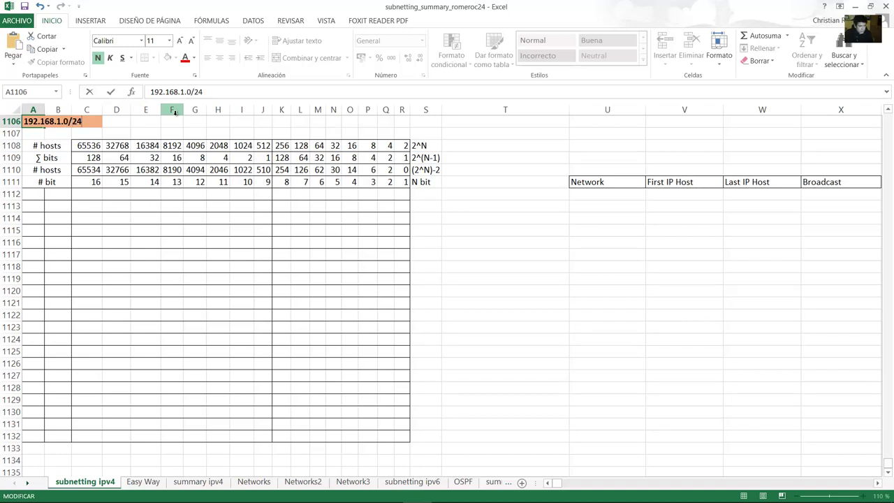
click(200, 193)
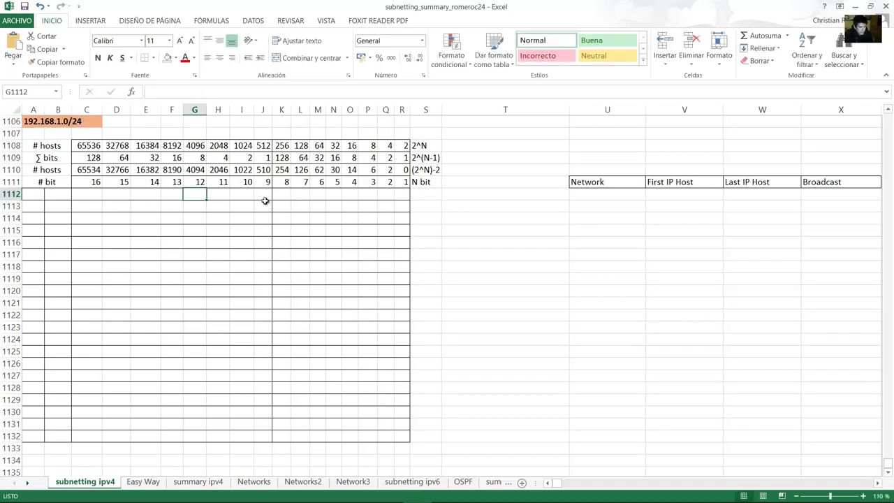
Label the first subnet row "Subnet A - 58 hosts -" in cell T1112.
click(468, 198)
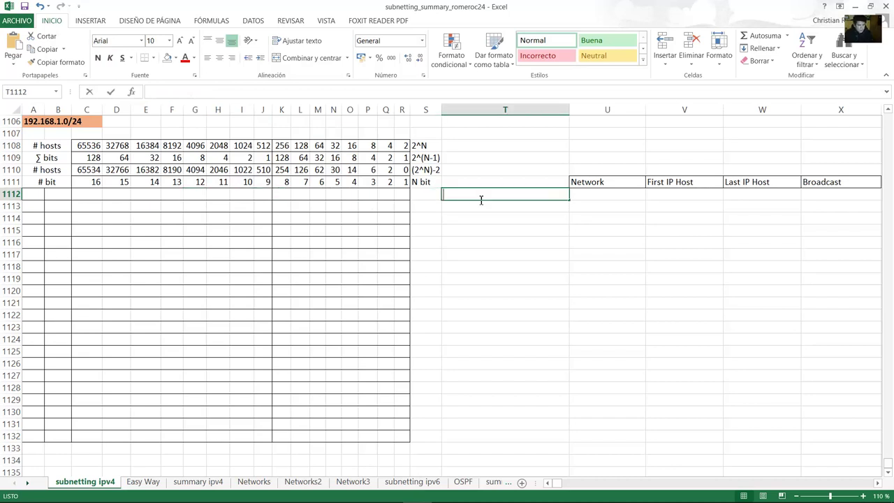
text(Subnet )
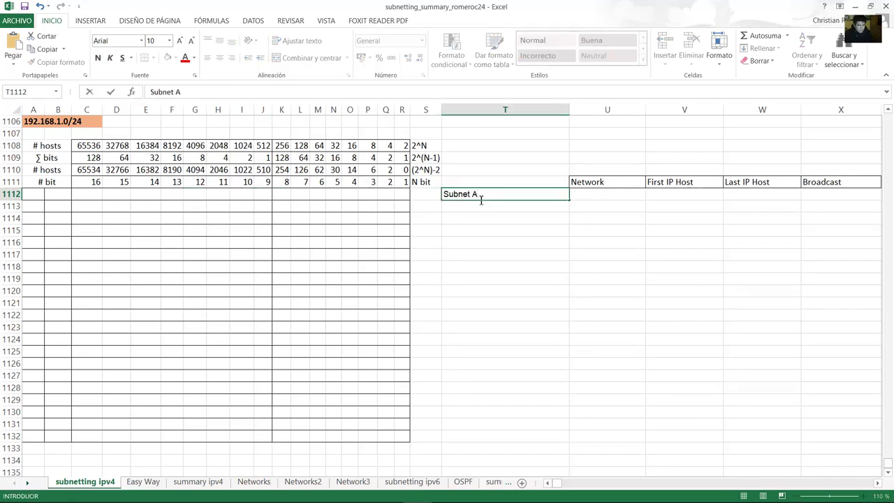
text(A - 58 hosts -)
click(458, 218)
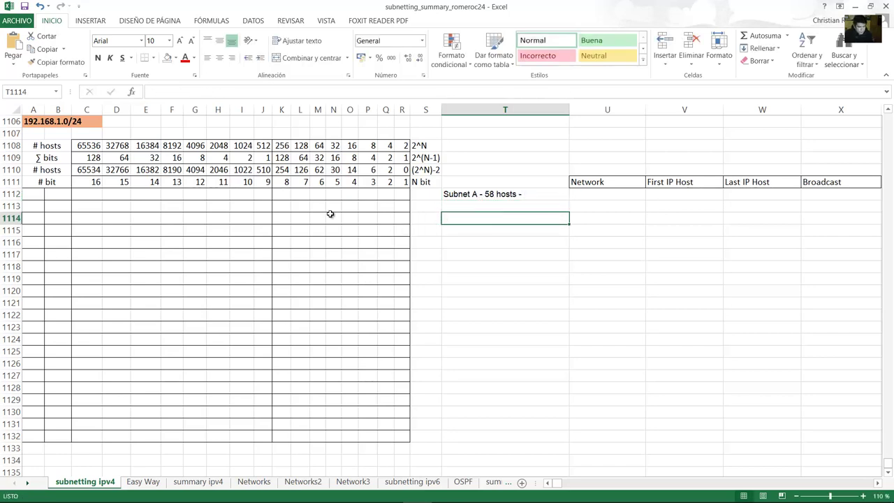
Enter the network's first two octets, 192 and 168, in cells A1112 and B1112.
click(33, 121)
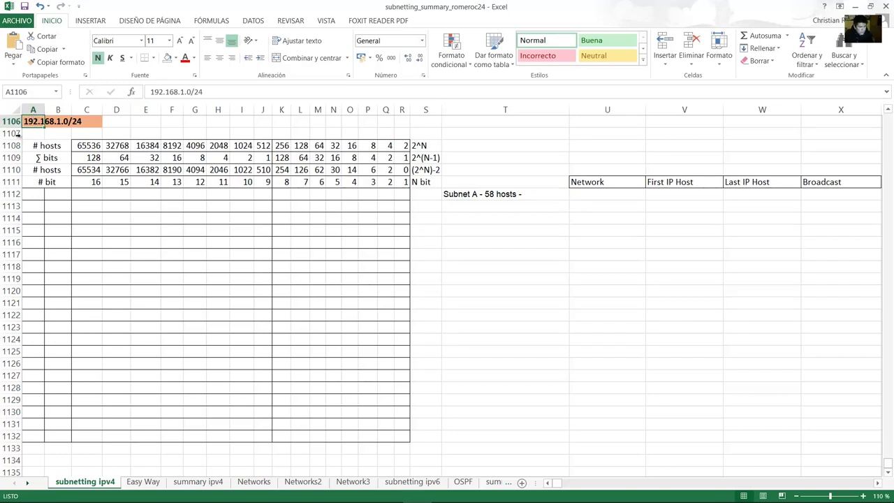
drag(38, 121, 96, 121)
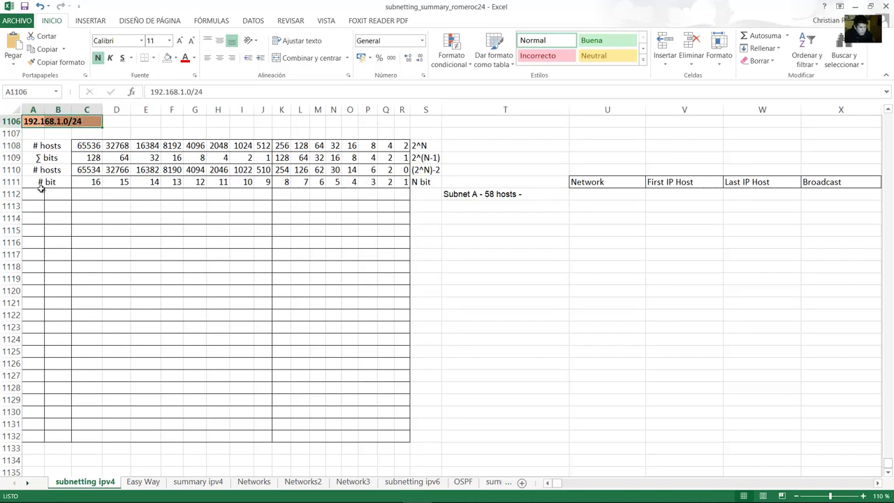
click(41, 192)
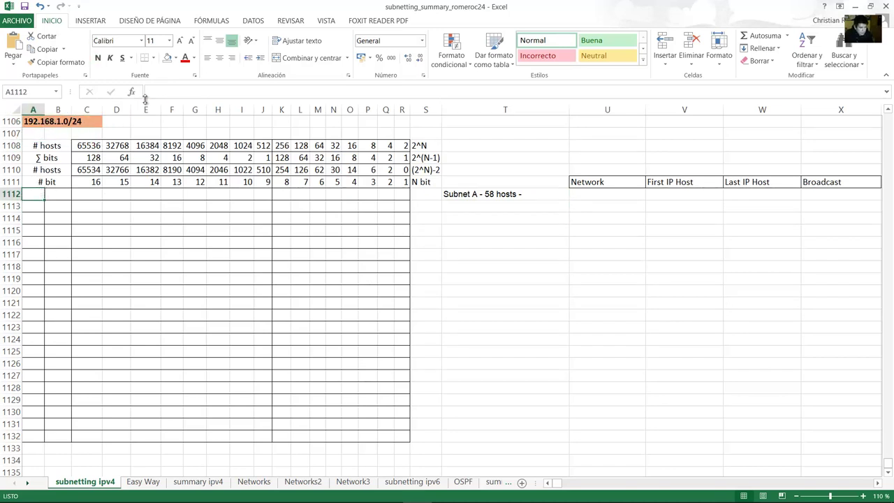
text(192)
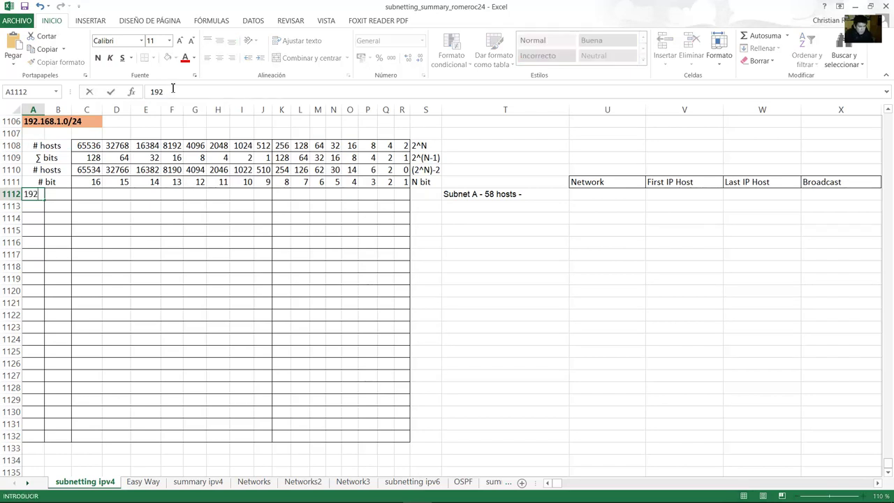
key(Tab)
text(168)
key(Tab)
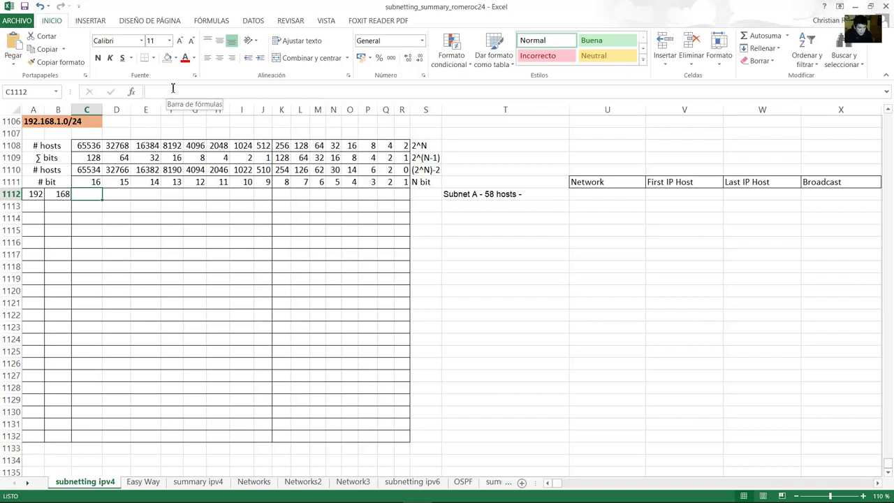
Enter the third octet as bits 00000001 in C1112:J1112 and the fourth octet as eight zeros in K1112:R1112.
text(1)
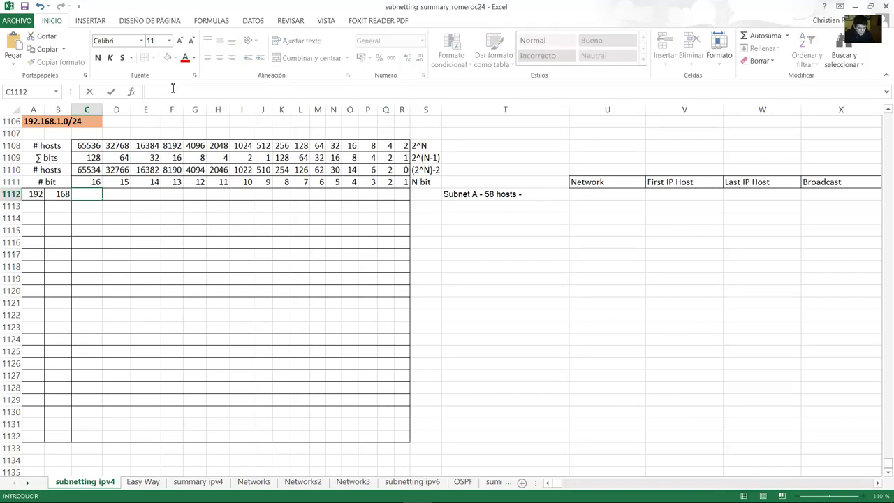
key(Tab)
text(0	0	0	0	)
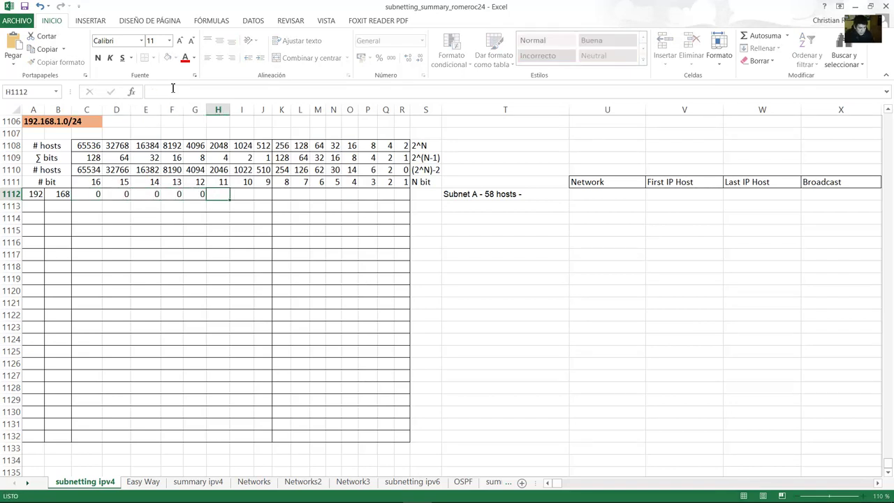
text(0	0)
key(Tab)
text(1)
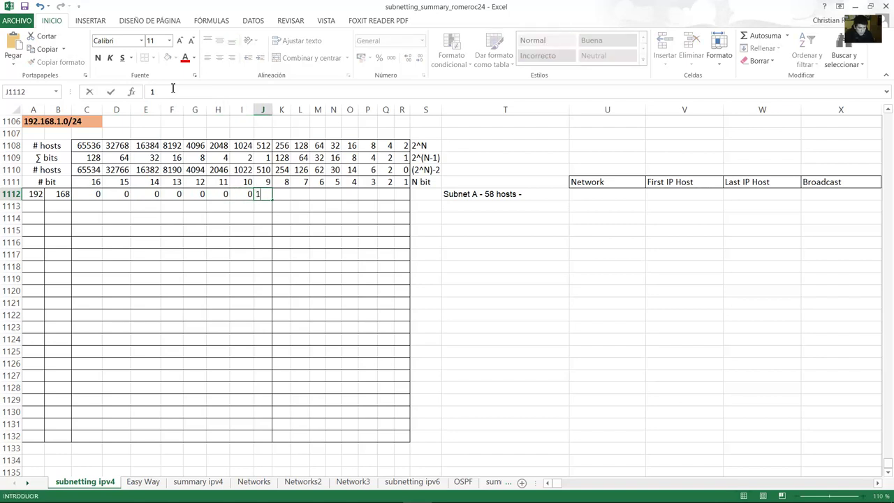
key(Tab)
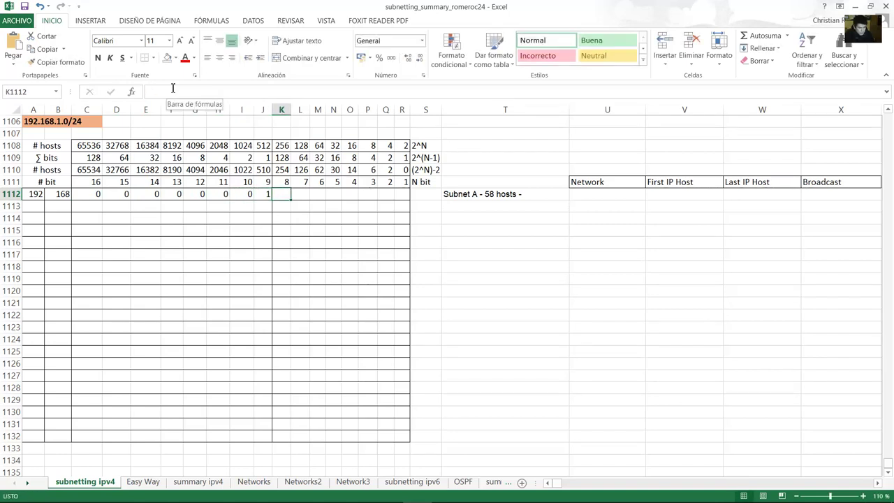
text(0	0	0	0	0	0	0	0)
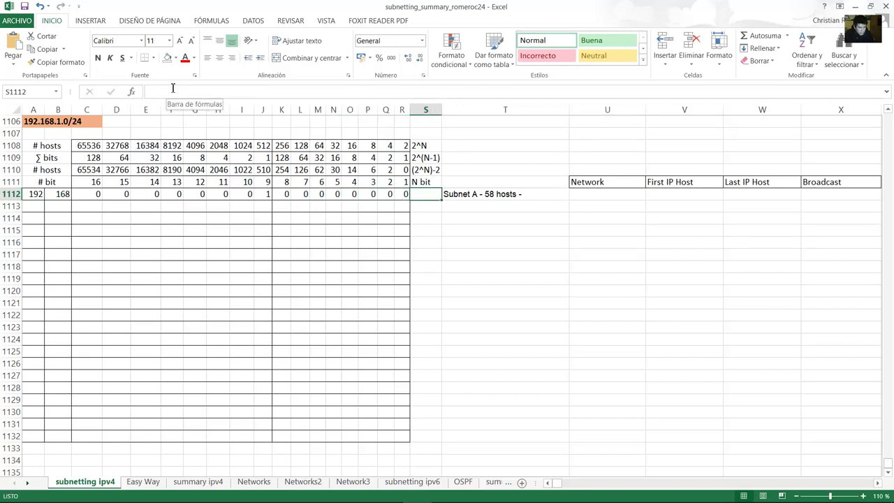
Examine the binary bits of the third and fourth octets across C1112:R1112.
key(Left)
key(Left)
key(Left)
key(Left)
key(Left)
key(Left)
key(Left)
key(Left)
key(Left)
key(Left)
key(Left)
key(Left)
key(Left)
key(Left)
key(Left)
key(Left)
key(Left)
key(Right)
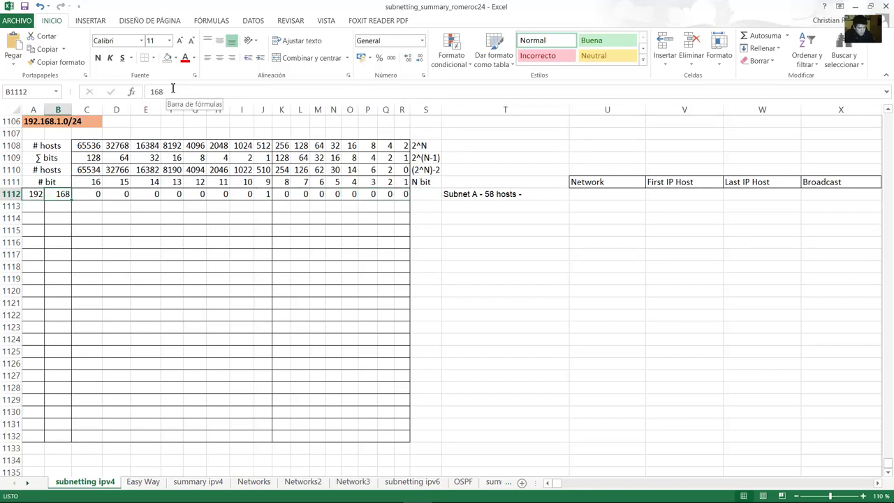
key(Right)
key(shift+Right)
key(shift+Right)
key(shift+Right)
key(shift+Right)
key(shift+Right)
key(shift+Right)
key(shift+Right)
key(shift+Right)
key(shift+Right)
key(shift+Right)
key(shift+Right)
key(shift+Right)
key(shift+Right)
key(shift+Right)
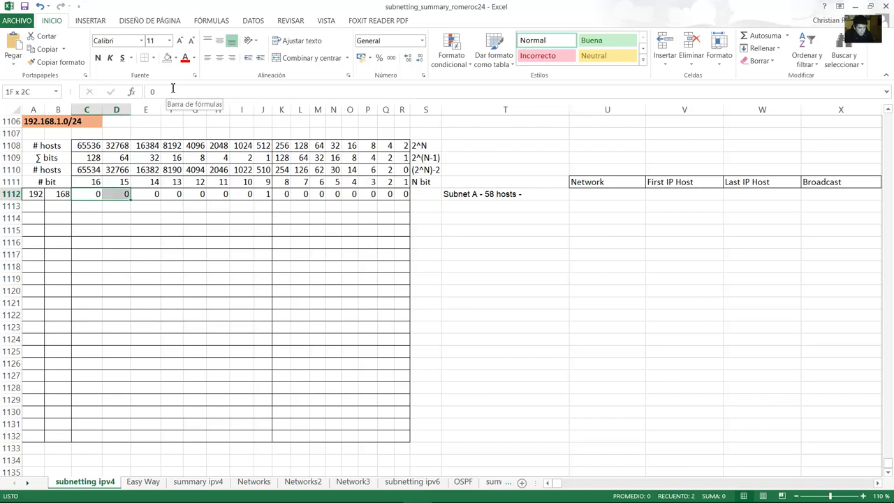
key(shift+Right)
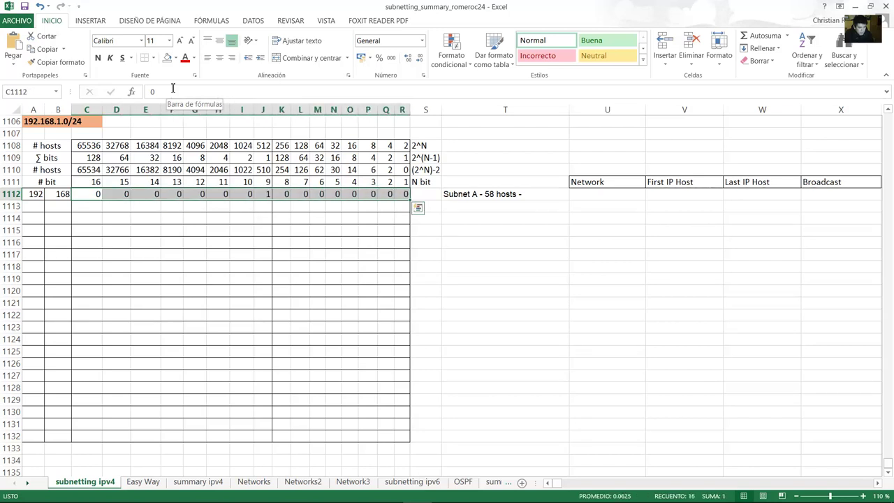
key(Right)
key(Right)
key(Right)
key(Right)
key(Right)
key(Right)
key(Right)
key(Right)
key(Right)
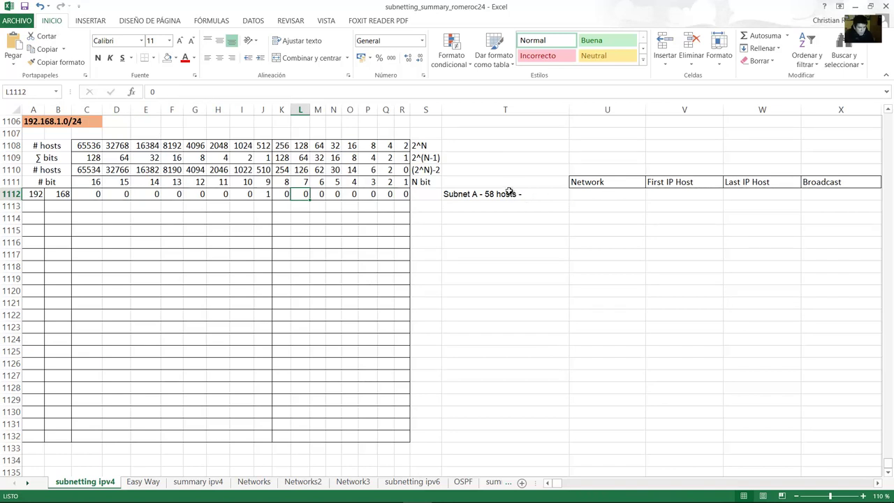
Check Subnet A's 58-host requirement against the usable host counts and fill its network portion, A1112:L1112, with light blue.
click(482, 196)
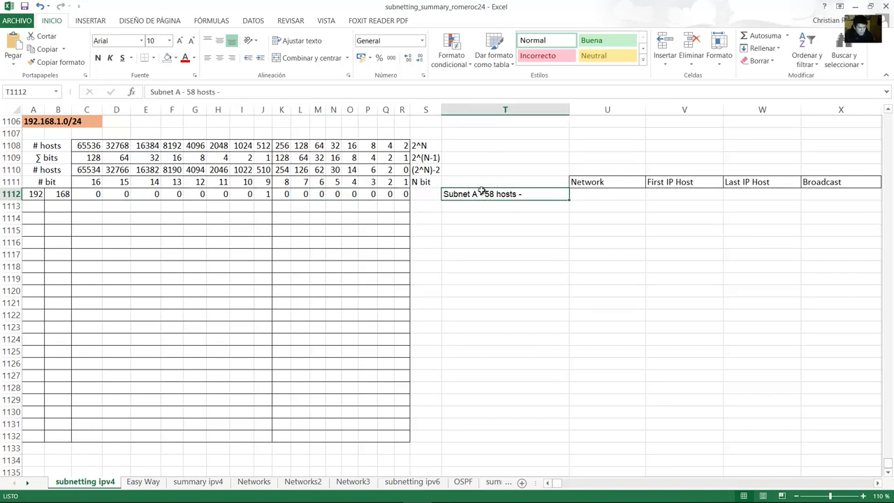
drag(43, 169, 324, 169)
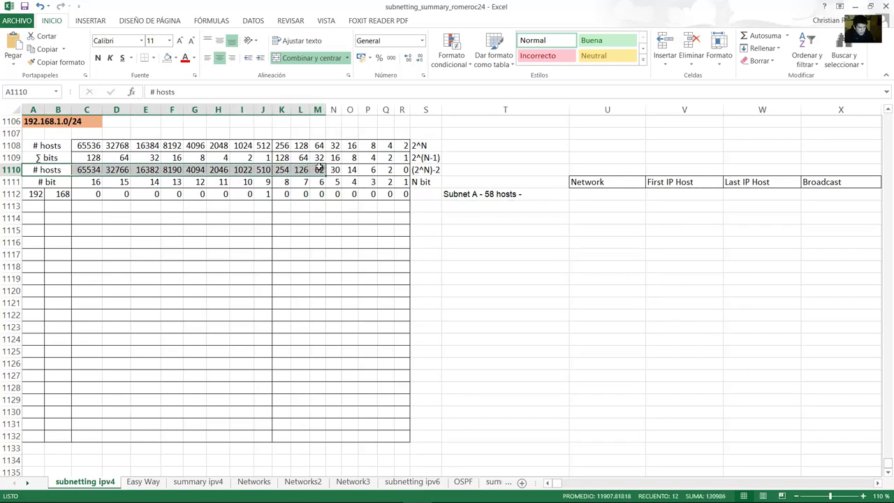
click(320, 169)
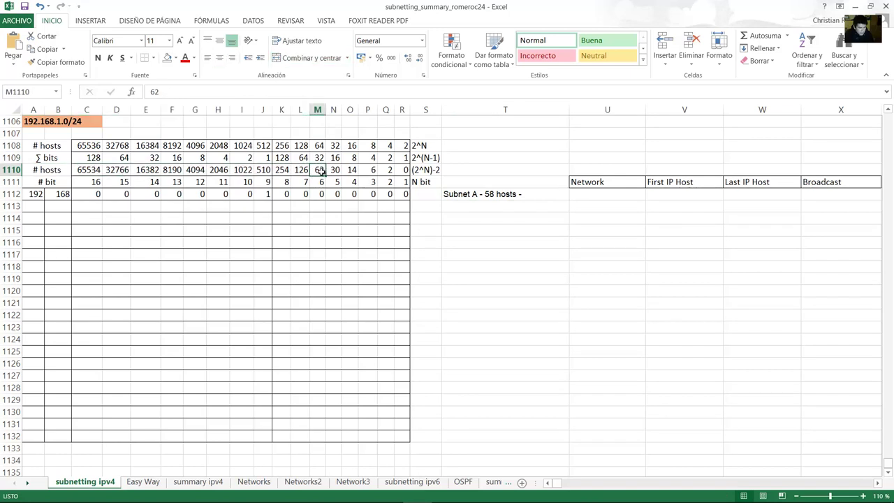
drag(305, 194, 29, 194)
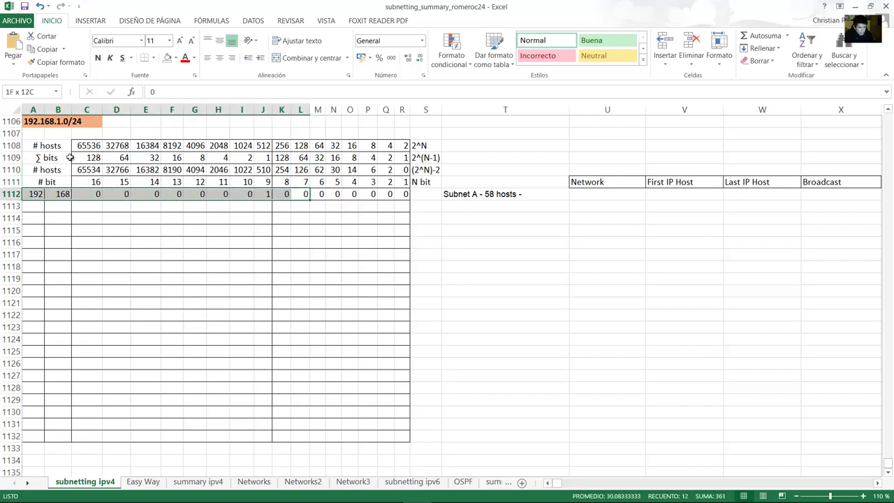
click(175, 58)
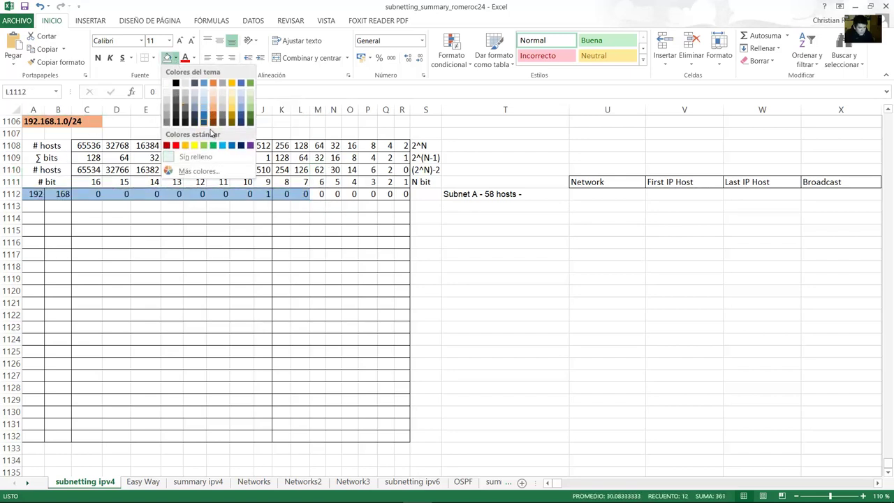
click(222, 145)
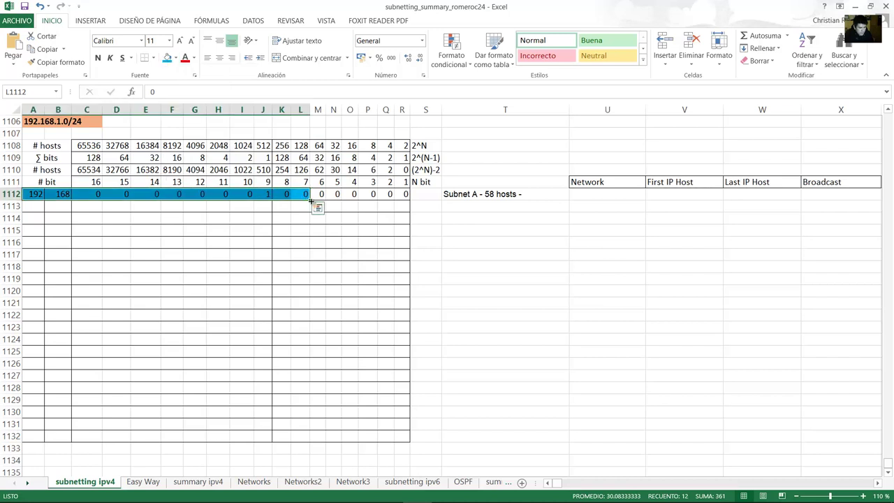
click(306, 197)
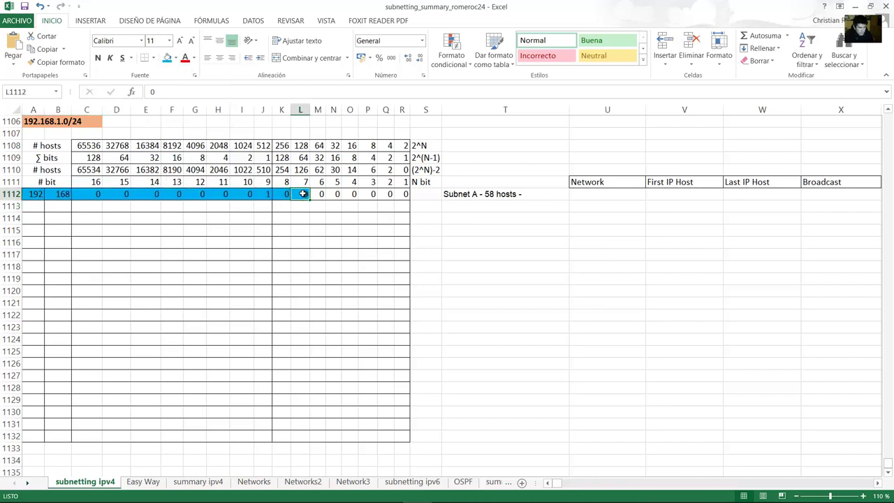
drag(303, 194, 35, 197)
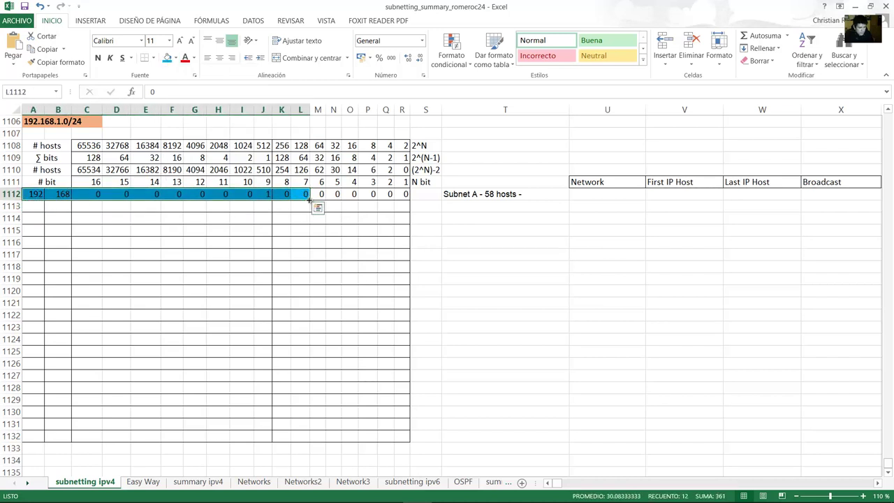
Copy the network portion A1112:L1112 down to row 1113 and enter six ones as the host bits in M1113:R1113.
drag(307, 199, 315, 213)
click(317, 207)
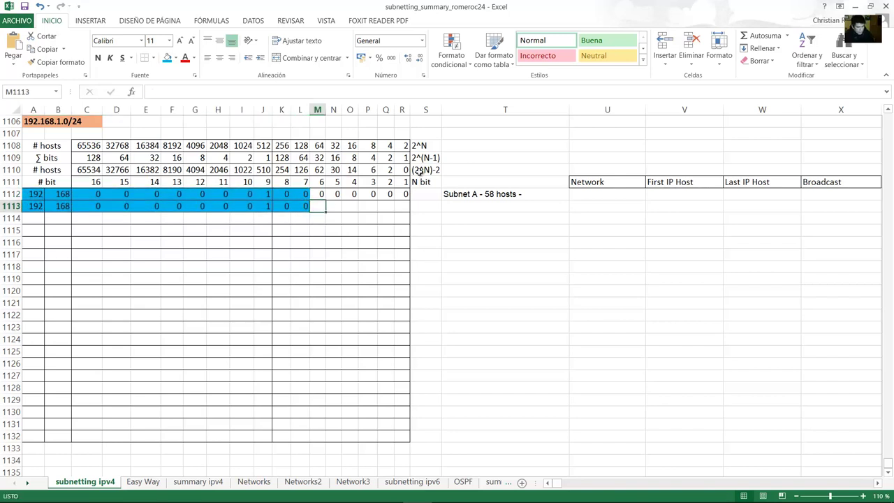
text(1	1	1	1	1	1)
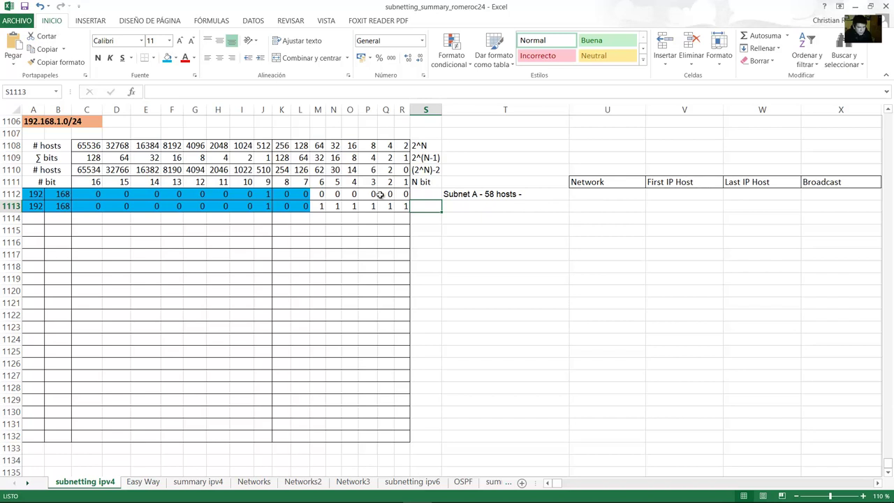
Enter 192.168.1.0 as Subnet A's network address in U1112, based on the bits in row 1112.
drag(402, 194, 32, 194)
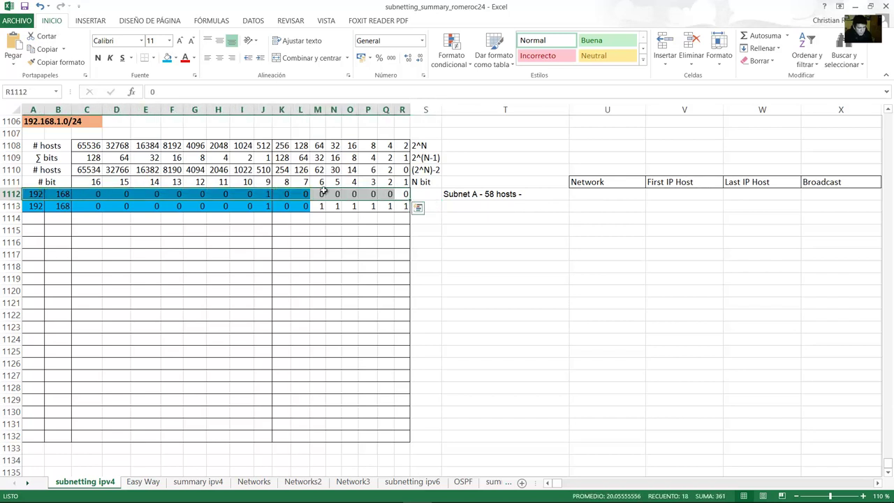
click(625, 196)
text(192.168.1.0)
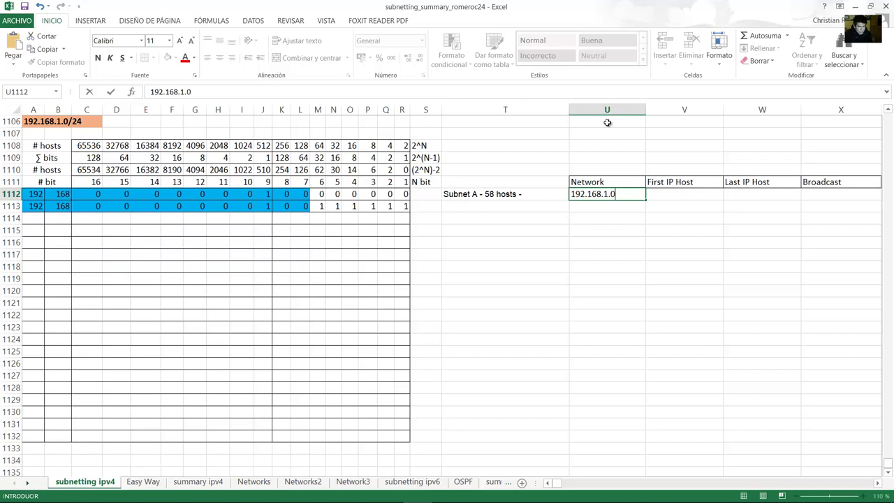
click(168, 205)
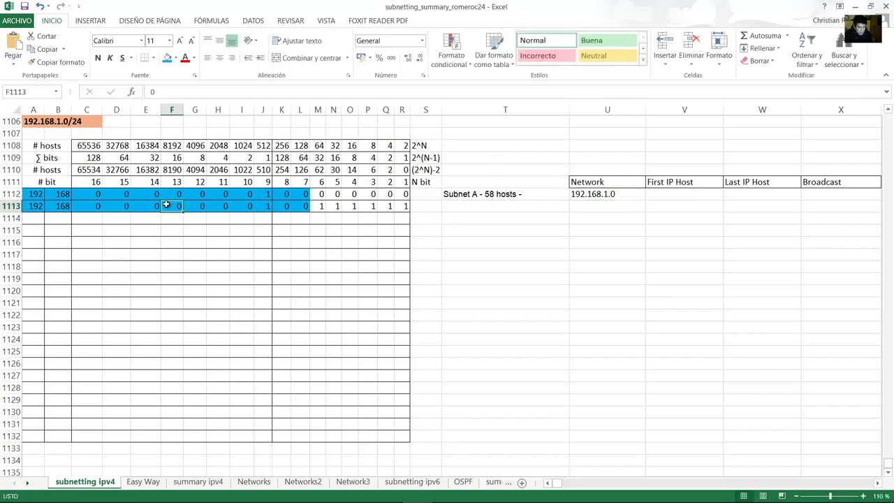
Count the network bits across A1112:L1112 and append the prefix length /26 to the network address in U1112.
drag(87, 193, 394, 200)
click(368, 194)
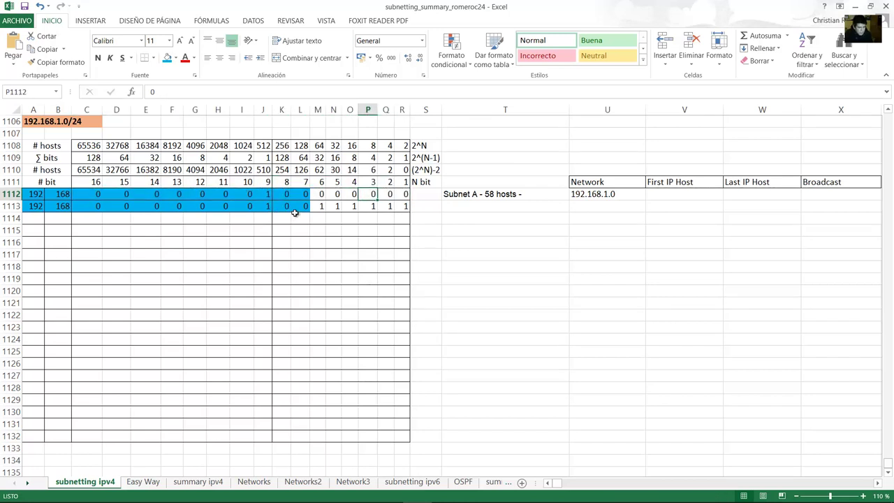
click(43, 195)
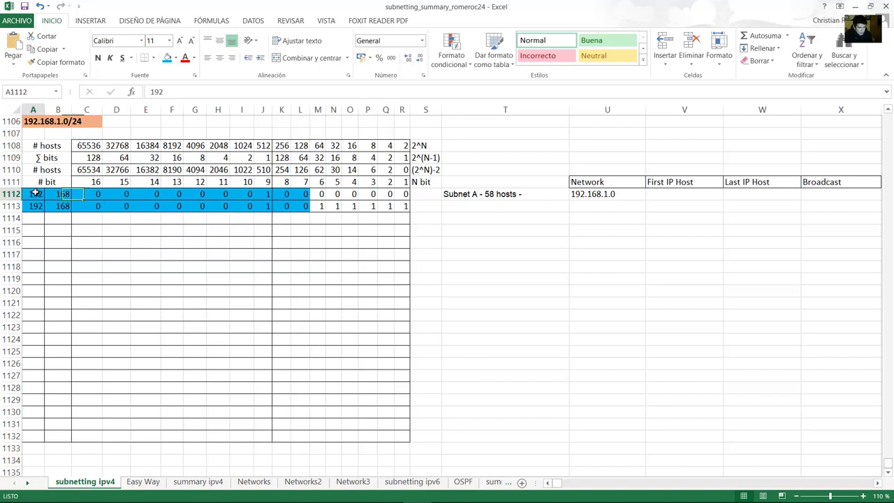
click(62, 194)
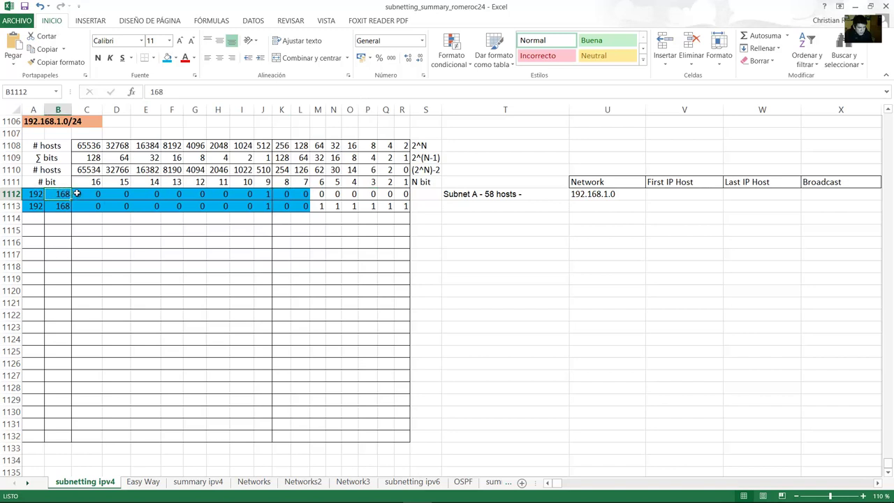
drag(78, 194, 270, 198)
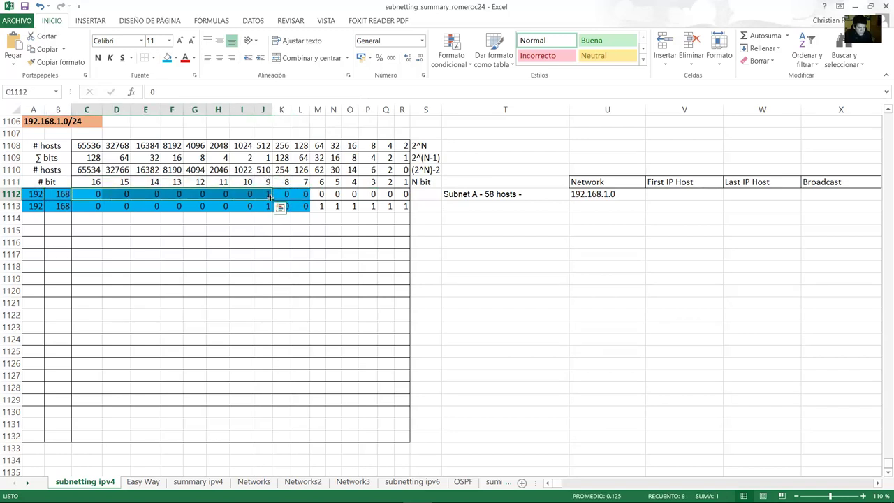
click(302, 195)
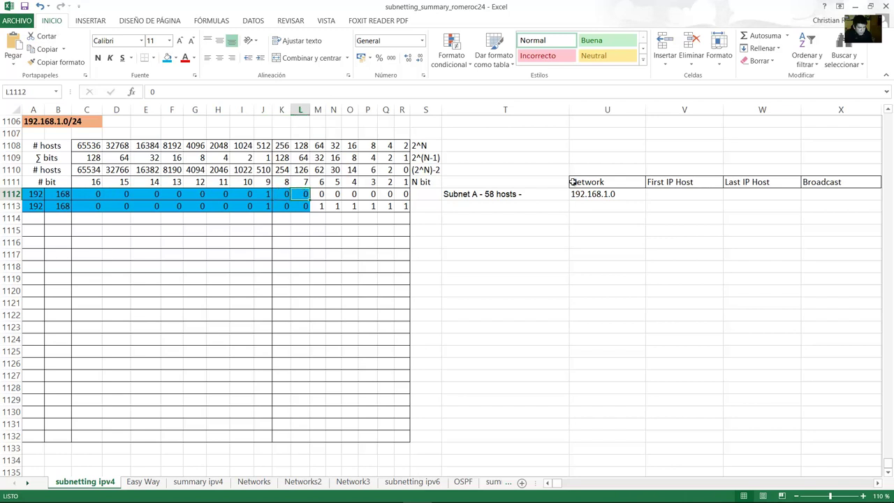
double_click(619, 194)
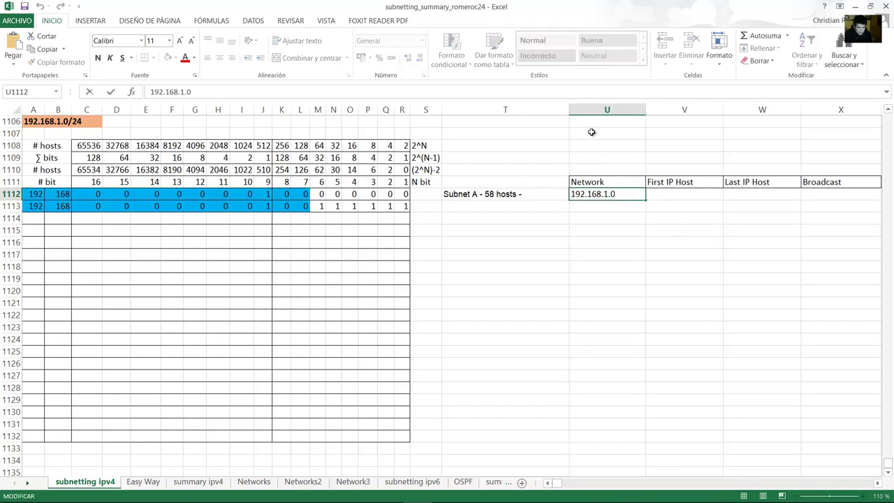
text(/26)
click(454, 208)
Check the all-ones host bits in row 1113 and enter 192.168.1.63/26 as Subnet A's broadcast address in X1112.
drag(405, 207, 321, 204)
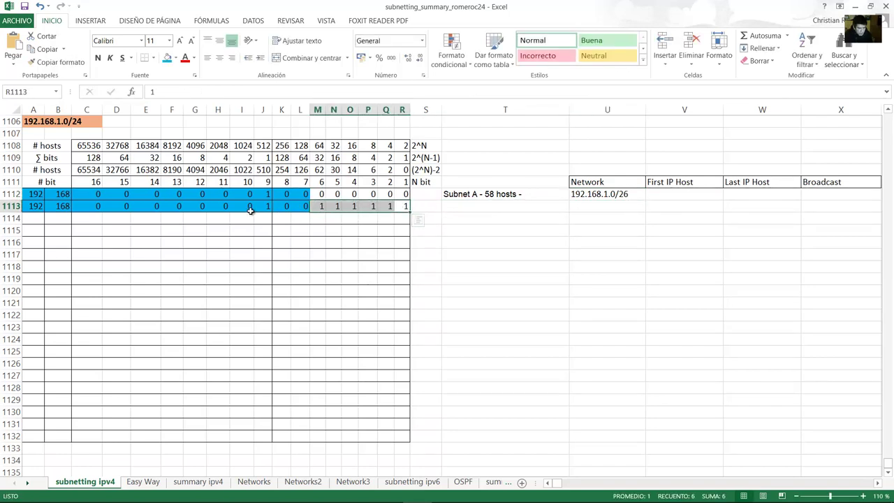
drag(30, 207, 321, 205)
click(407, 205)
drag(301, 157, 405, 206)
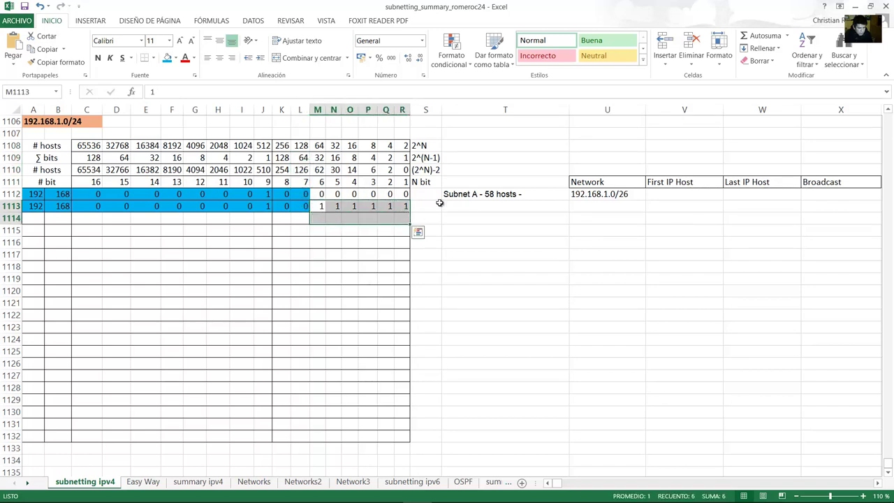
click(803, 193)
text(192.)
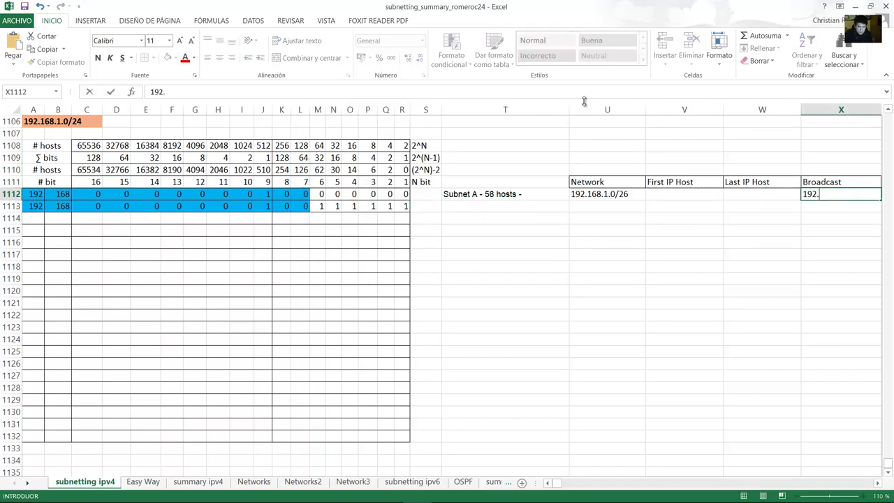
text(168.1.63)
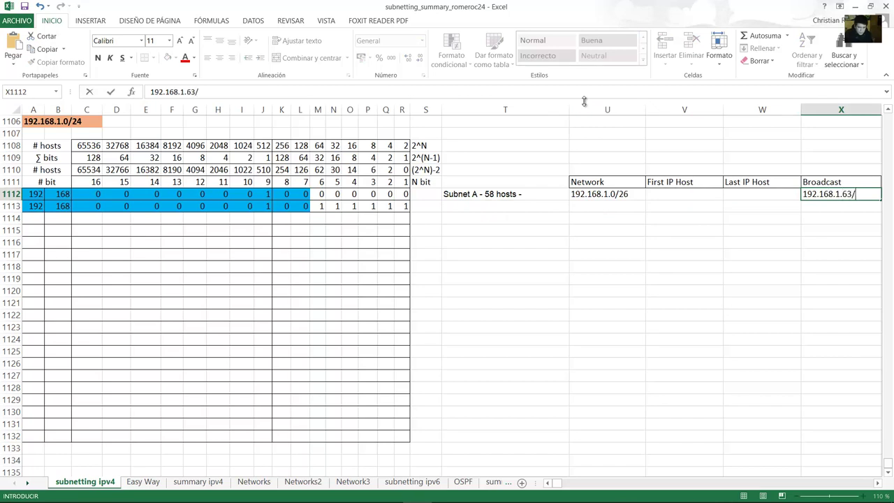
text(/26)
key(Return)
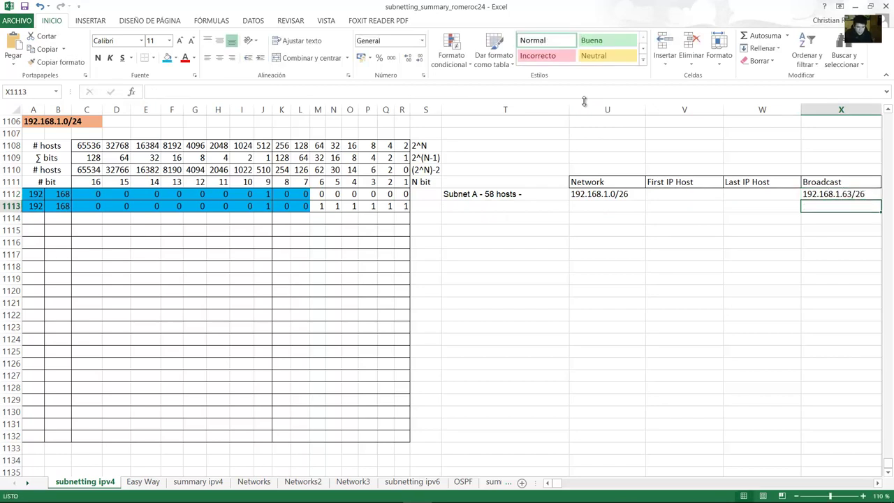
Enter Subnet A's first host address 192.168.1.1/26 in V1112 and last host address 192.168.1.62/26 in W1112.
key(Up)
key(Left)
key(Left)
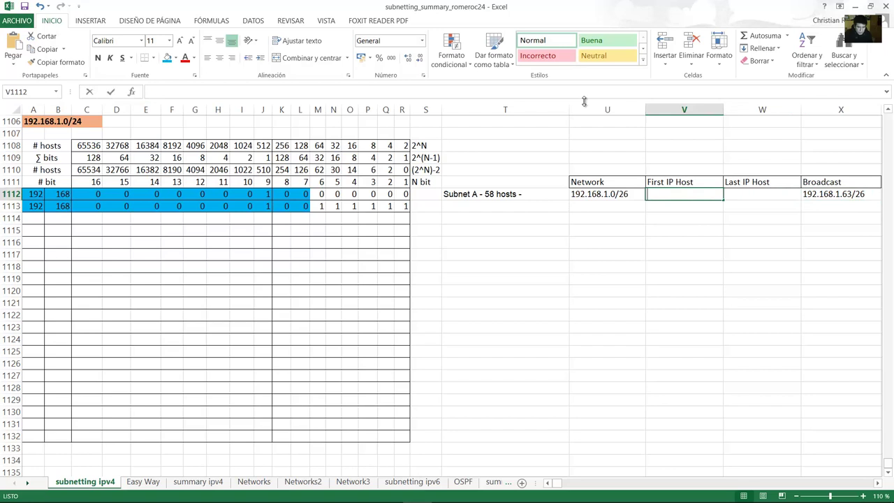
text(192.168.1.1)
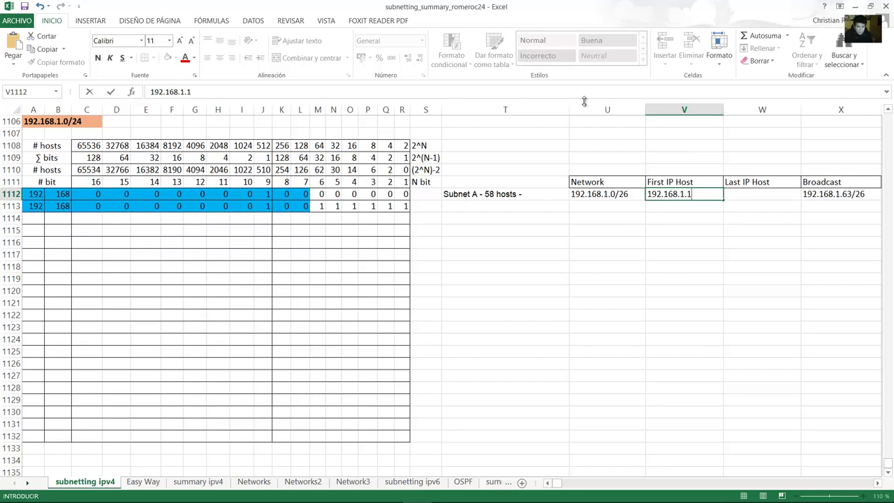
text(/26)
key(Tab)
text(192.)
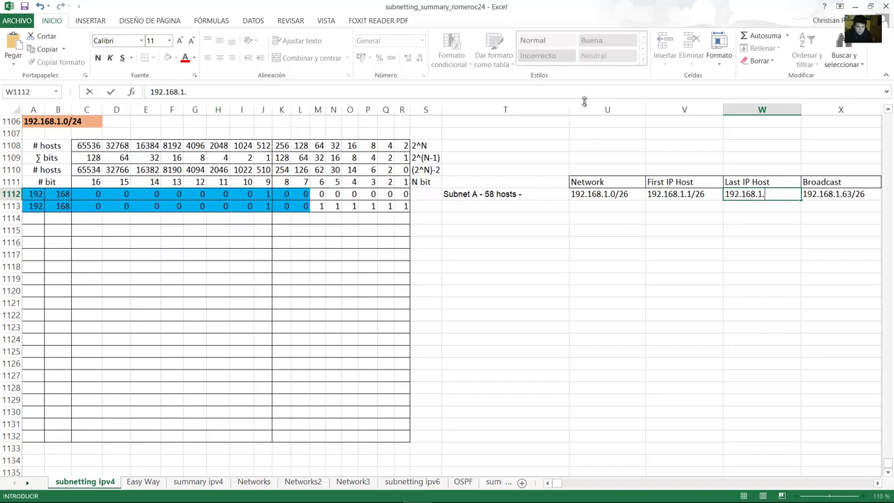
text(168.1.62/26)
key(Return)
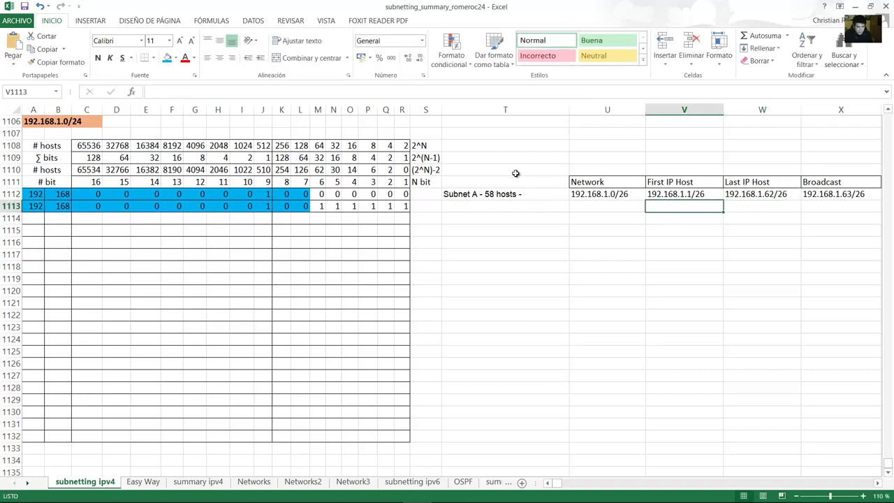
Read the Word lab's Subnet A instructions for R1 G0/0/1.100 and compare them with the network and first host addresses in Excel.
key(alt+Tab)
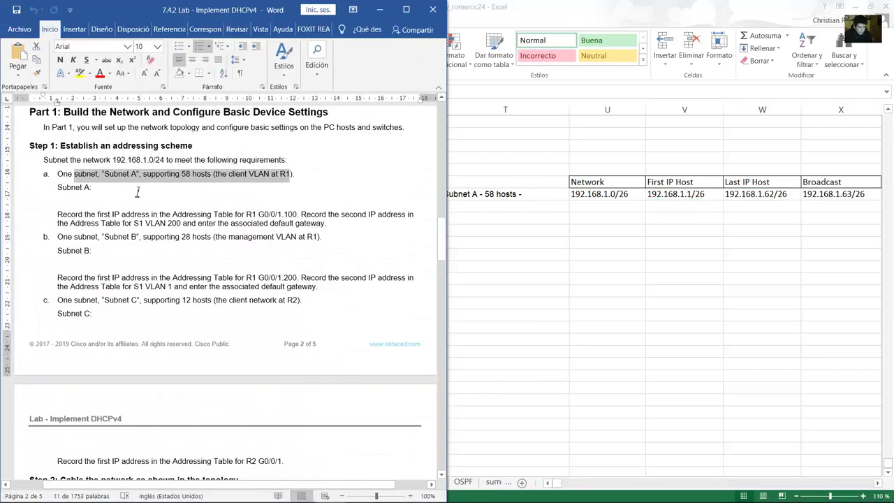
drag(60, 191, 94, 189)
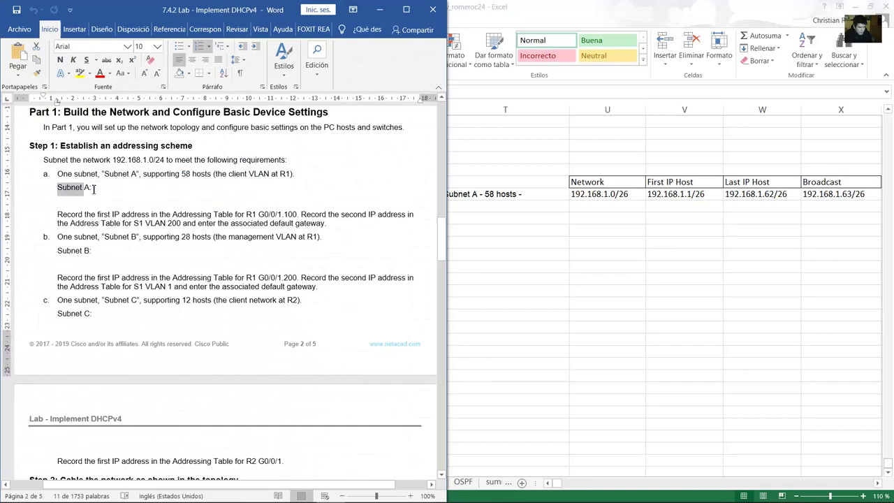
key(alt+Tab)
click(620, 195)
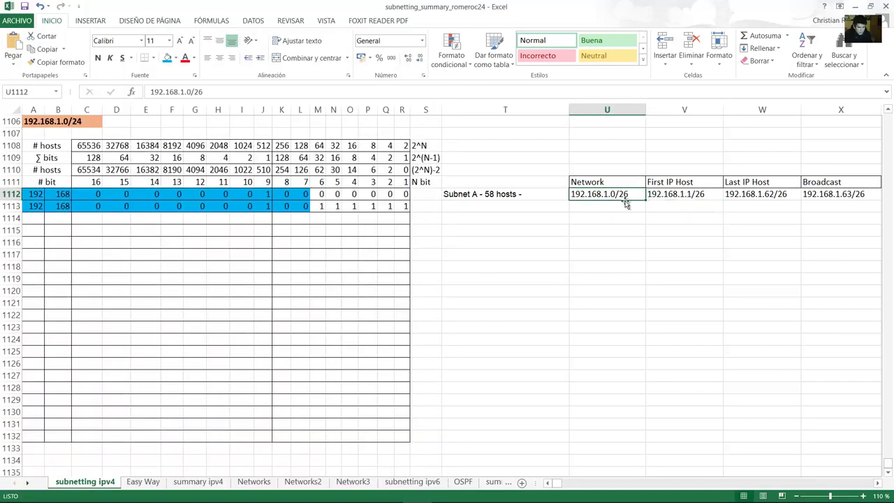
click(331, 490)
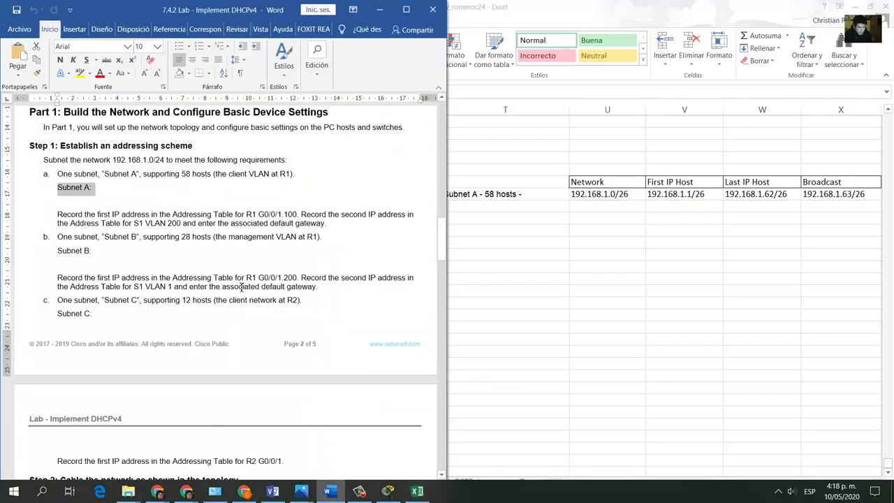
drag(59, 213, 213, 216)
click(72, 219)
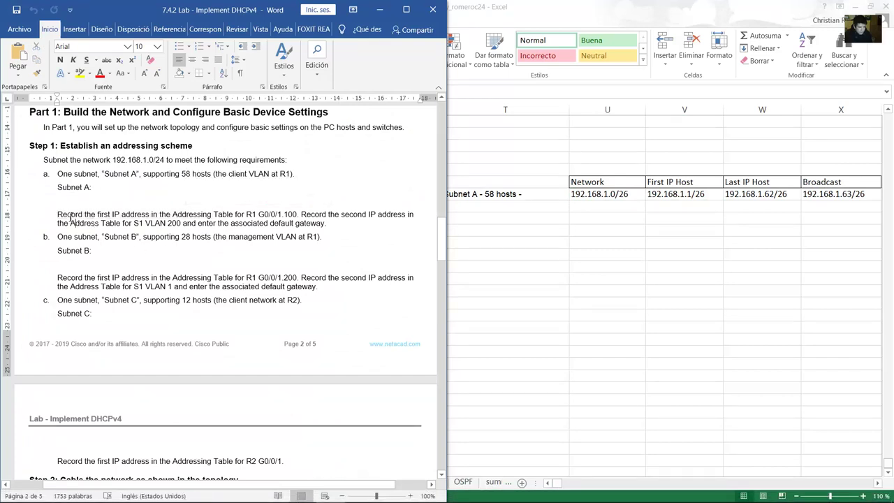
drag(59, 214, 297, 215)
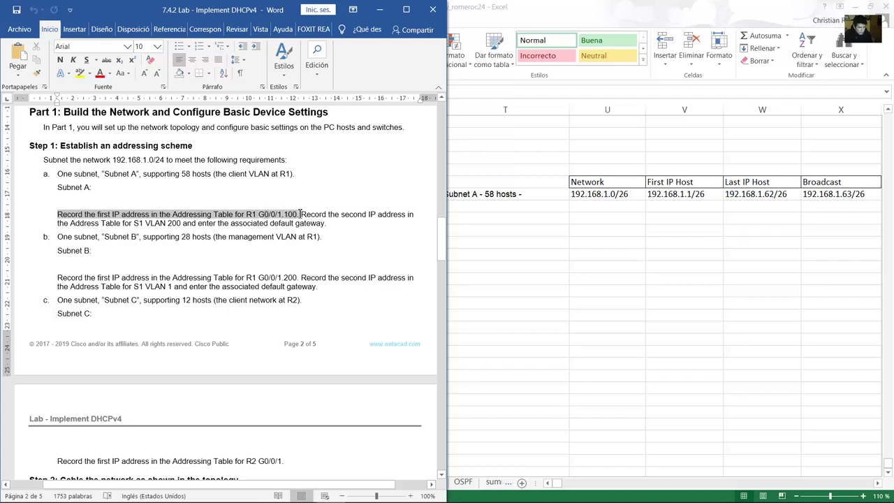
click(695, 194)
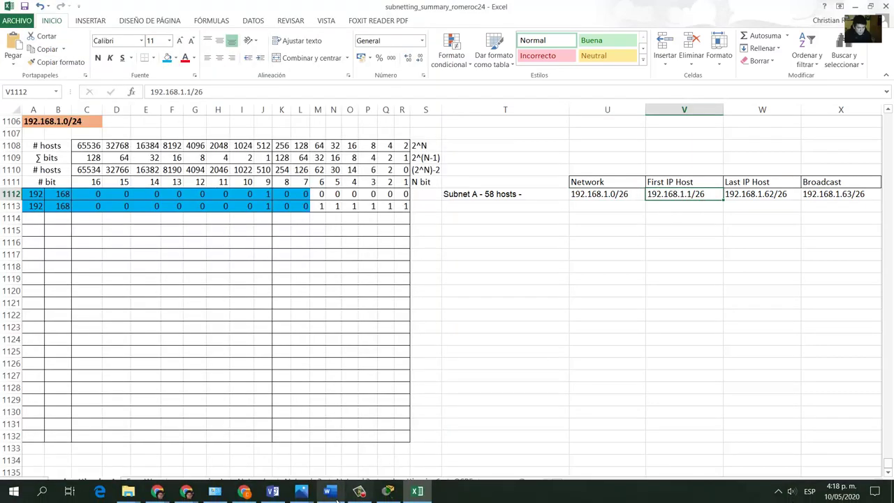
In the Word lab's Addressing Table, clear the formatting of the IP address and subnet mask cells for R1 G0/0/1.100 and G0/0/1.200.
click(338, 493)
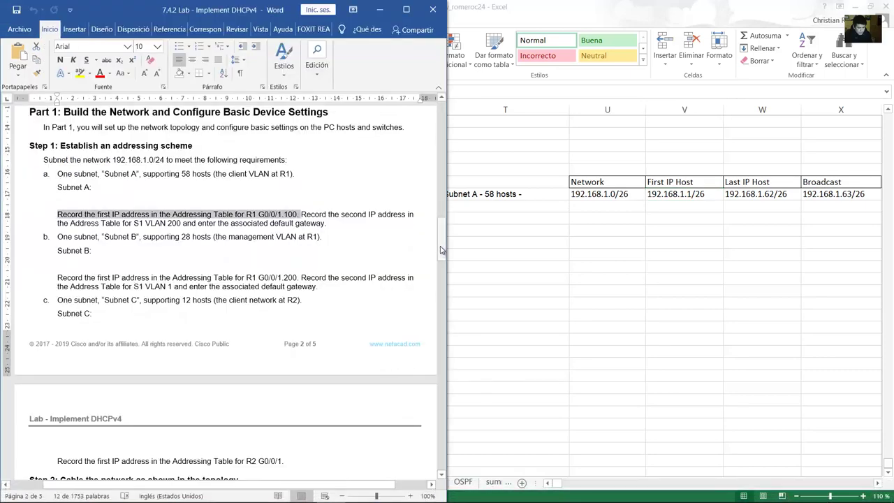
drag(441, 252, 435, 129)
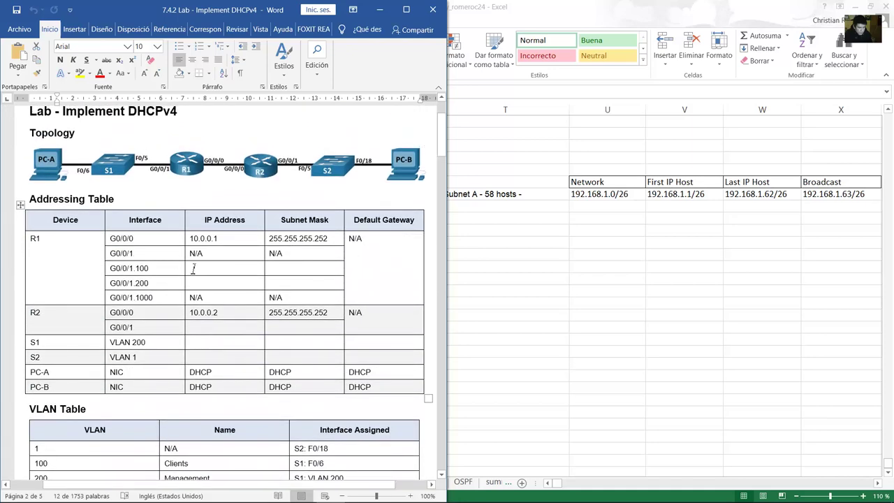
click(194, 269)
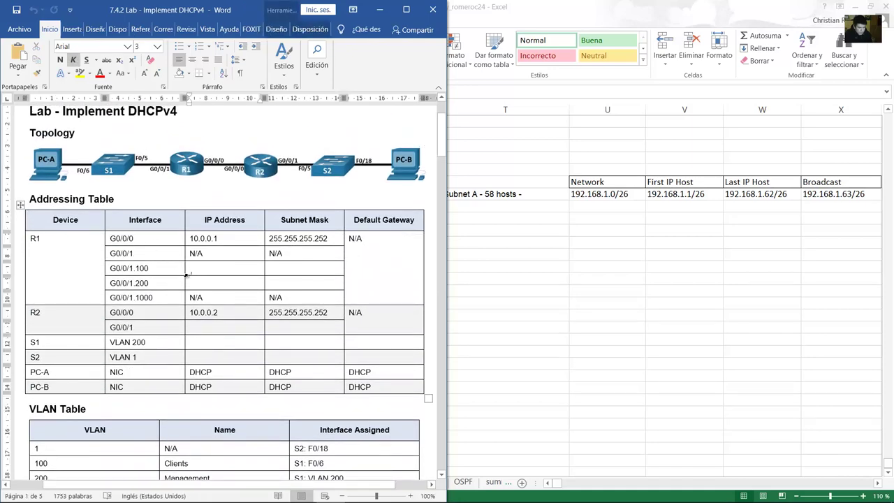
drag(199, 268, 313, 290)
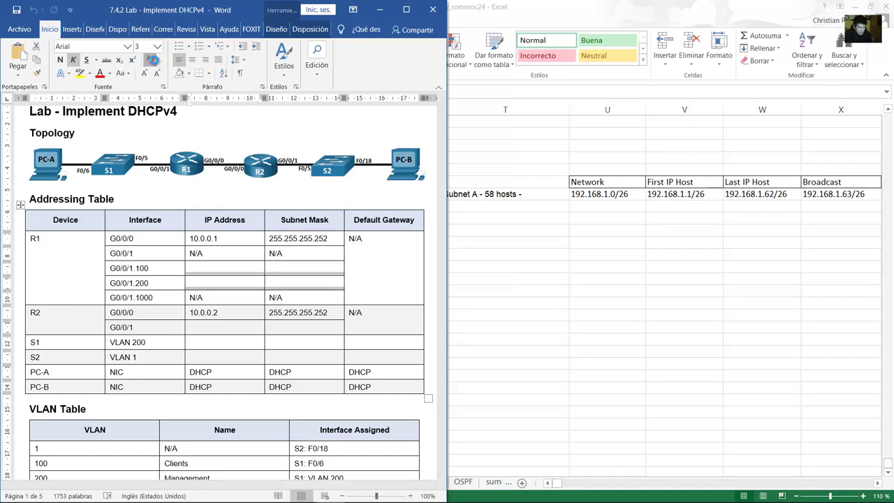
click(153, 61)
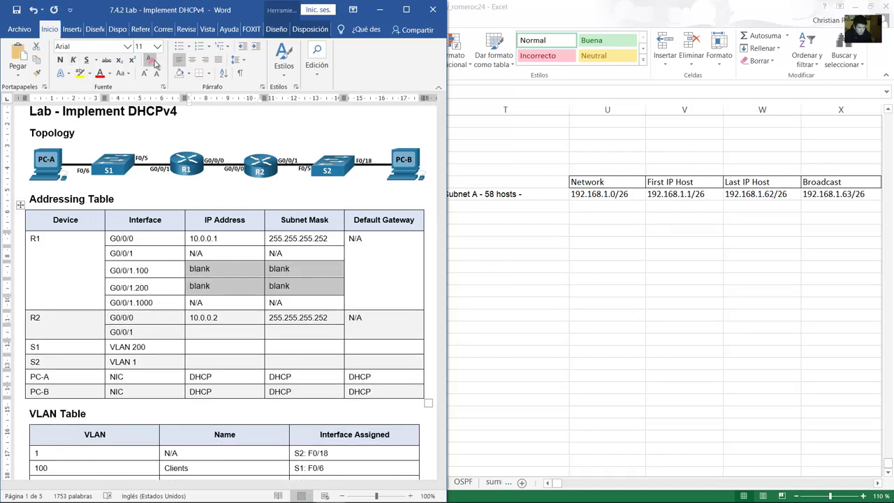
In the Addressing Table, enter IP address 192.168.1.1 and subnet mask 255.255.255.192 for R1 G0/0/1.100.
double_click(199, 269)
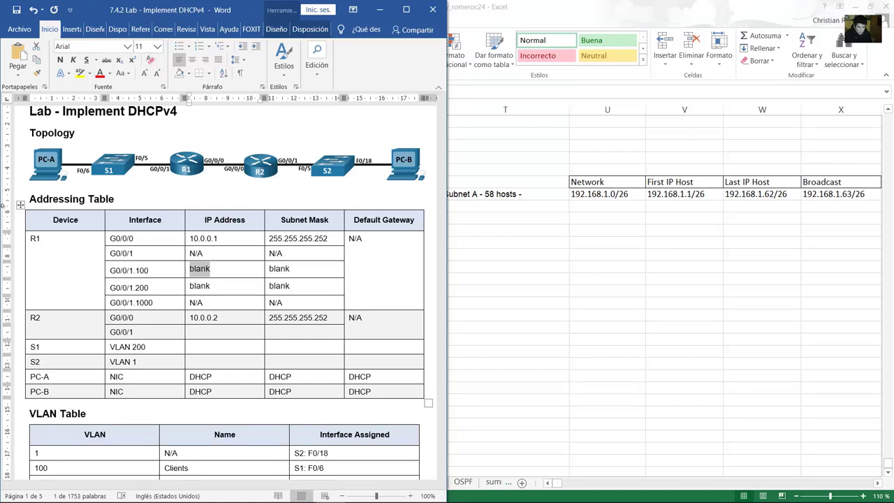
text(192.168.1.1)
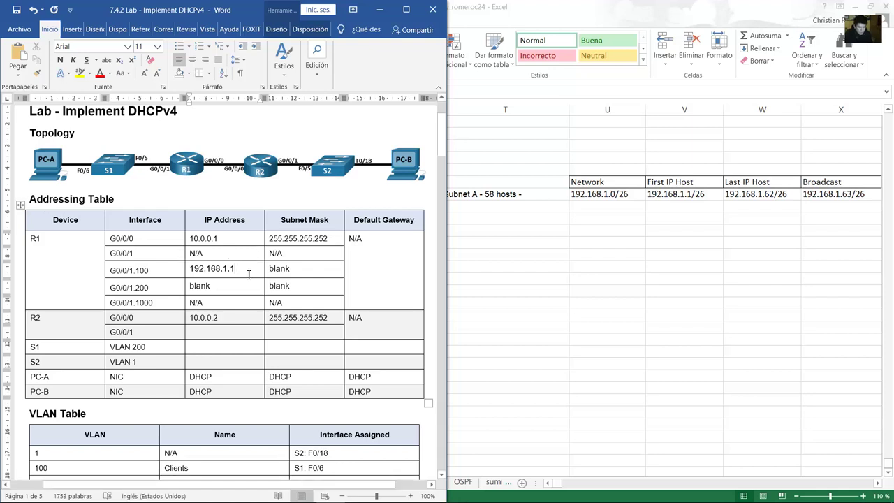
drag(307, 269, 269, 270)
text(255.2)
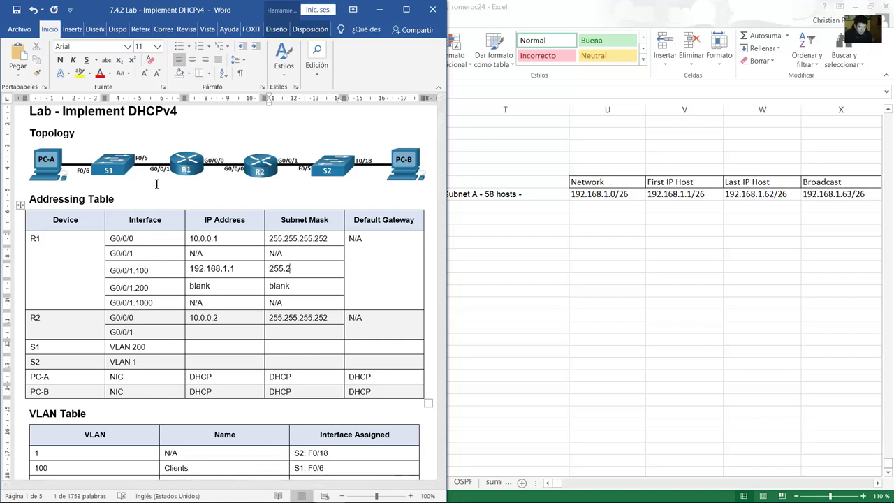
text(55.255.)
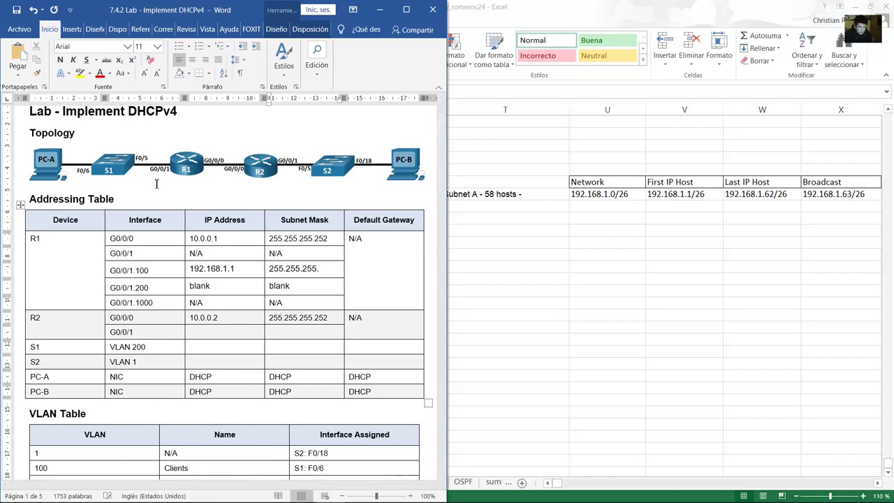
text(192)
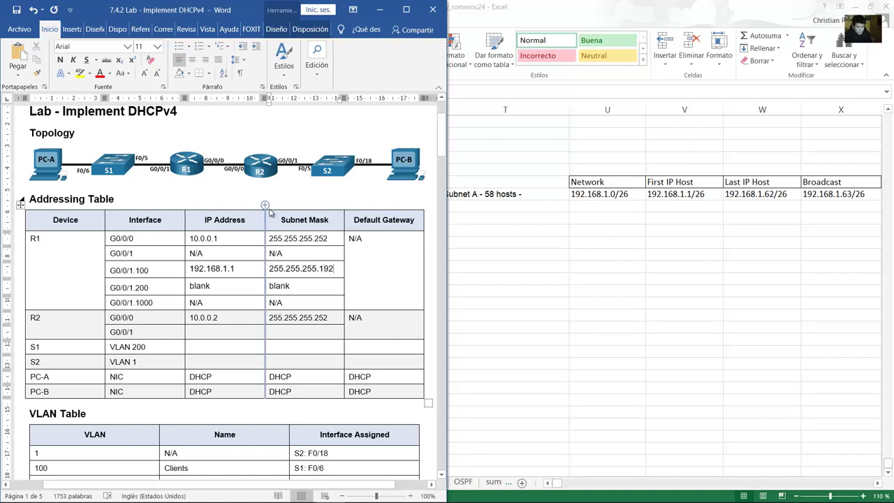
Read the Subnet A requirements in Step 1, covering the client VLAN at R1 and the second IP address for S1 VLAN 200.
scroll(339, 322, down, 20)
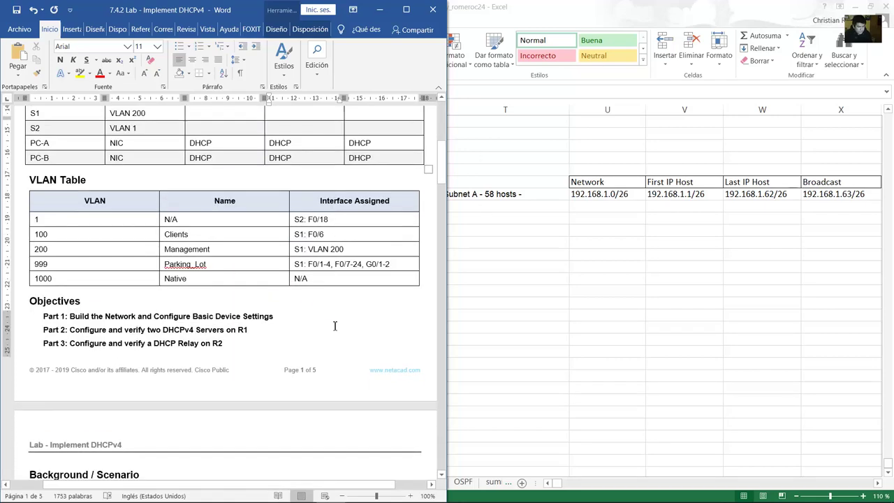
scroll(342, 318, down, 1)
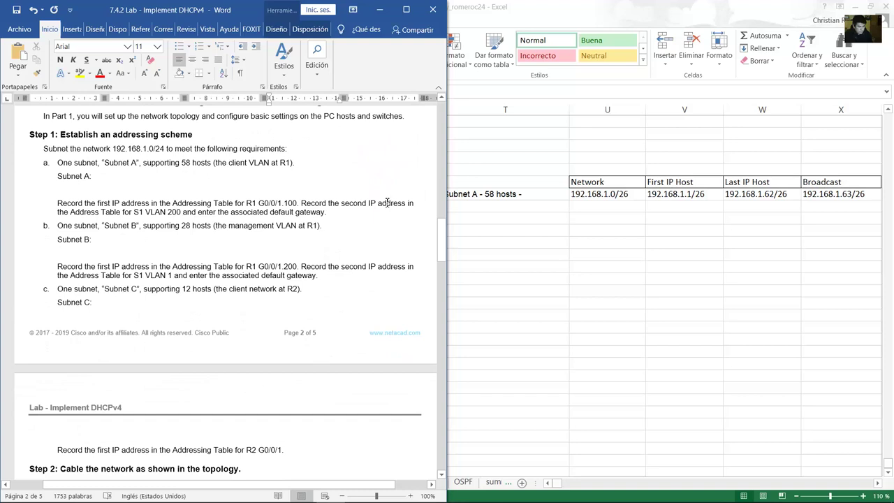
drag(321, 203, 331, 219)
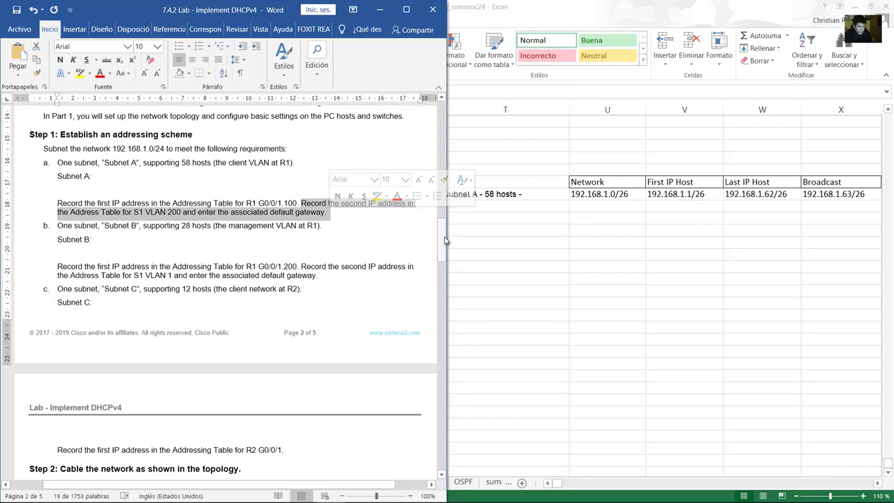
drag(443, 240, 442, 230)
click(228, 239)
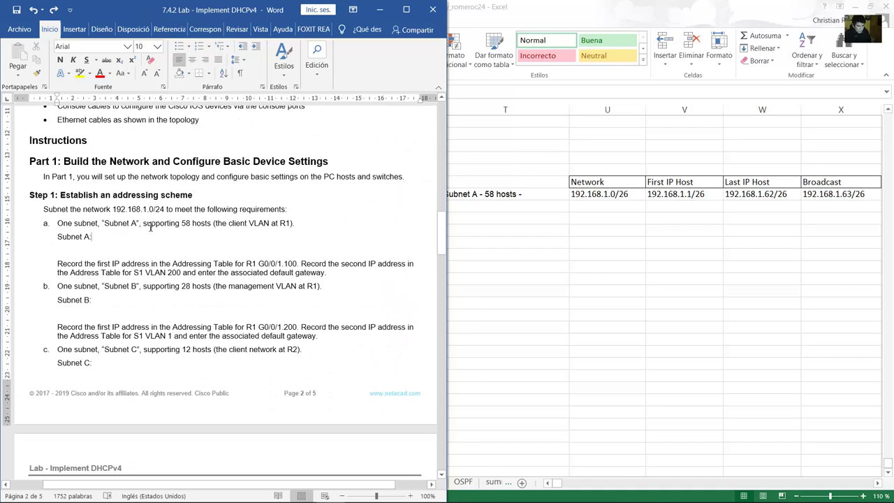
drag(104, 223, 191, 225)
drag(123, 225, 195, 225)
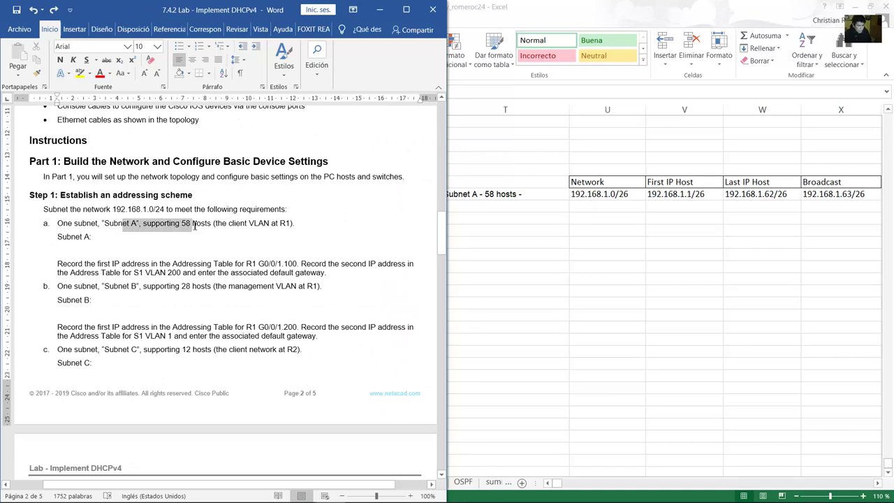
drag(200, 222, 293, 224)
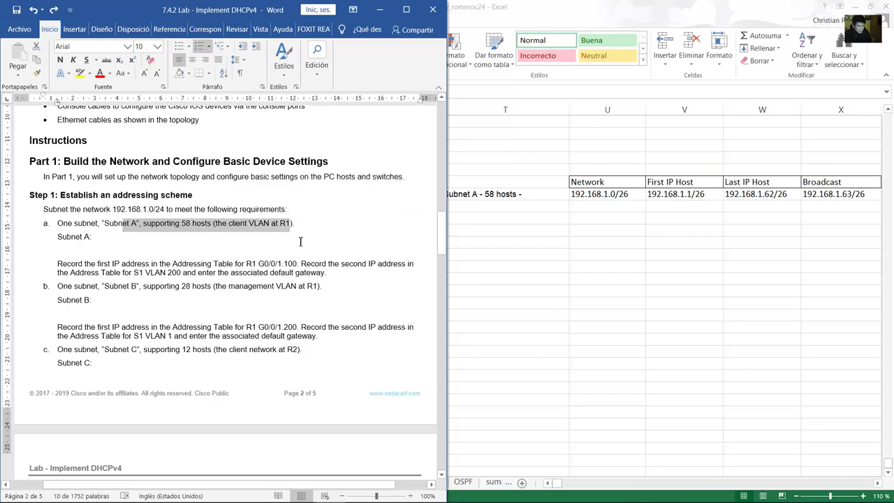
Compare the Clients VLAN 100 entry in the VLAN Table with the R1 G0/0/1.100 row of the Addressing Table.
scroll(300, 245, up, 15)
scroll(302, 246, up, 6)
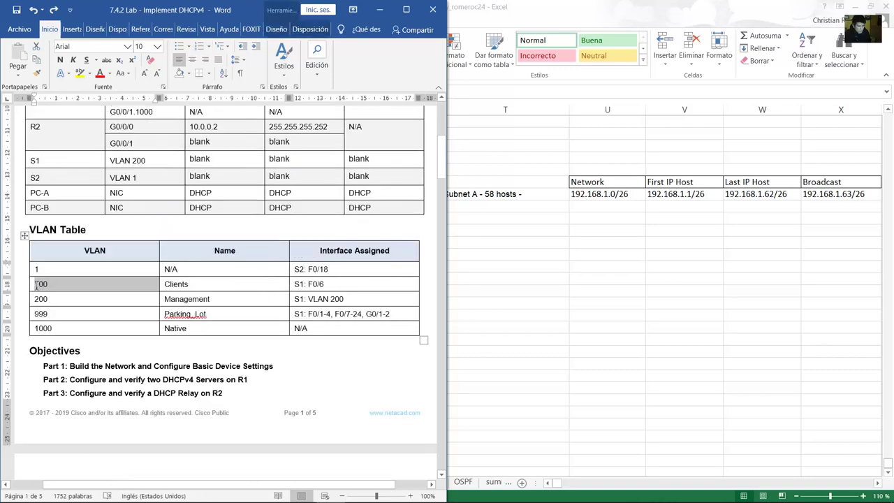
drag(37, 284, 261, 278)
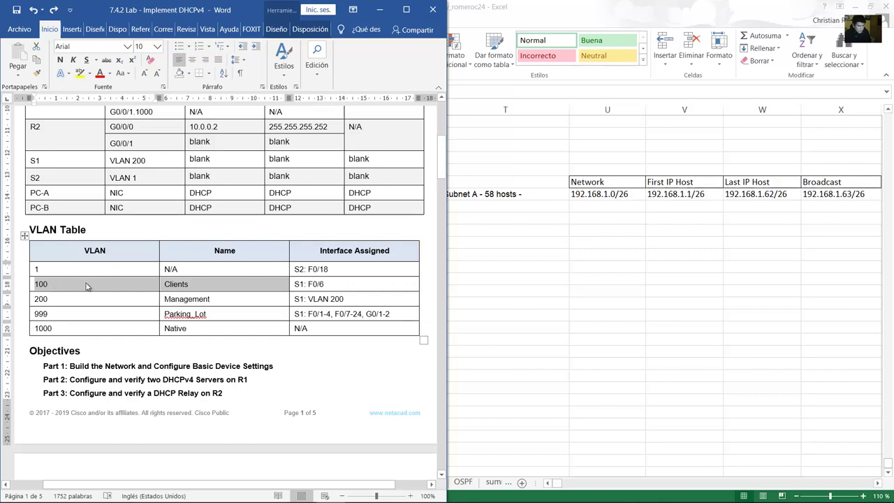
scroll(158, 277, up, 5)
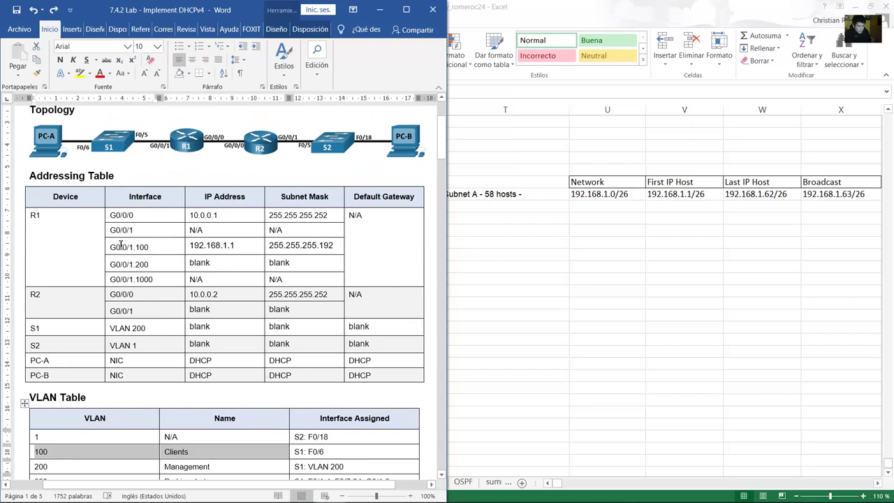
drag(110, 247, 284, 246)
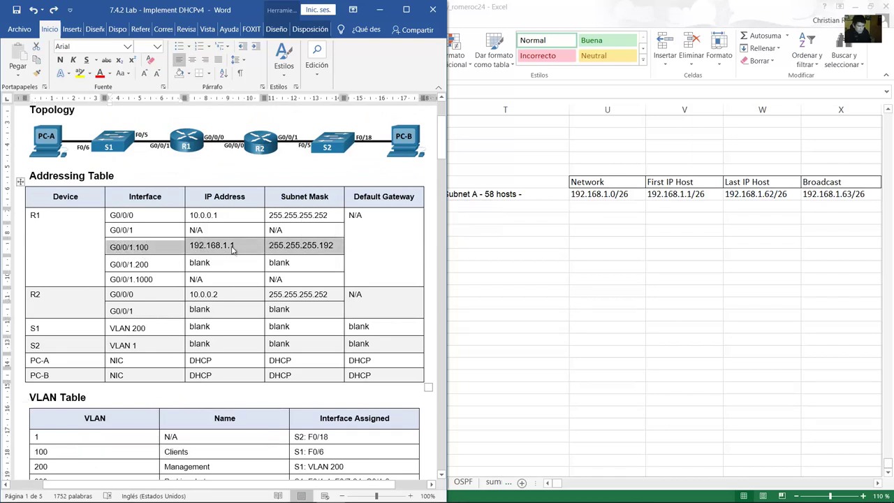
Reread the Subnet A instruction about the second IP address and default gateway, and review the Addressing and VLAN Tables.
scroll(196, 357, down, 20)
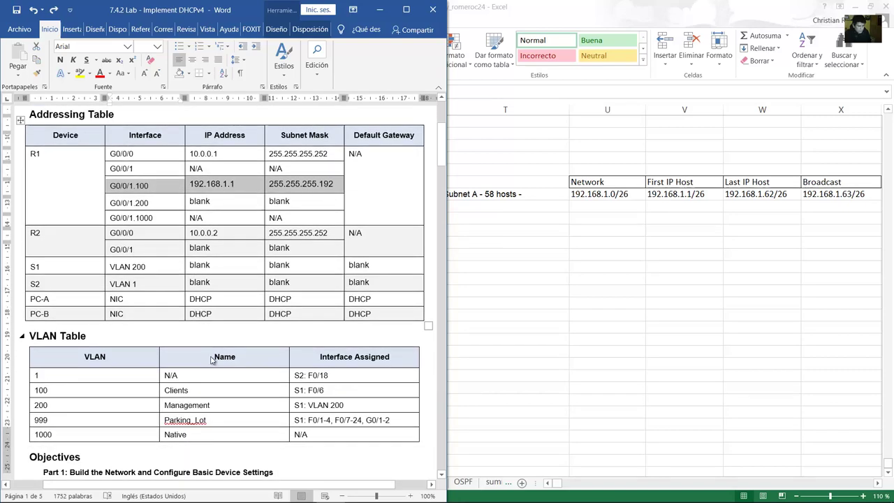
scroll(224, 345, down, 5)
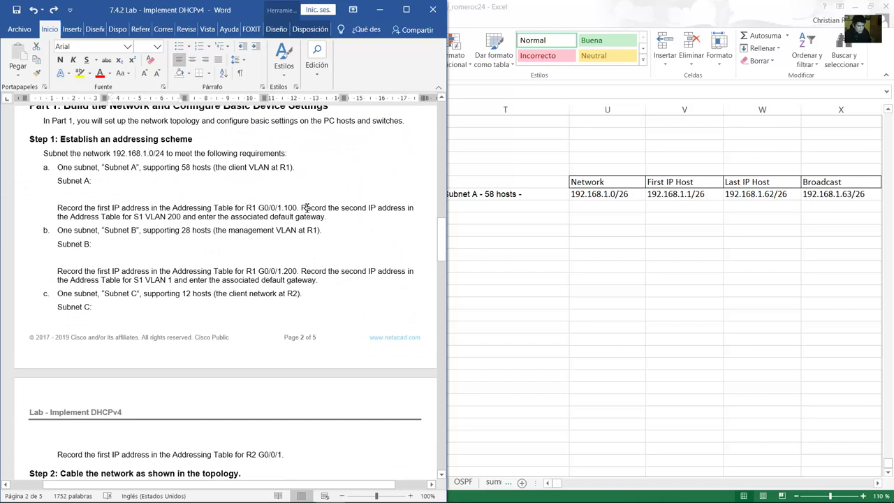
drag(307, 207, 332, 221)
click(327, 217)
scroll(333, 219, up, 4)
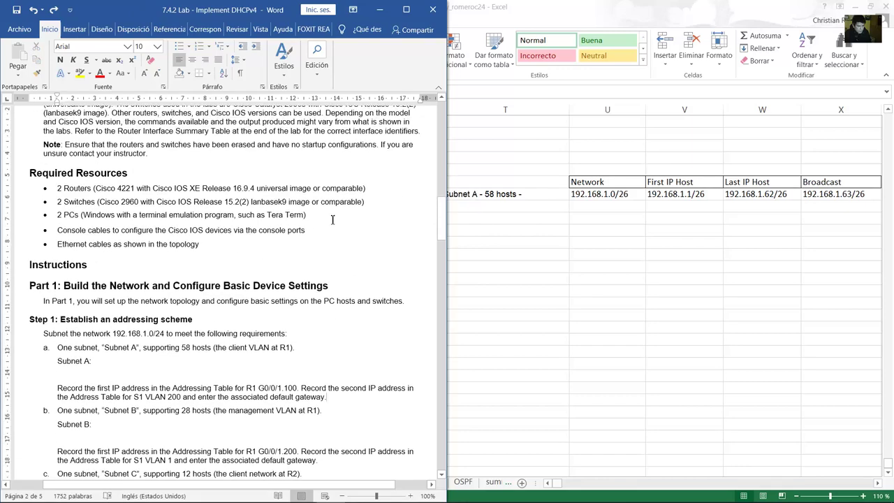
scroll(333, 219, up, 12)
scroll(300, 334, down, 4)
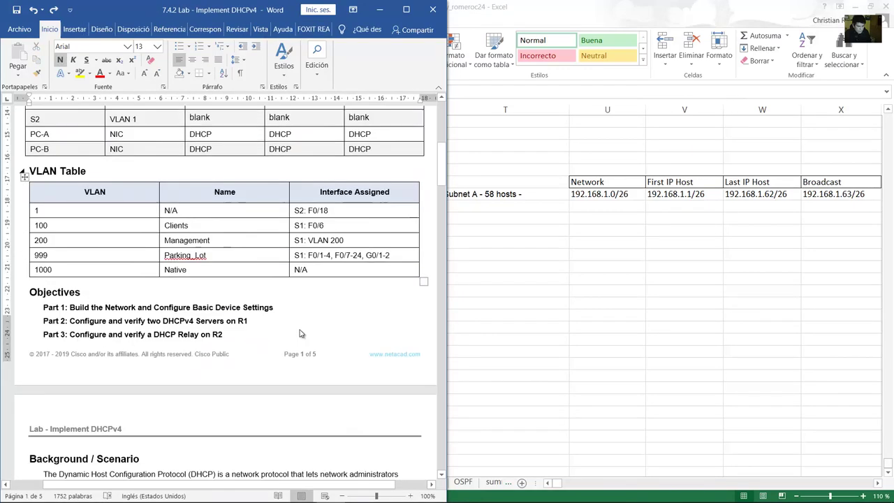
scroll(300, 333, down, 2)
scroll(299, 329, up, 4)
click(299, 329)
scroll(299, 329, up, 1)
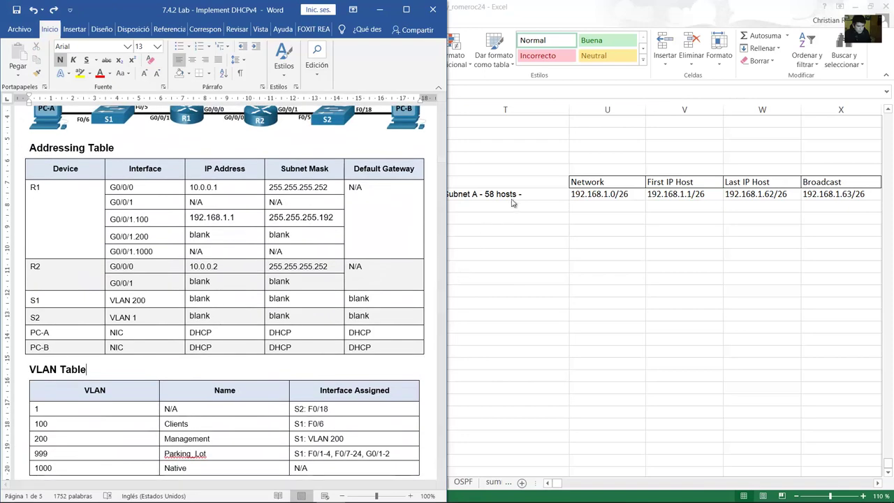
In Excel, append VLAN 100 to the Subnet A label in T1112 so it reads "Subnet A - 58 hosts - VLAN 100".
click(529, 196)
double_click(532, 195)
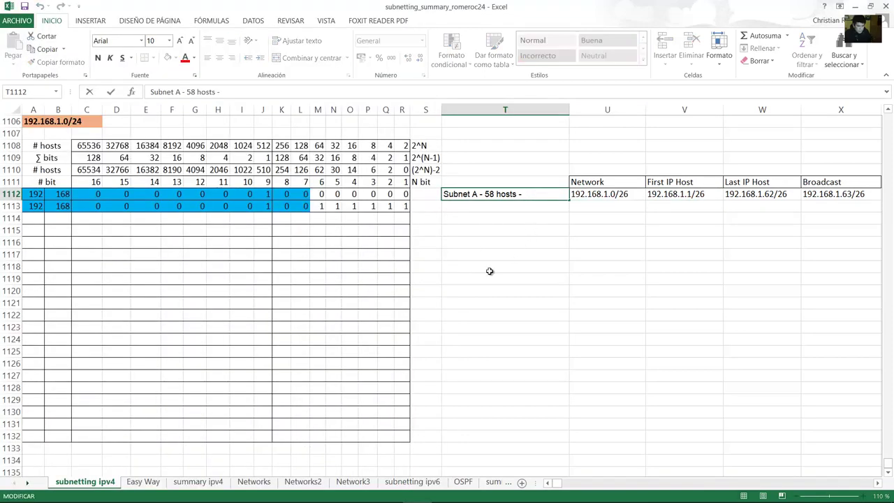
text(VLAN 100)
key(Return)
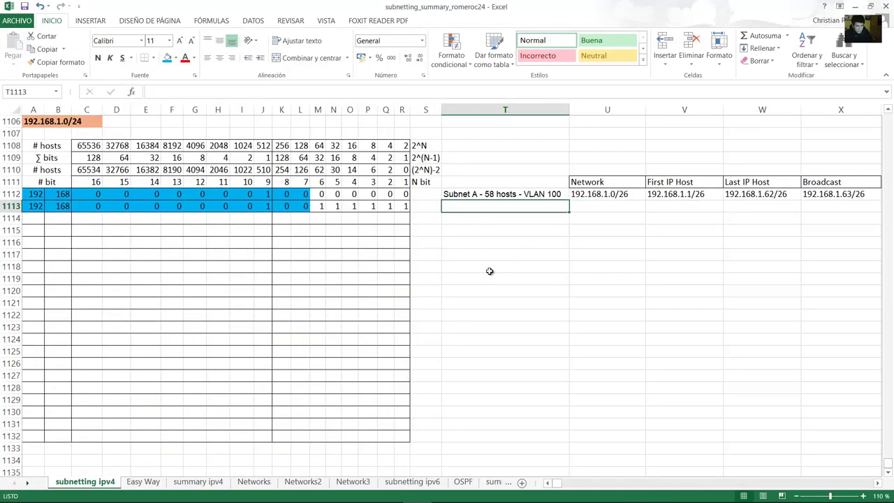
click(524, 196)
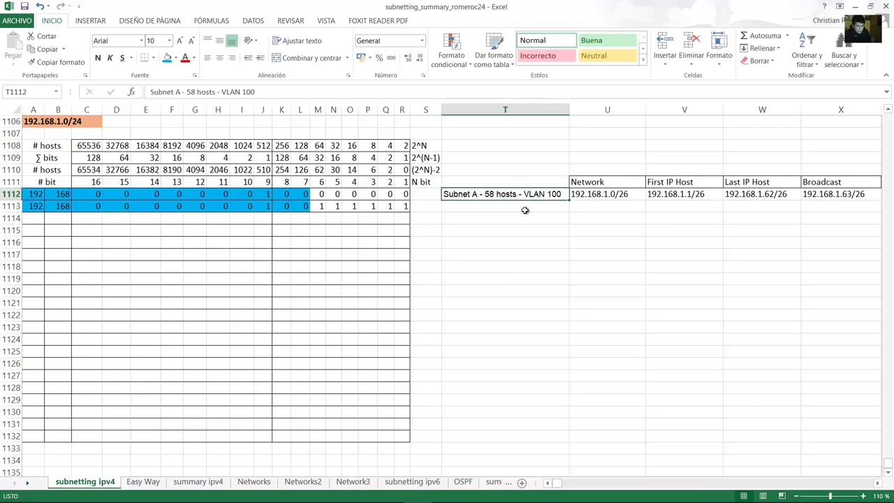
Back in the Word lab, check Subnet A's second-address instruction against the S1 VLAN 200 row of the Addressing Table.
click(359, 490)
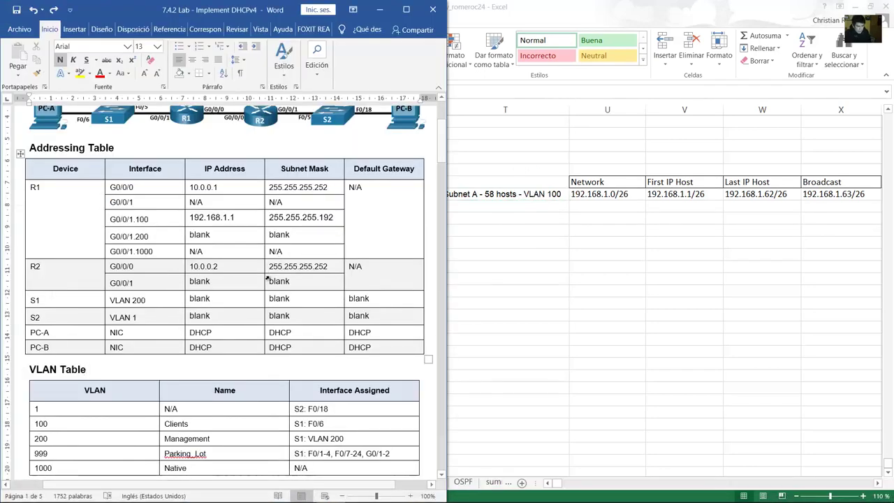
scroll(266, 278, down, 20)
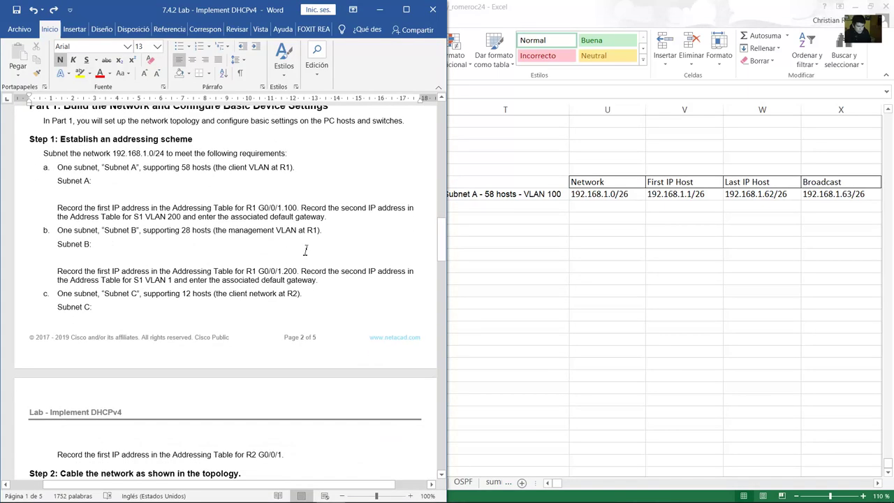
scroll(306, 250, down, 1)
drag(301, 180, 326, 189)
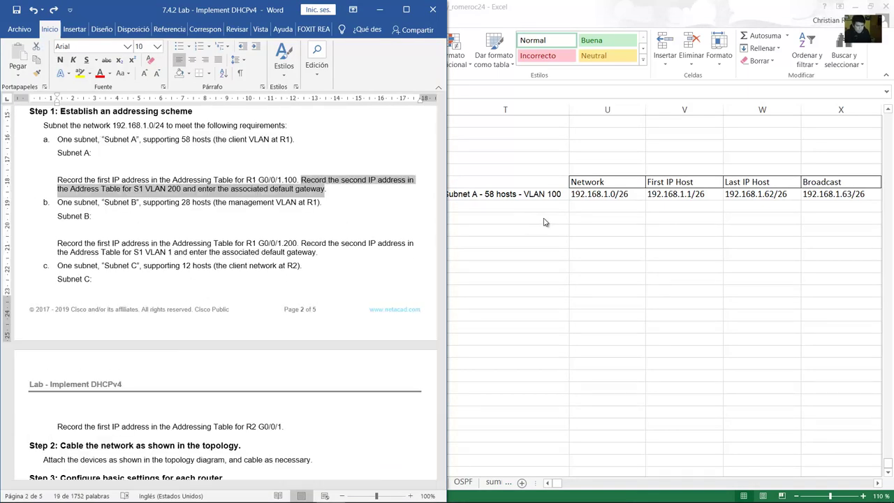
click(377, 197)
scroll(375, 203, up, 20)
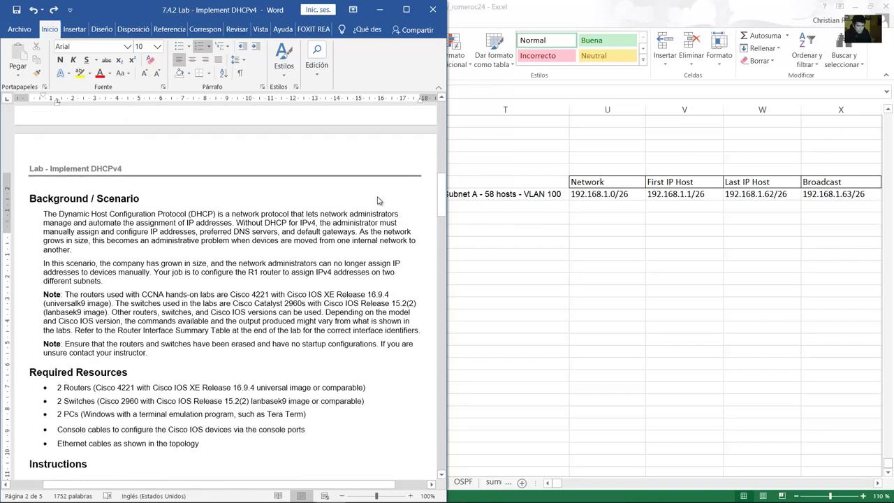
scroll(376, 207, up, 5)
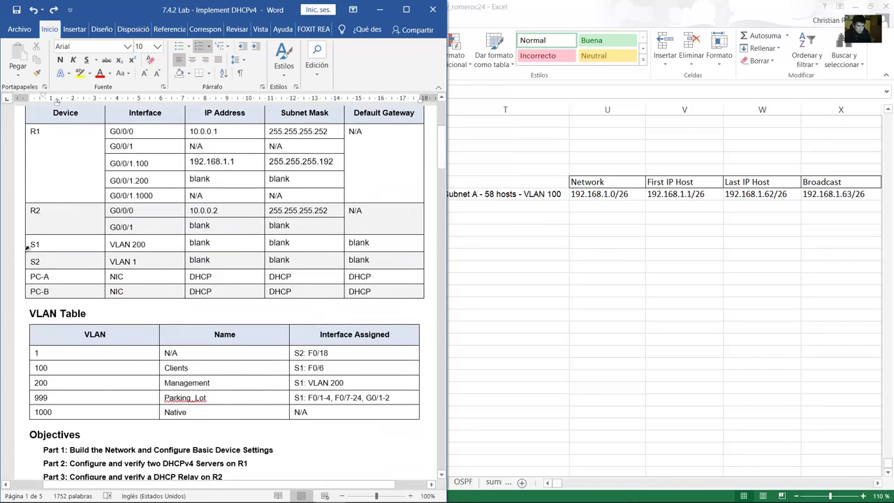
drag(50, 245, 414, 244)
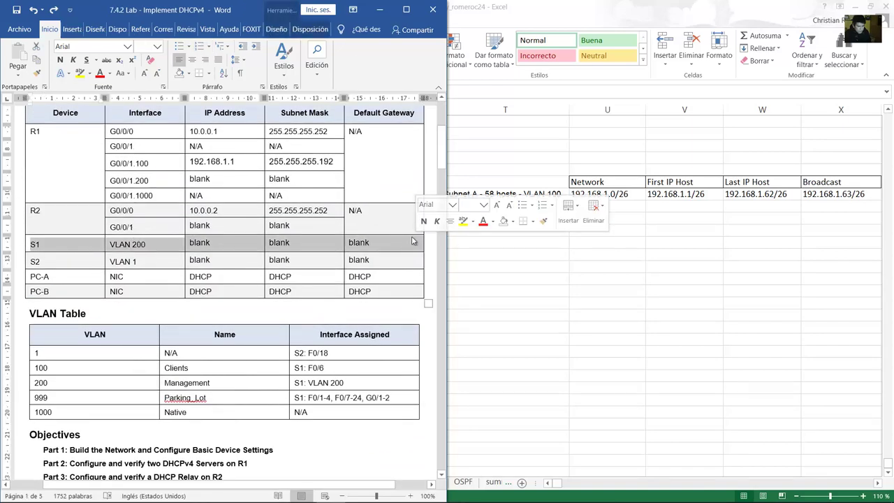
Check Subnet A's first host address in Excel cell V1112, then examine the S1 VLAN 200 address cells in the Word lab.
click(683, 196)
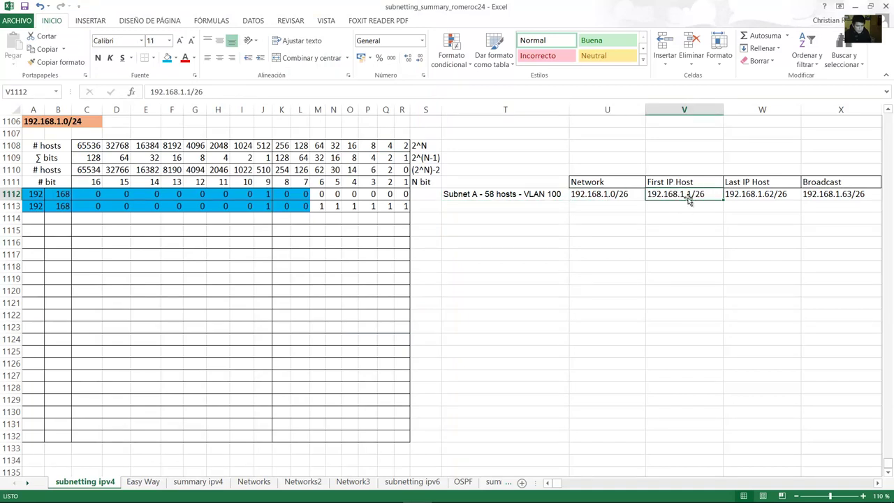
mouse_move(377, 465)
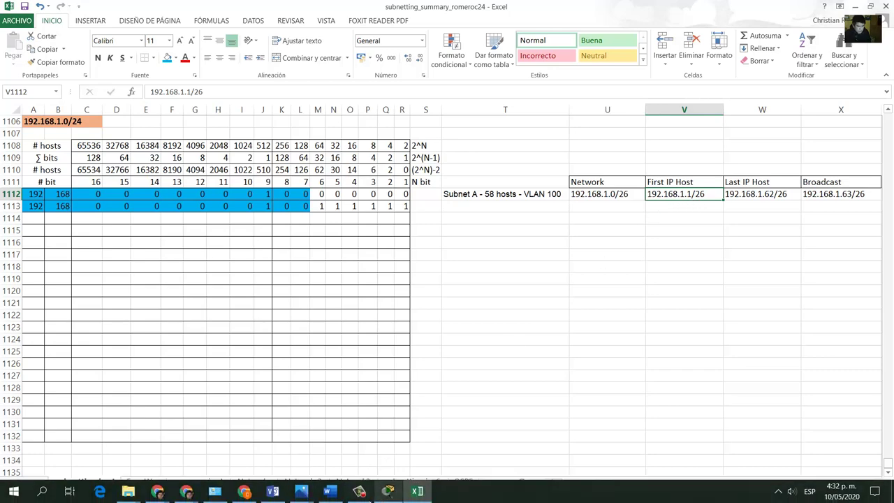
click(330, 493)
click(147, 245)
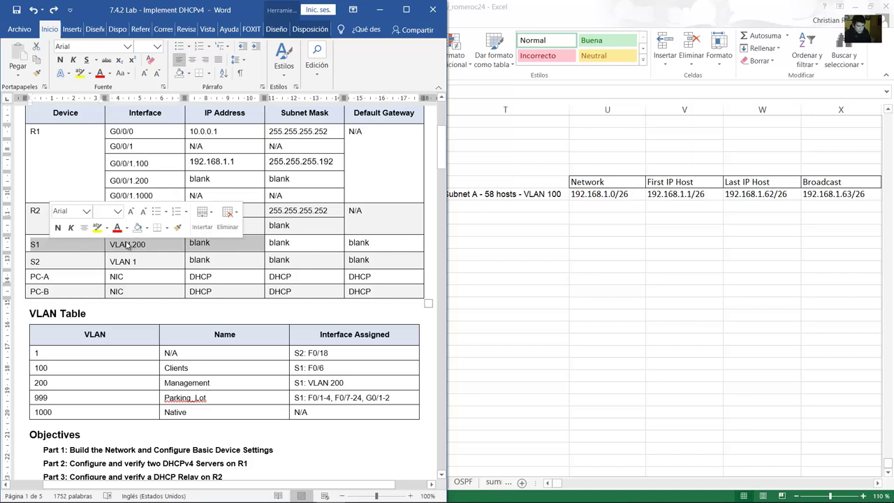
key(Right)
drag(176, 246, 236, 244)
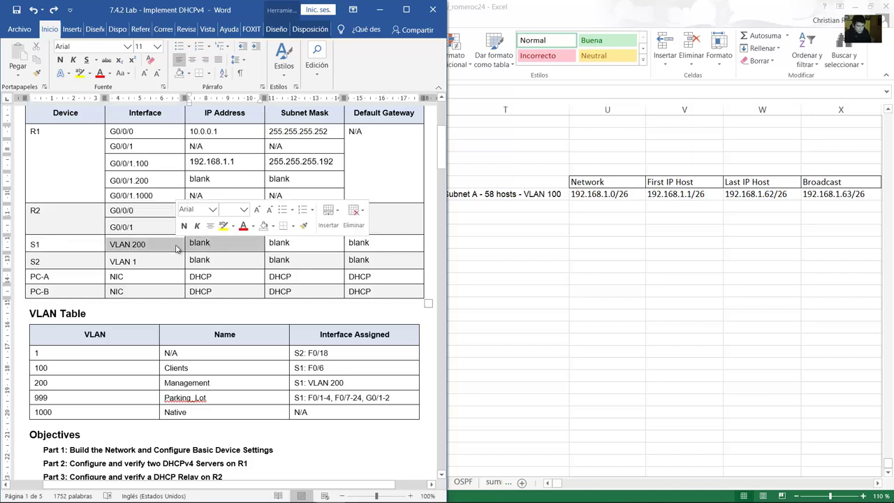
click(235, 244)
drag(388, 242, 62, 253)
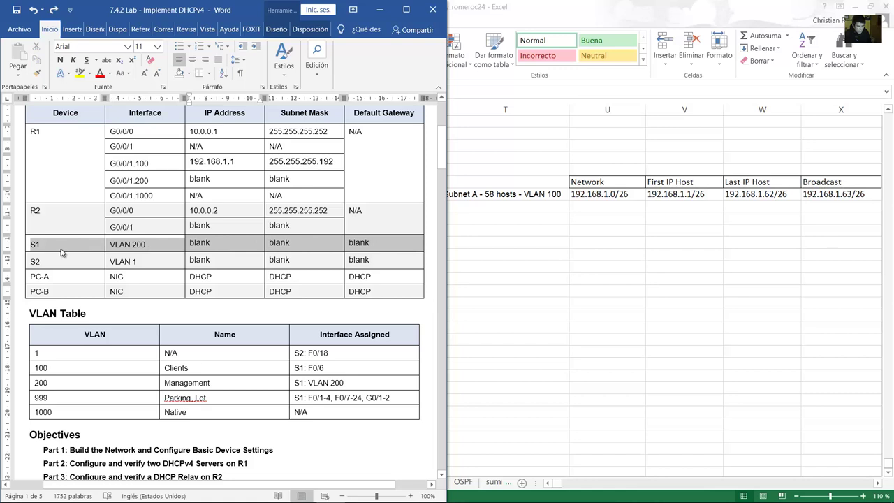
click(164, 245)
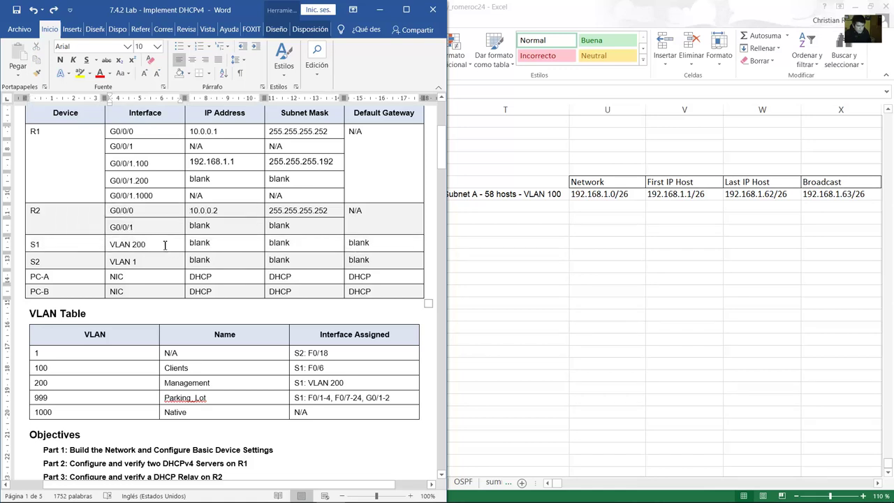
Compare the R1 G0/0/1.100 and S1 VLAN 200 rows of the Addressing Table with the Subnet A label and first host in Excel.
drag(119, 162, 309, 162)
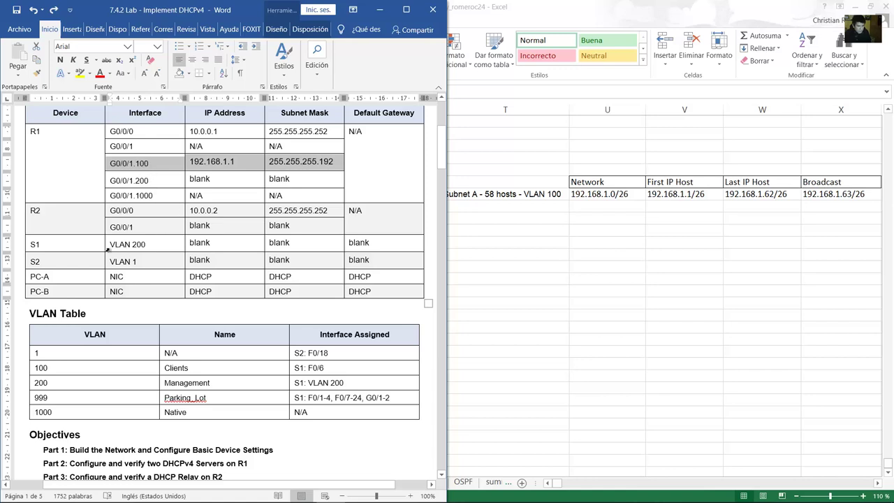
drag(122, 246, 391, 246)
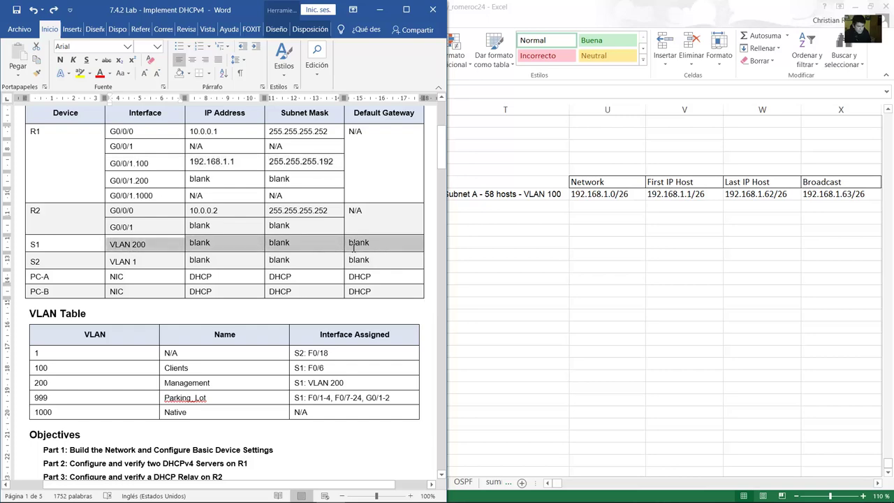
click(674, 199)
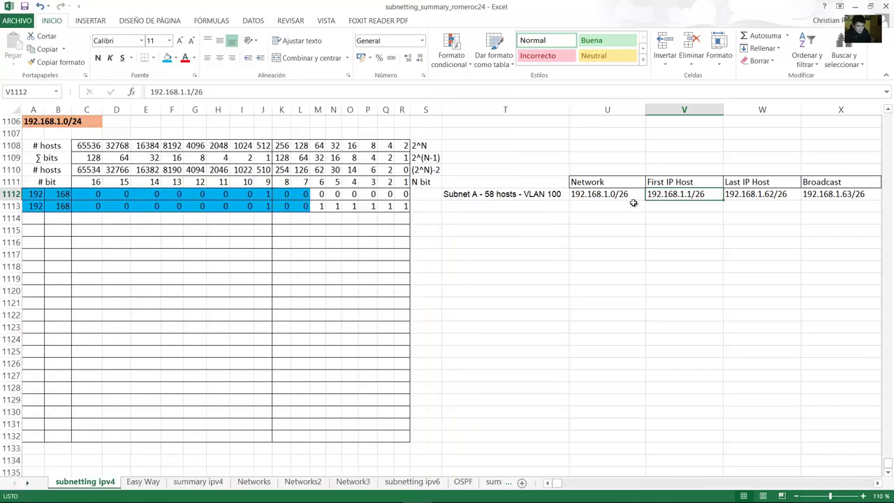
click(552, 197)
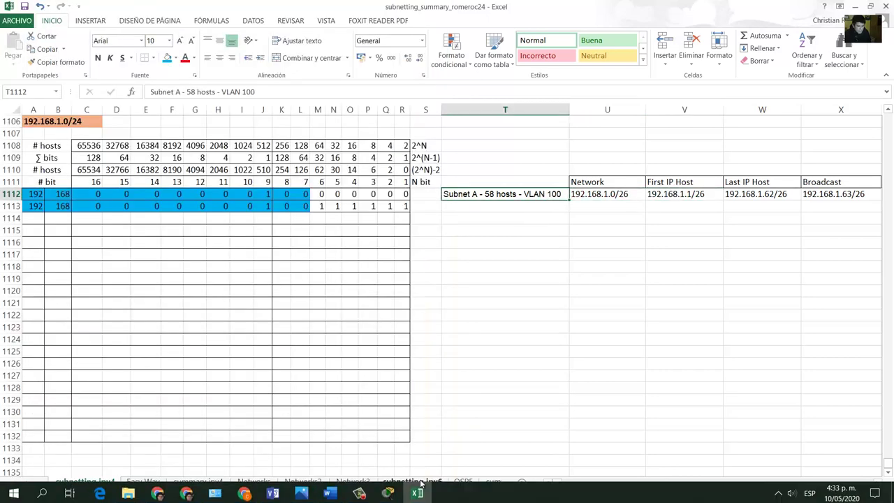
click(395, 490)
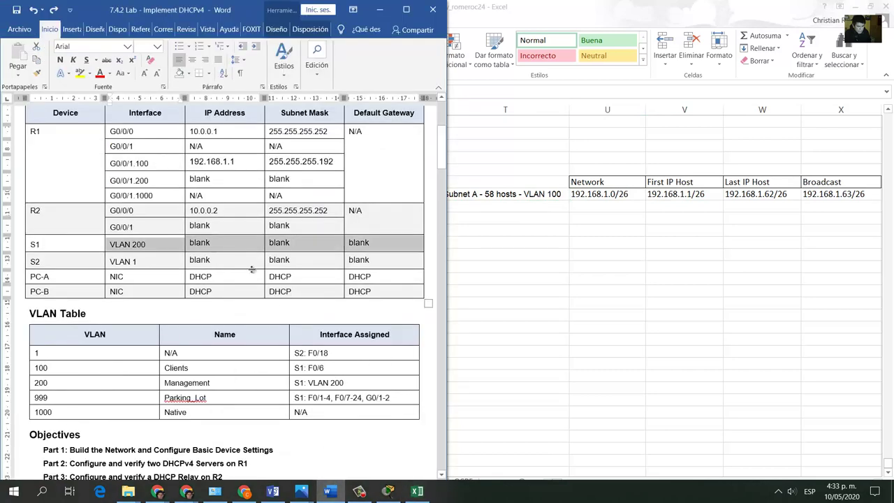
click(134, 250)
triple_click(133, 246)
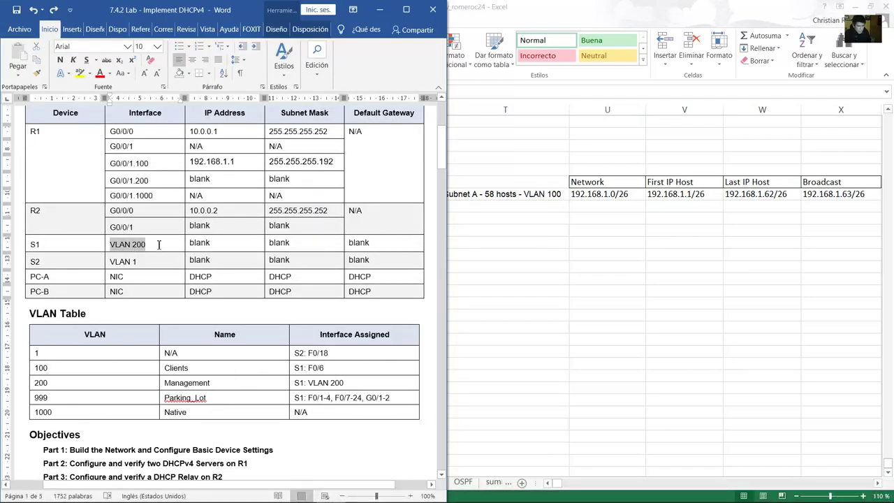
click(200, 243)
drag(379, 245, 52, 250)
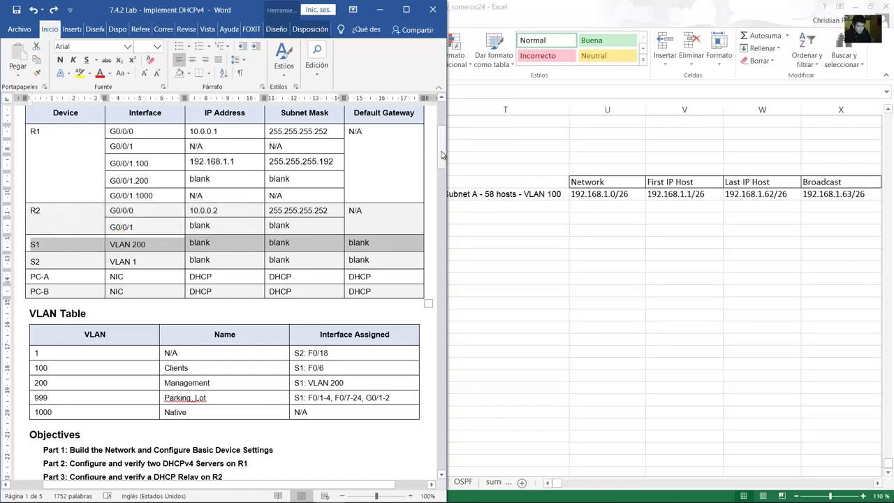
Strike through the Subnet A sentence about recording the second IP address for S1 VLAN 200 and its default gateway.
drag(441, 146, 438, 240)
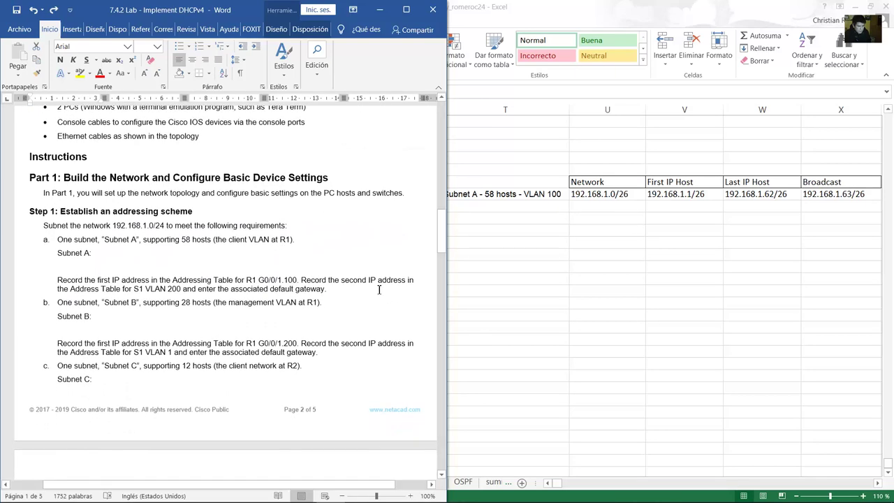
drag(330, 292, 300, 280)
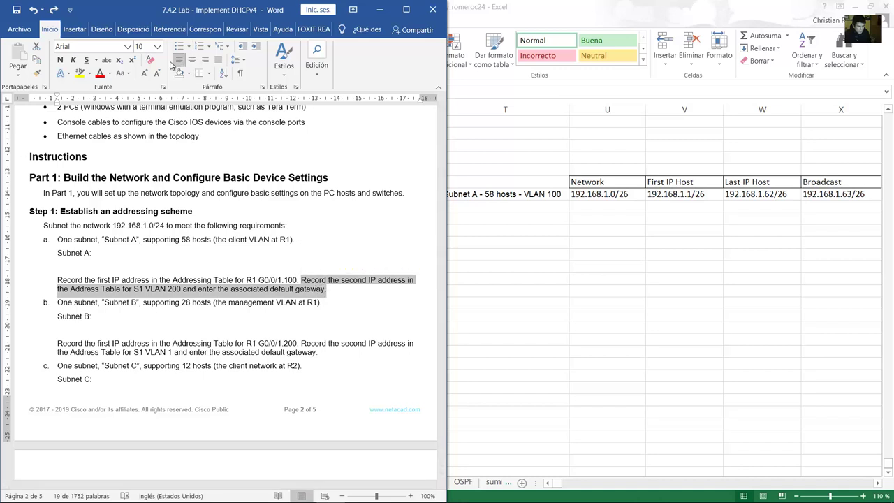
click(107, 61)
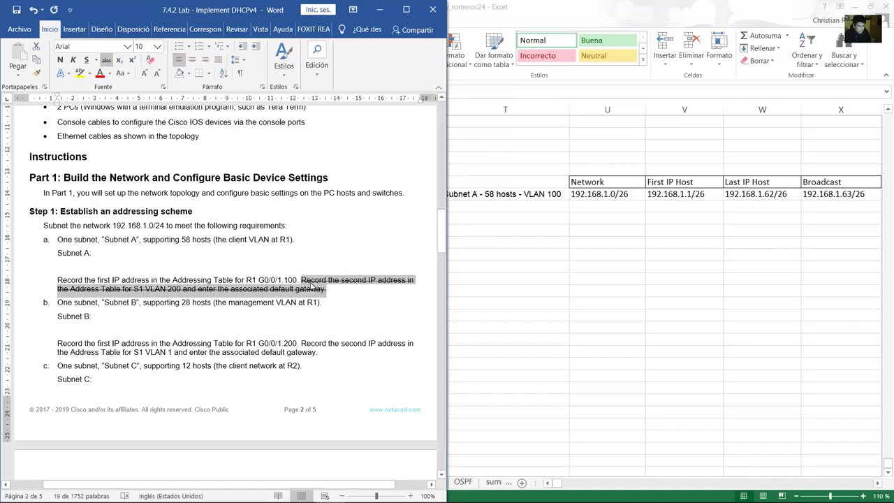
click(311, 282)
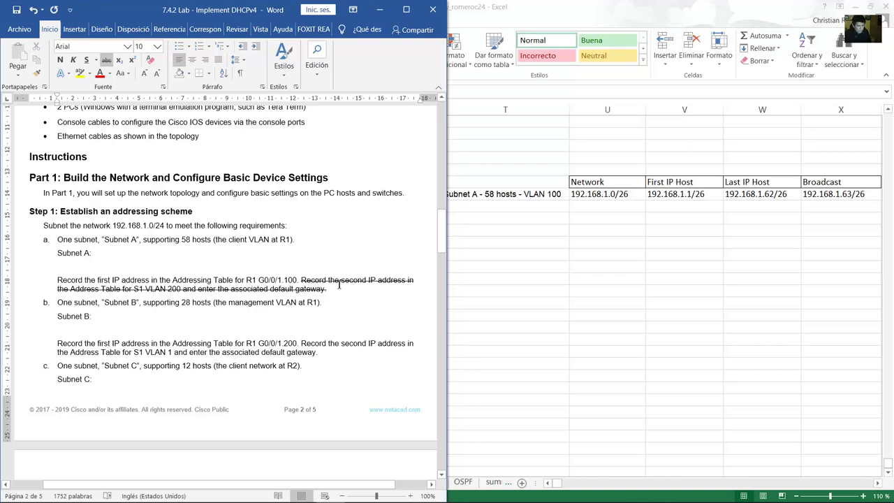
Read the Subnet B requirement in Step 1 and check the management VLAN's row in the VLAN Table.
scroll(339, 286, down, 3)
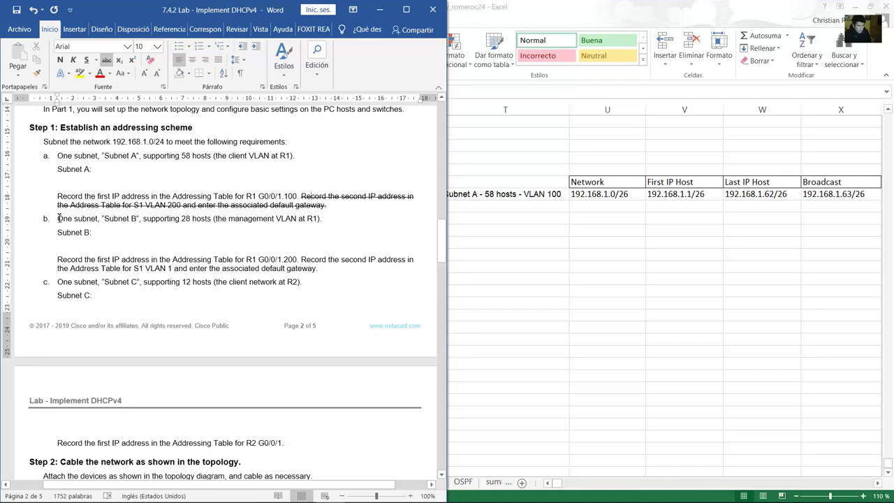
drag(59, 218, 325, 219)
scroll(334, 224, up, 10)
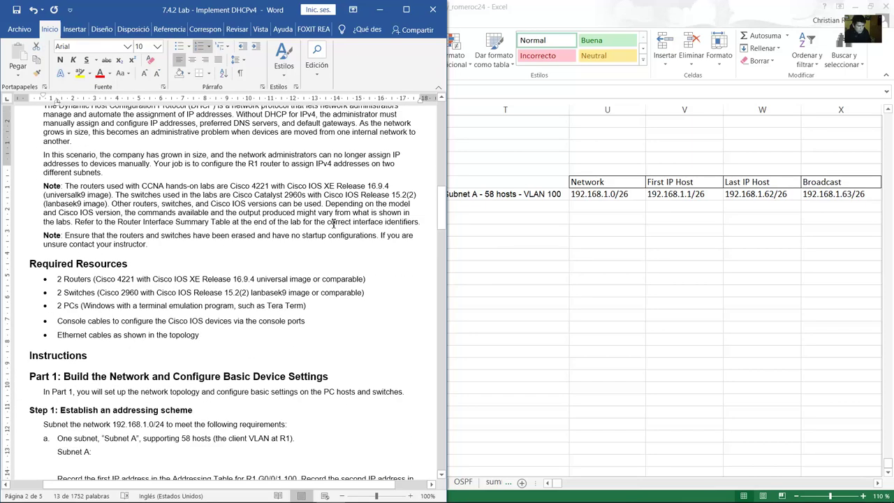
scroll(334, 224, up, 10)
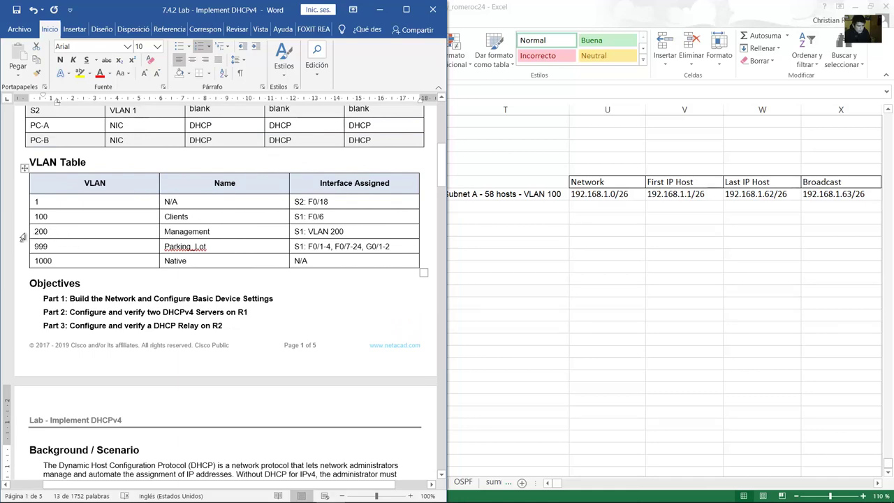
click(21, 238)
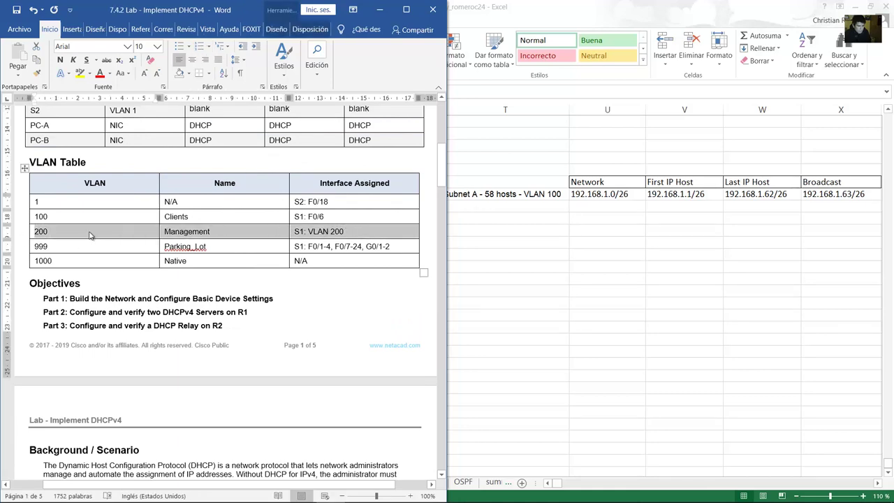
scroll(233, 239, down, 12)
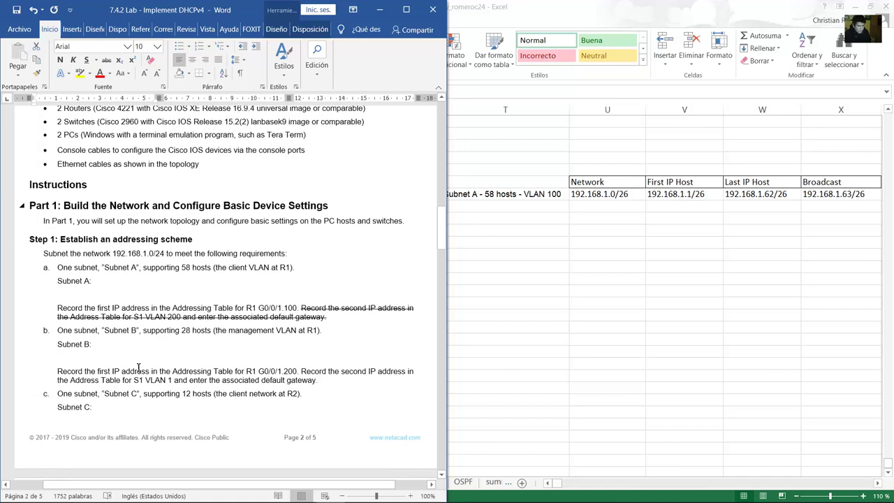
drag(143, 333, 299, 333)
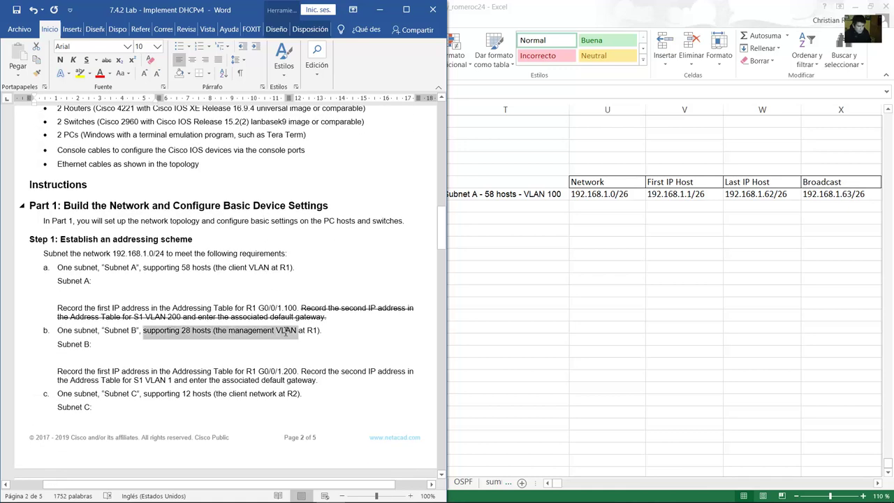
drag(104, 333, 276, 332)
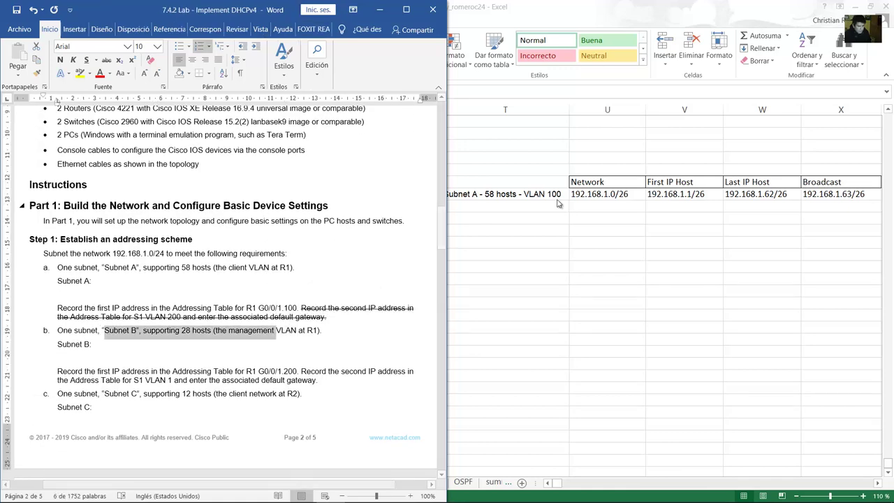
In Excel, copy the Subnet A label from T1112 into T1114.
click(498, 203)
click(453, 195)
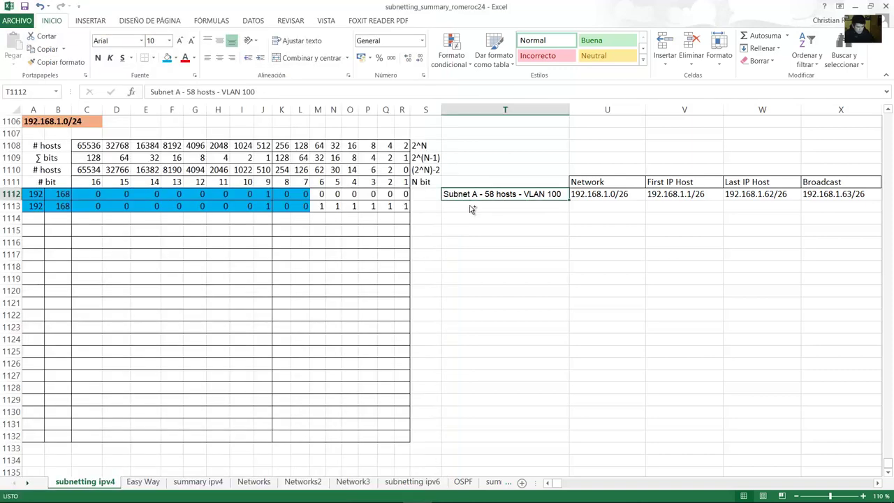
key(ctrl+c)
click(465, 218)
key(ctrl+v)
Edit the label in T1114 to read "Subnet B - 28 hosts - VLAN 200".
double_click(473, 217)
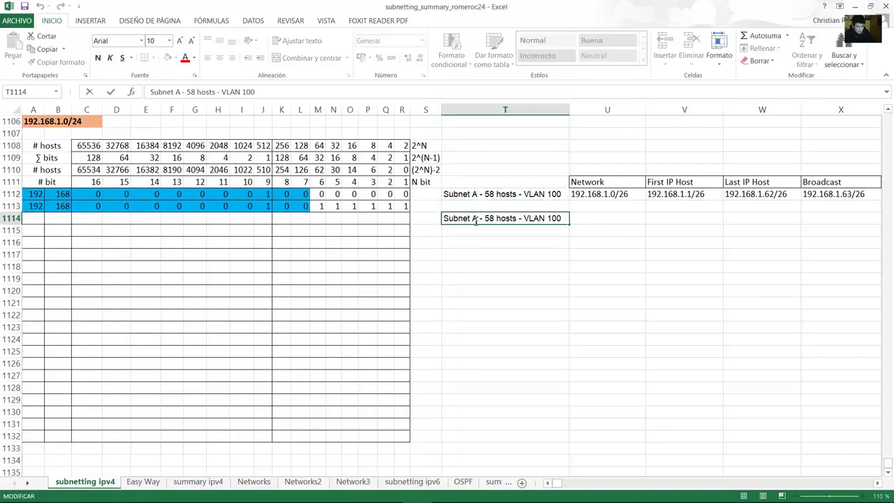
double_click(474, 218)
text(B - )
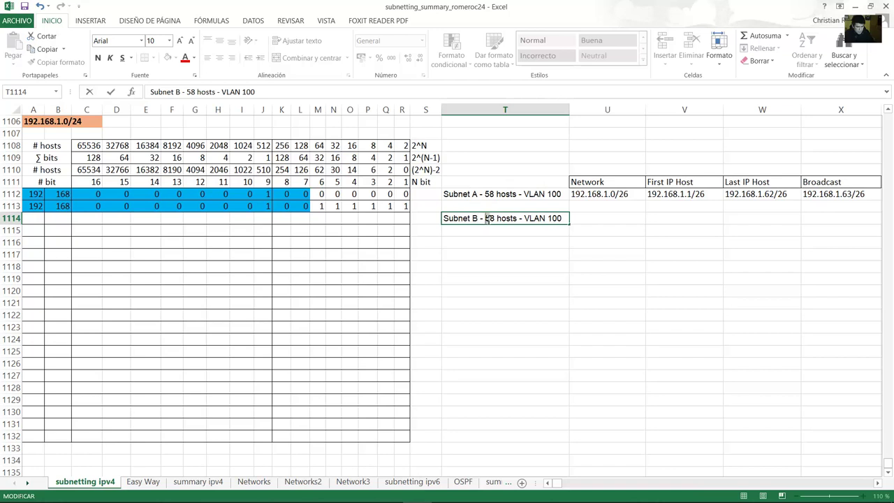
text(2)
drag(549, 218, 554, 219)
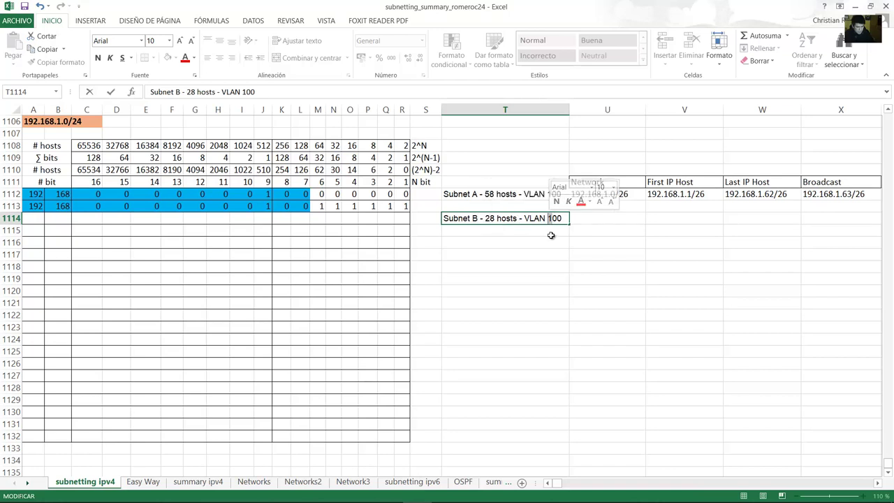
text(2)
click(552, 240)
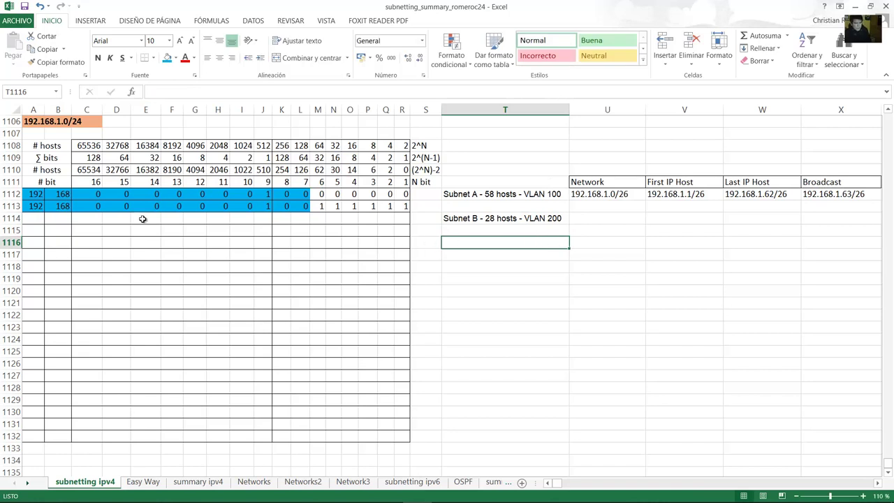
Enter 192 and 168 in A1114:B1114, the third-octet bits 00000001 in C1114:J1114, and 0 in K1114.
drag(31, 206, 393, 206)
click(31, 218)
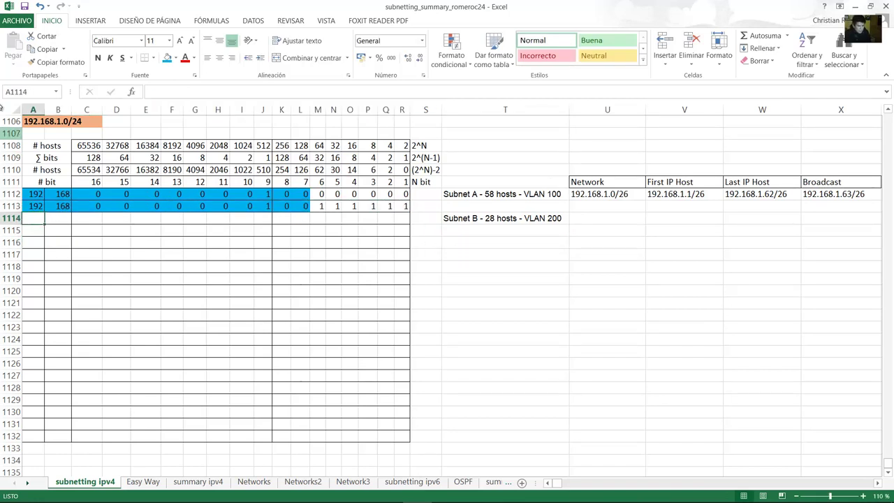
text(192)
key(Tab)
text(168)
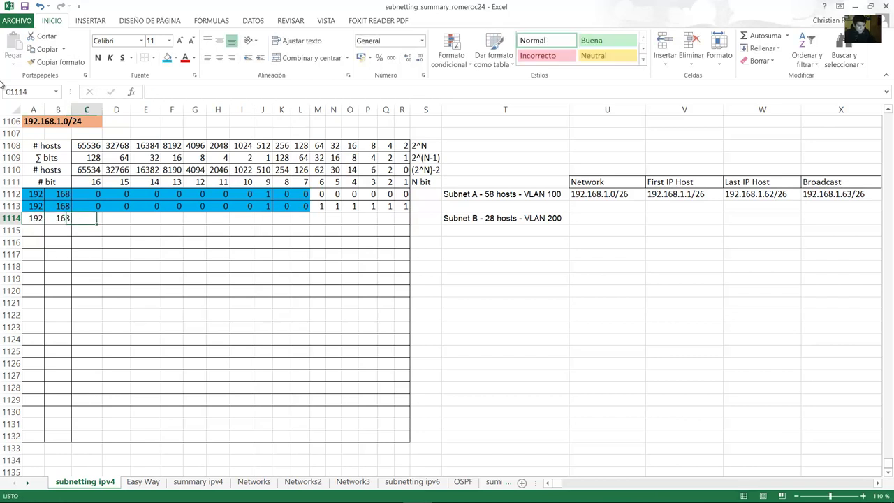
text(	0	0	0	0	0	0	0	1	0)
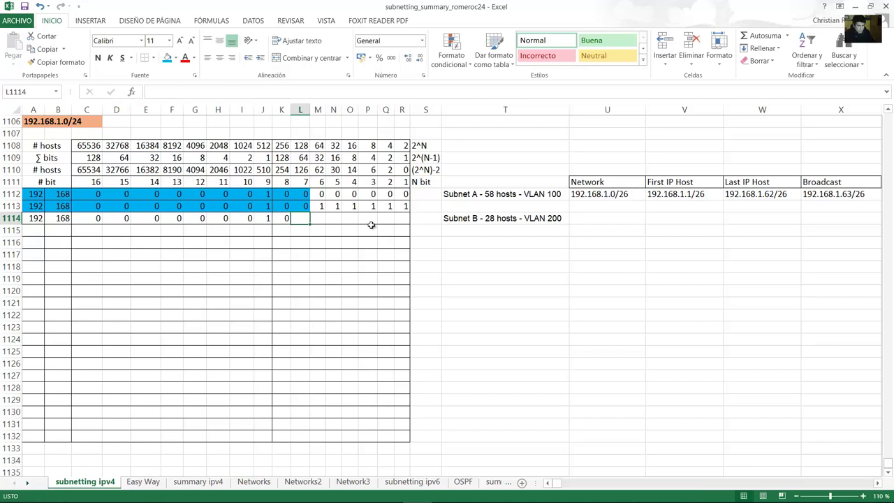
Complete Subnet B's fourth-octet bits with 1 in L1114 and 0 in each cell of M1114:R1114.
drag(320, 209, 398, 204)
click(299, 217)
text(1)
key(Tab)
text(0	0	0	0	0	0)
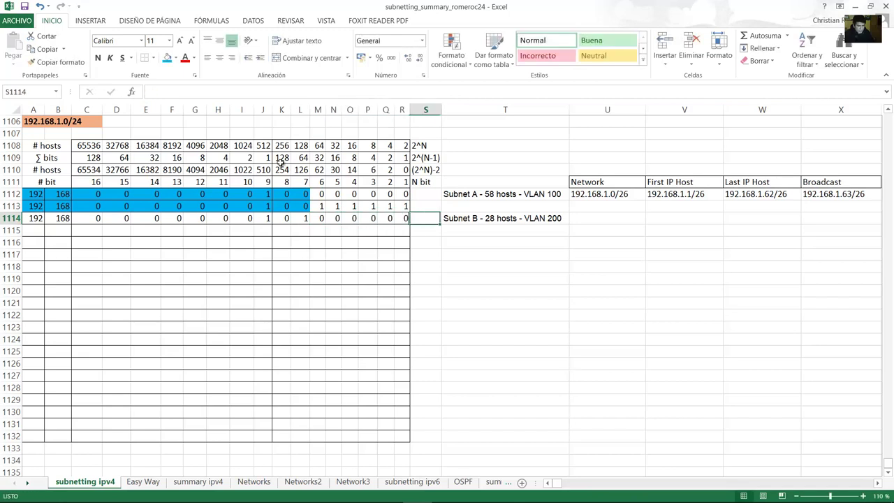
Match Subnet B's host count to the 30-host column and shade the network bits A1114:M1114 blue.
click(509, 222)
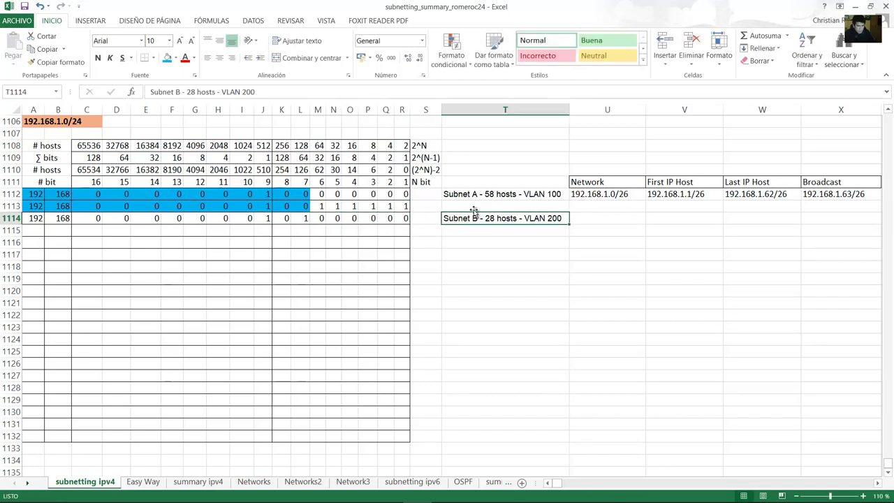
click(77, 171)
drag(77, 171, 36, 219)
click(336, 170)
click(320, 218)
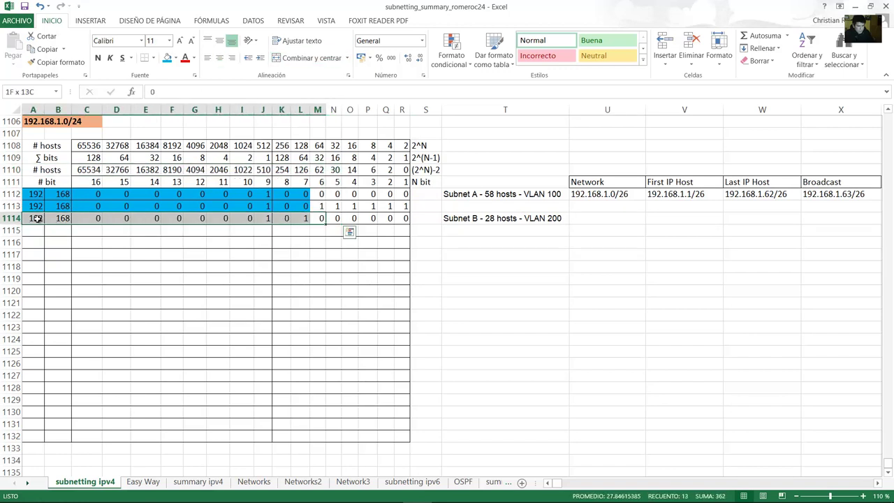
click(168, 60)
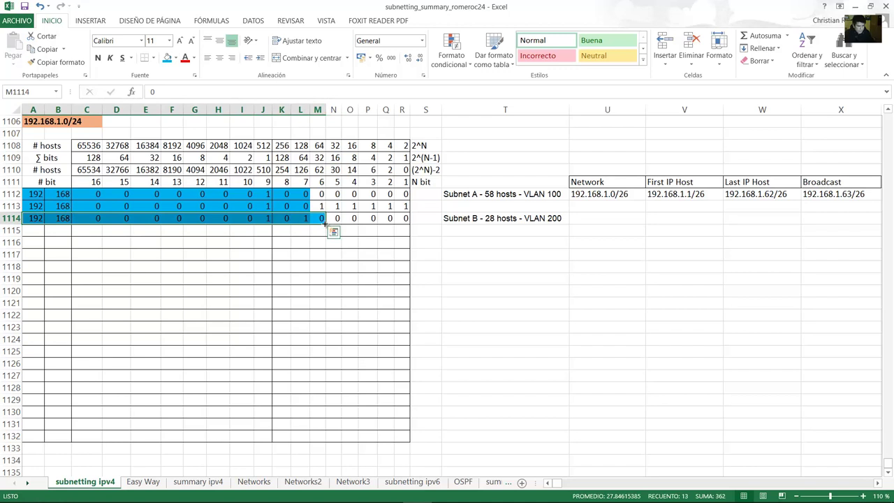
Fill A1114:M1114 down into row 1115 and set all host bits in N1115:R1115 to 1.
drag(326, 224, 335, 229)
click(336, 230)
text(1	1	1	1	1)
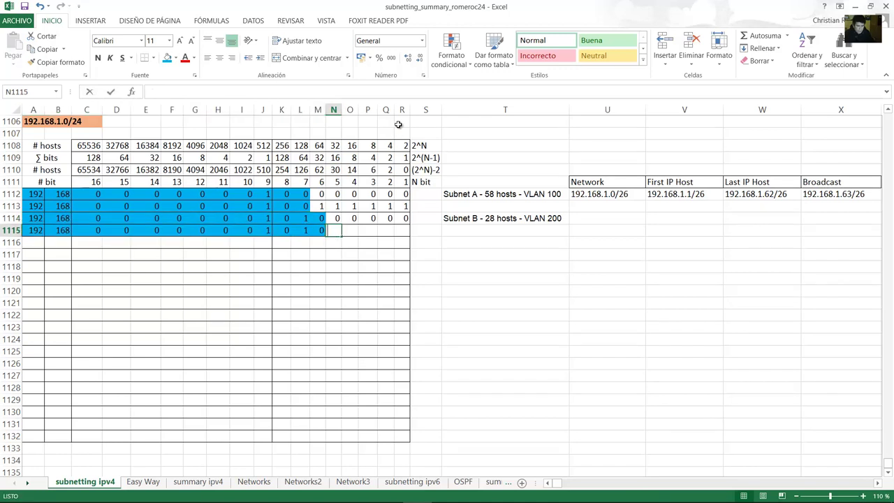
key(Tab)
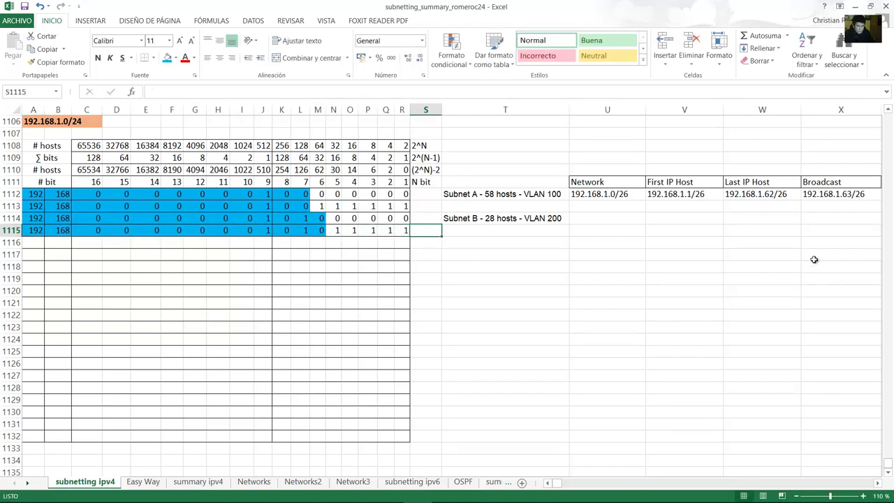
Work out Subnet B's network address from its bits in row 1114 and enter 192.168.1.64/27 in U1114.
drag(396, 219, 273, 219)
click(299, 219)
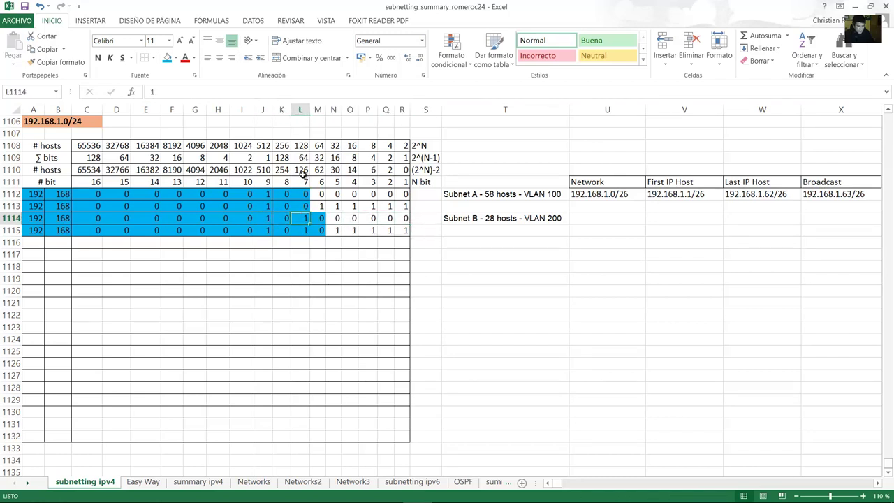
drag(301, 158, 307, 216)
click(590, 218)
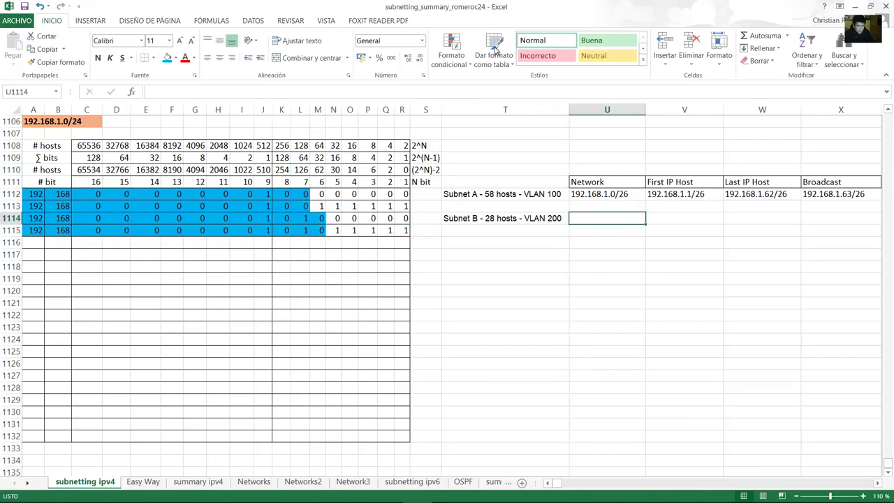
text(192.168.1.64/)
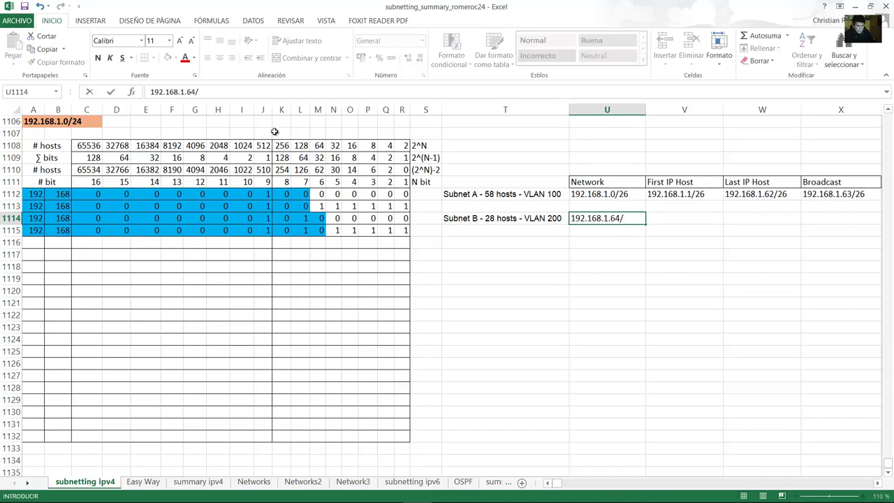
click(30, 218)
click(68, 218)
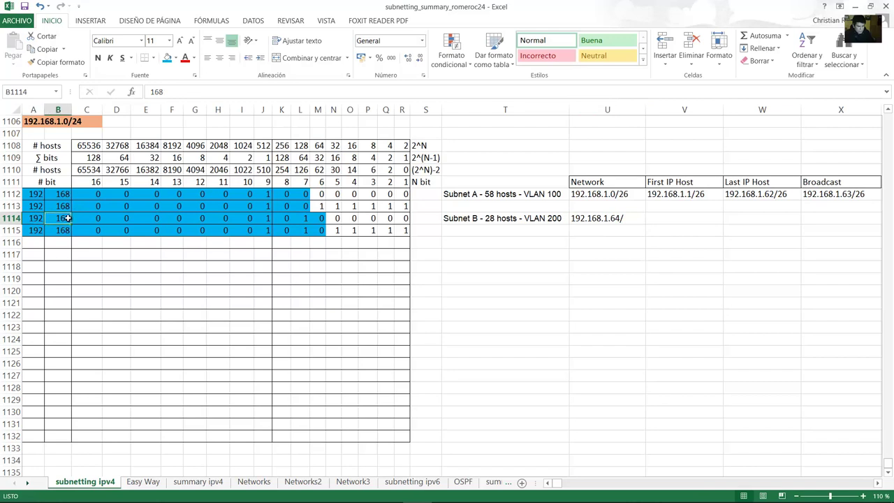
drag(74, 218, 321, 218)
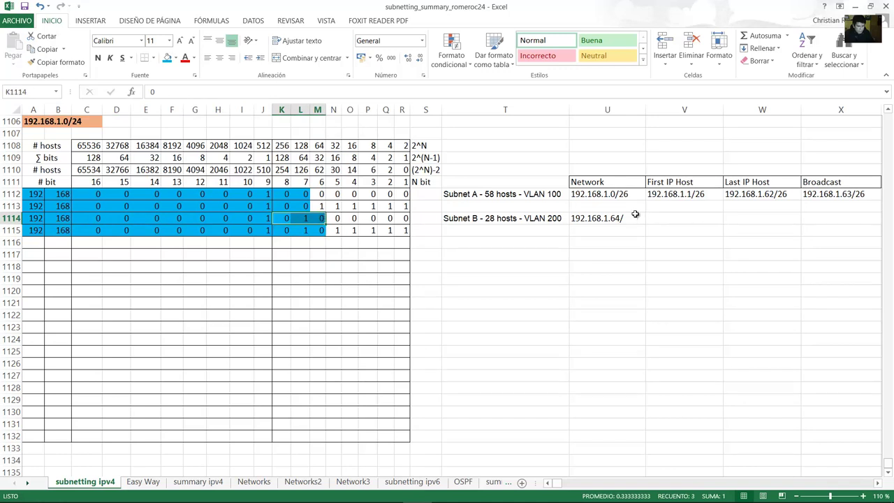
double_click(633, 217)
text(27)
key(Tab)
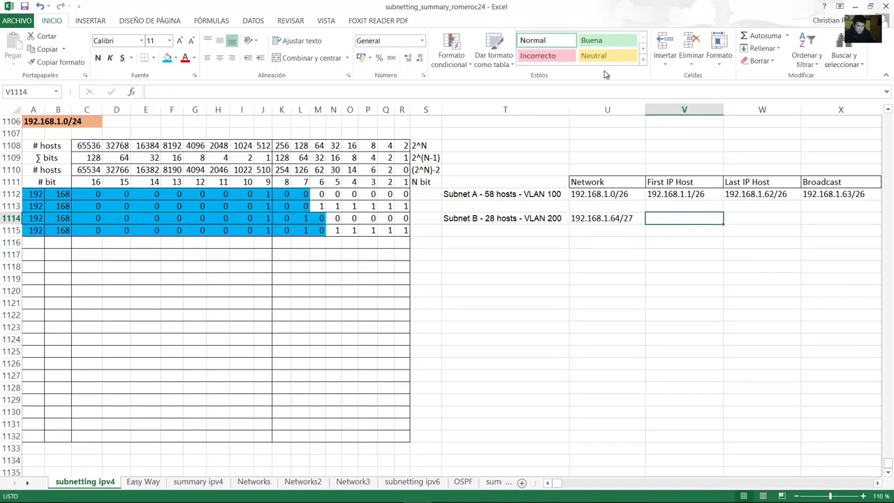
Work out Subnet B's broadcast address from the bits in row 1115 and enter 192.168.1.95/27 in X1114.
drag(286, 232, 403, 232)
click(300, 232)
drag(334, 232, 403, 231)
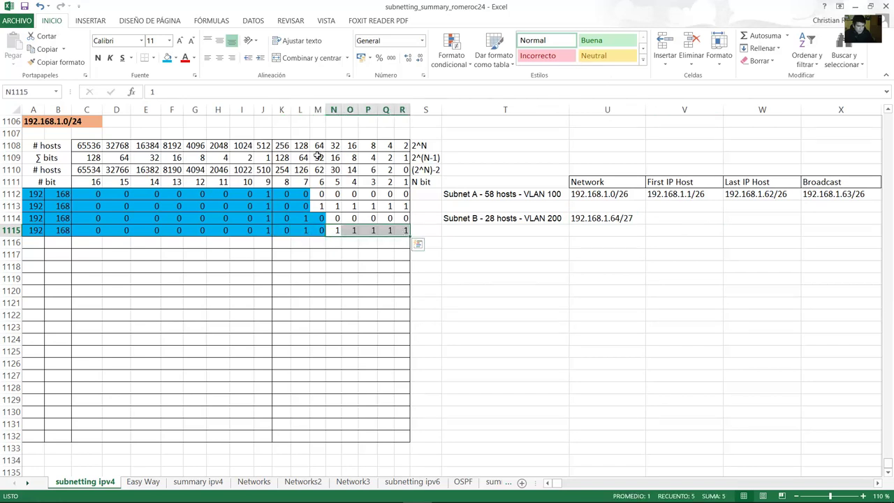
drag(318, 157, 404, 231)
double_click(828, 213)
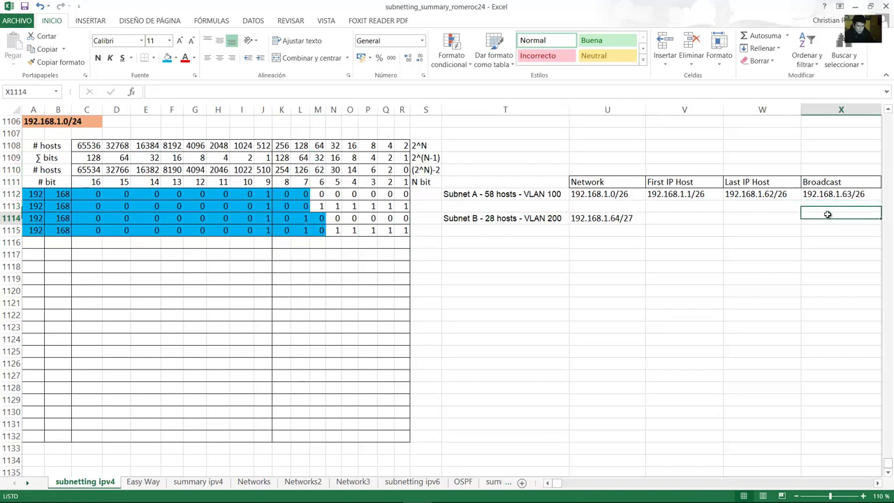
text(192.168.1.95/27)
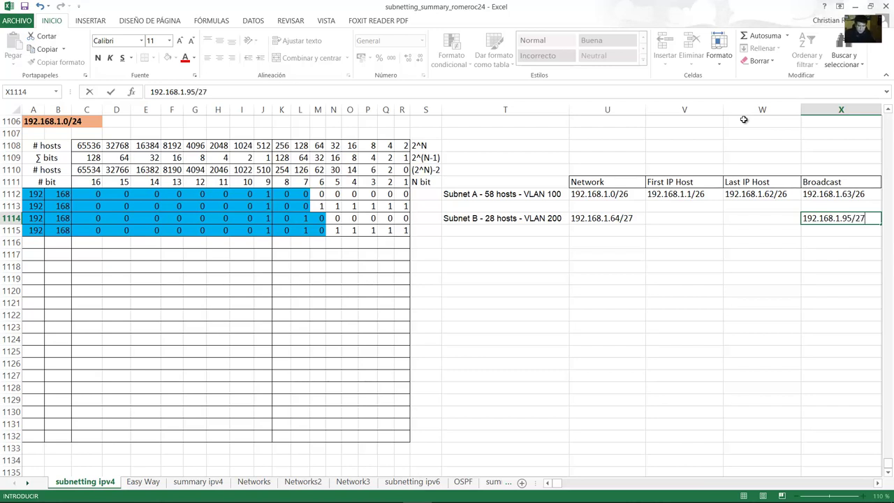
key(Return)
key(Up)
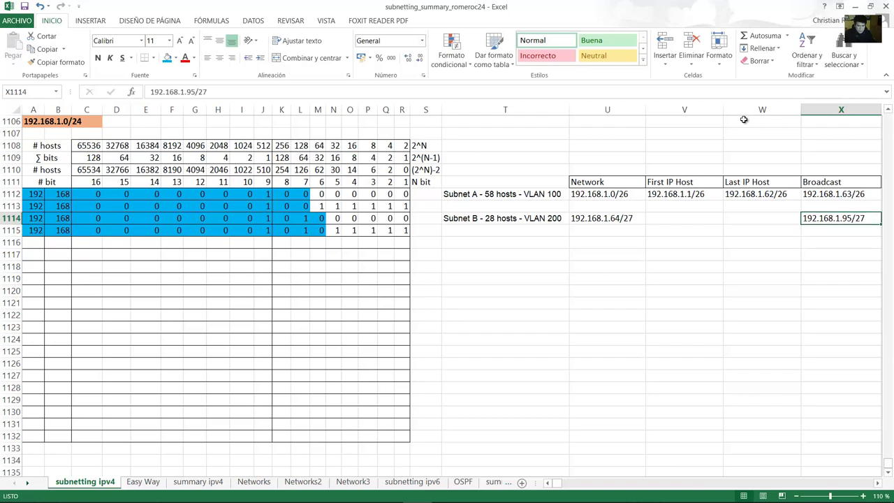
Enter Subnet B's first host address 192.168.1.65/27 in V1114 and last host address 192.168.1.94/27 in W1114.
key(Left)
key(Left)
text(192.168.)
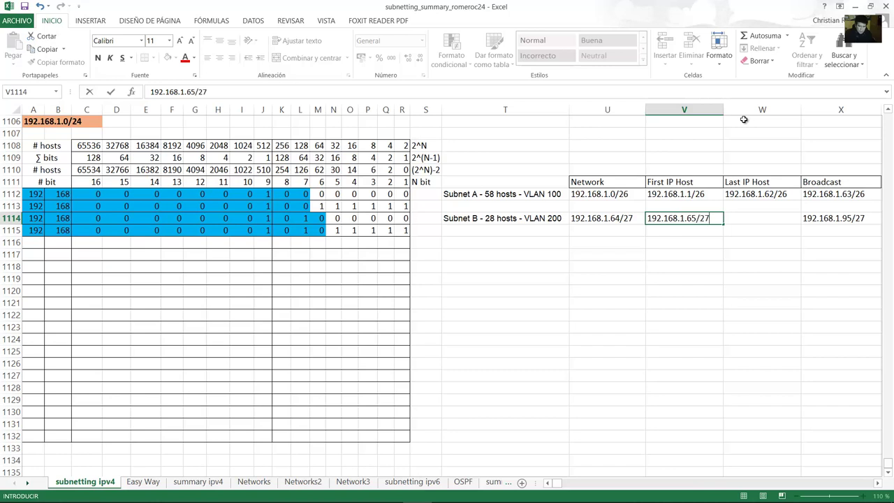
key(Tab)
text(1)
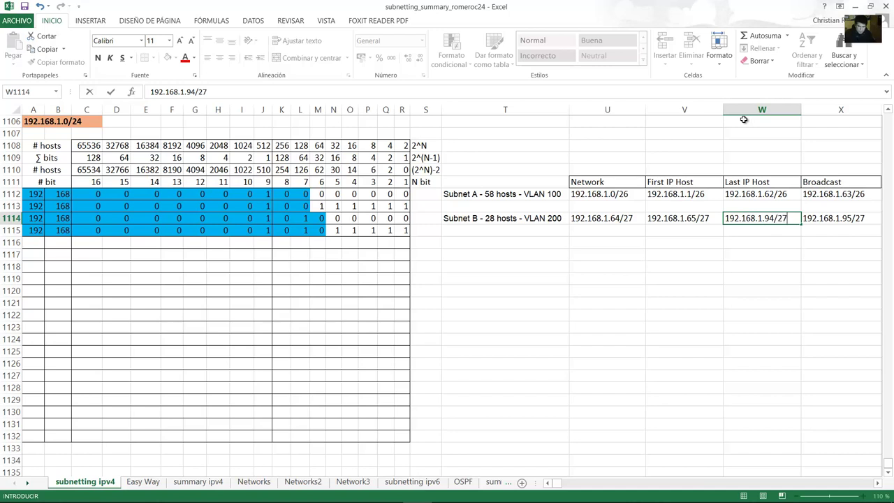
key(Return)
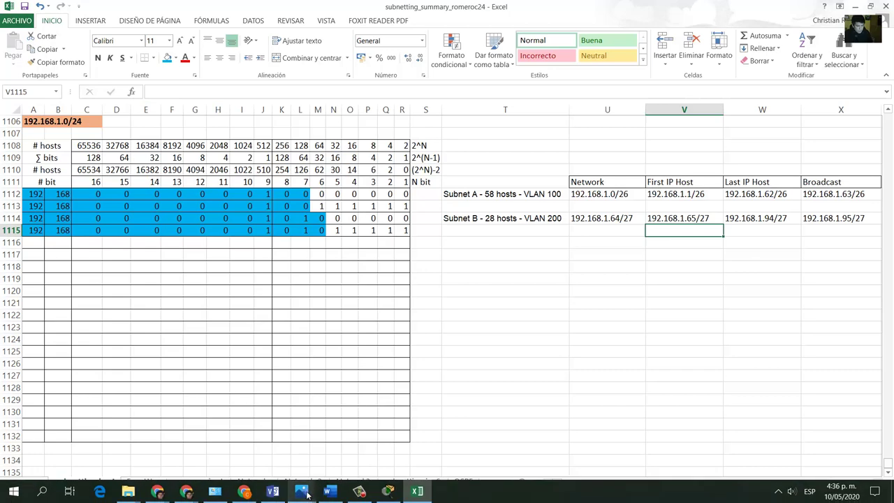
Switch to the Word lab document and read where Subnet B's first IP address has to be recorded.
click(307, 493)
scroll(209, 311, down, 4)
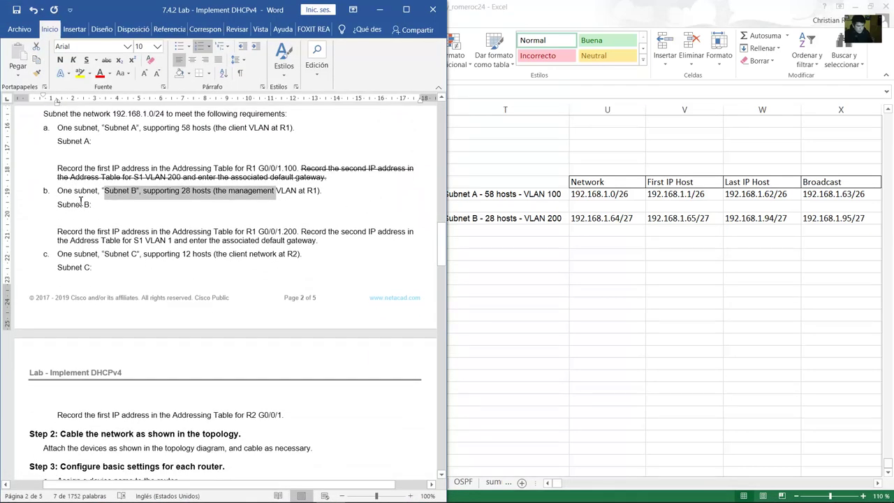
drag(53, 207, 98, 205)
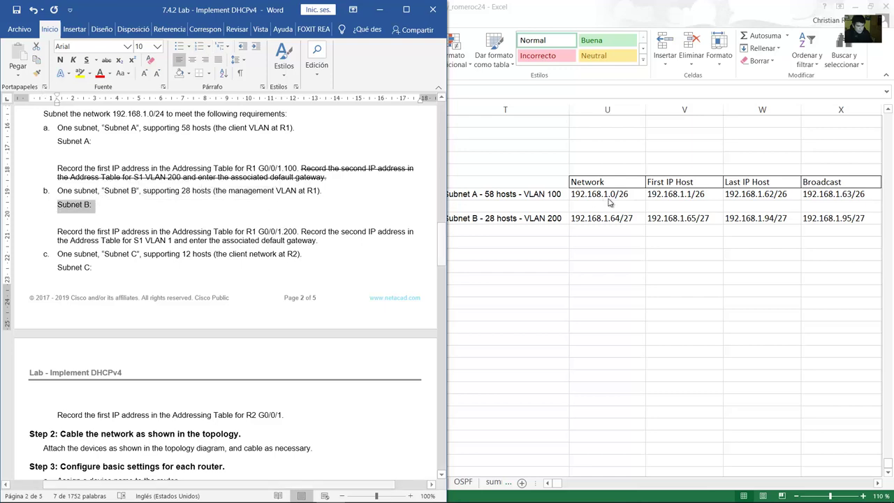
click(607, 218)
click(608, 217)
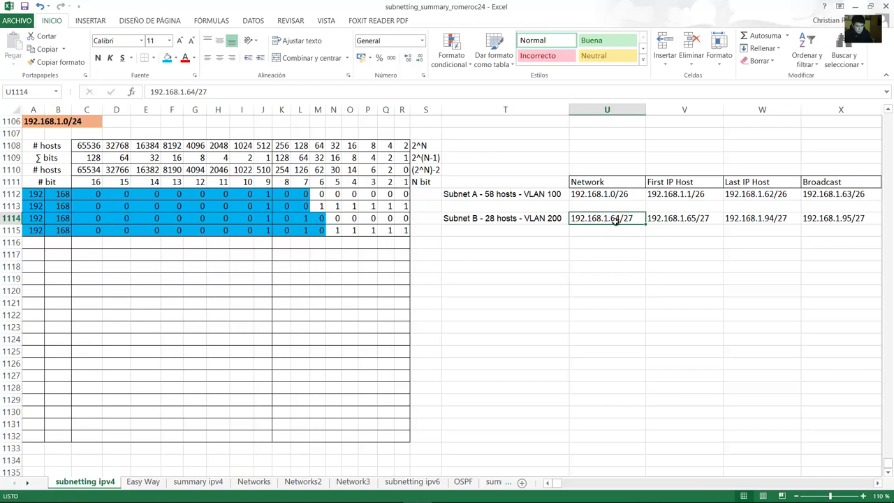
click(329, 491)
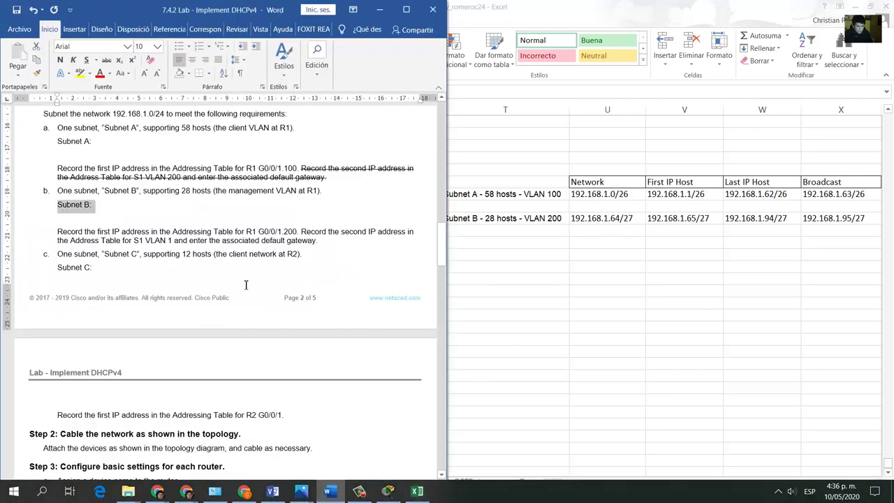
drag(85, 231, 284, 231)
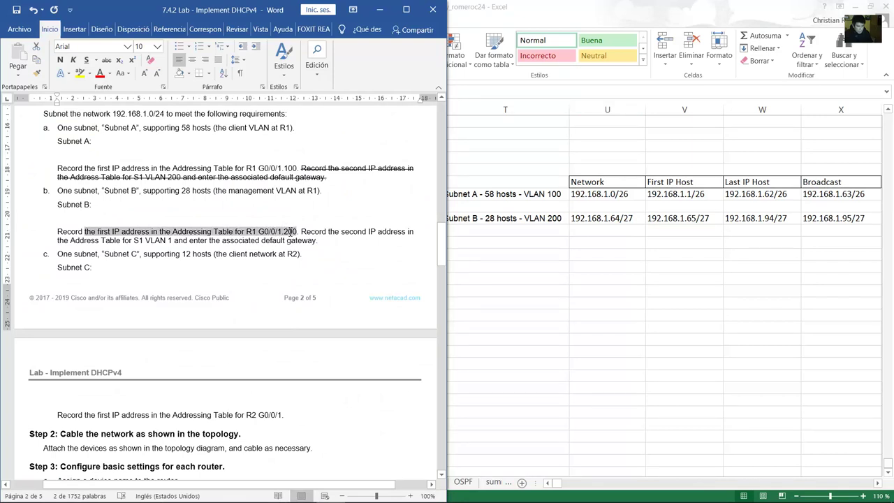
drag(297, 235, 297, 234)
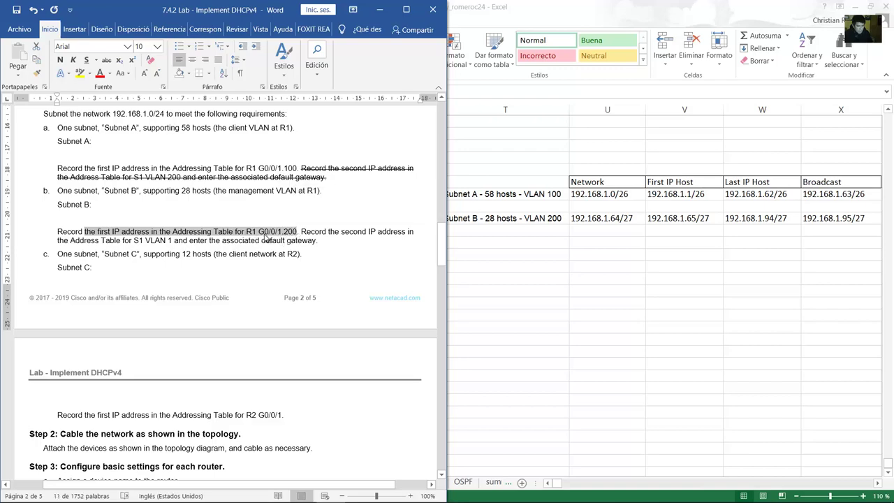
In the Addressing Table, set R1 G0/0/1.200's IP address to 192.168.1.65 and its subnet mask to 255.255.255.224.
scroll(277, 242, up, 20)
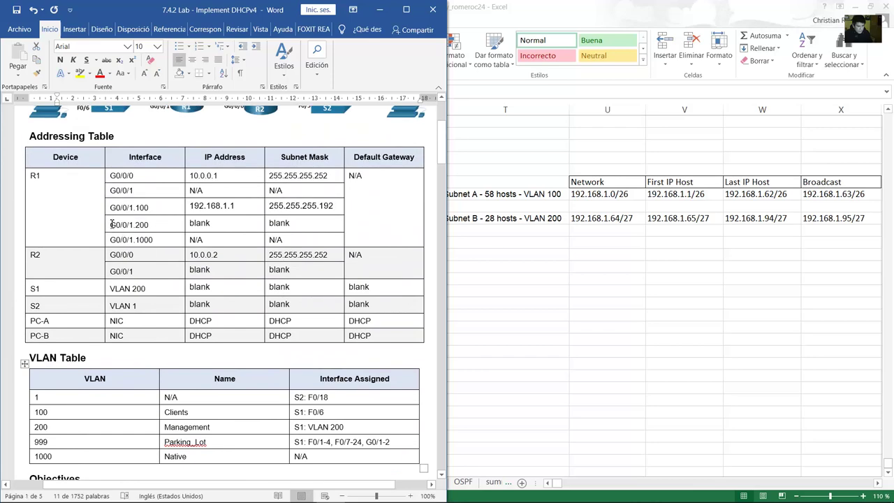
drag(121, 223, 134, 224)
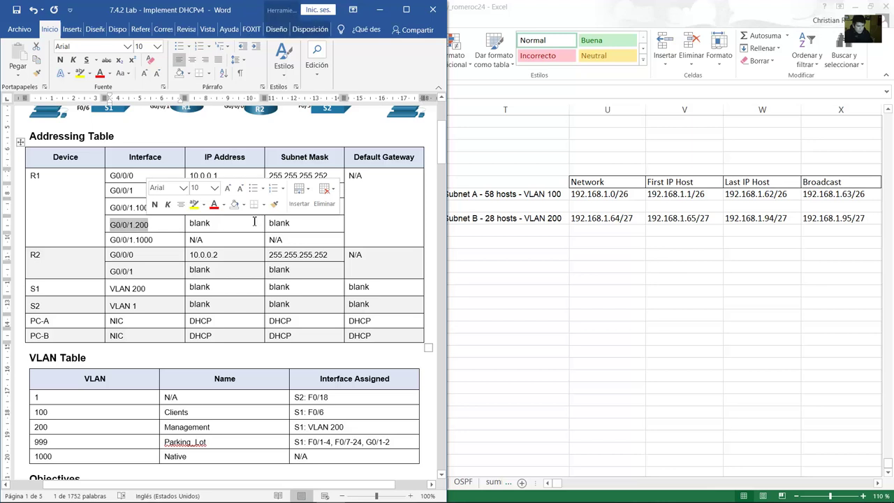
click(229, 223)
drag(229, 223, 191, 222)
text(192.)
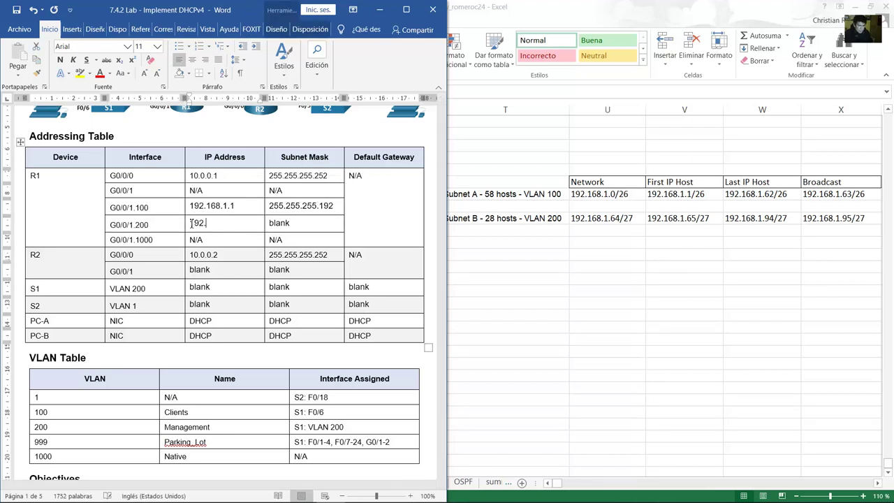
text(168.1.65)
drag(287, 224, 268, 223)
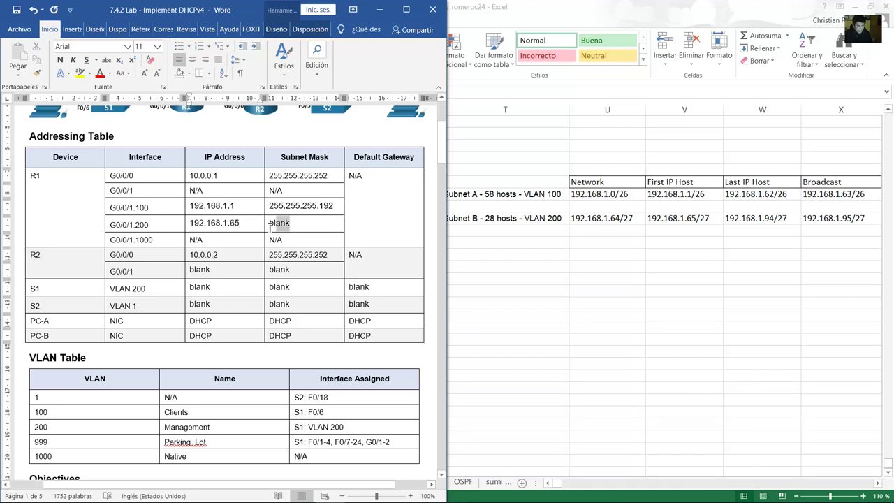
text(255.25)
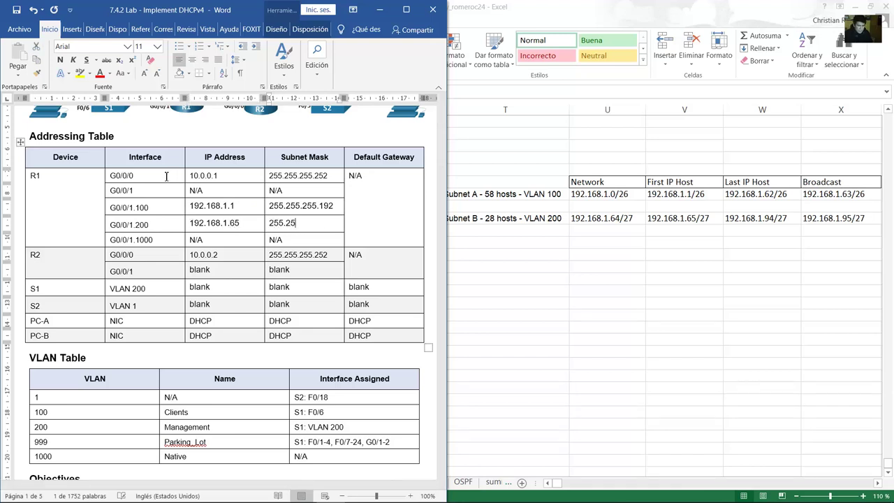
text(5.224)
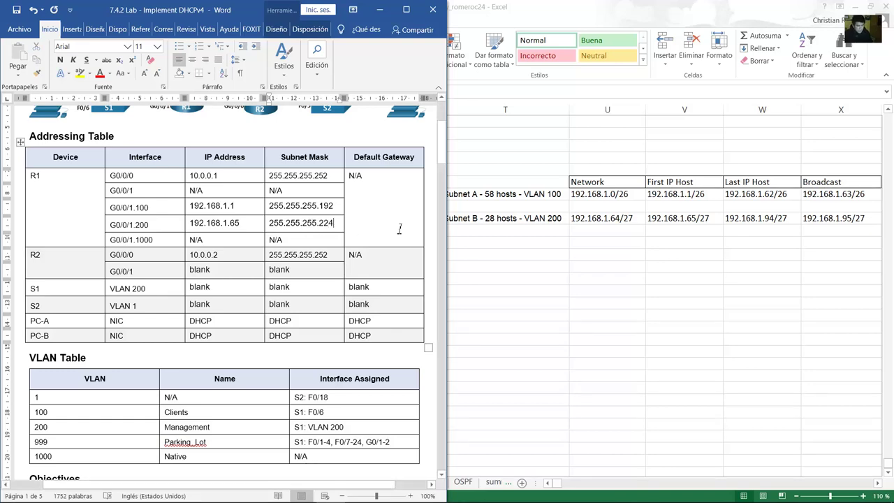
Read Subnet B's instruction about the second IP address and check it against the VLAN 1 row in the Addressing Table.
scroll(399, 229, down, 20)
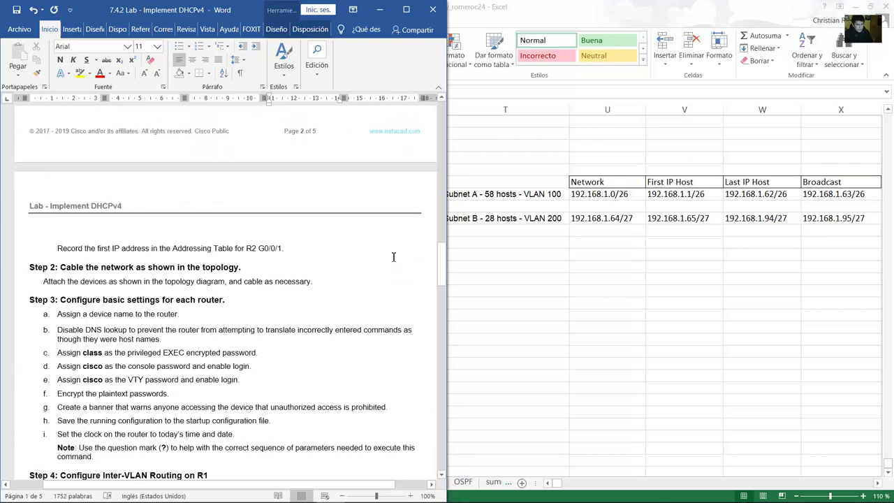
scroll(393, 257, up, 6)
drag(310, 231, 414, 233)
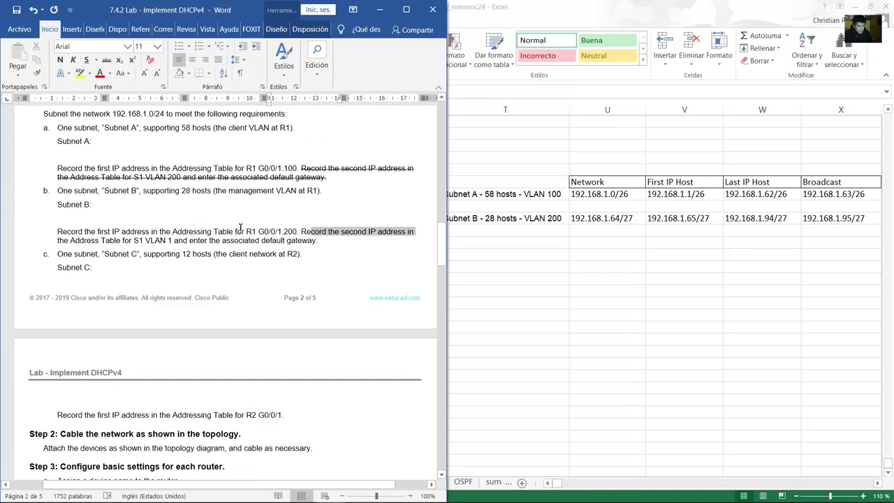
drag(241, 228, 319, 241)
scroll(321, 242, up, 20)
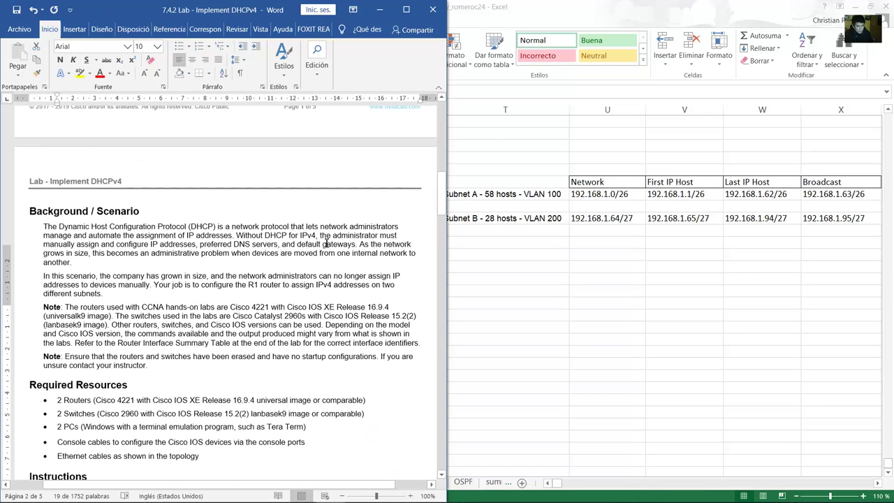
scroll(326, 242, up, 2)
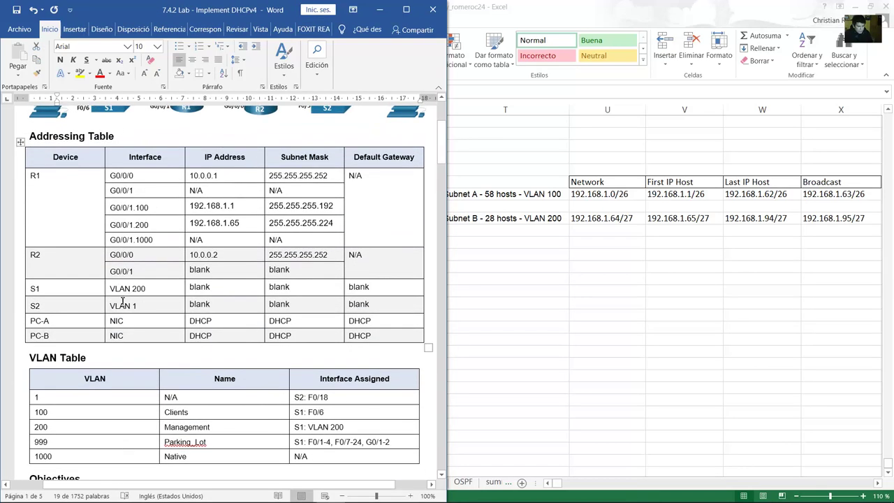
drag(117, 305, 155, 308)
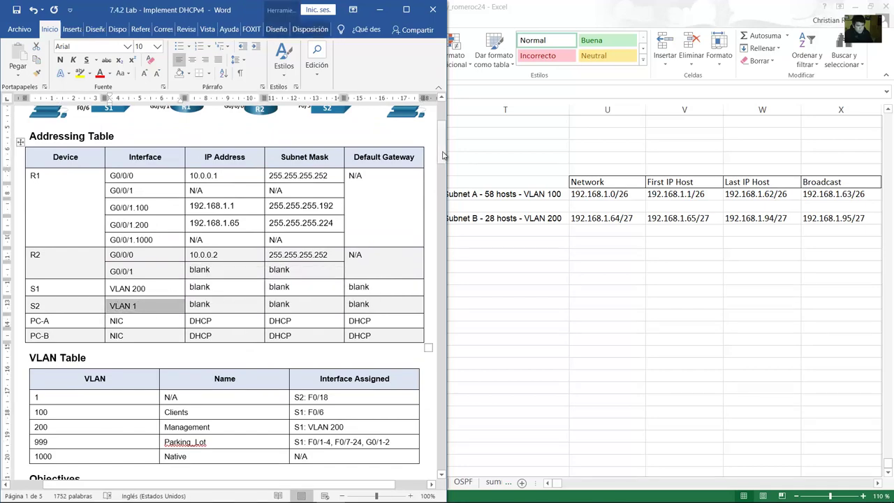
Compare the S1 VLAN 1 wording in Subnet B's instruction with the Addressing Table's S1 row.
drag(442, 155, 443, 248)
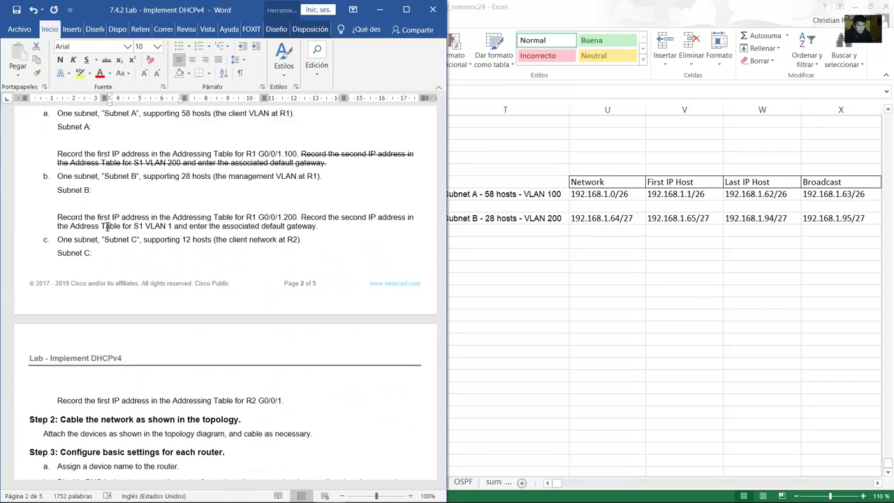
drag(102, 227, 175, 226)
drag(443, 252, 442, 148)
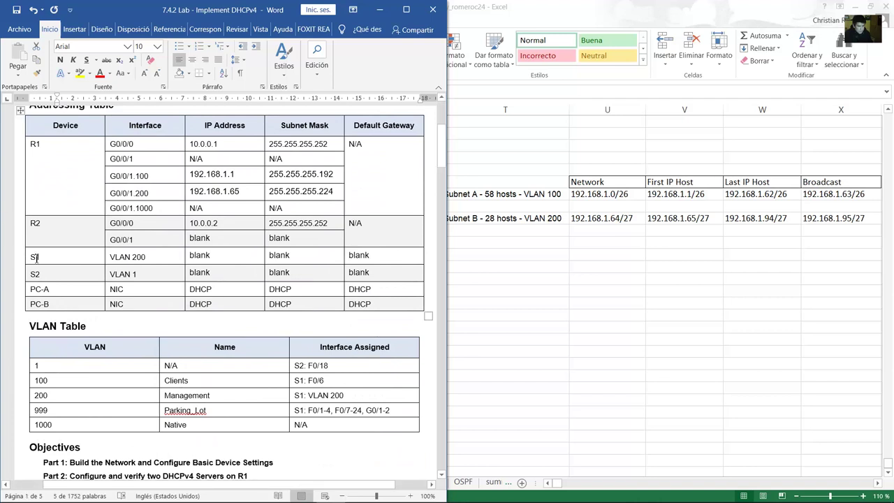
drag(71, 257, 169, 252)
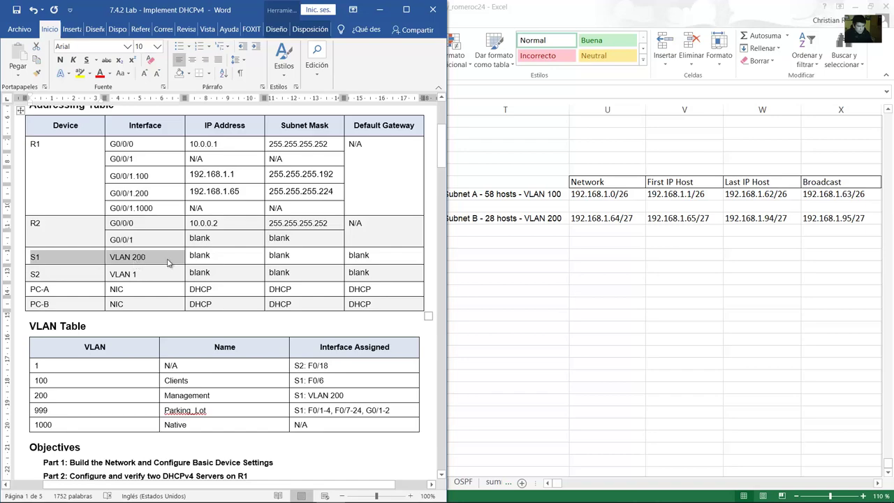
scroll(167, 263, down, 20)
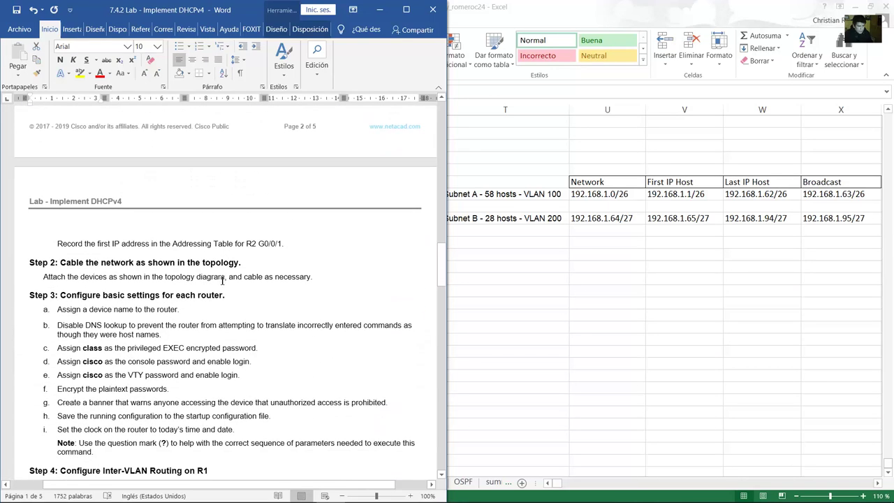
scroll(223, 279, down, 2)
scroll(168, 294, up, 8)
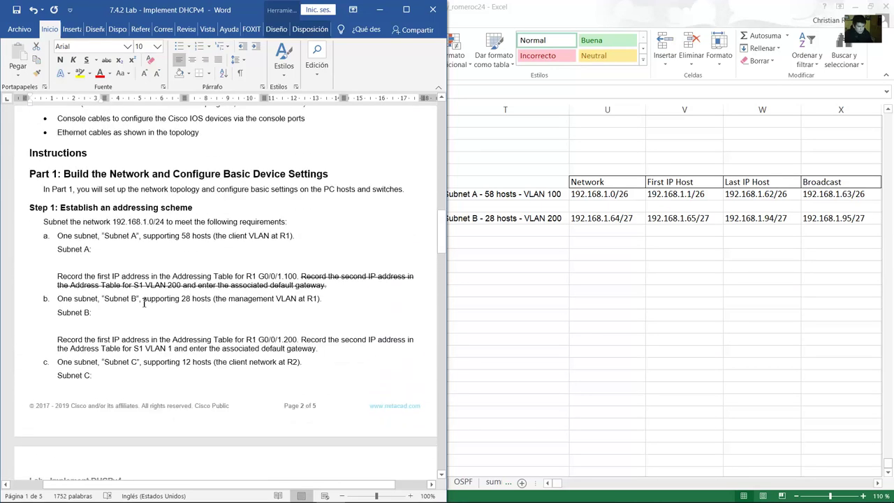
In Subnet B's instruction, change the S1 VLAN number for the second IP address to 200.
double_click(164, 348)
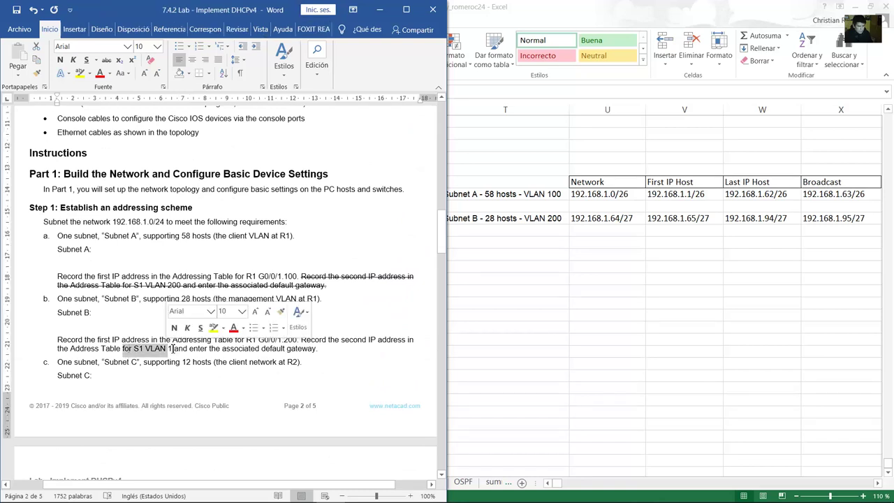
click(169, 347)
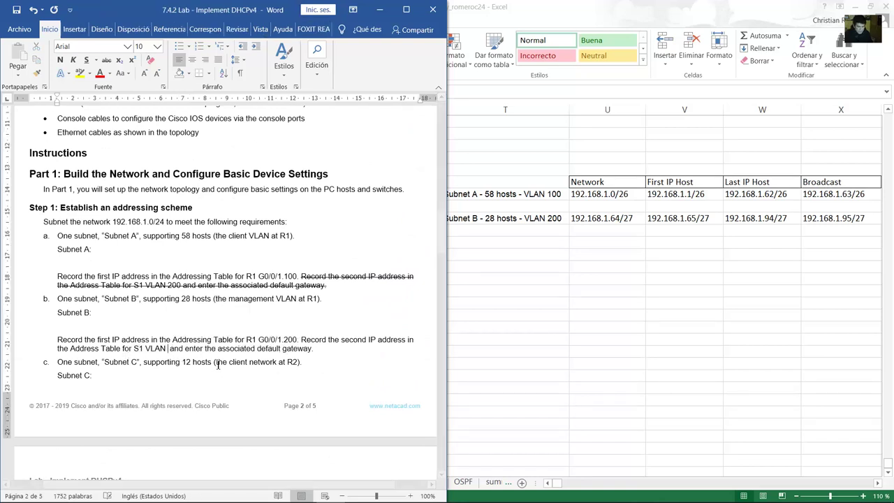
key(BackSpace)
text(200)
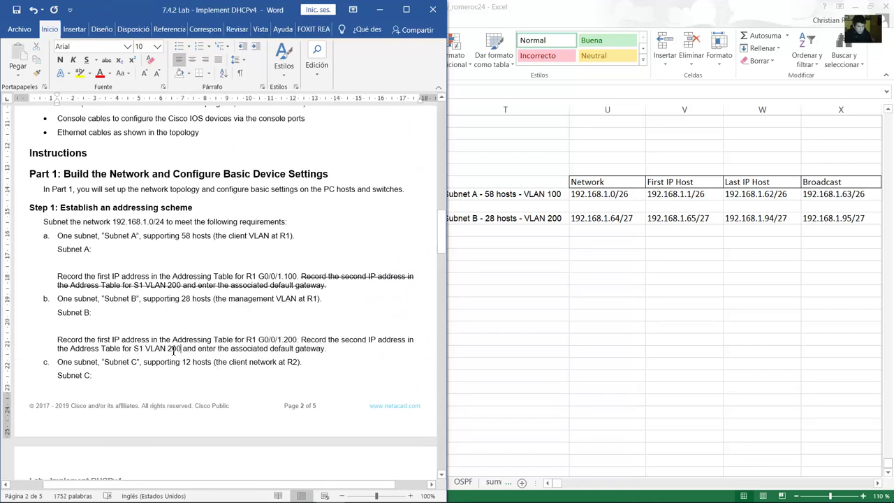
drag(134, 349, 197, 349)
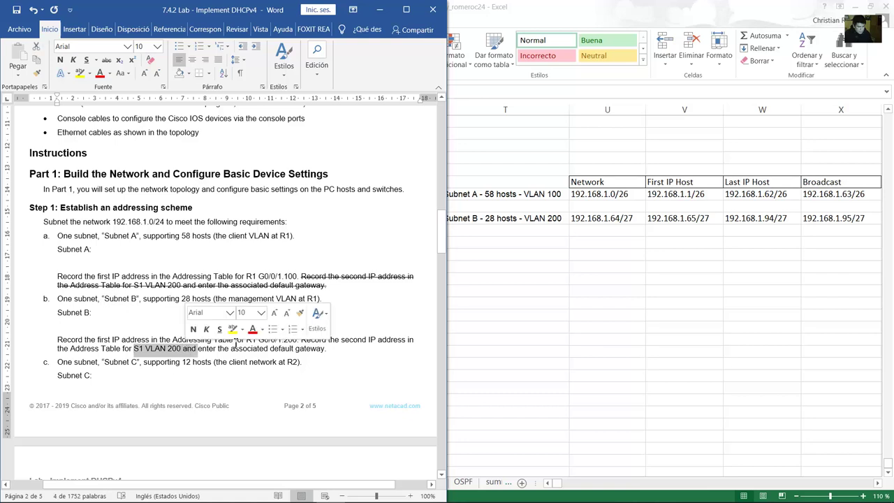
click(209, 354)
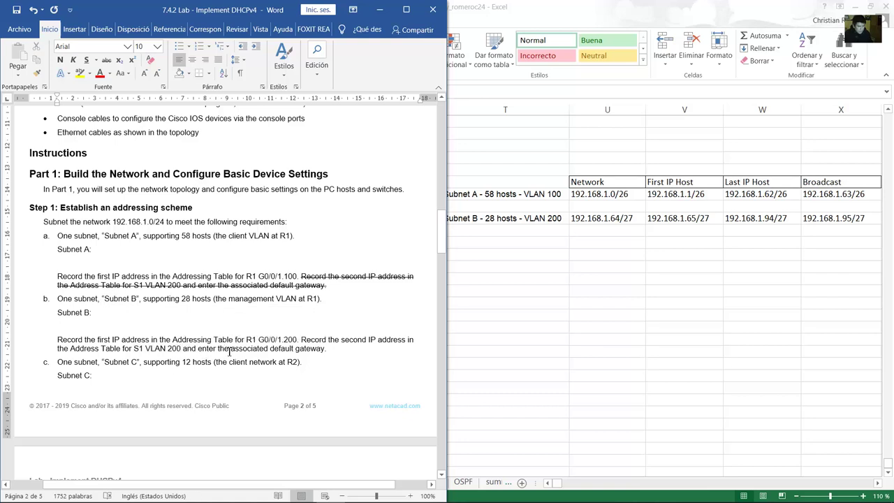
Read Subnet B's default gateway instruction and check the corrected VLAN against S1's row in the Addressing Table.
drag(198, 348, 326, 348)
scroll(337, 353, up, 10)
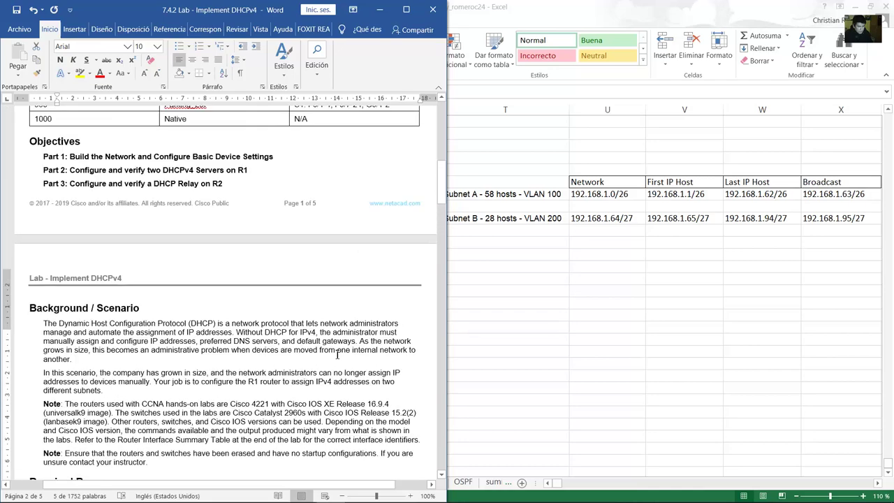
scroll(337, 353, up, 8)
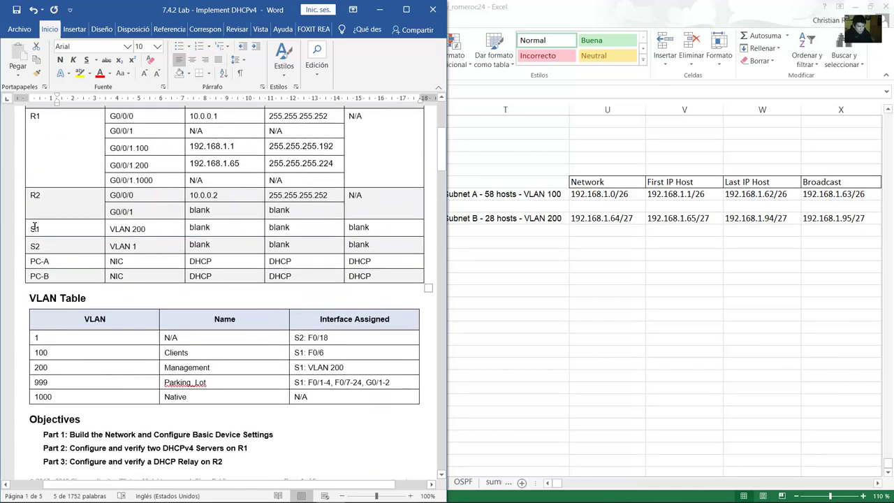
drag(33, 227, 159, 231)
scroll(160, 269, up, 2)
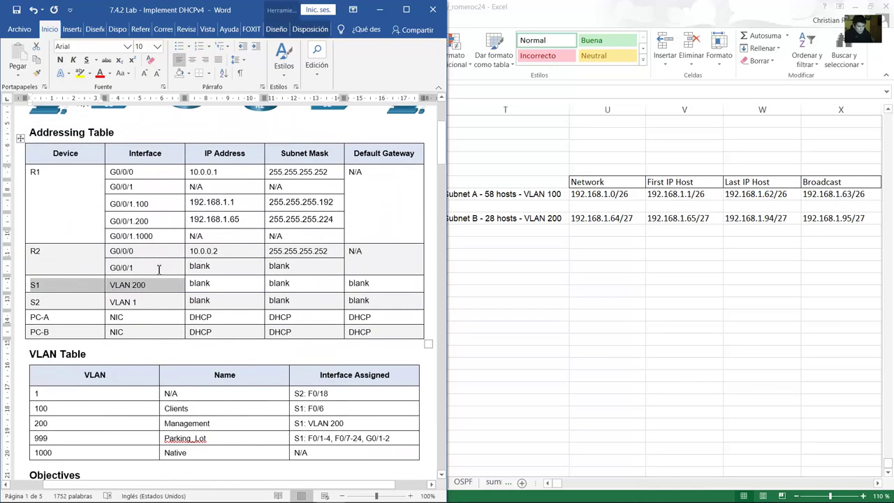
click(158, 284)
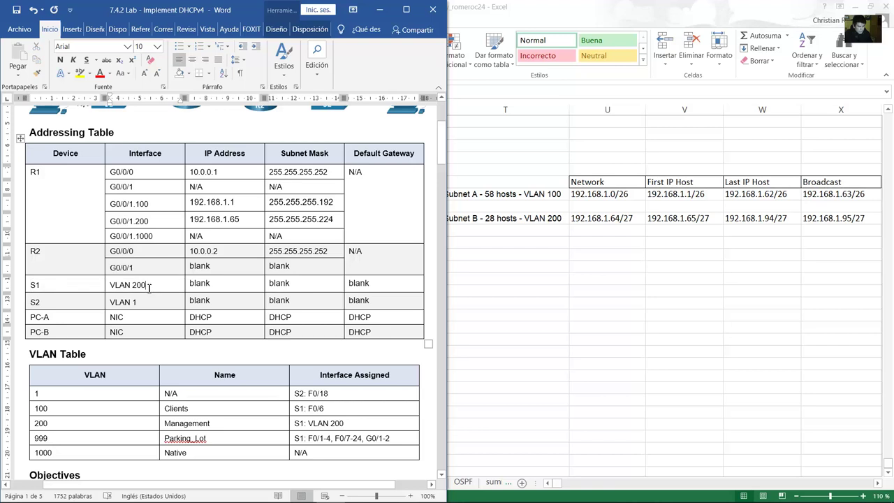
drag(146, 285, 121, 292)
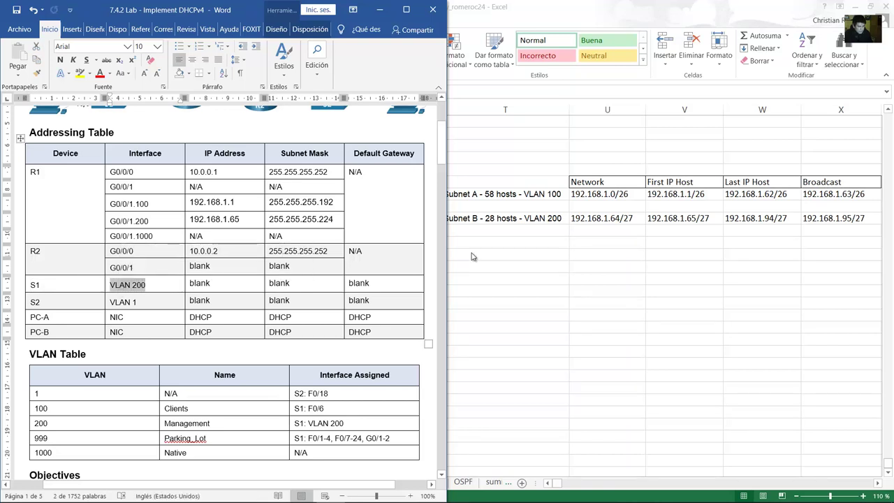
Compare the Subnet B entries in the Excel subnetting table with S1's VLAN 200 row in the Word Addressing Table.
click(684, 218)
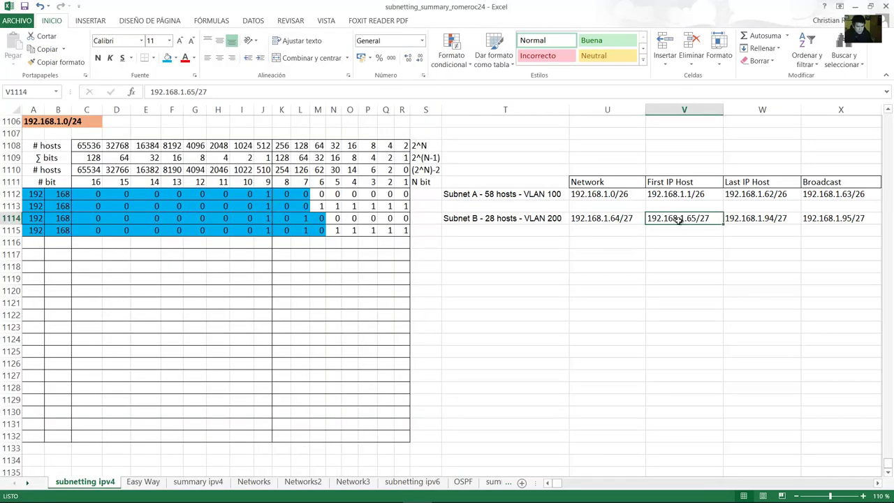
click(552, 218)
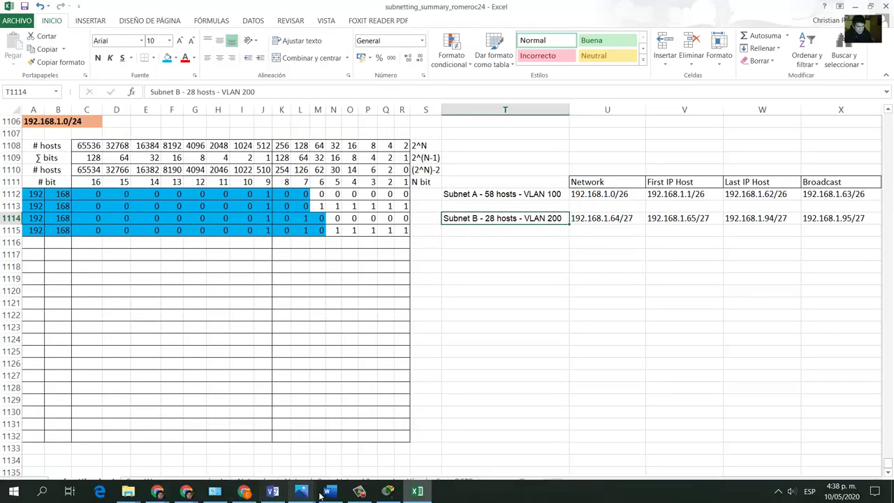
click(329, 491)
click(37, 285)
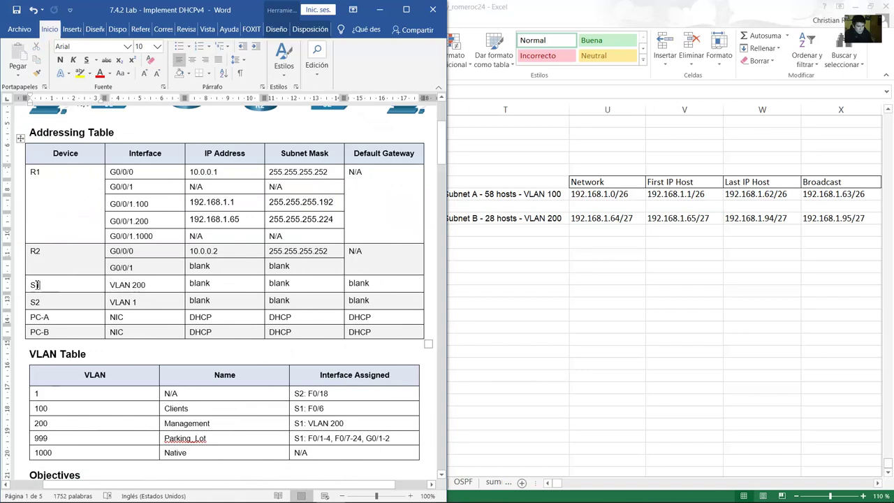
drag(51, 285, 153, 286)
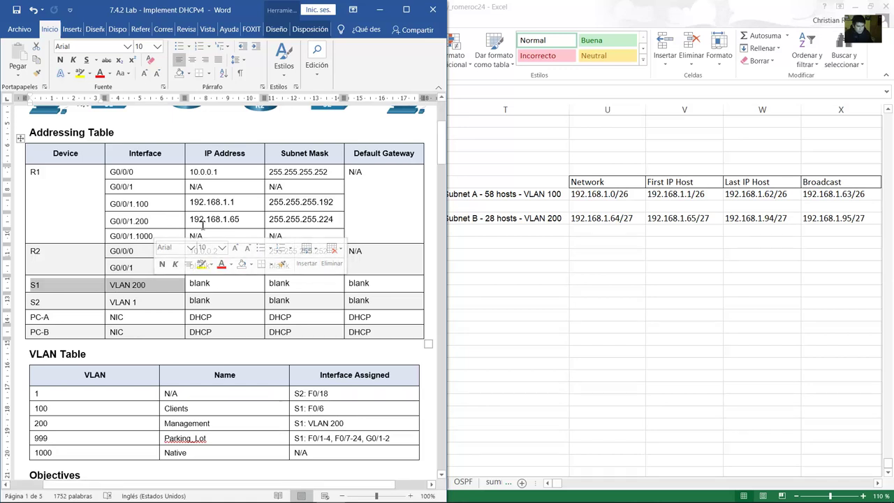
click(546, 220)
click(589, 220)
click(529, 219)
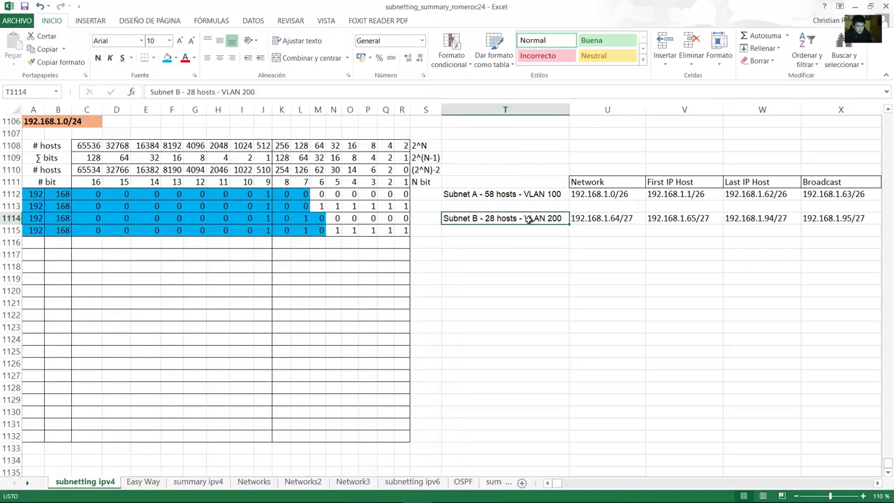
click(316, 491)
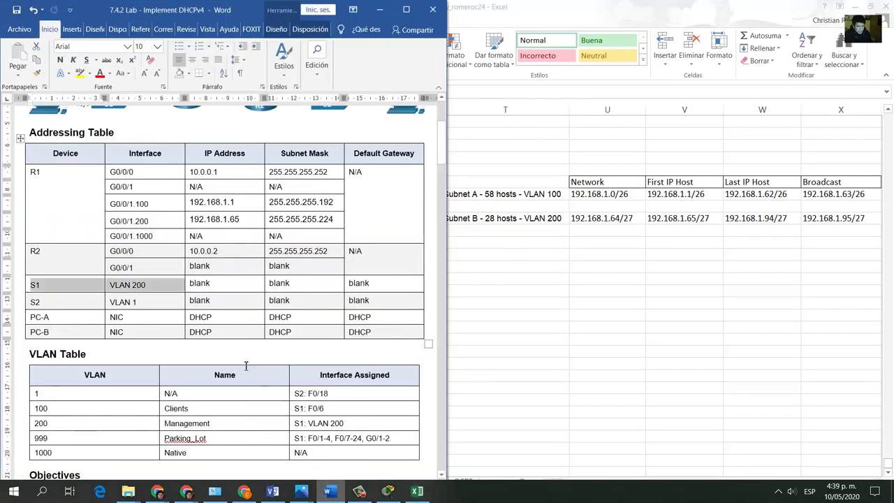
drag(149, 286, 76, 285)
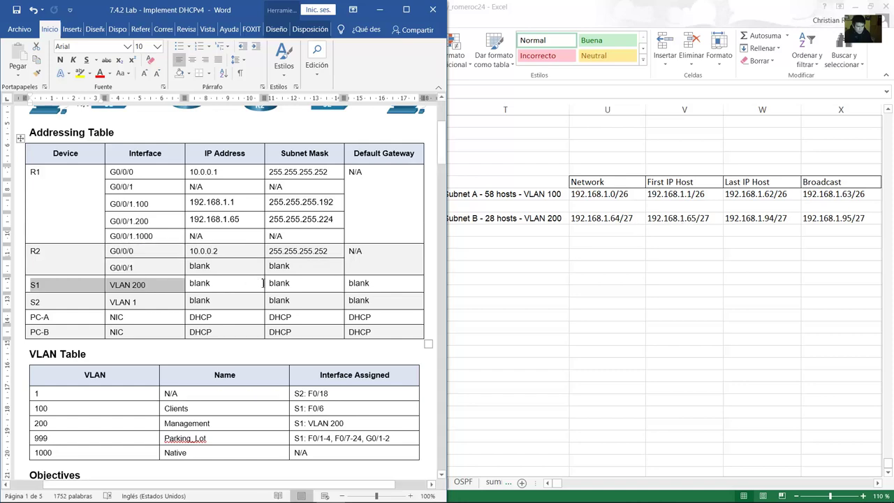
Check Subnet B's first host address in Excel and set S1 VLAN 200's IP address to 192.168.1.66 in the Word Addressing Table.
click(690, 218)
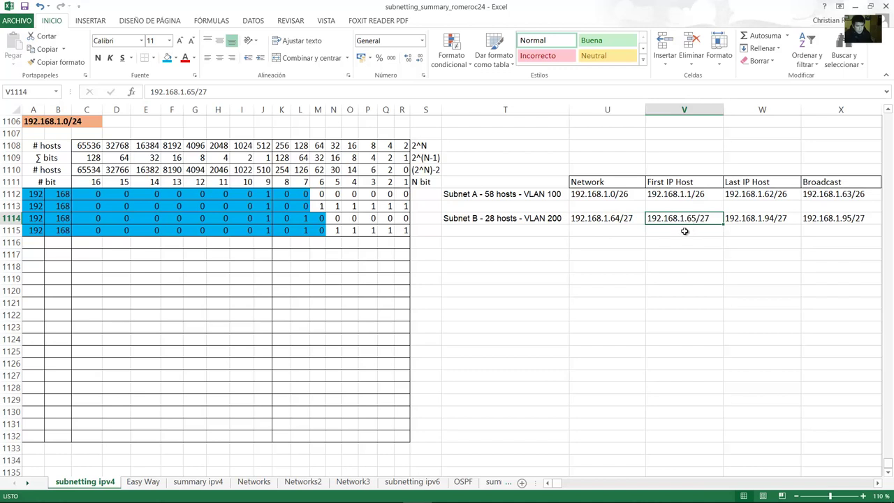
click(328, 491)
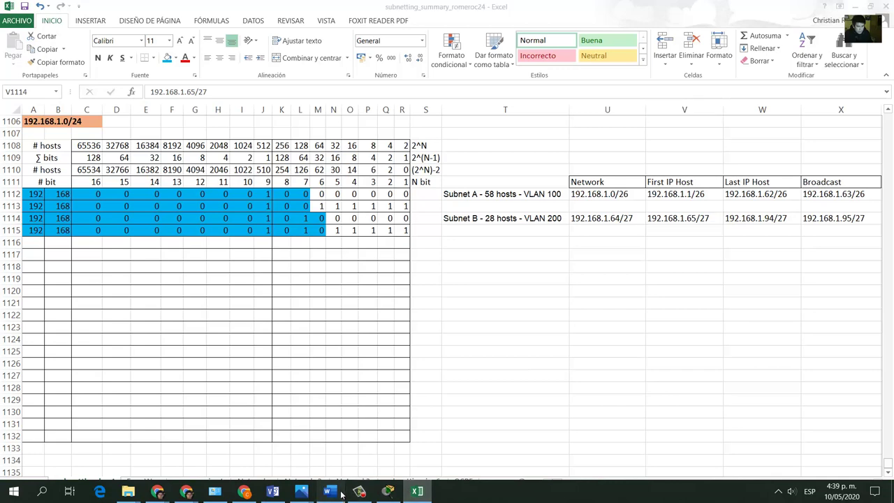
double_click(234, 282)
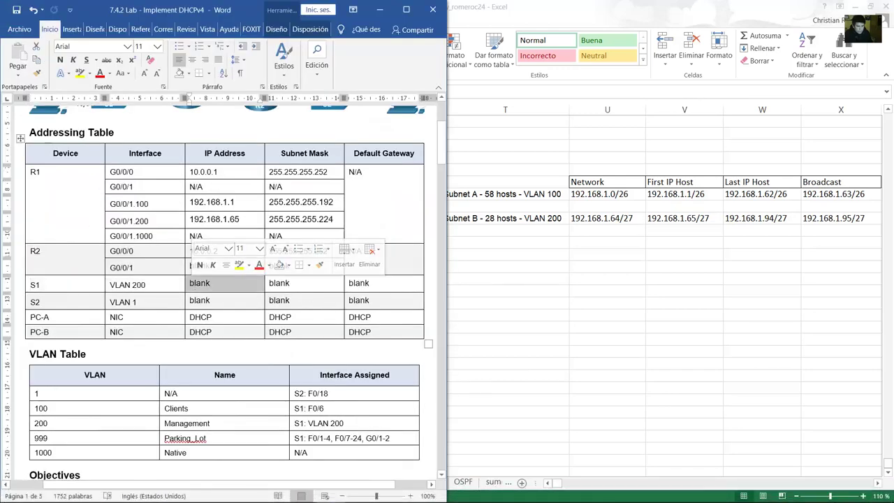
text(192.168.1)
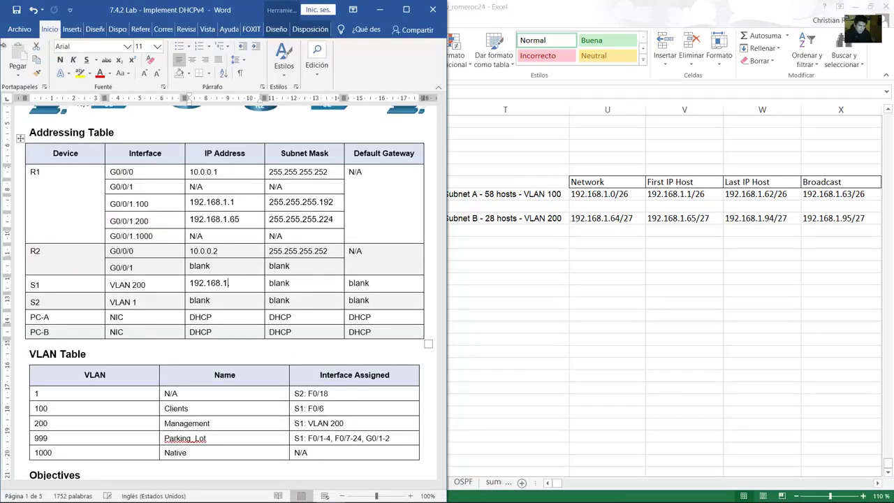
text(.66)
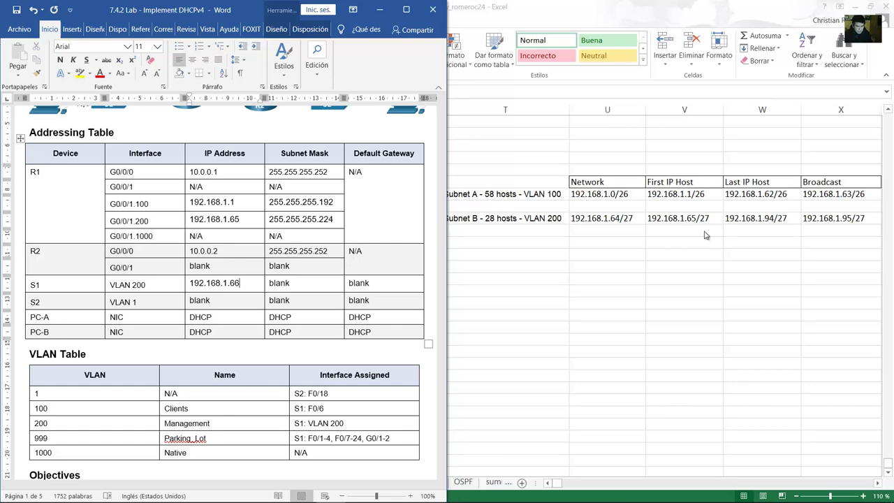
Check Subnet B's prefix in Excel and copy R1 G0/0/1.200's mask, 255.255.255.224, into S1 VLAN 200's subnet mask in Word.
click(698, 220)
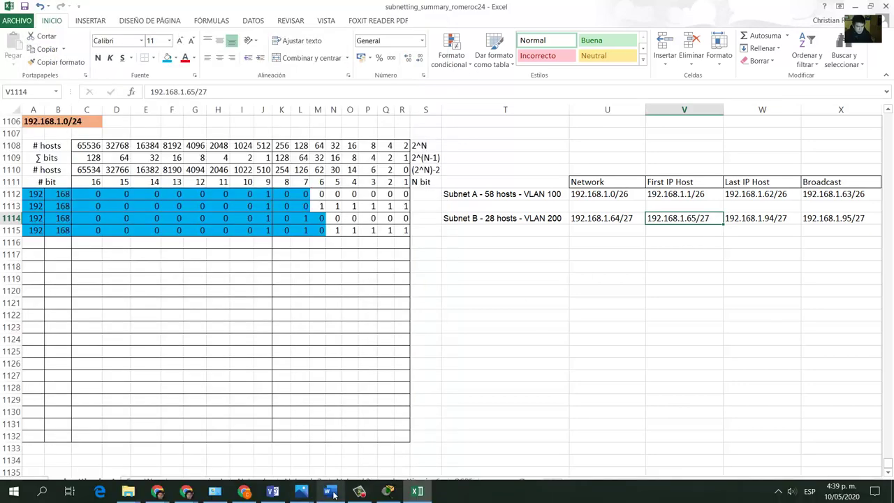
click(328, 491)
drag(335, 219, 278, 226)
key(ctrl+c)
double_click(277, 285)
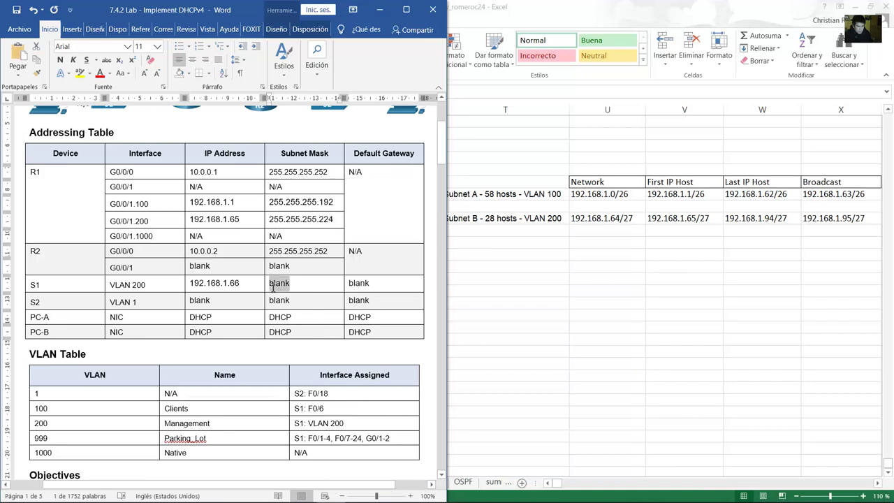
key(ctrl+v)
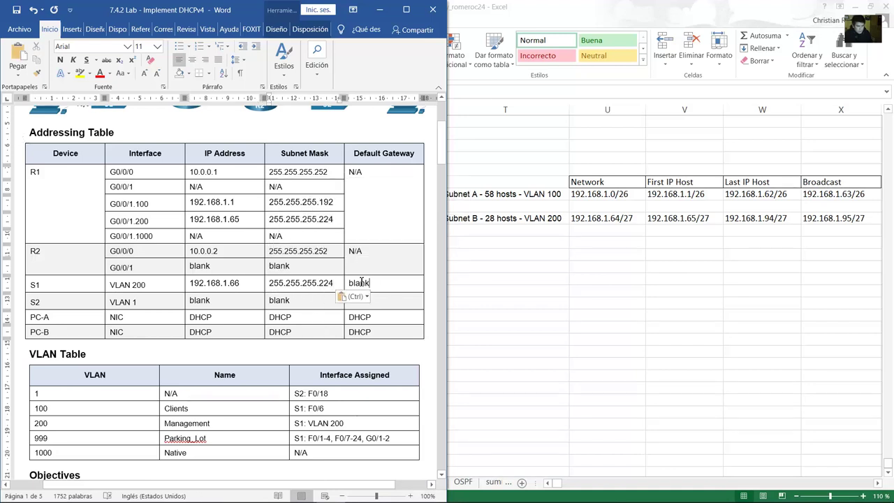
Review S1's default gateway entry and R1's G0/0/1.200 row, and inspect the S1–R1 link's ports in the Packet Tracer topology.
double_click(362, 282)
click(378, 285)
drag(117, 222, 299, 221)
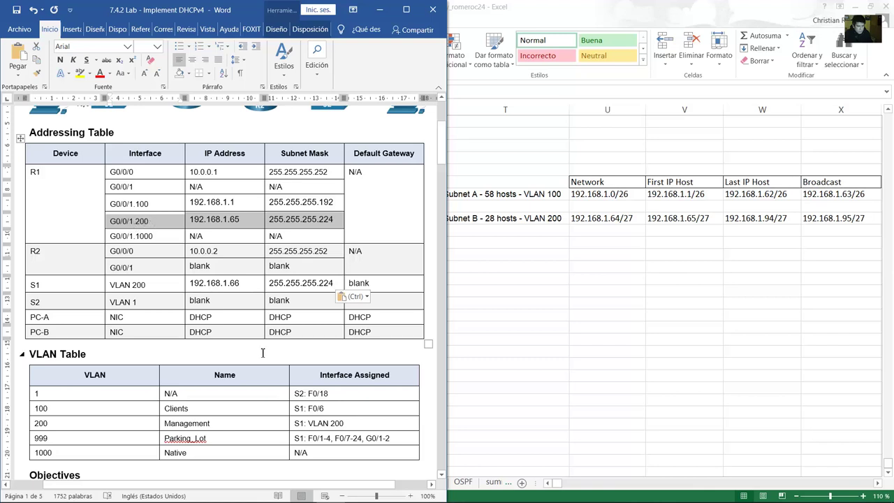
click(371, 491)
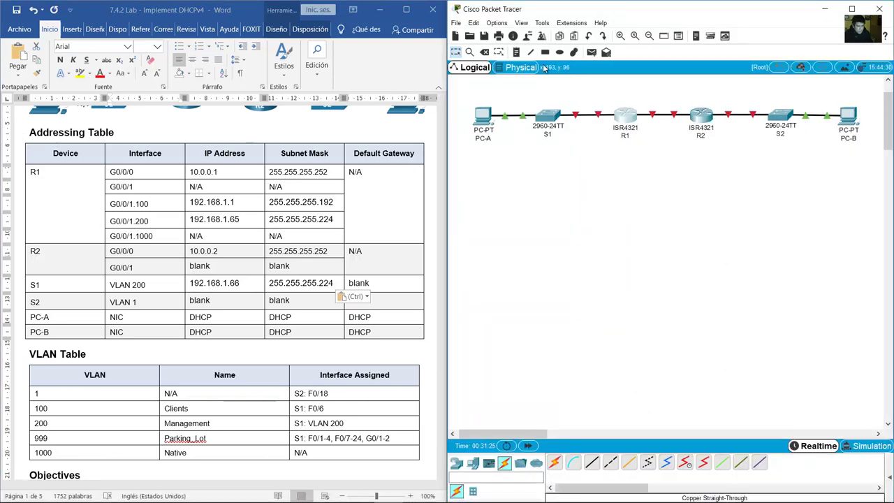
drag(572, 178, 569, 89)
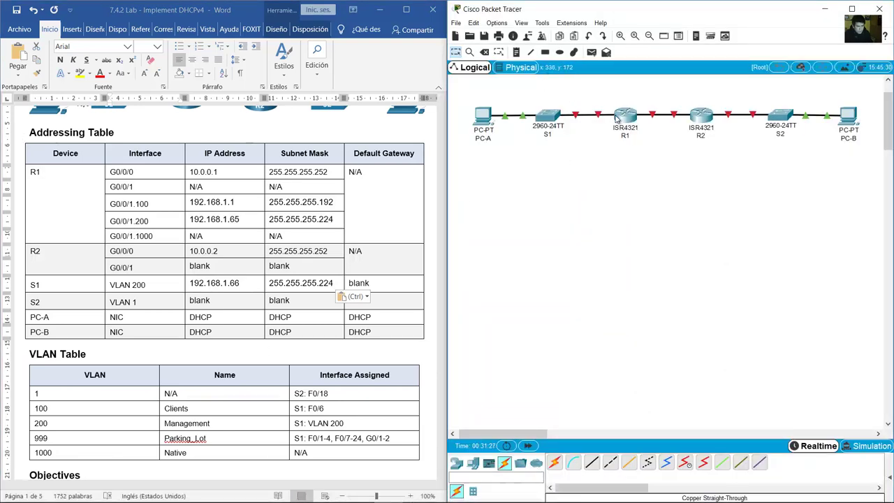
mouse_move(600, 118)
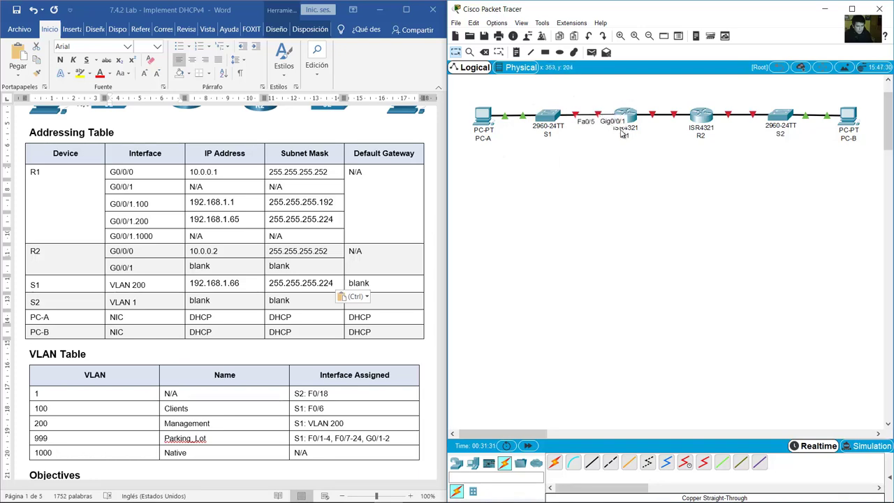
Review R1's subinterface rows, VLAN 200 in the VLAN Table and S1's row in Word to determine S1's default gateway.
drag(110, 204, 287, 234)
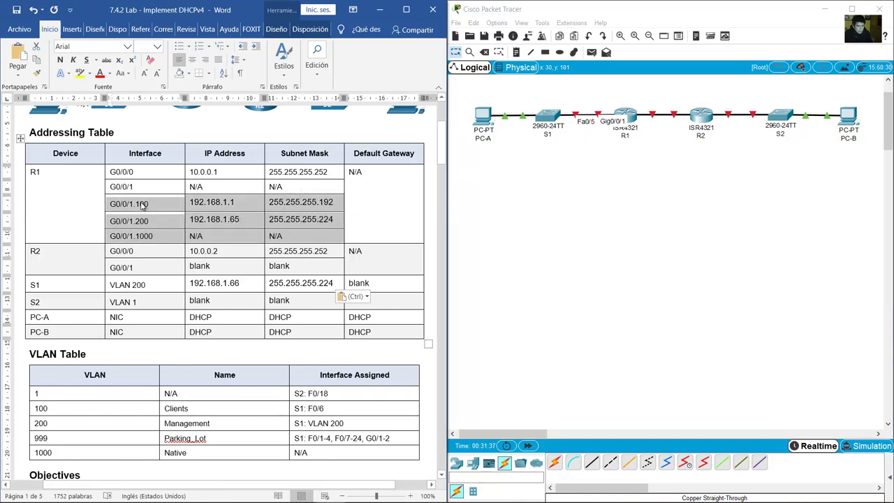
click(192, 212)
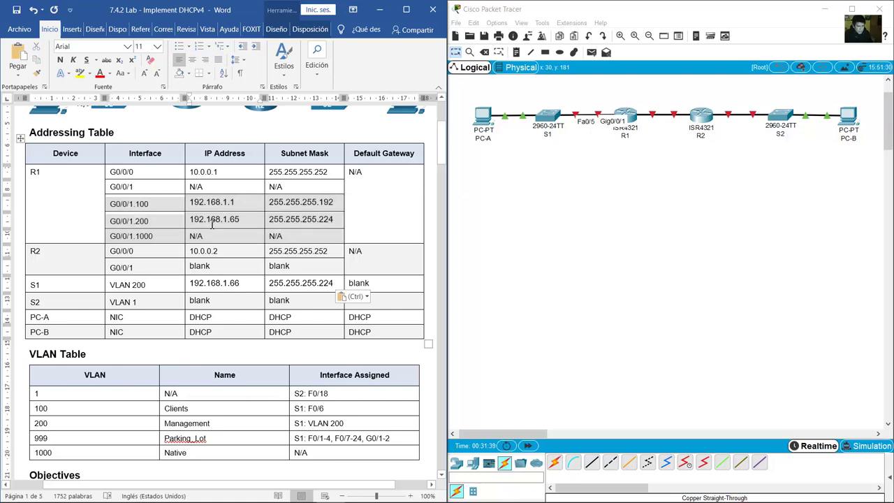
drag(138, 219, 306, 233)
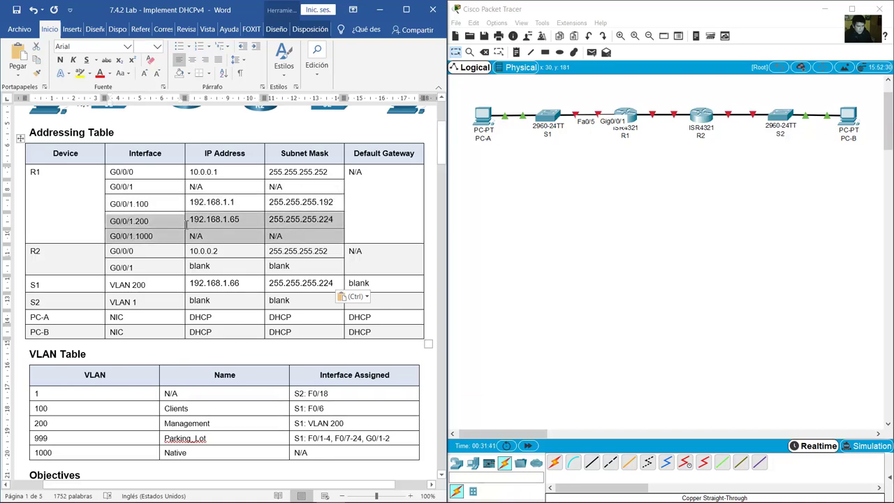
click(199, 219)
drag(131, 218, 292, 227)
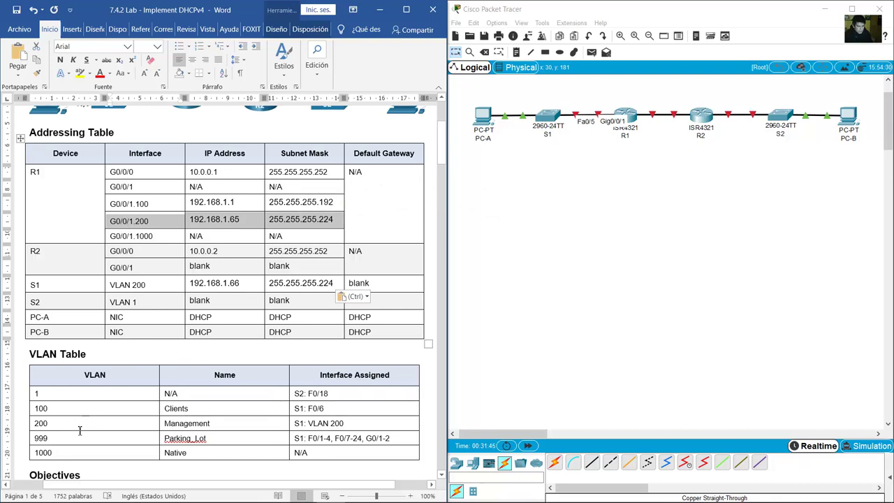
drag(37, 427, 283, 423)
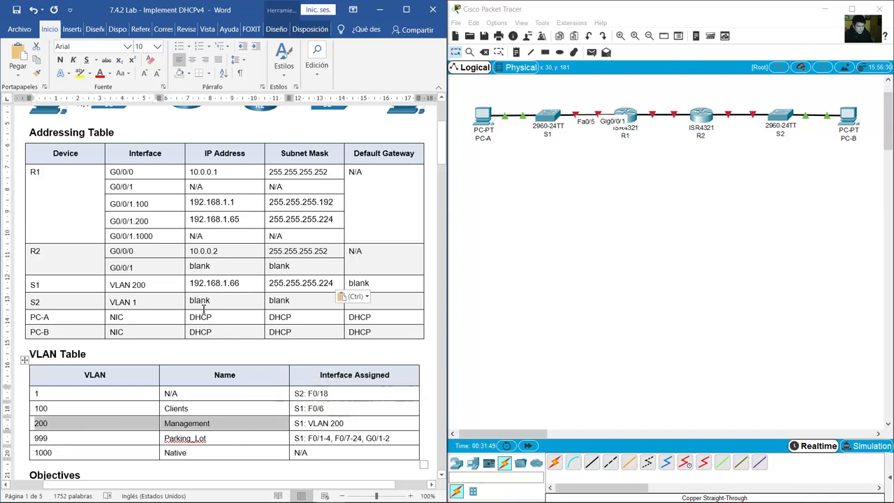
drag(120, 284, 276, 285)
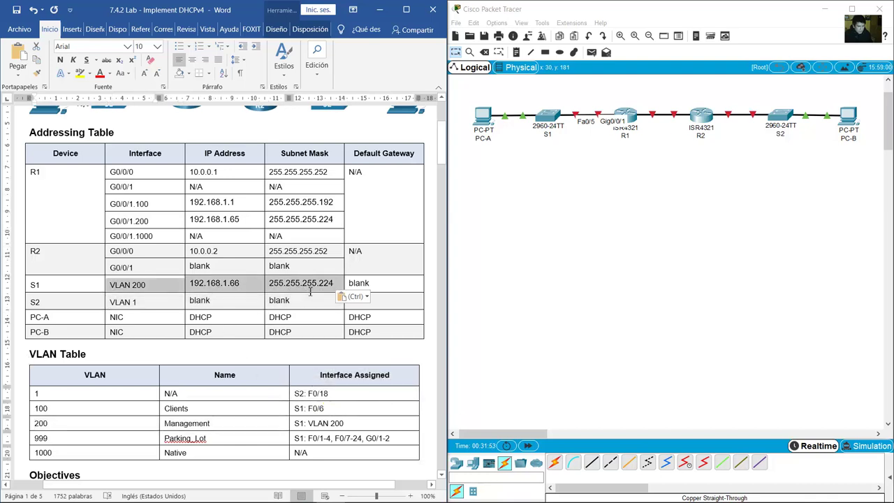
Copy R1 G0/0/1.200's IP address, 192.168.1.65, into S1 VLAN 200's default gateway in the Word Addressing Table.
drag(240, 219, 192, 219)
key(ctrl+c)
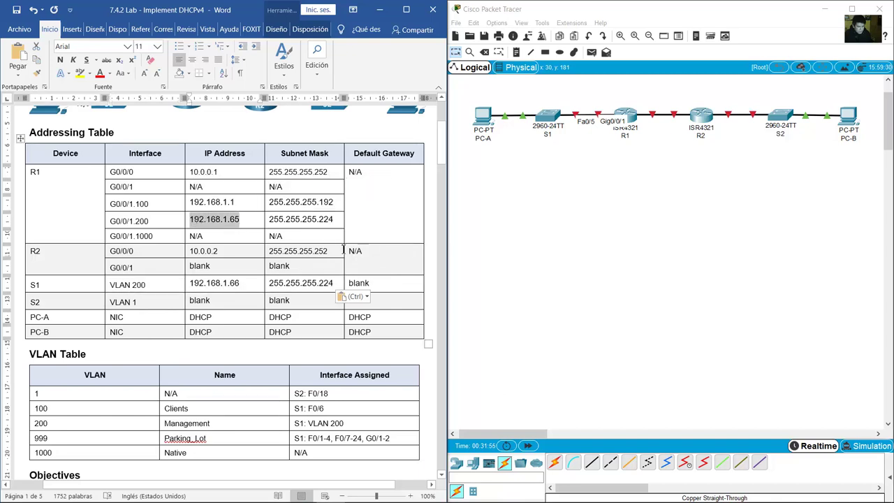
drag(376, 282, 354, 282)
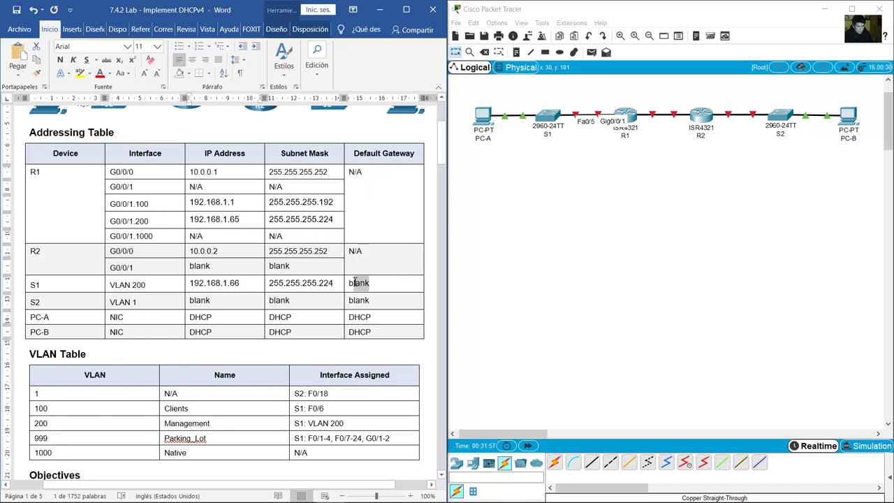
key(ctrl+v)
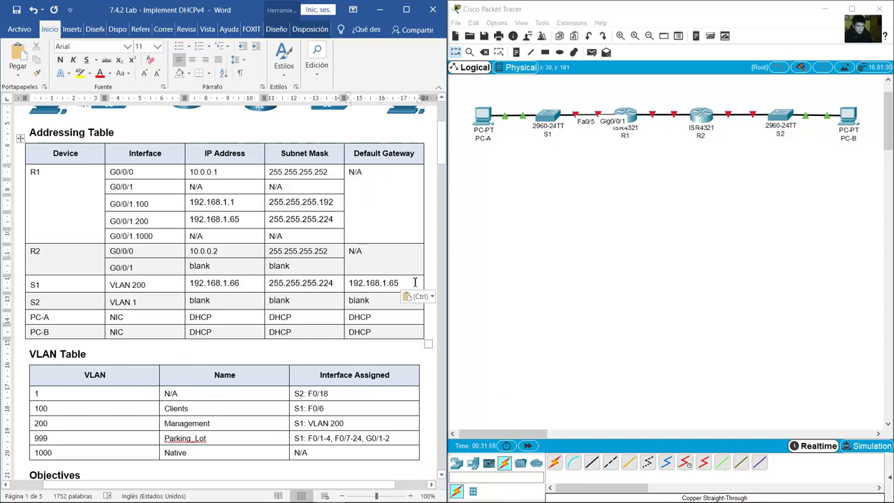
drag(381, 287, 85, 286)
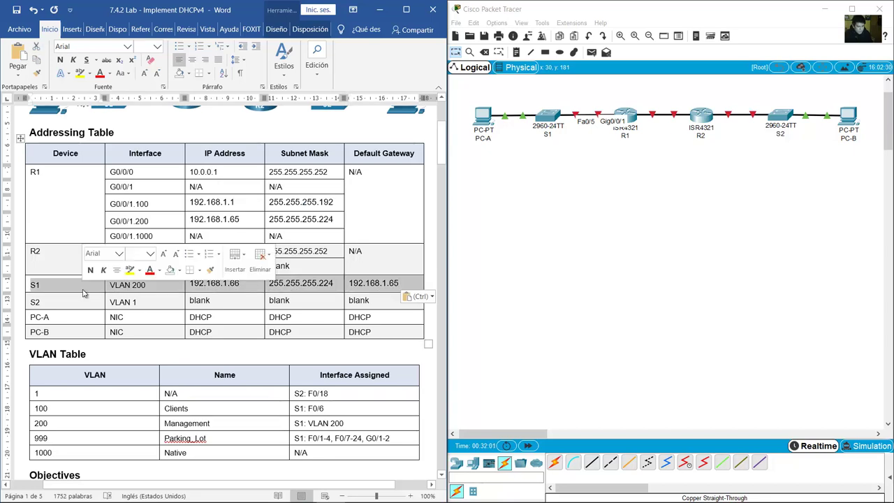
Check the Subnet C requirement in the Word lab's Step 1 and copy Subnet B's label into cell T1116 in Excel.
scroll(441, 148, down, 1)
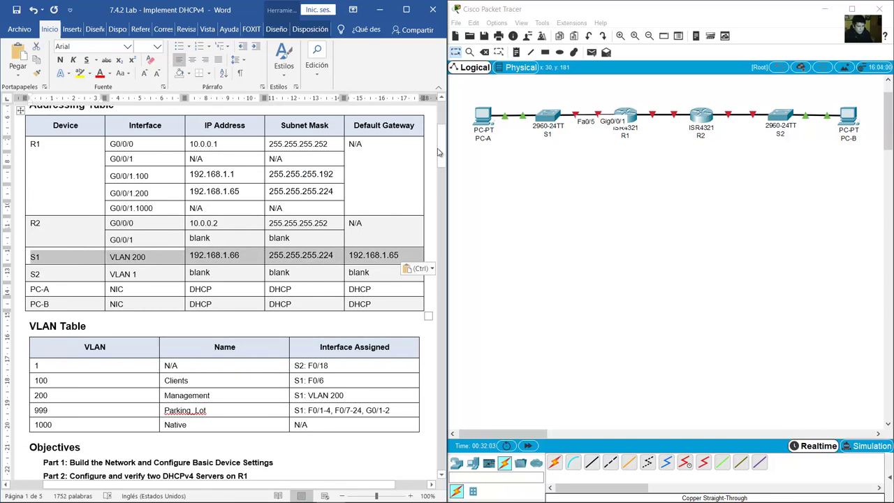
drag(441, 148, 431, 263)
drag(99, 207, 298, 203)
scroll(342, 248, up, 5)
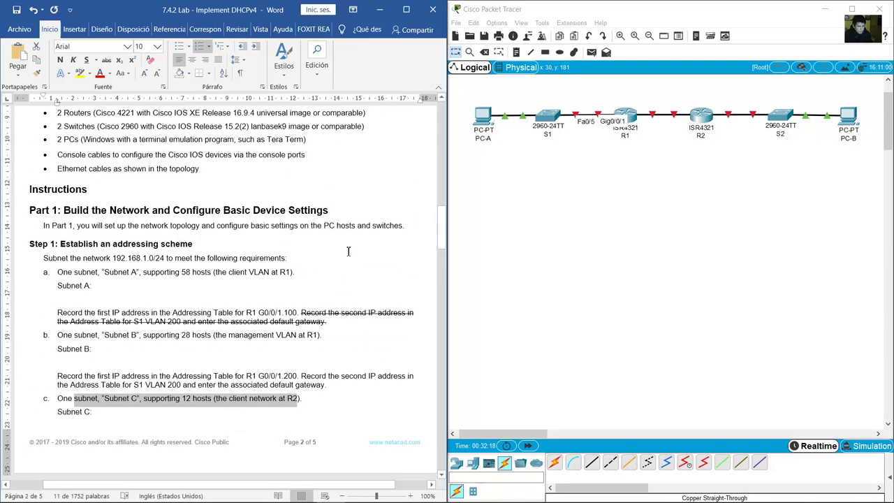
scroll(341, 246, down, 6)
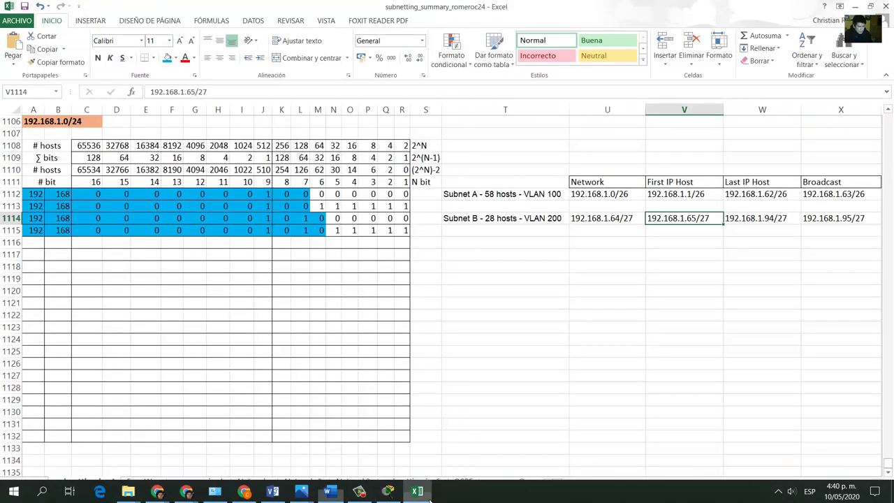
click(417, 491)
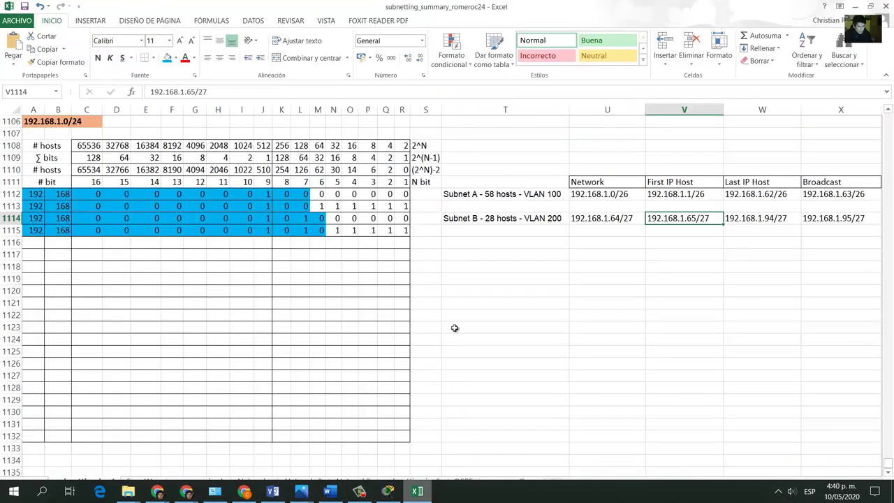
click(475, 218)
key(ctrl+c)
click(482, 243)
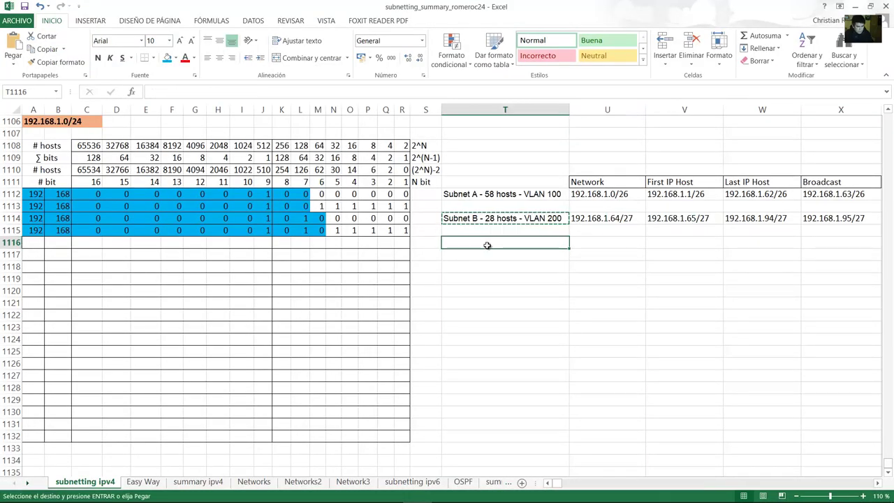
key(ctrl+v)
Change the copied label in T1116 to Subnet C with 12 hosts.
double_click(479, 242)
double_click(474, 242)
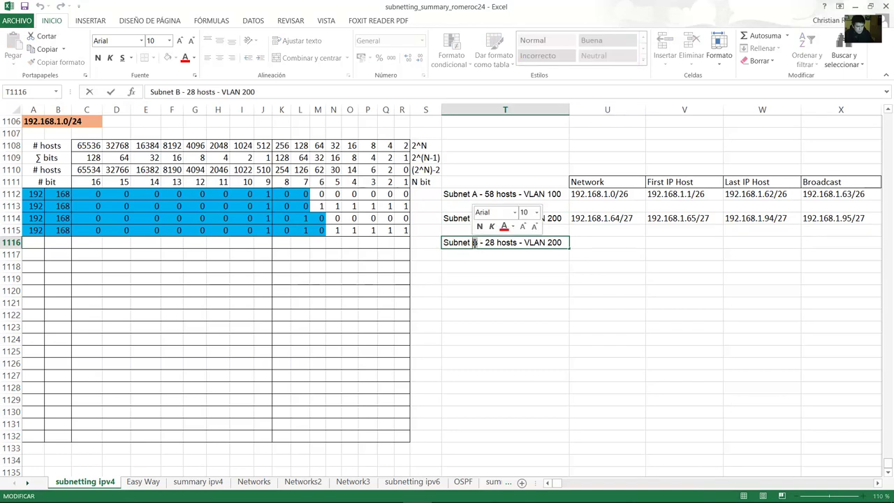
text(C)
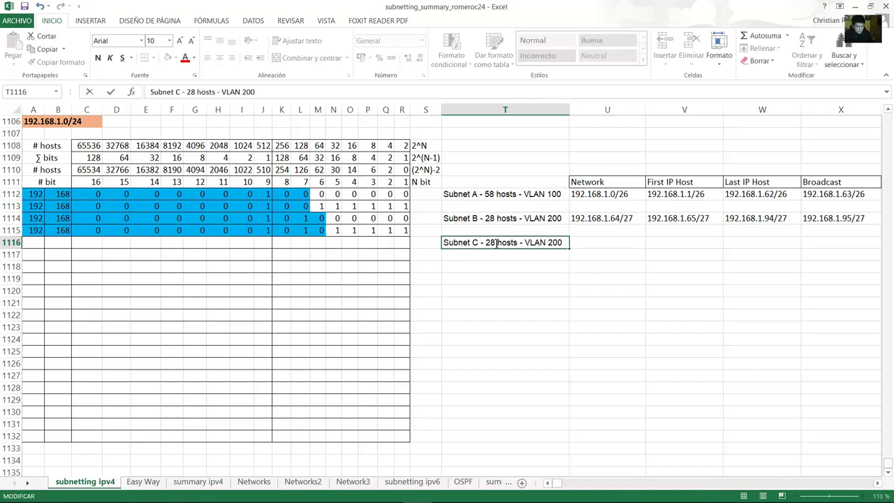
double_click(489, 242)
text(12)
Review Subnet C's requirement for R2's client network in Word and examine the R1–R2 and R2–PC-B segments in Packet Tracer.
click(330, 492)
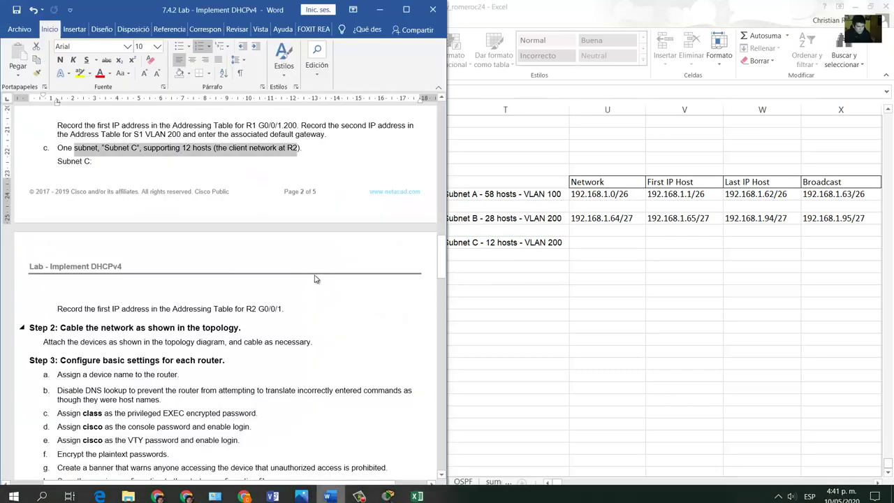
click(239, 148)
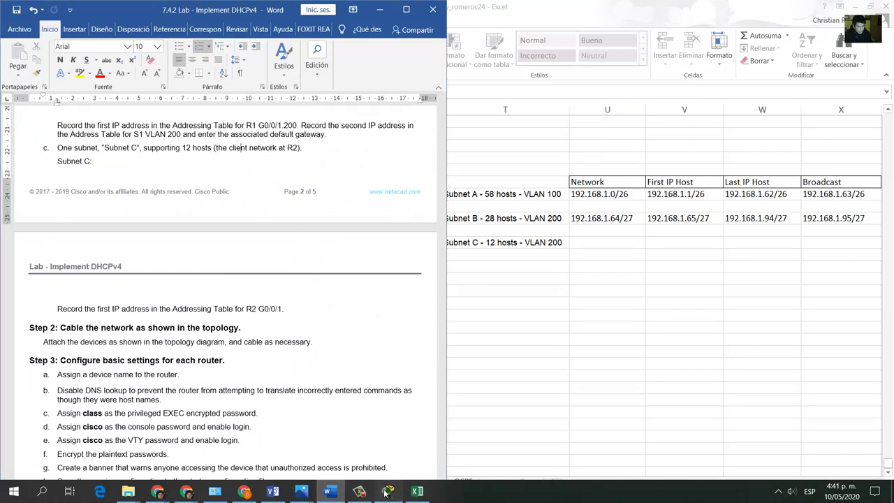
click(388, 492)
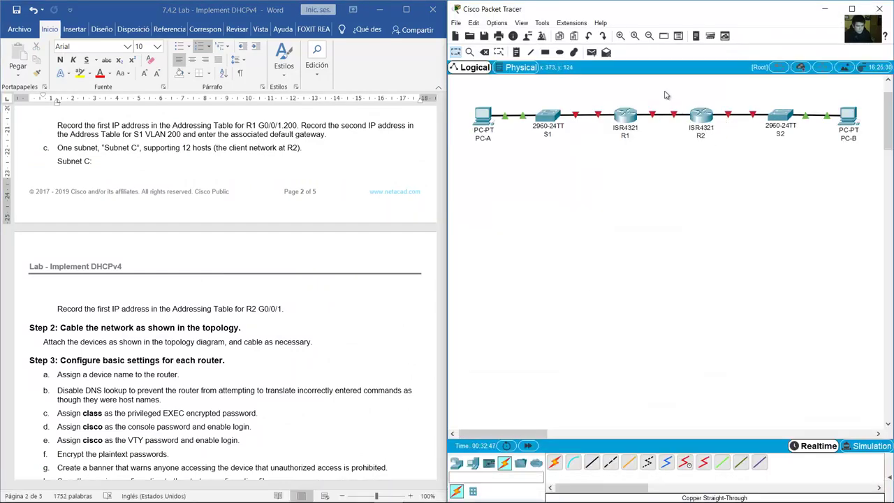
drag(691, 93, 721, 161)
drag(680, 81, 655, 136)
drag(681, 82, 641, 156)
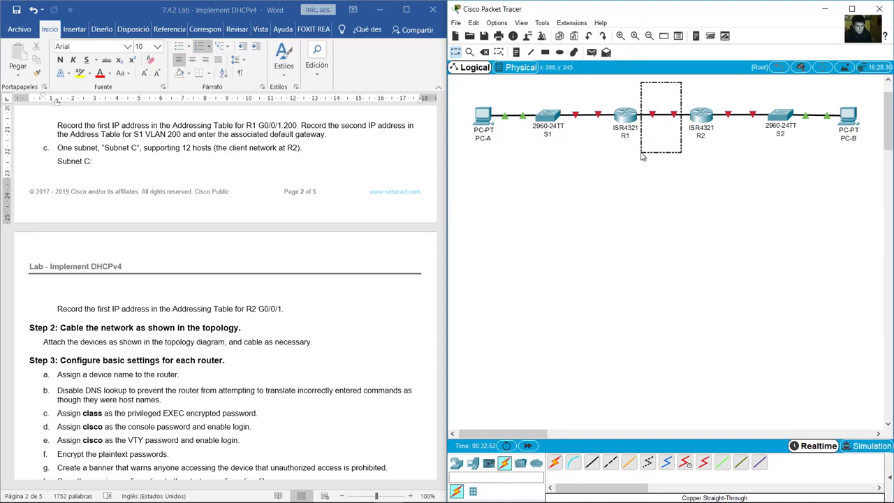
drag(726, 93, 863, 168)
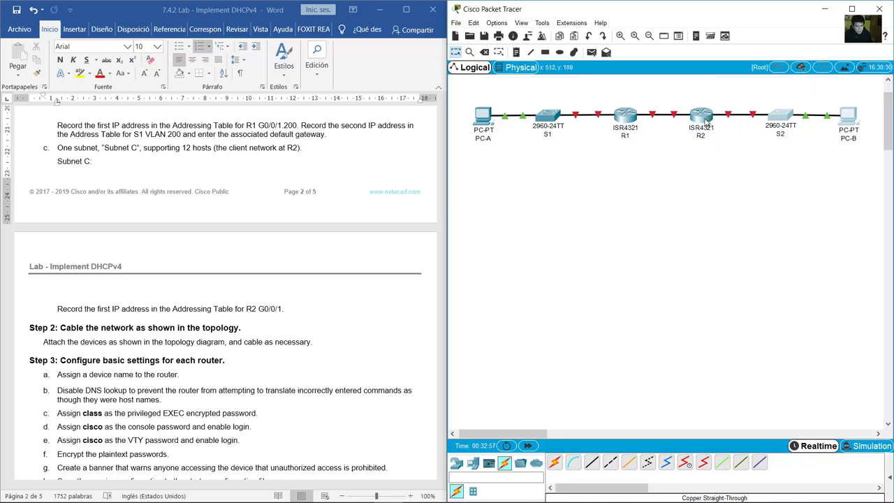
Review R2's G0/0/1 row in the Word Addressing Table and inspect the R2–S2 link's ports in Packet Tracer.
drag(442, 259, 437, 129)
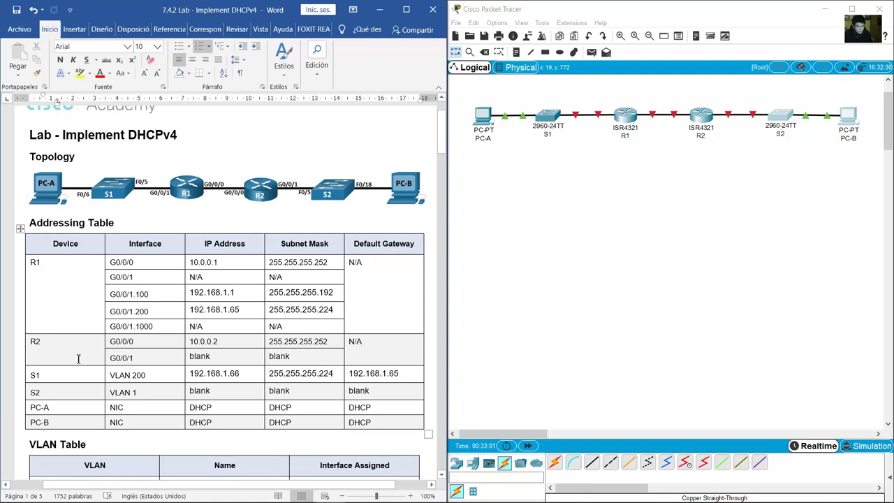
drag(66, 341, 160, 341)
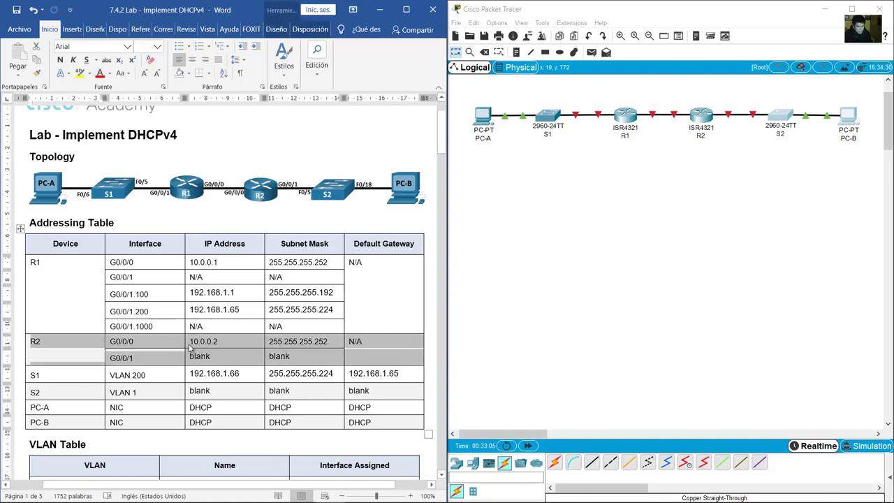
drag(139, 358, 111, 358)
drag(246, 356, 268, 356)
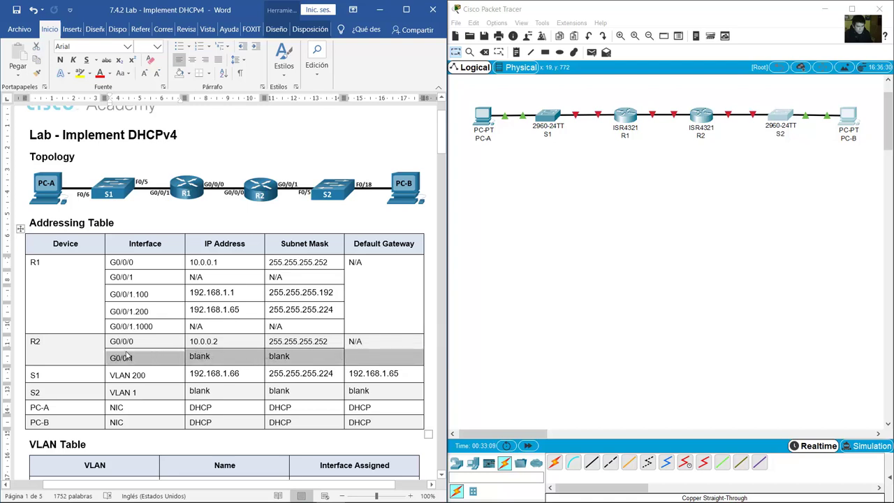
click(737, 157)
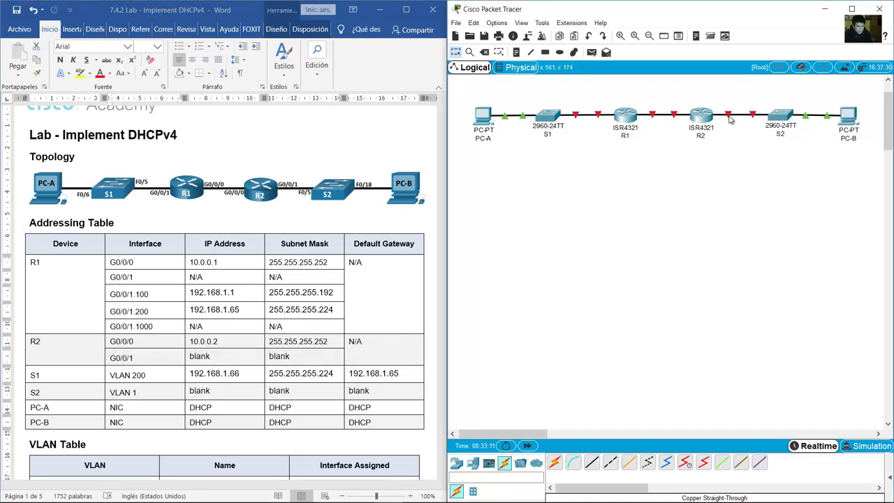
click(128, 359)
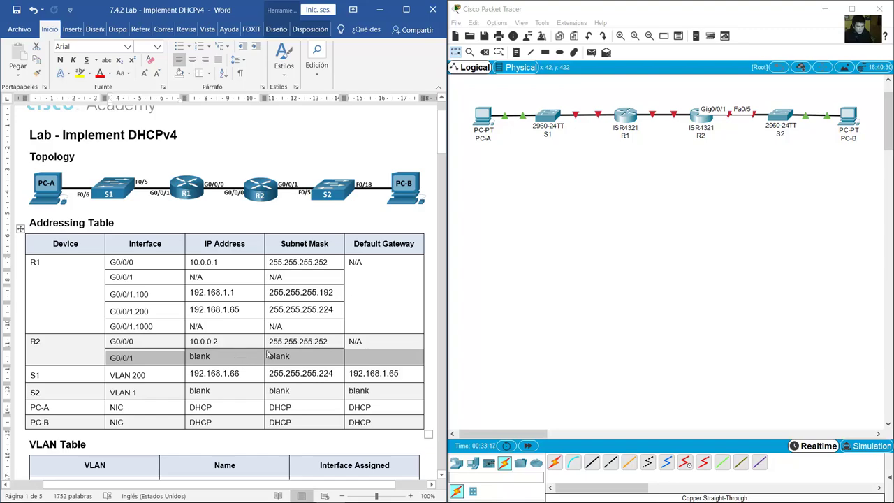
Recheck the Subnet C requirement in Word and replace VLAN 200 with R2 LAN in the Excel label in T1116.
drag(441, 133, 423, 238)
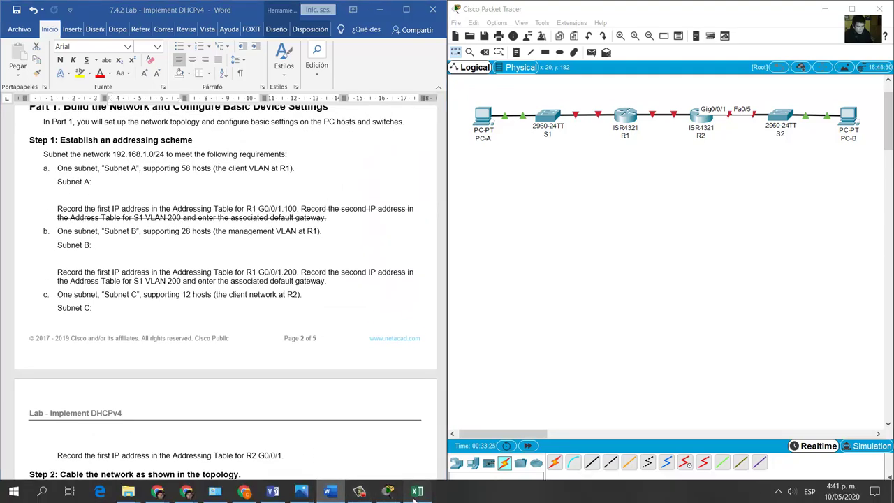
click(417, 496)
drag(563, 242, 525, 242)
key(BackSpace)
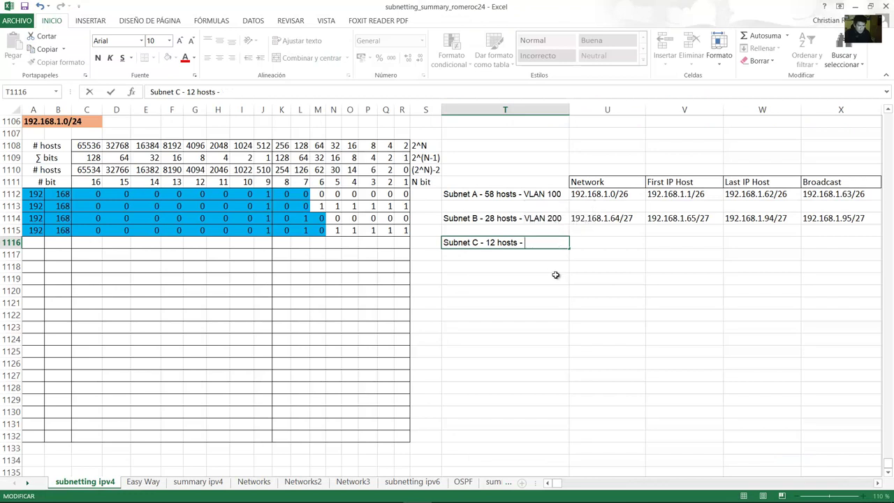
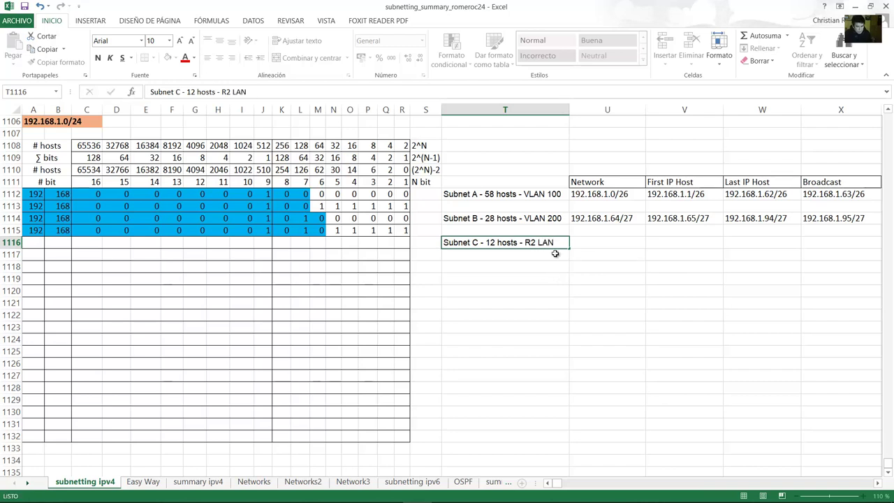
key(Return)
click(553, 242)
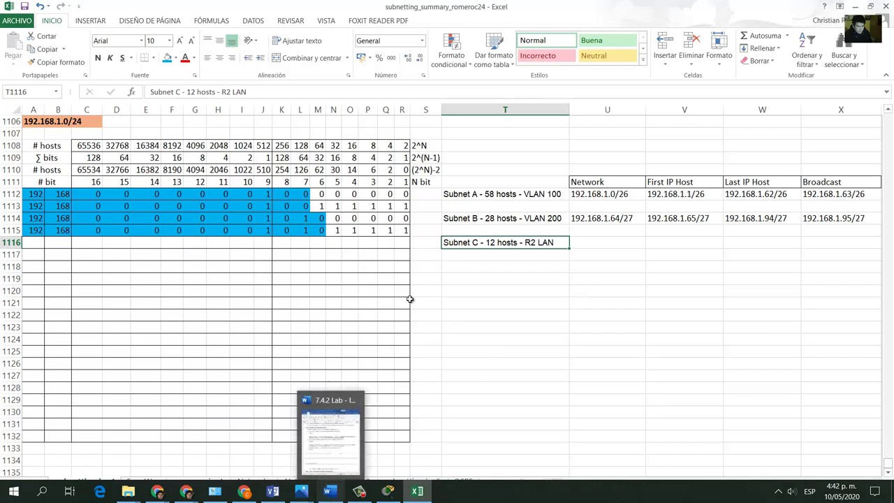
Start Subnet C's network row 1116 with 192, 168 and the third octet's bits 00000001 in columns A to J.
drag(35, 230, 389, 230)
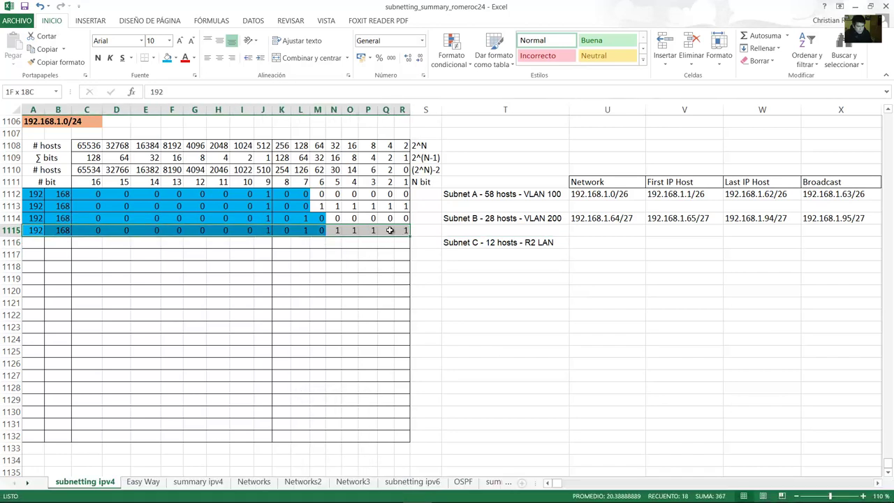
click(33, 244)
text(1)
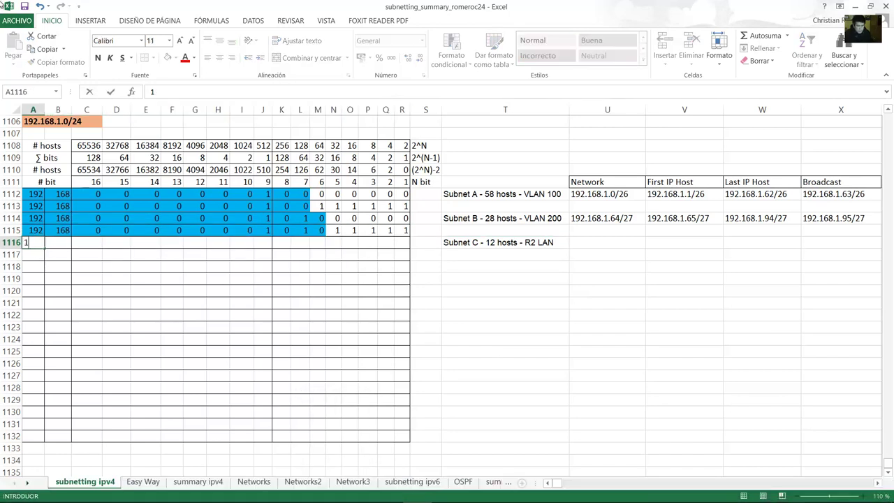
text(92)
key(Tab)
text(168)
key(Tab)
text(0)
key(Tab)
text(0	0	0)
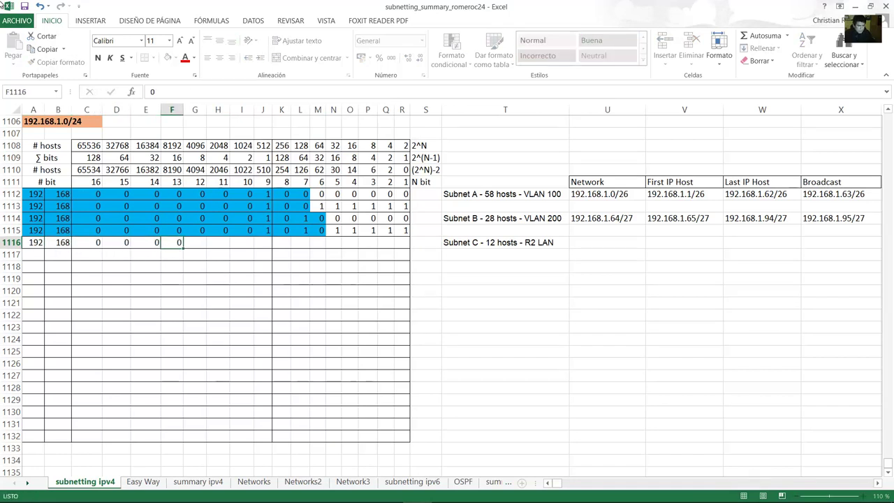
key(Tab)
text(0	0)
key(Tab)
text(0)
key(Tab)
text(1)
key(Tab)
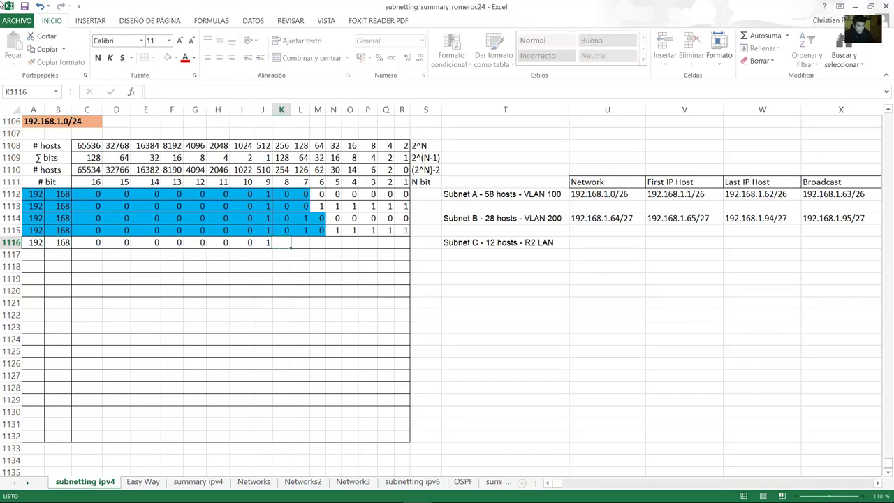
Enter the fourth octet's bits 01100000 for Subnet C's network address in K1116:R1116.
text(0)
key(Tab)
text(1)
key(Tab)
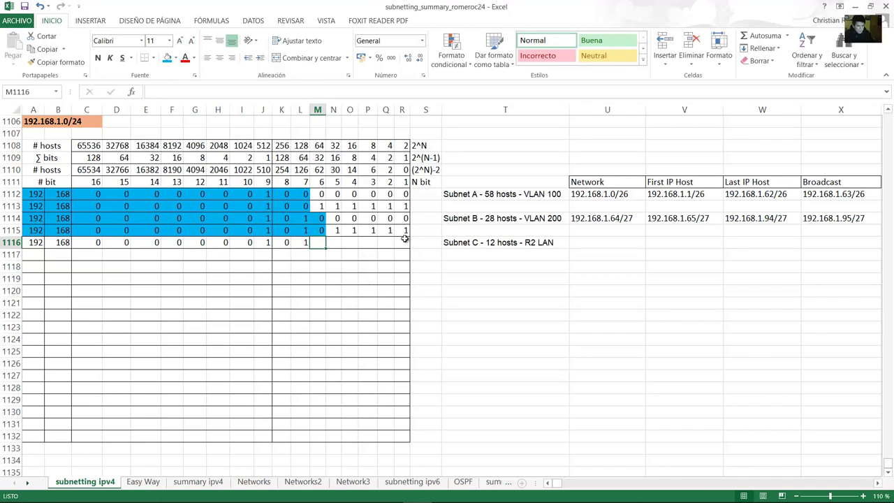
drag(405, 230, 336, 231)
click(316, 242)
text(1)
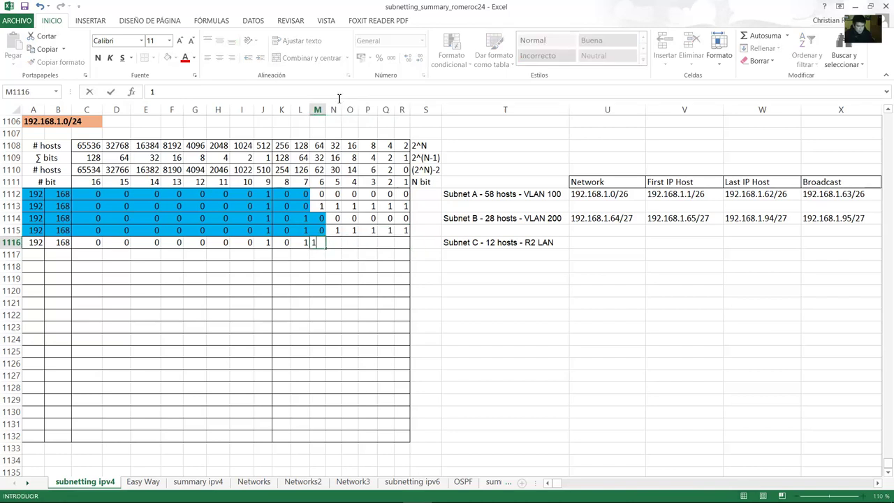
key(Tab)
text(0)
key(Tab)
text(0)
key(Tab)
text(0)
key(Tab)
text(0)
key(Tab)
text(0)
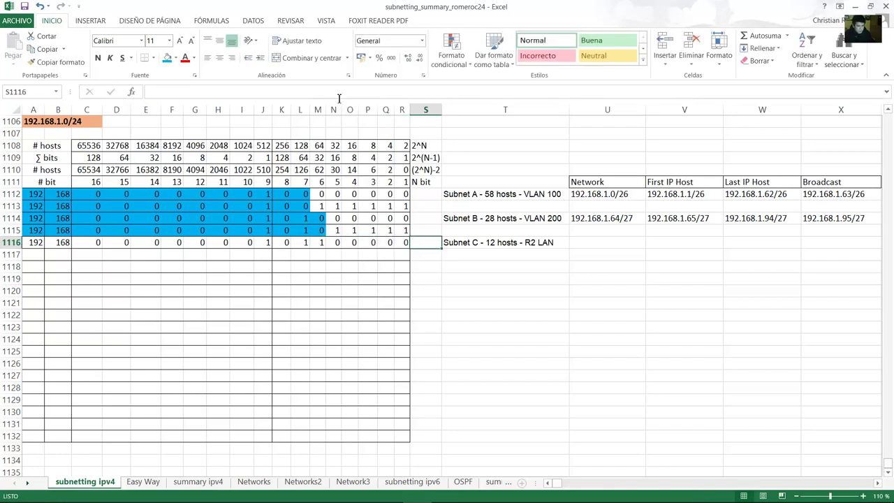
Shade Subnet C's network portion in A1116:N1116 blue and copy it down to row 1117.
click(489, 244)
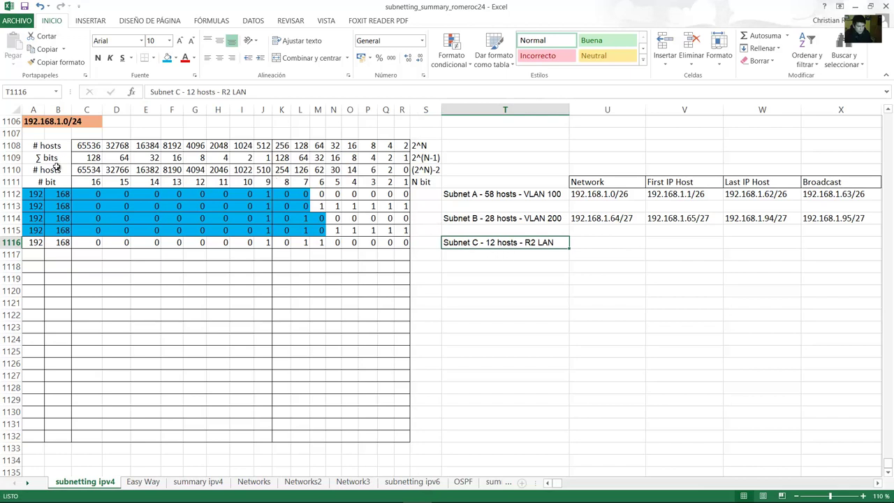
drag(88, 171, 31, 242)
click(169, 60)
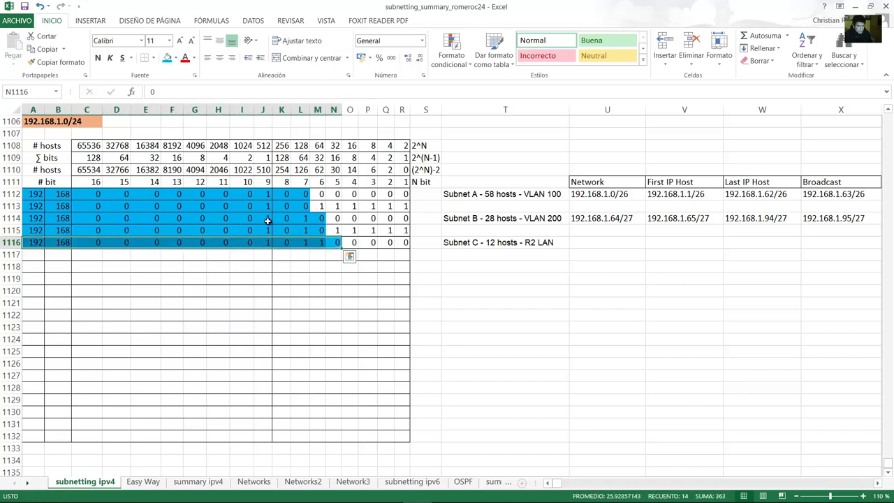
drag(340, 248, 345, 257)
click(349, 256)
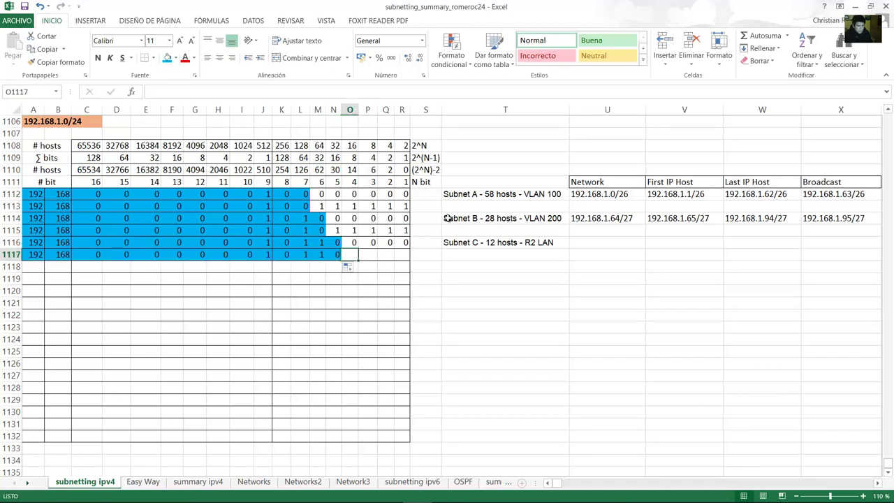
Fill Subnet C's host bits with 1111 in O1117:R1117 to complete the broadcast row.
text(1)
key(Tab)
text(1)
key(Tab)
text(1)
key(Tab)
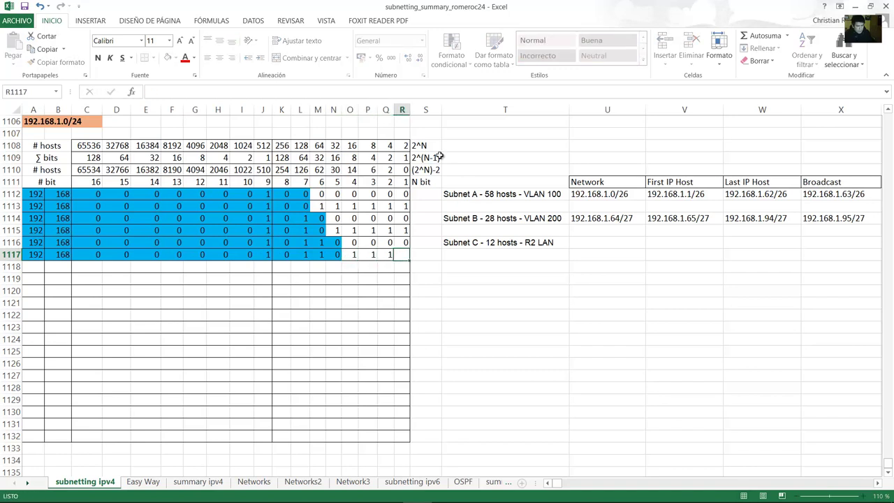
text(1)
key(Tab)
key(Tab)
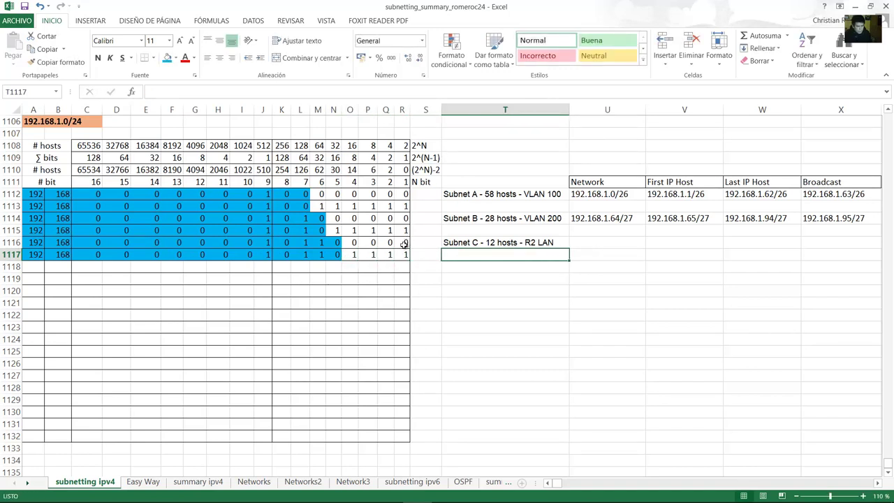
Add up the fourth-octet bits in row 1116 and enter Subnet C's network address 192.168.1.96/28 in U1116.
drag(404, 243, 33, 243)
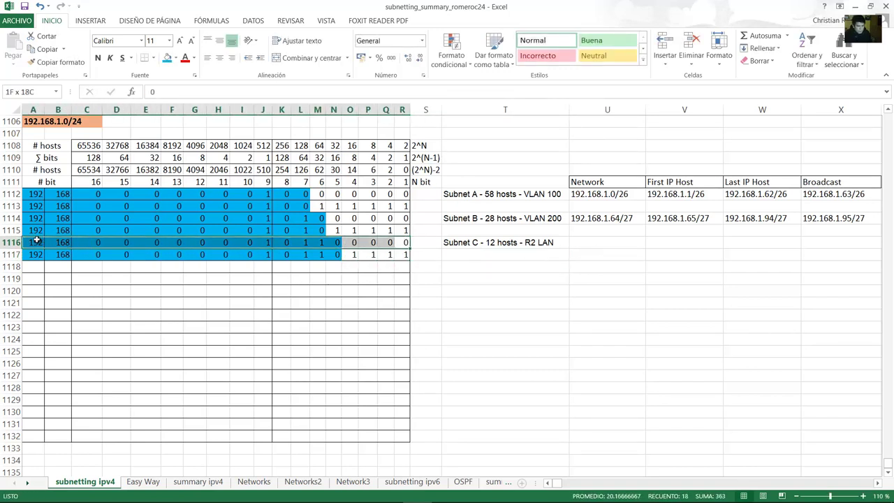
click(320, 244)
drag(304, 159, 302, 243)
drag(321, 158, 403, 243)
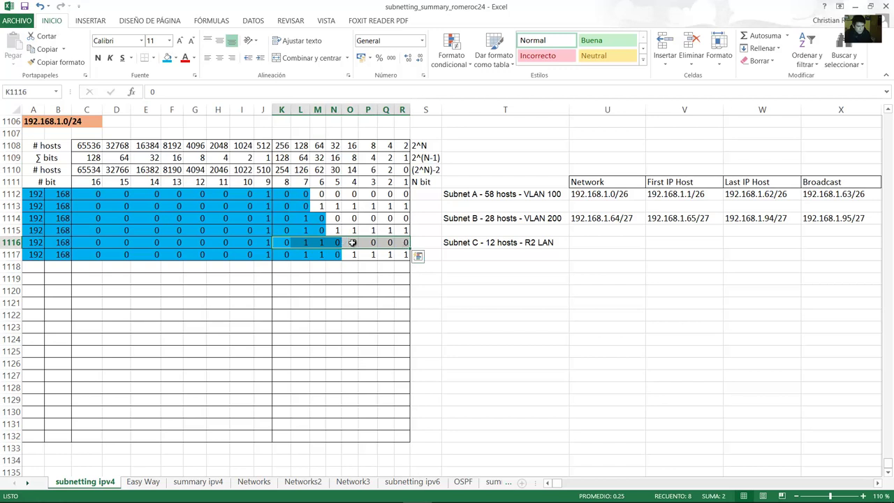
click(609, 242)
text(192.168.1.)
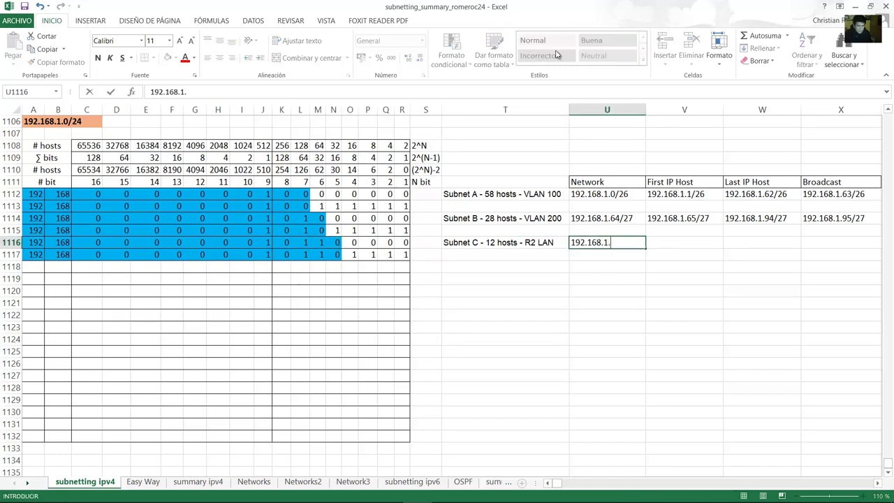
text(96/28)
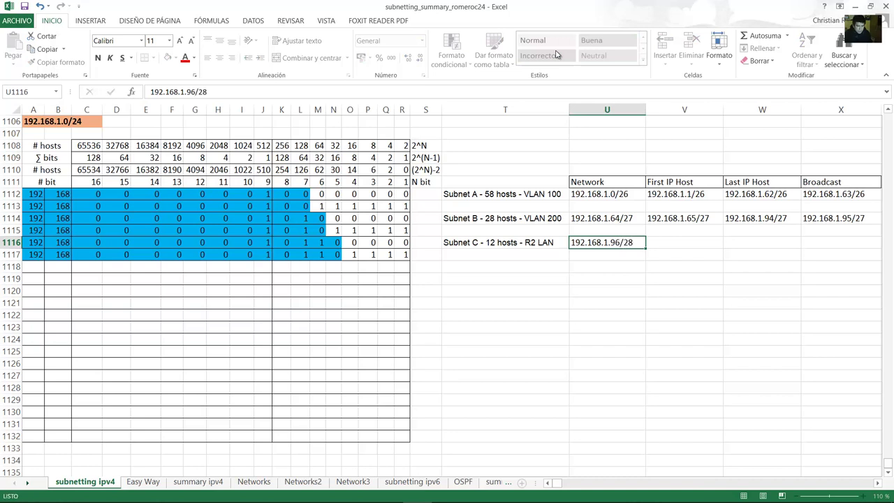
key(Return)
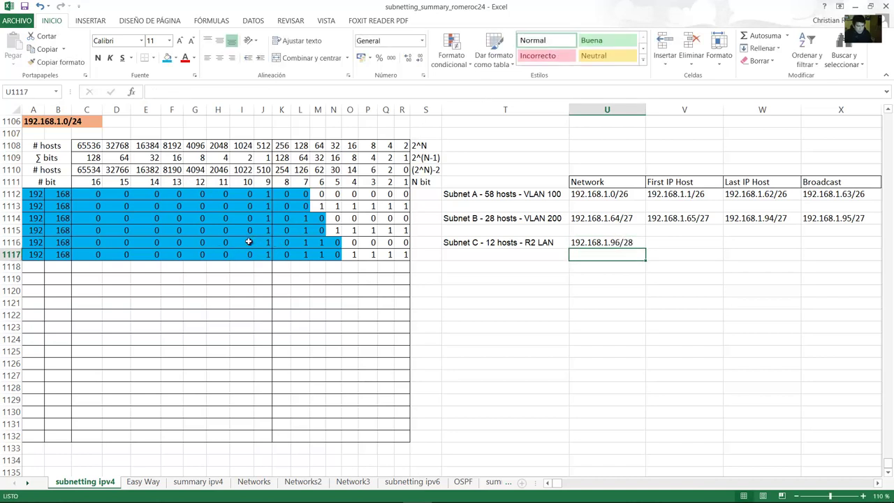
Review the octets and network bits in row 1116 to check Subnet C's /28 prefix length.
click(36, 241)
click(62, 242)
drag(86, 241, 281, 246)
click(283, 242)
click(308, 243)
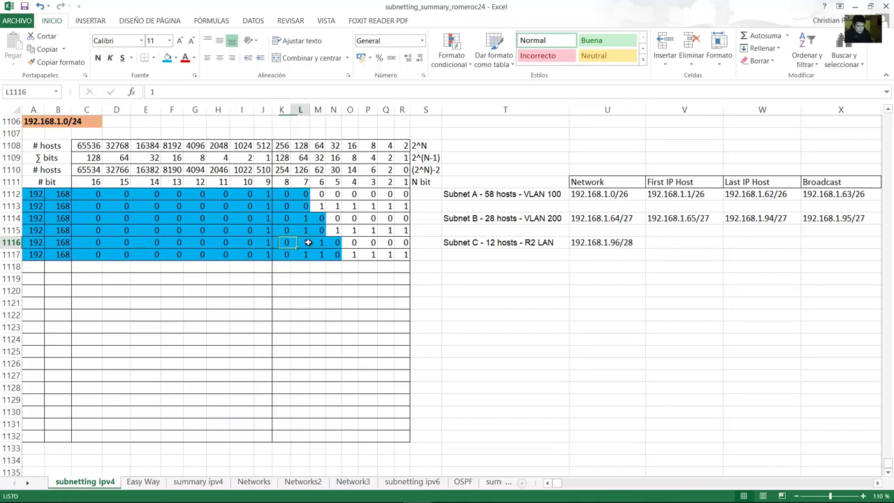
click(318, 243)
click(334, 243)
click(667, 239)
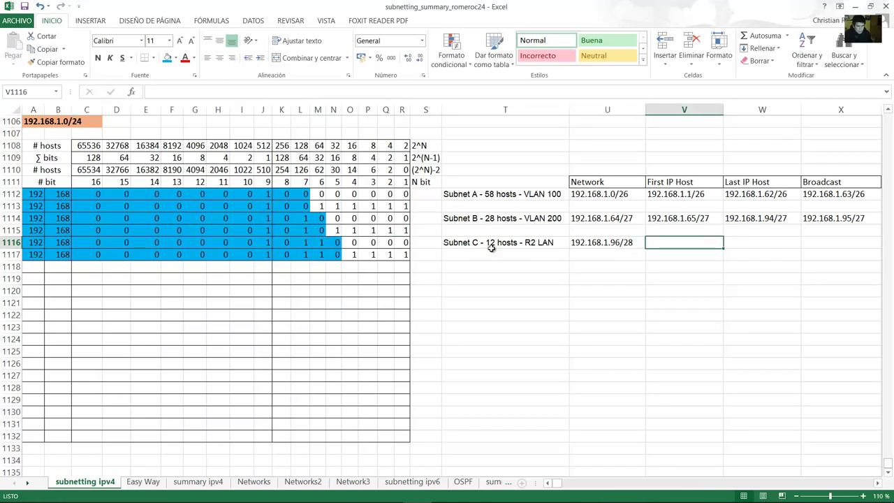
Add up the fourth-octet bits in row 1117 and enter Subnet C's broadcast address 192.168.1.111/28 in X1116.
drag(283, 257, 413, 264)
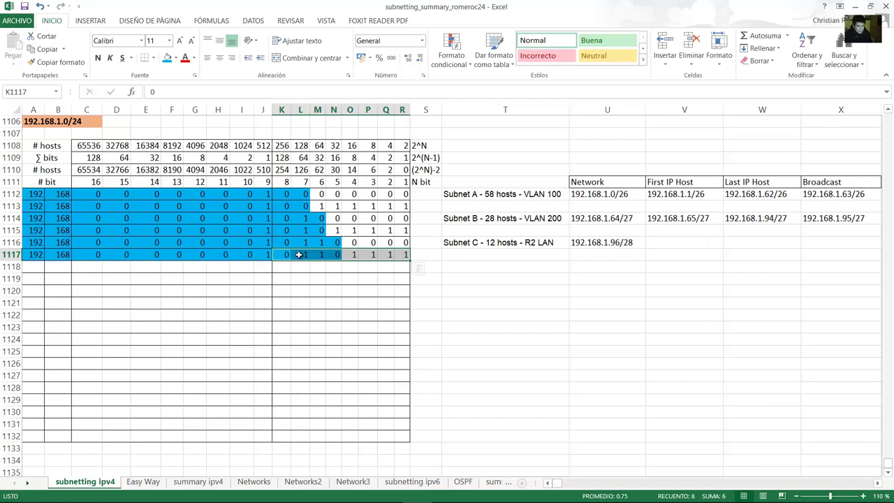
click(302, 257)
drag(308, 254, 398, 254)
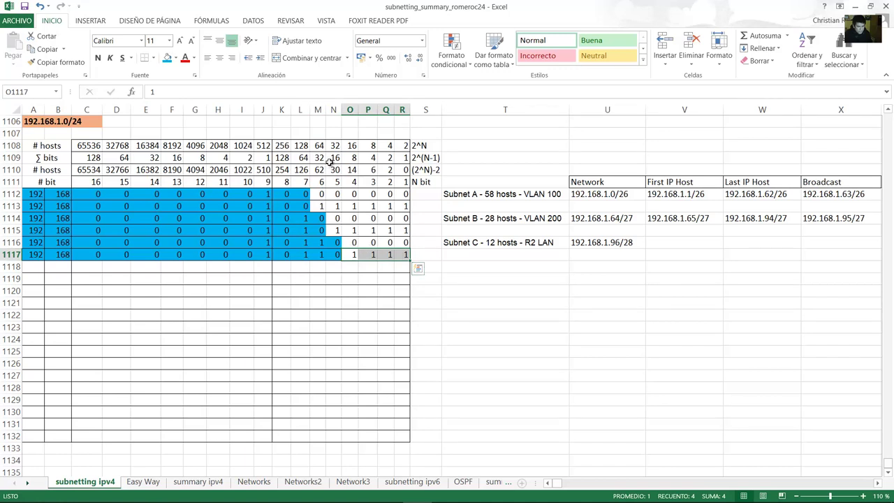
click(335, 255)
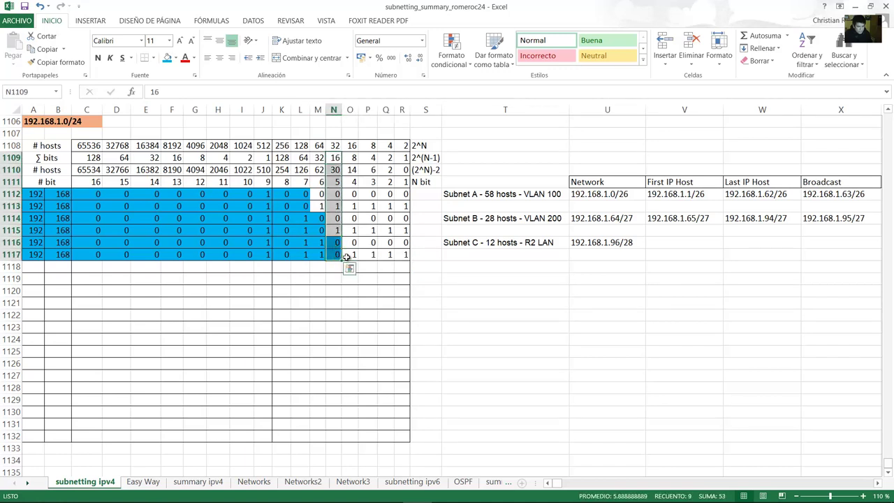
drag(351, 256, 403, 254)
drag(300, 256, 403, 255)
click(818, 240)
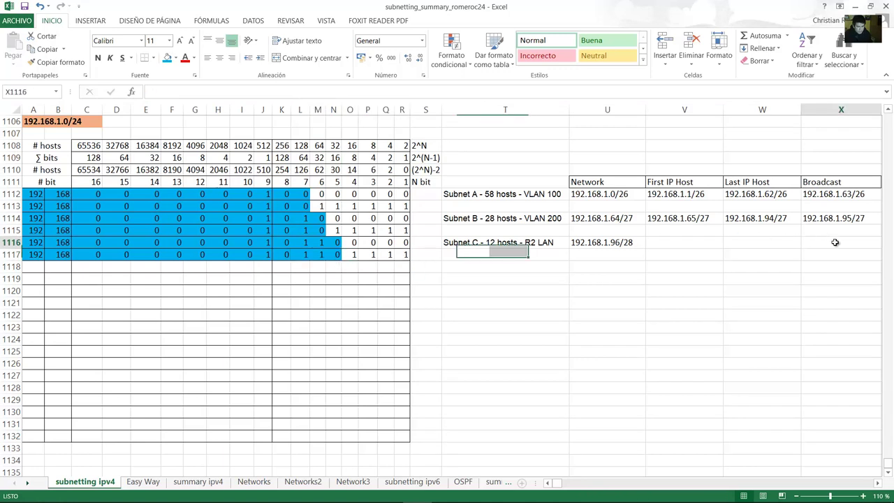
text(192.168.1.111)
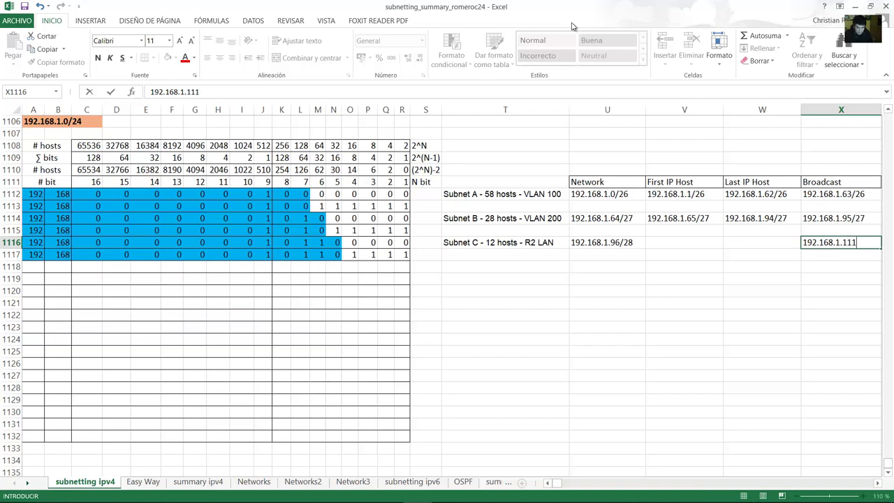
text(/28)
key(Return)
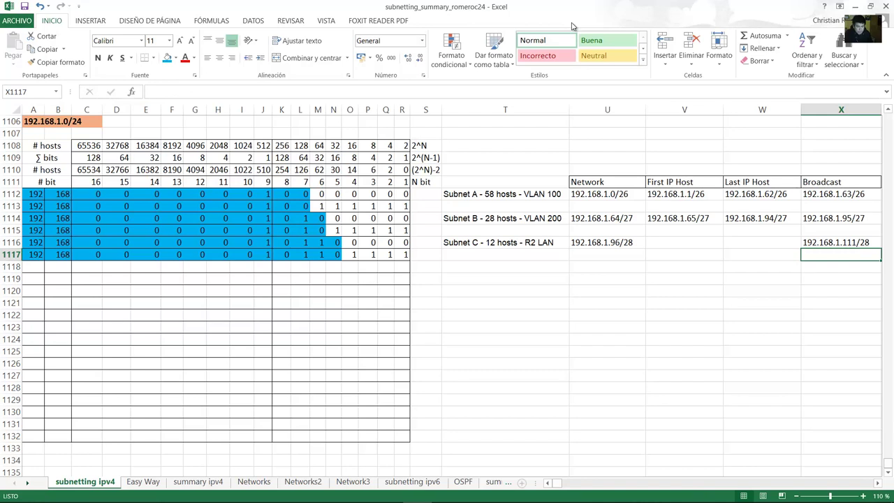
Enter Subnet C's first host 192.168.1.97/28 in V1116 and last host 192.168.1.110/28 in W1116.
key(Up)
key(Left)
key(Left)
text(192.)
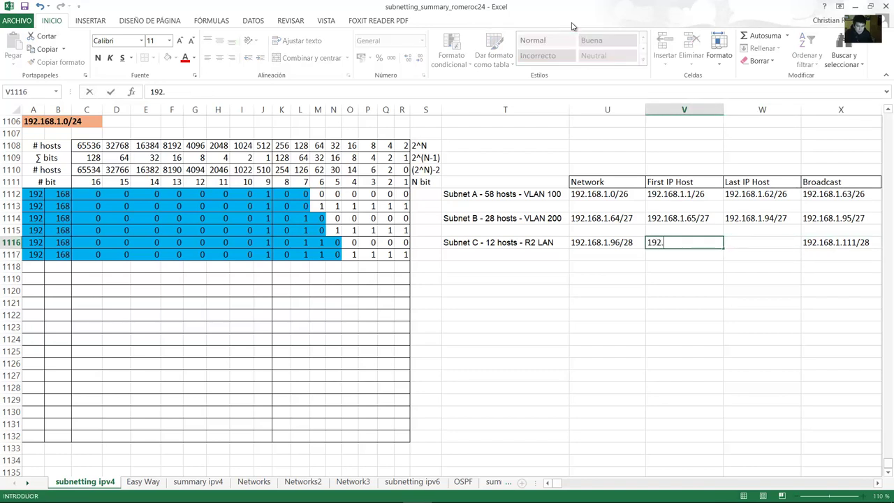
text(168.1.97/28)
key(Right)
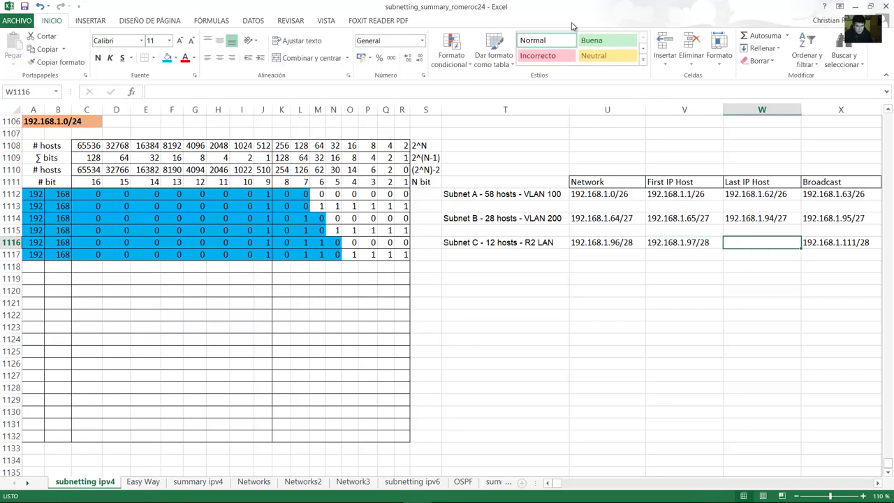
text(192.168.1.110/28)
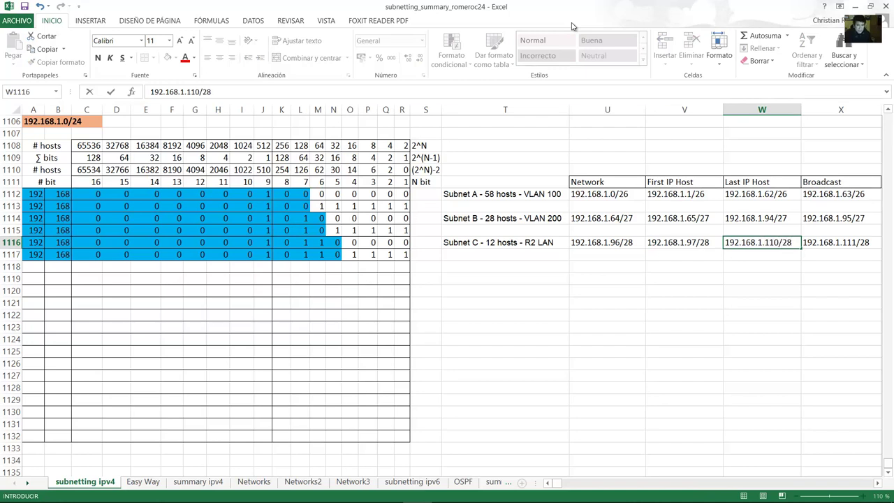
Switch to Word, read which Subnet C address must be recorded, and locate R2's G0/0/1 row in the Addressing Table.
key(alt+Tab)
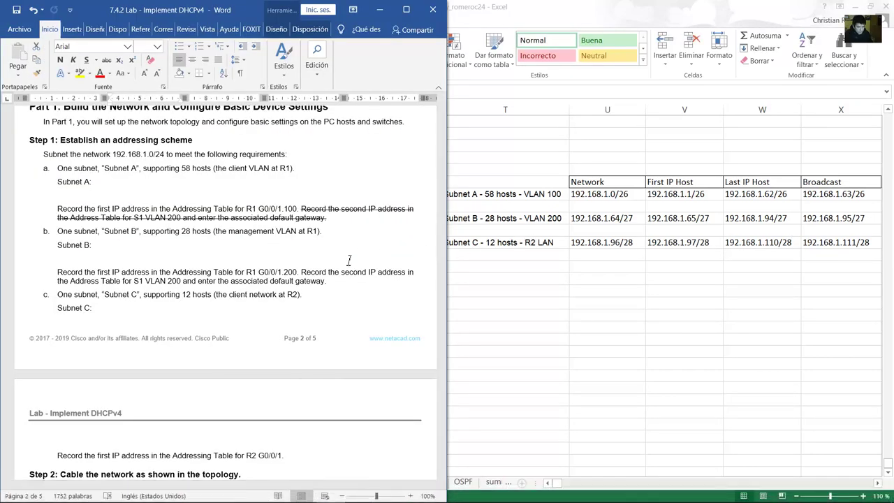
scroll(105, 279, down, 1)
scroll(133, 275, down, 2)
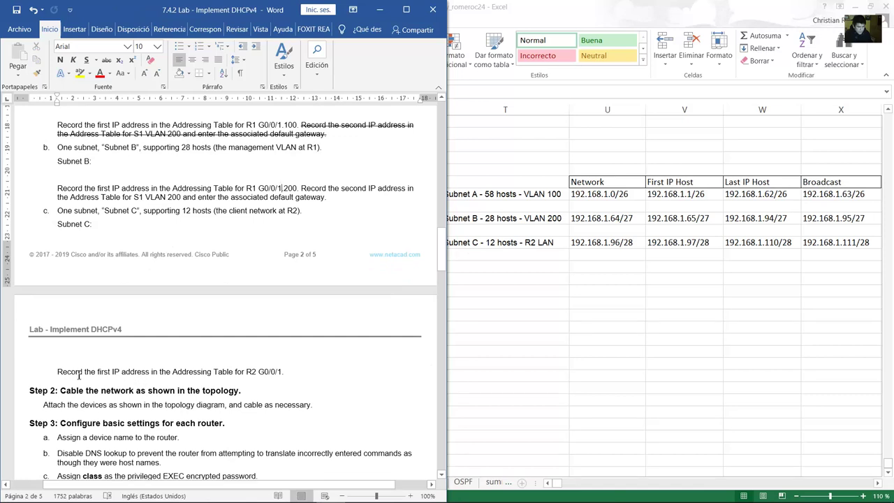
drag(79, 375, 300, 373)
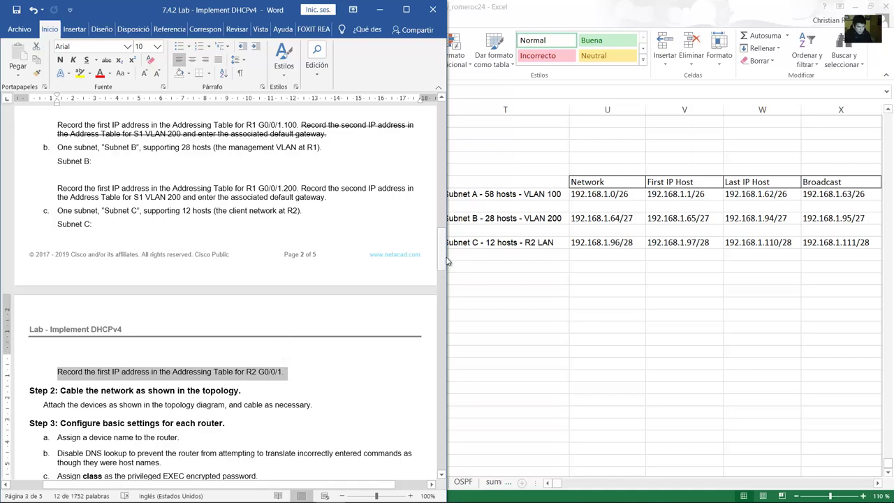
drag(441, 248, 441, 157)
scroll(249, 209, up, 4)
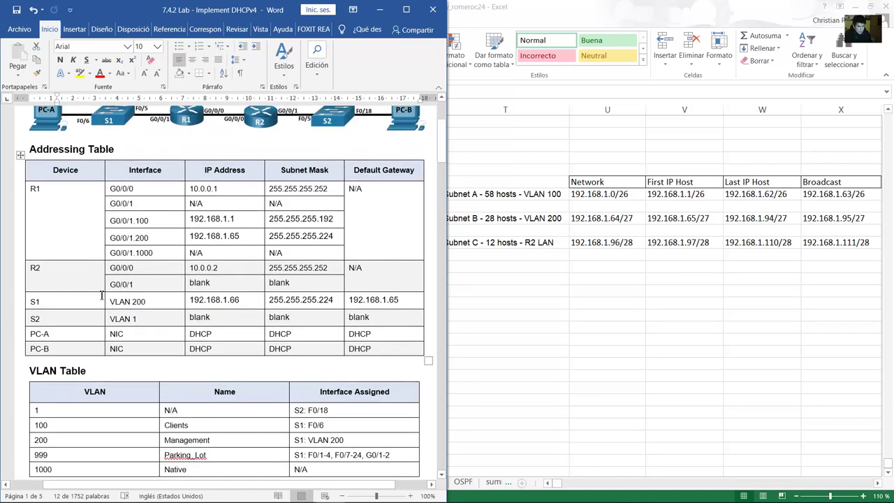
double_click(39, 267)
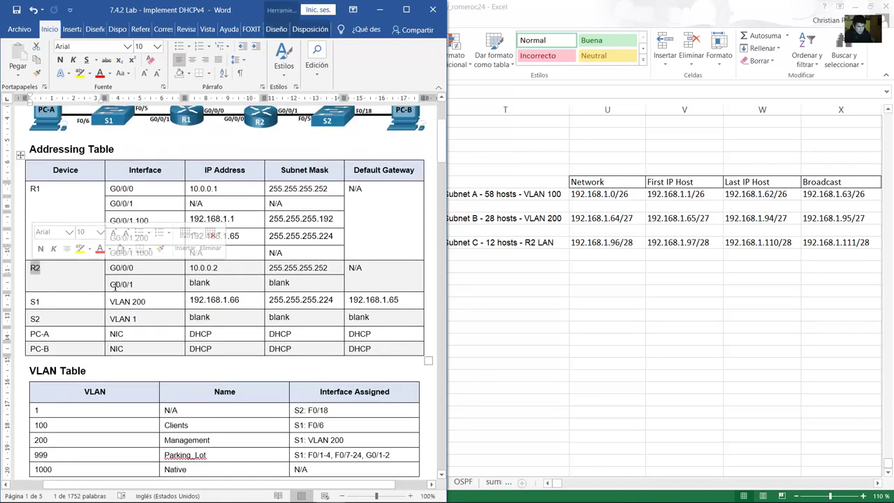
drag(109, 284, 174, 282)
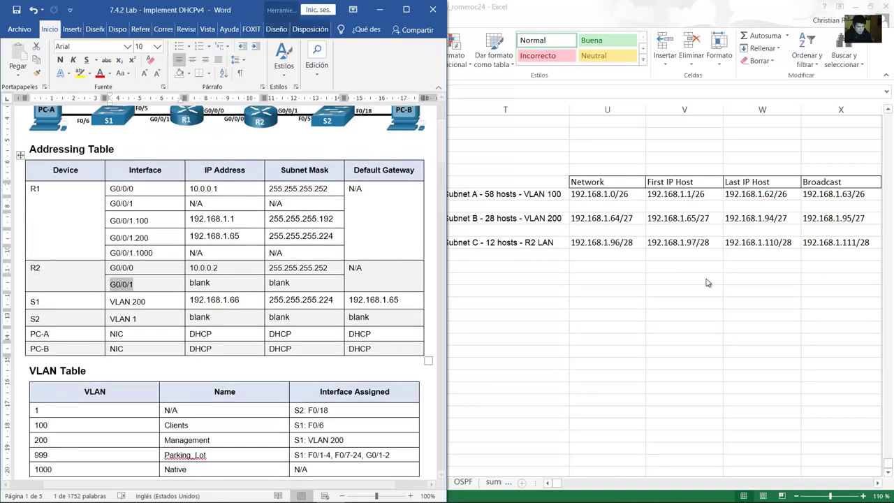
Check Subnet C's first host in Excel and record 192.168.1.97 with mask 255.255.255.240 for R2 G0/0/1 in Word's Addressing Table.
click(681, 255)
click(674, 244)
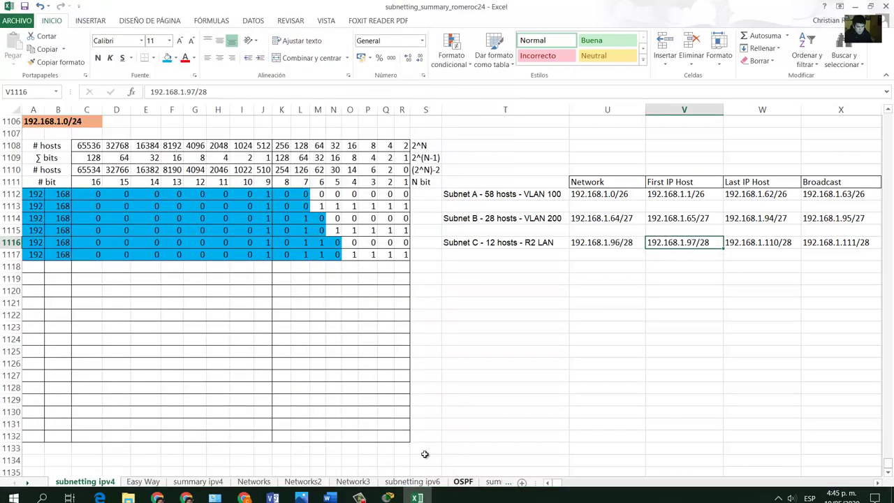
click(331, 491)
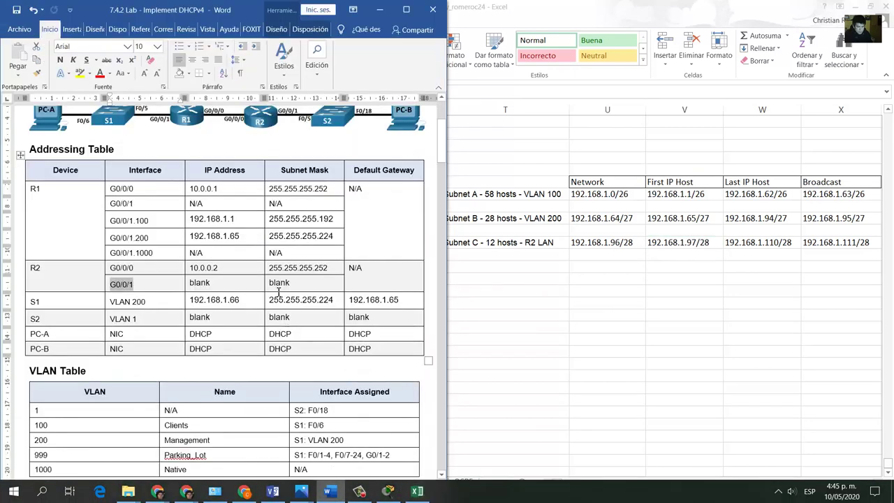
double_click(199, 282)
text(19)
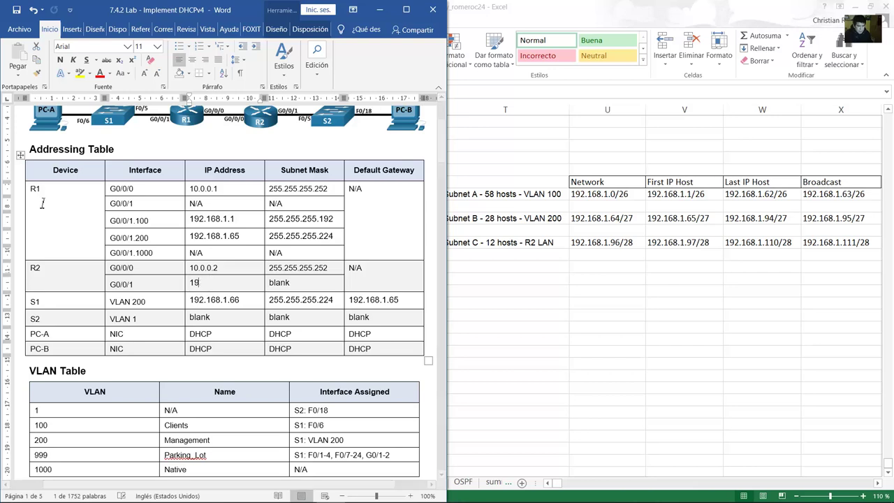
text(2.168.1.97)
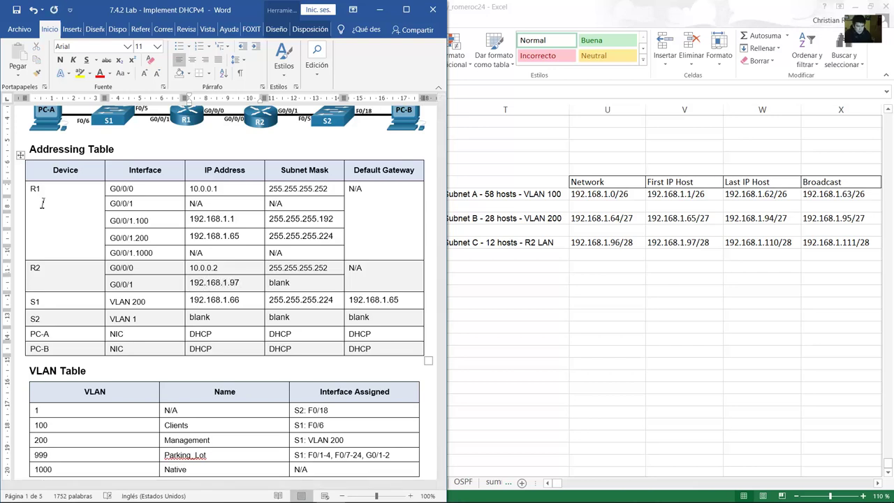
key(Tab)
text(255)
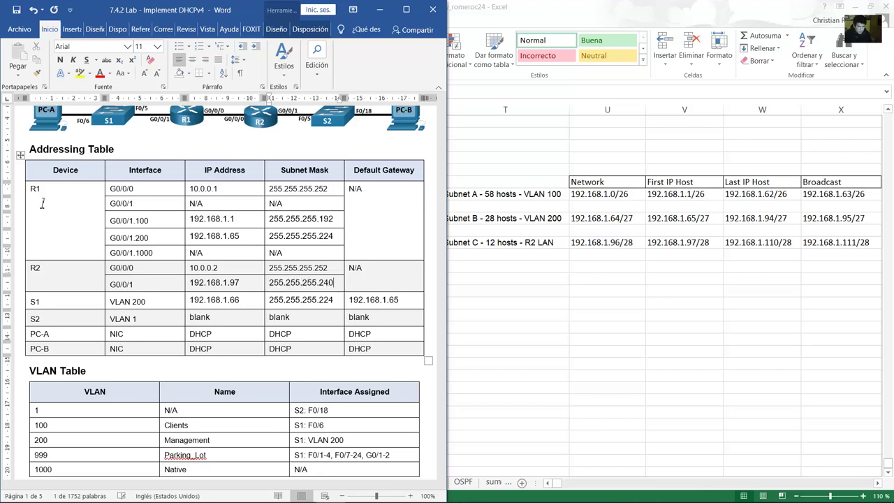
text(.255.255.240)
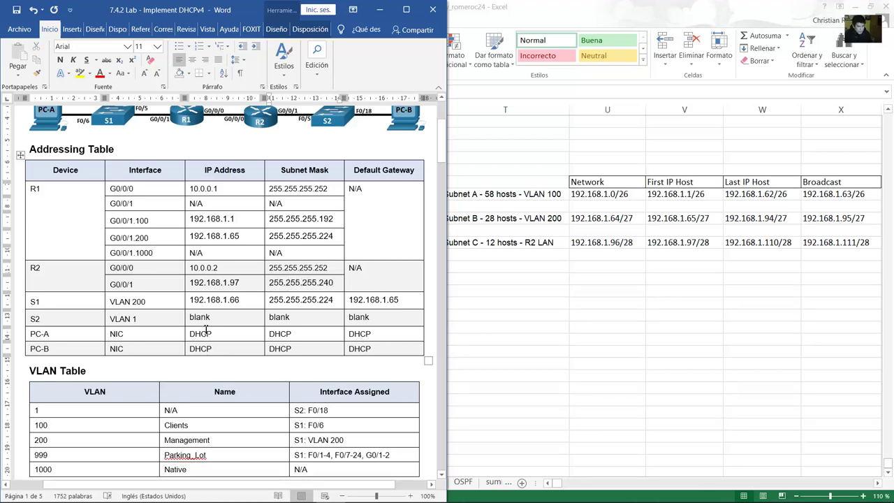
Examine S2's VLAN 1 blank fields in the Addressing Table and switch to Packet Tracer to locate switch S2 in the topology.
drag(34, 319, 380, 325)
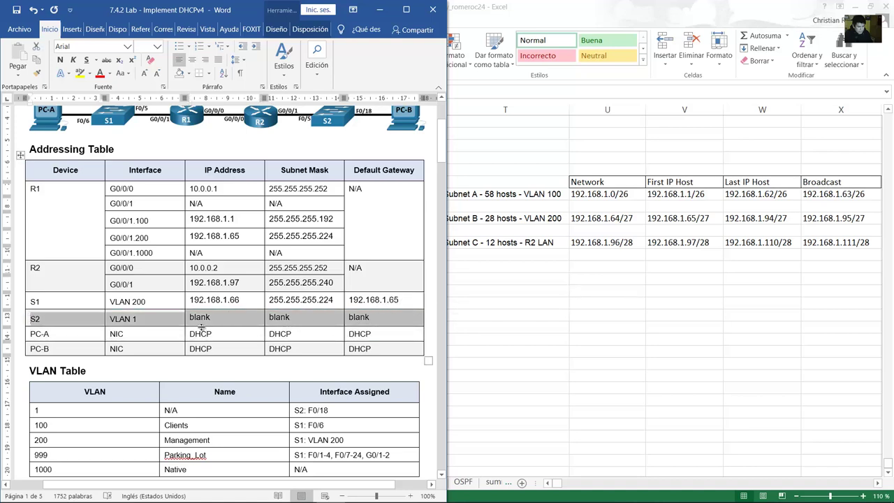
click(214, 318)
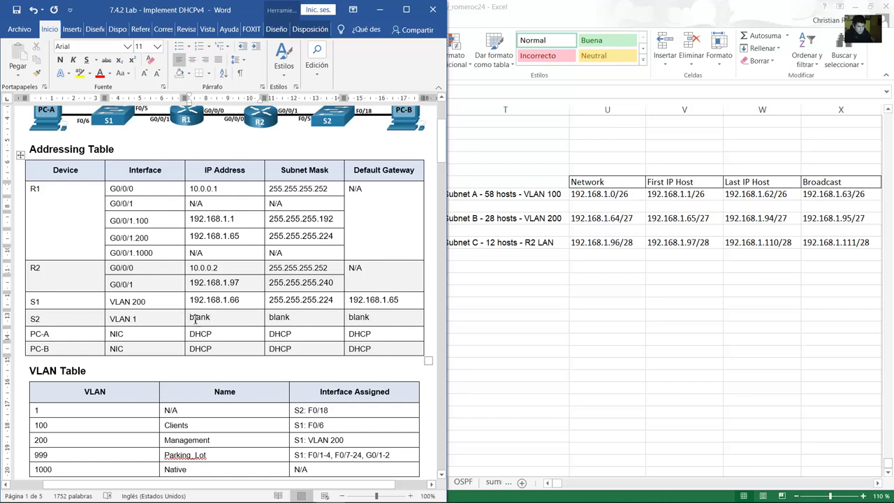
double_click(198, 318)
double_click(279, 318)
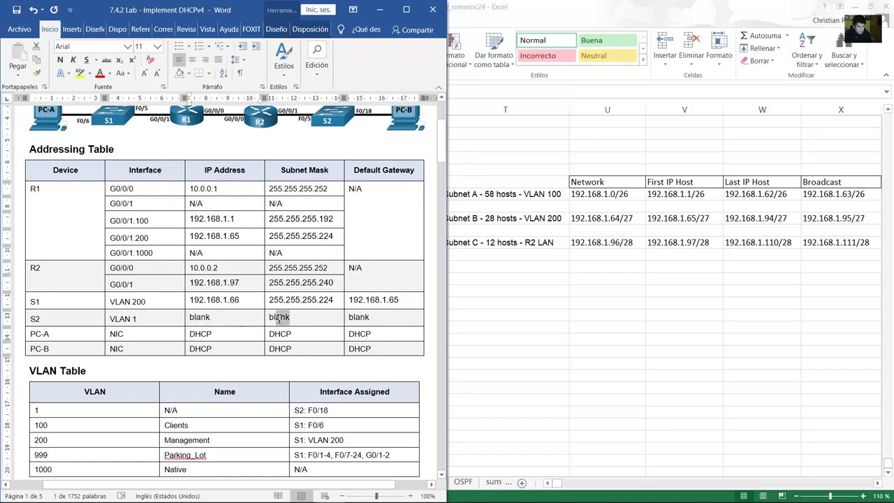
double_click(358, 317)
click(388, 491)
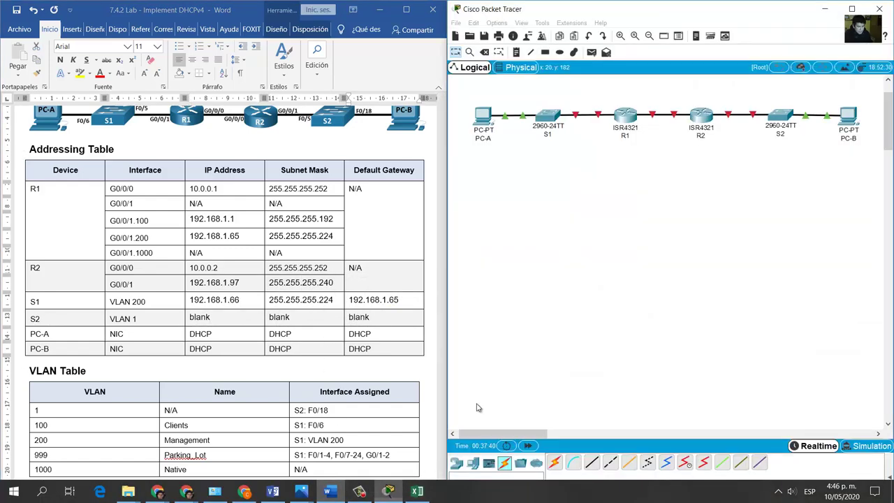
drag(793, 174, 766, 102)
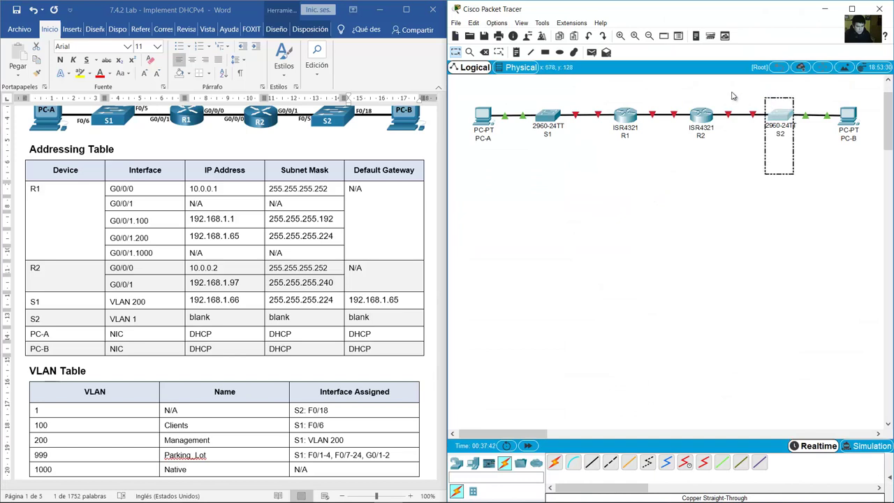
Examine the segment from R2 through S2 to PC-B in Packet Tracer and S2's default gateway entry in Word's Addressing Table.
drag(716, 86, 843, 179)
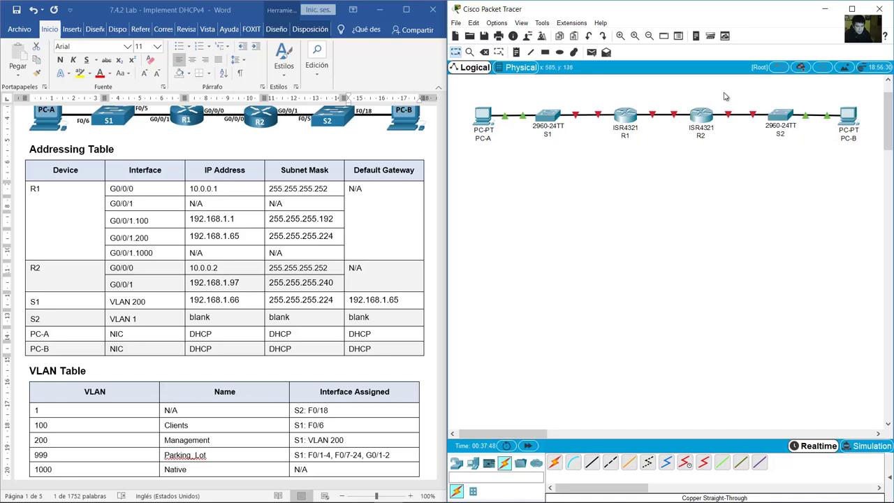
drag(699, 83, 851, 171)
drag(715, 90, 873, 195)
double_click(358, 316)
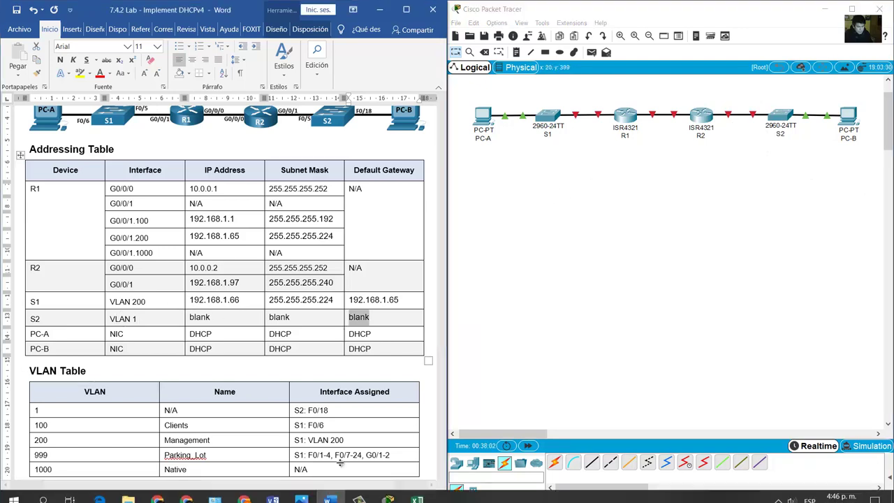
Switch to Excel and check which first host address is listed for Subnet C, the R2 LAN.
click(381, 491)
click(494, 246)
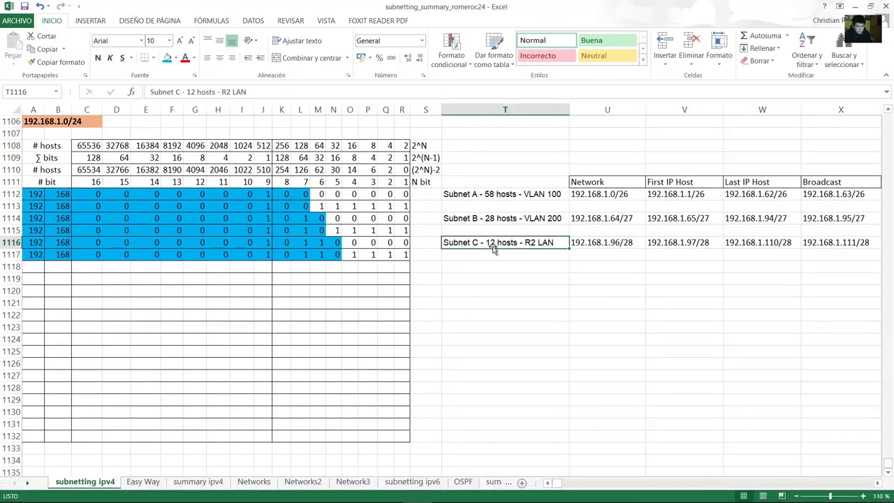
click(688, 243)
click(542, 243)
click(688, 242)
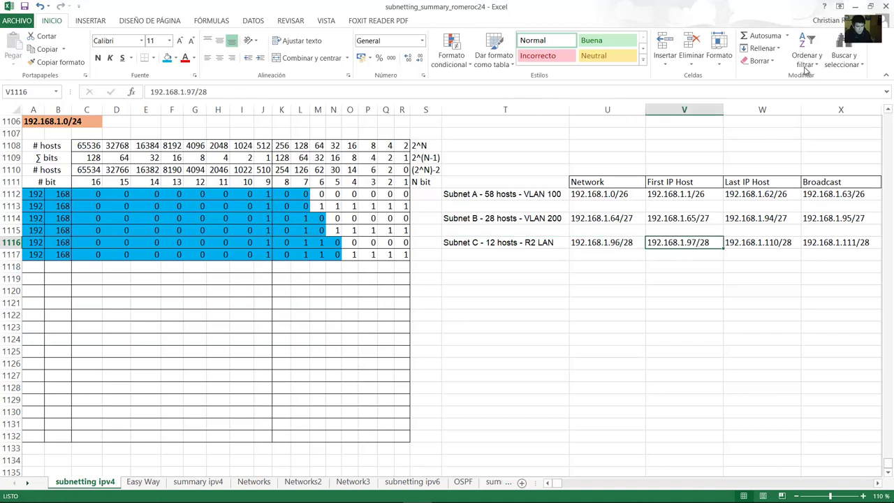
Record IP address 192.168.1.98 and subnet mask 255.255.255.240 for S2's VLAN 1 in Word's Addressing Table.
click(327, 491)
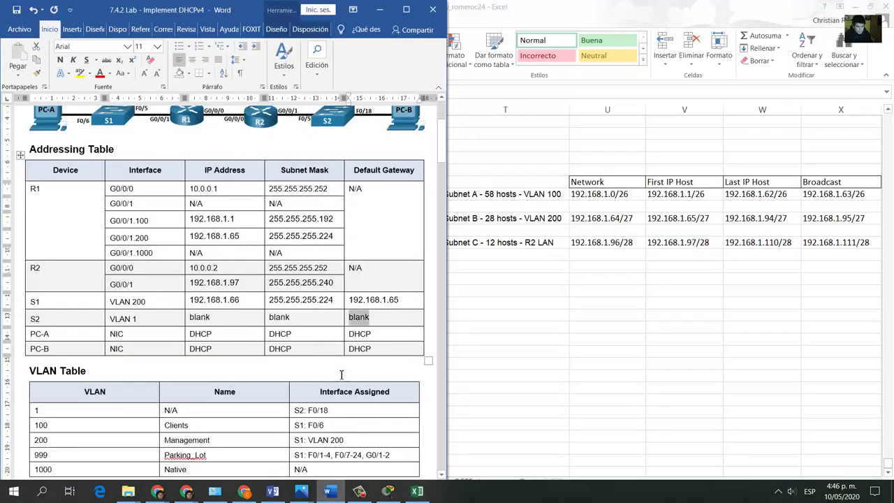
click(216, 334)
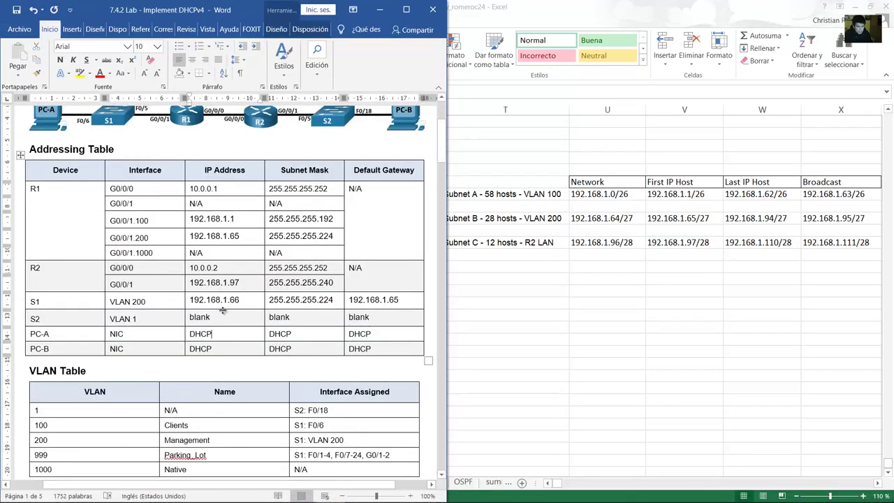
drag(222, 309, 198, 317)
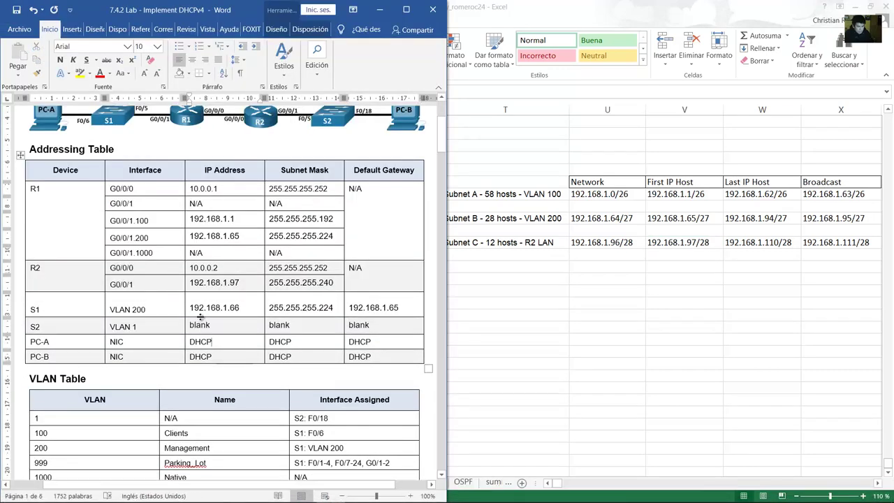
key(ctrl+z)
double_click(199, 316)
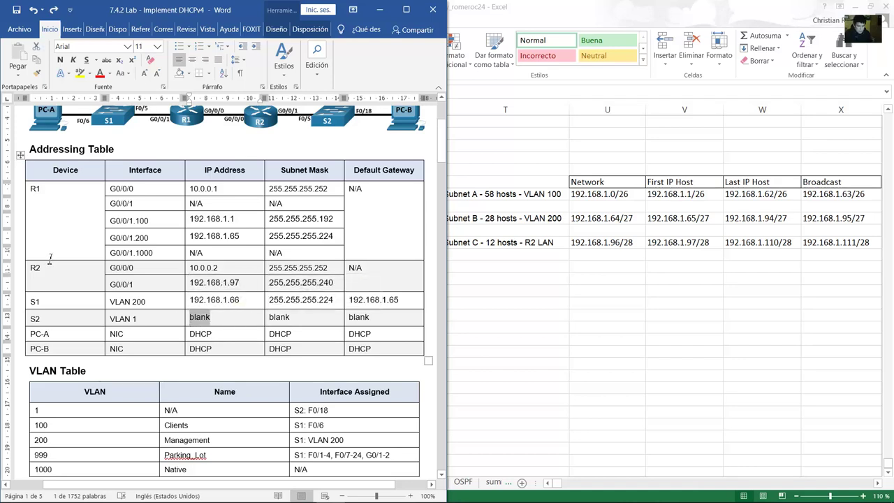
text(192.168.1.98)
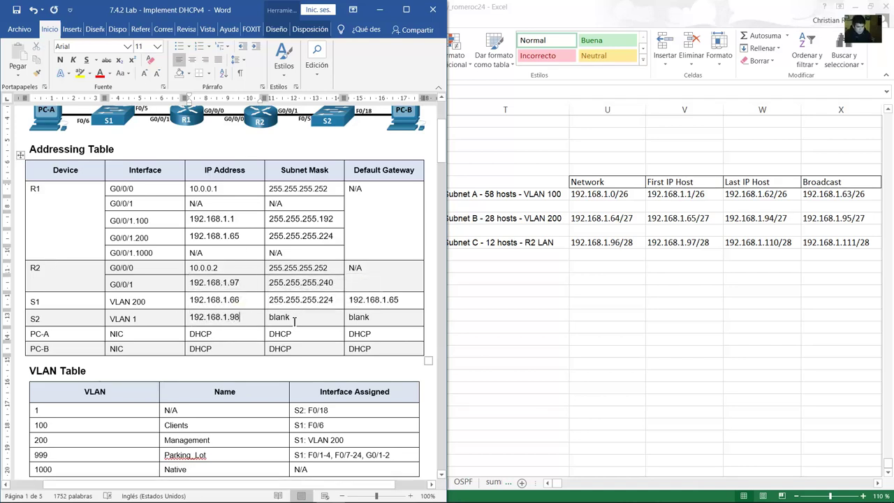
drag(294, 319, 269, 318)
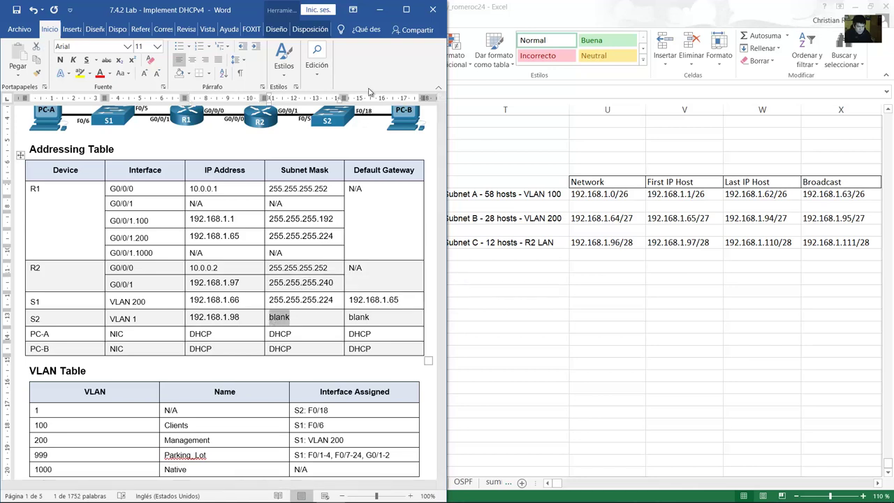
text(255.255.255.240)
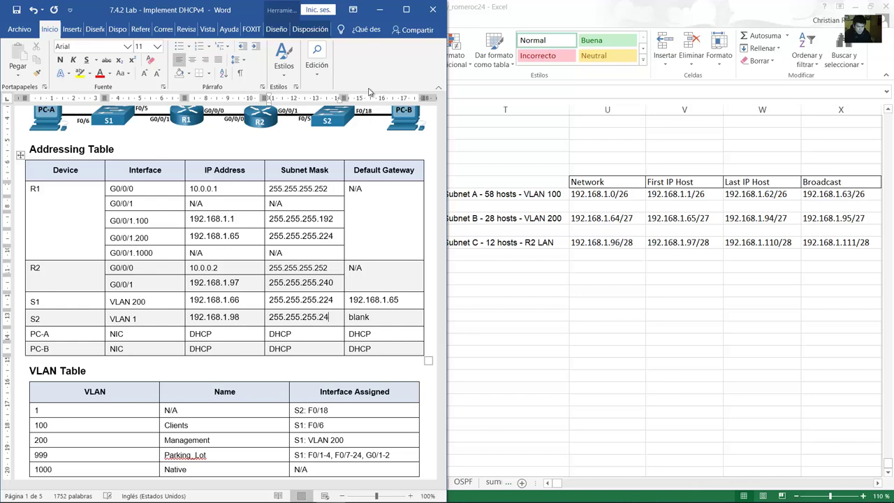
Switch to Packet Tracer to identify the R2 interface that connects to S2, and return to the Addressing Table in Word.
click(374, 317)
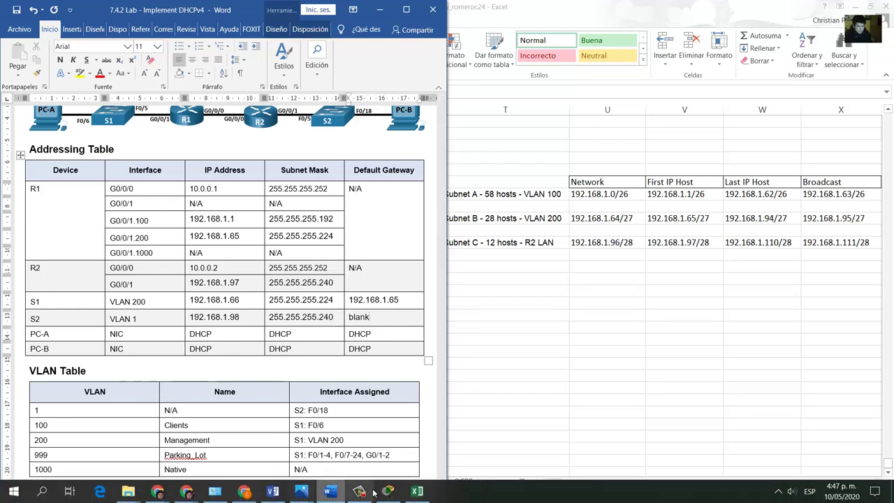
click(391, 491)
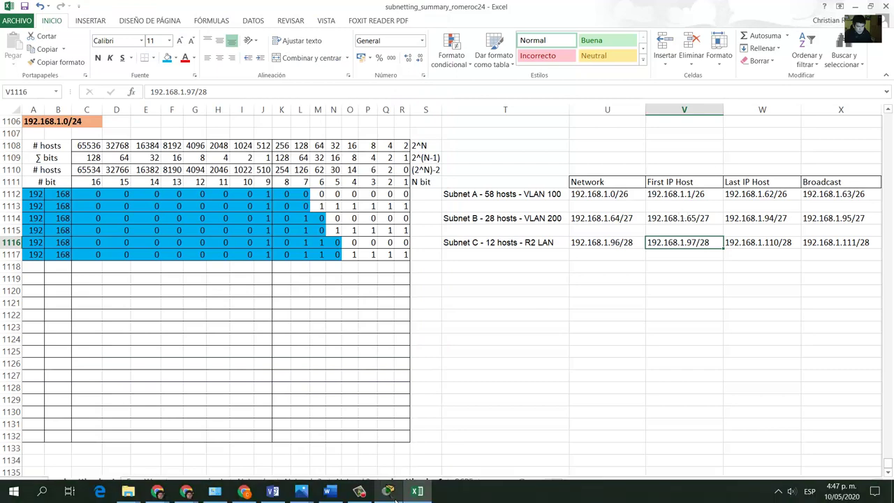
click(417, 491)
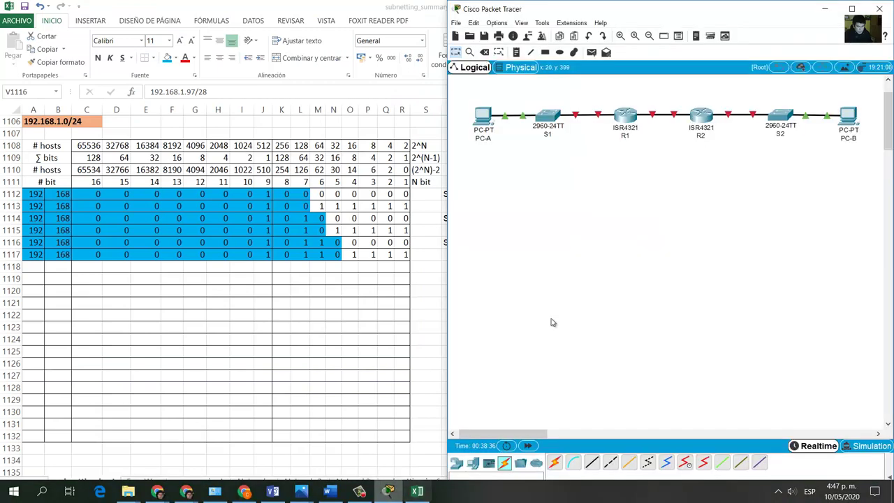
click(733, 94)
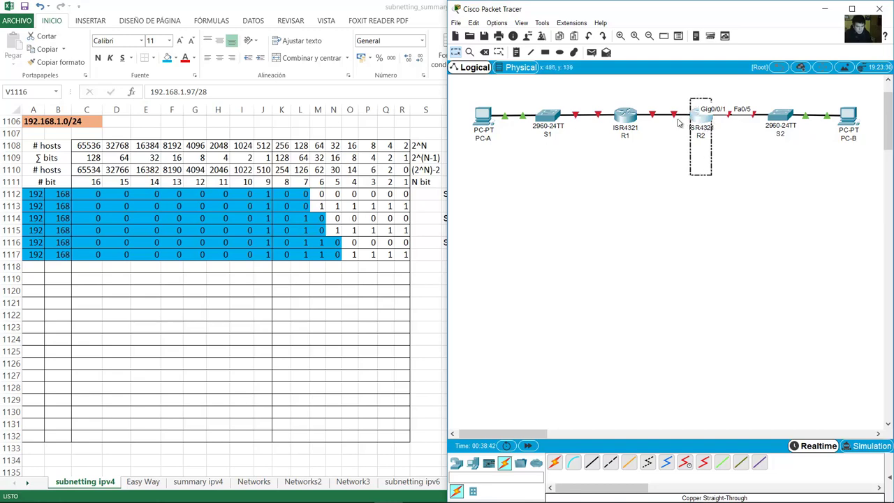
click(329, 491)
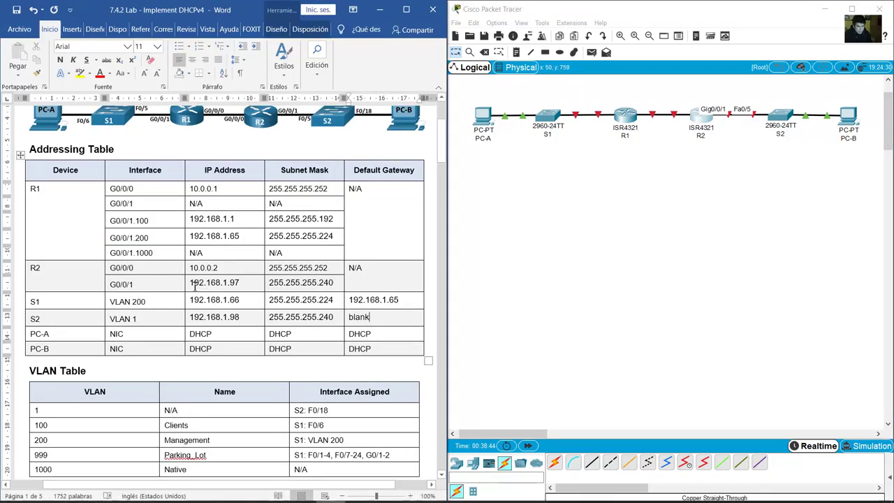
Copy R2 G0/0/1's address 192.168.1.97 into the Default Gateway field of S2's VLAN 1 row.
double_click(123, 284)
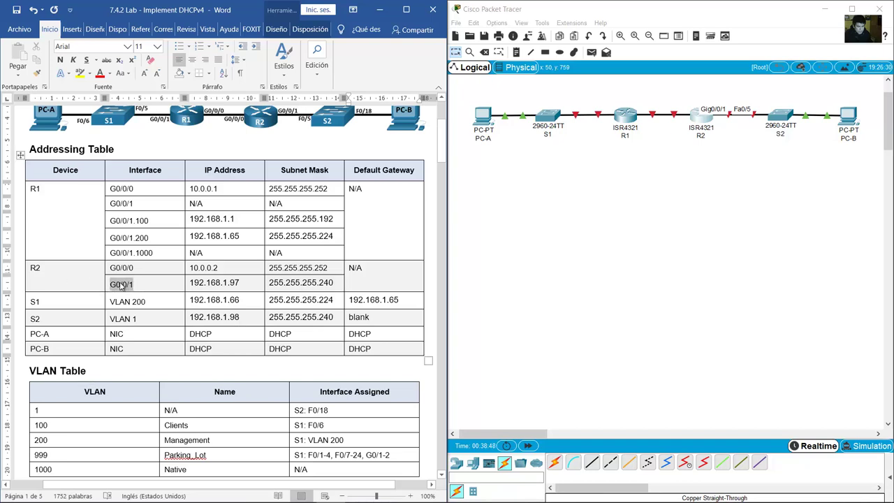
double_click(35, 267)
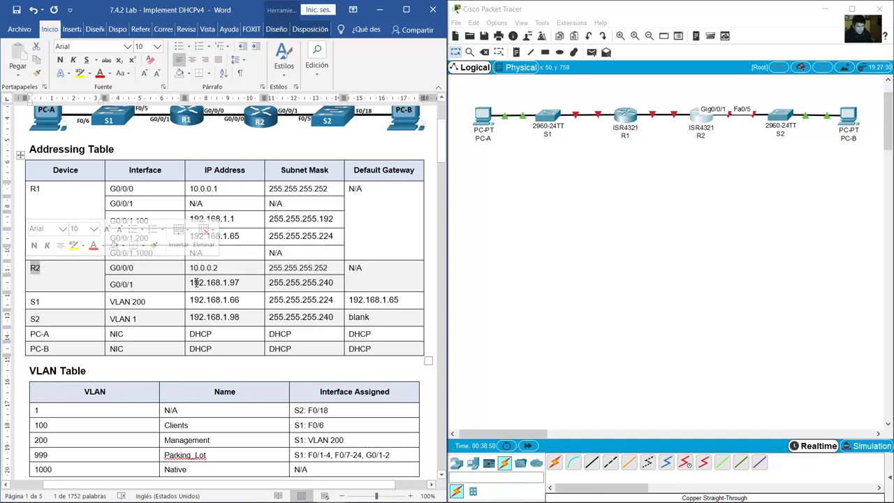
drag(190, 282, 241, 282)
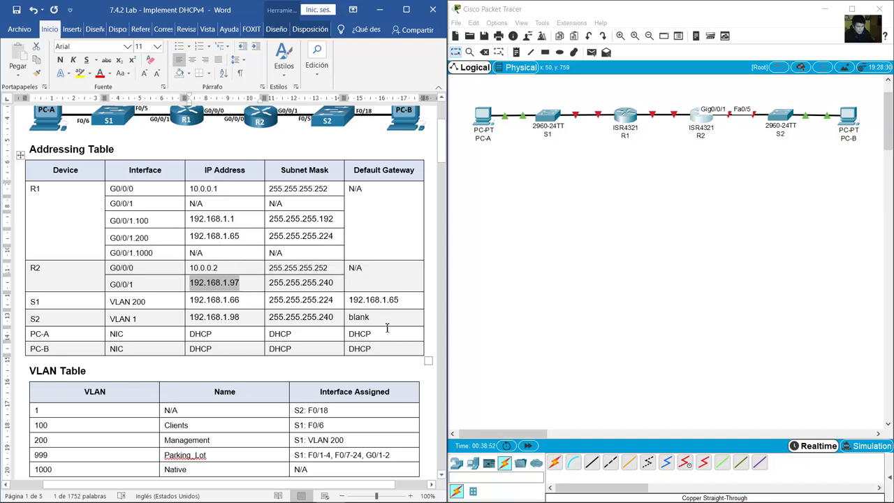
key(ctrl+c)
drag(375, 317, 348, 317)
key(ctrl+v)
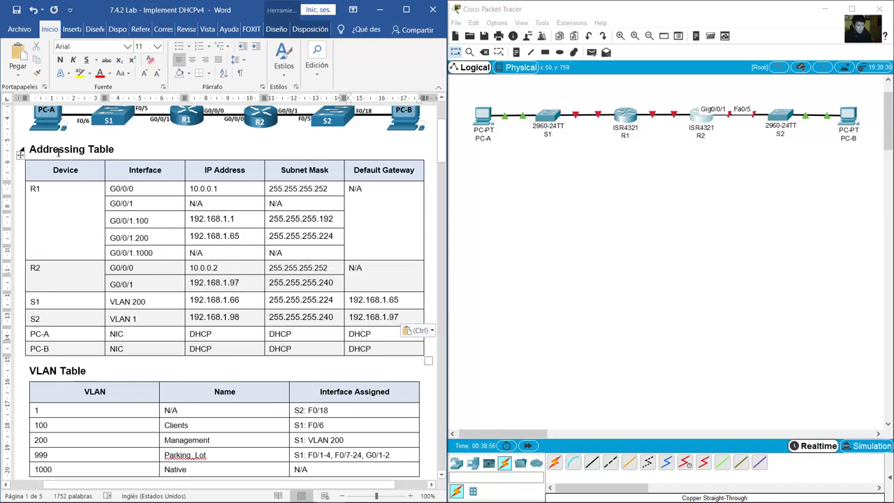
Review the completed Addressing Table, examining R1's G0/0/1 row and its subinterfaces .100, .200 and .1000.
drag(58, 152, 308, 349)
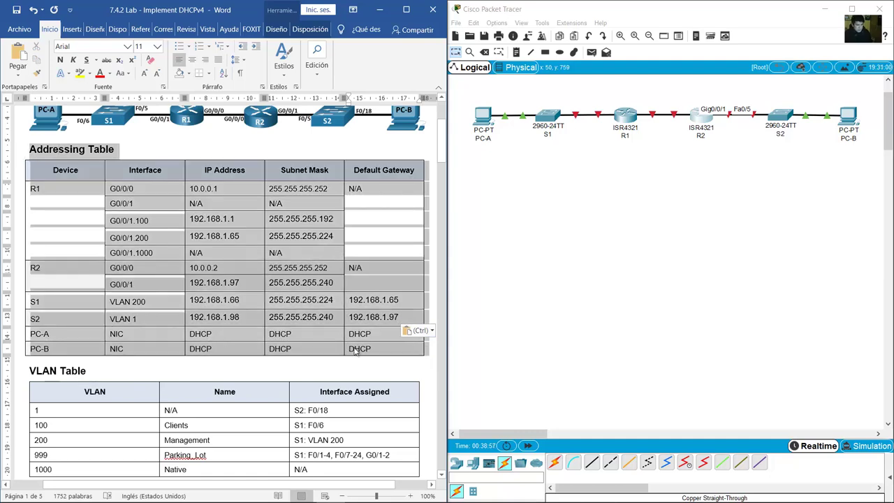
click(307, 239)
drag(110, 204, 134, 203)
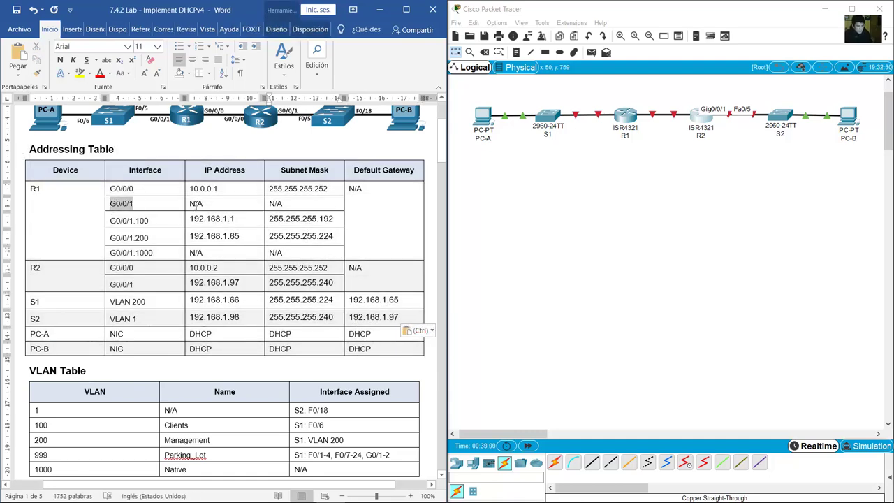
drag(197, 204, 281, 205)
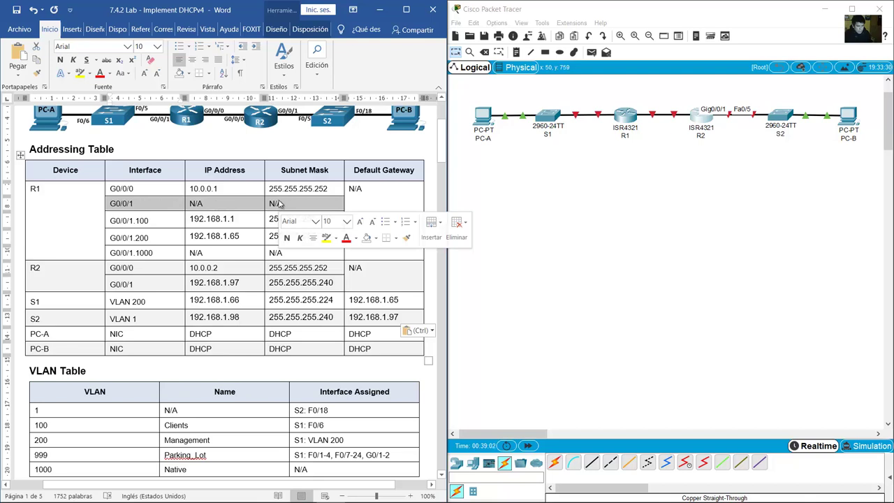
drag(115, 220, 292, 255)
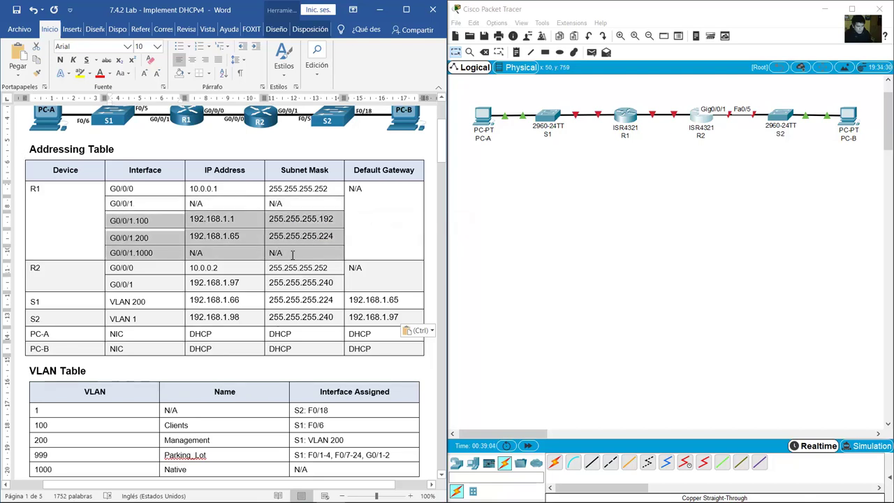
click(207, 254)
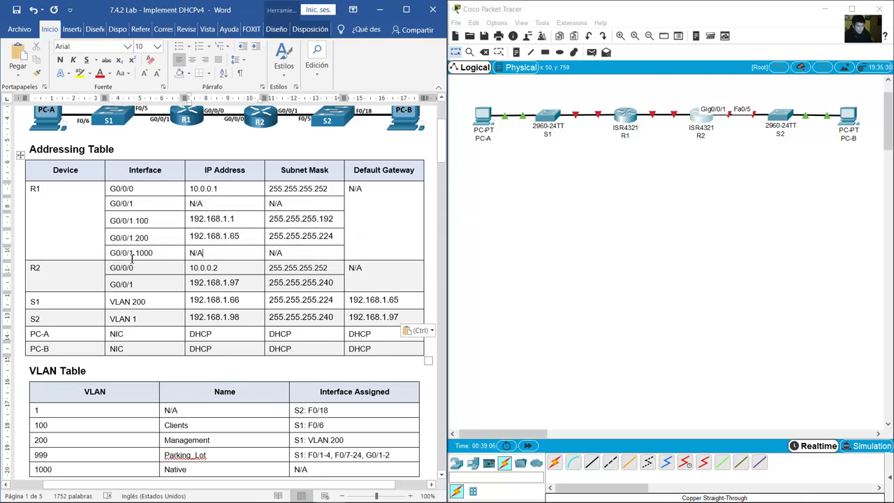
drag(136, 256, 145, 257)
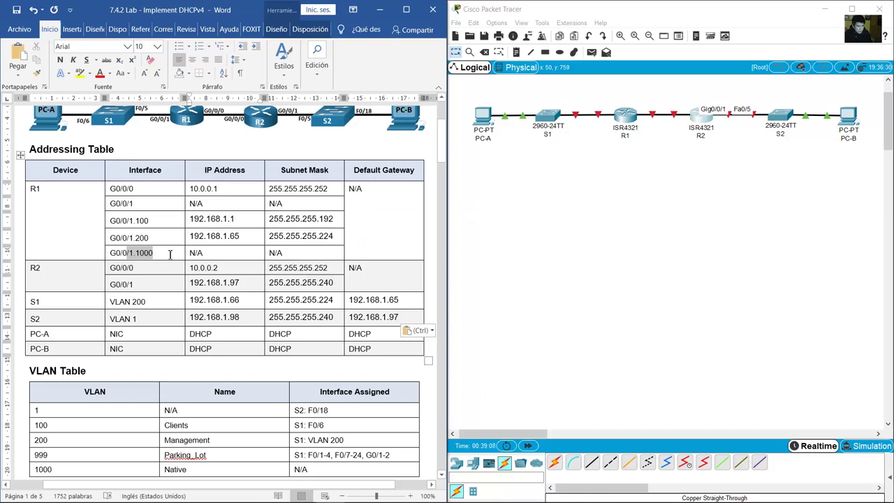
drag(288, 253, 204, 260)
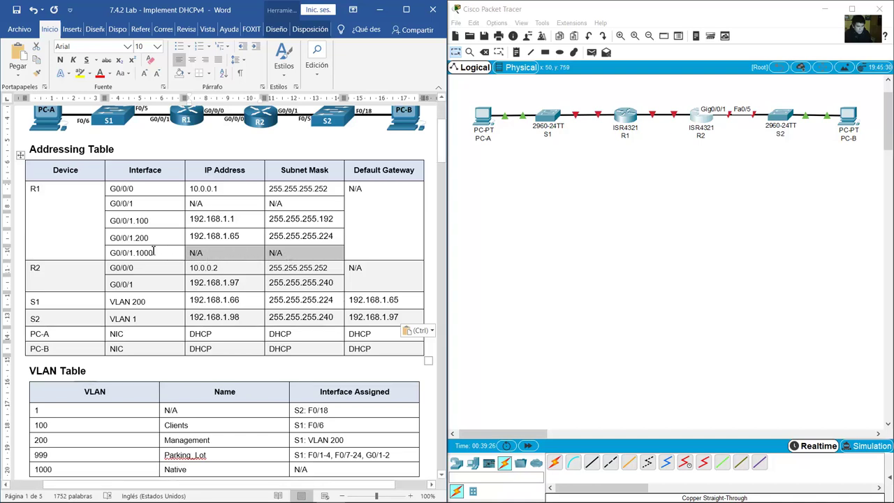
drag(121, 252, 307, 253)
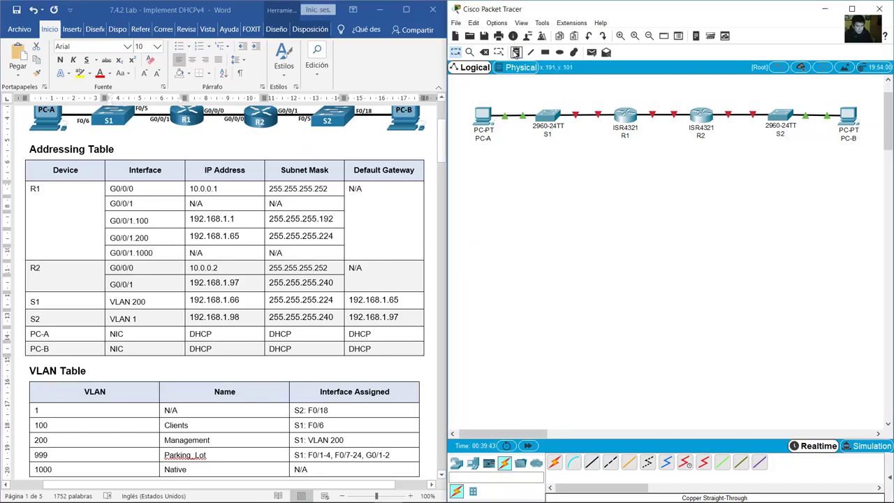
Place a note reading 192.168.1.96/28 below switch S2 in the Packet Tracer topology.
click(754, 144)
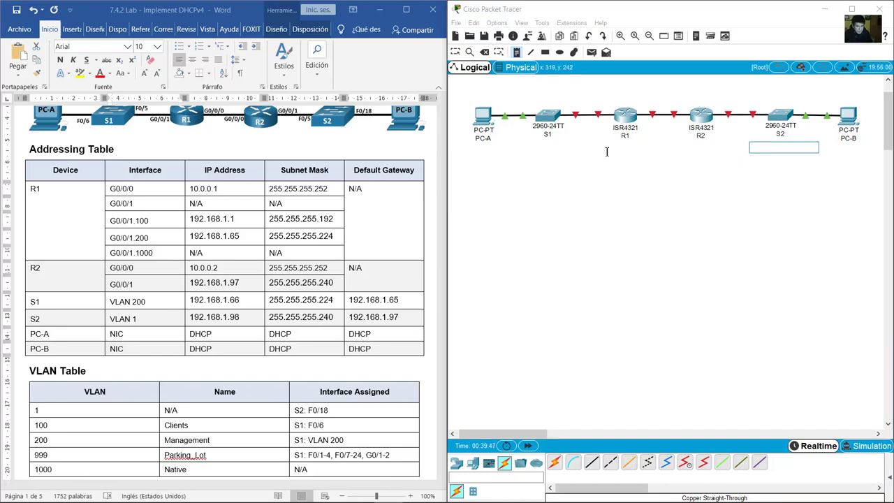
text(192.168.1.)
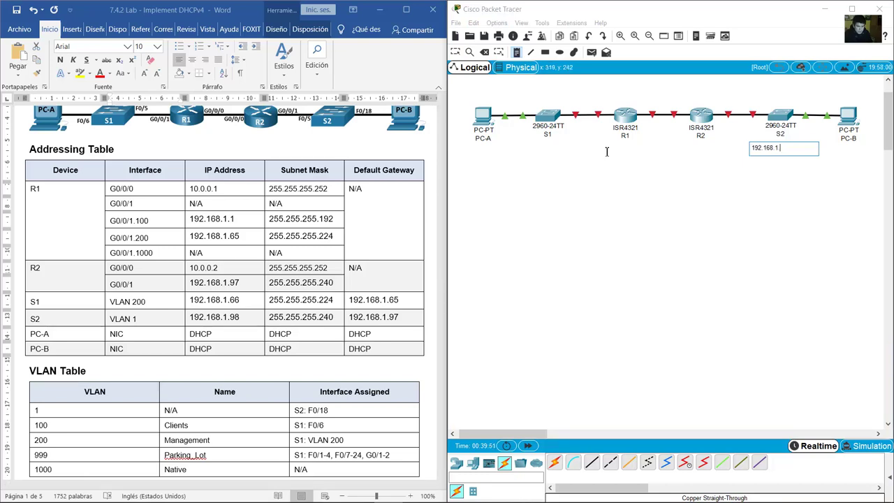
key(ctrl+a)
key(End)
click(815, 156)
drag(784, 156, 790, 154)
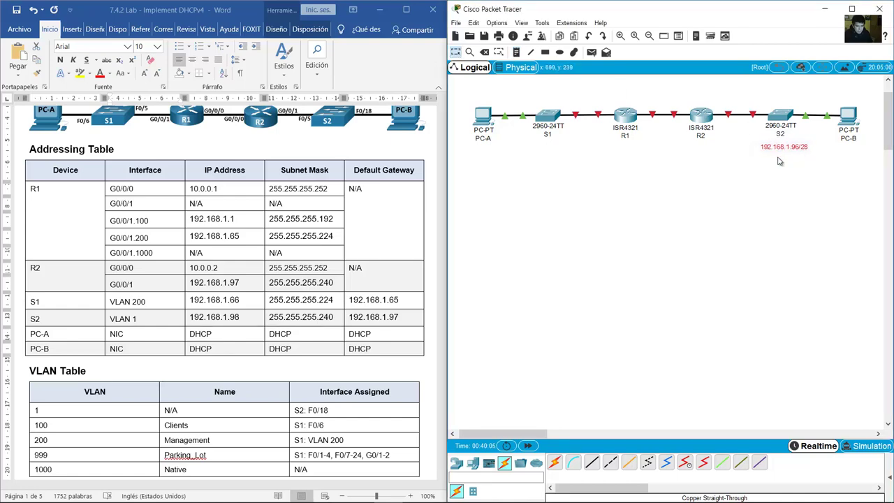
Switch to the Excel subnetting sheet to copy Subnet C's network address 192.168.1.96/28, and return to Packet Tracer.
click(418, 499)
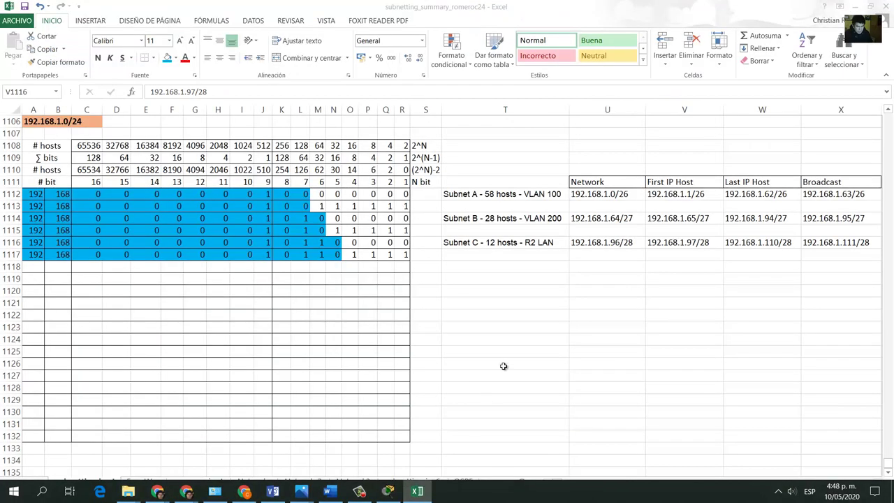
click(629, 242)
key(ctrl+c)
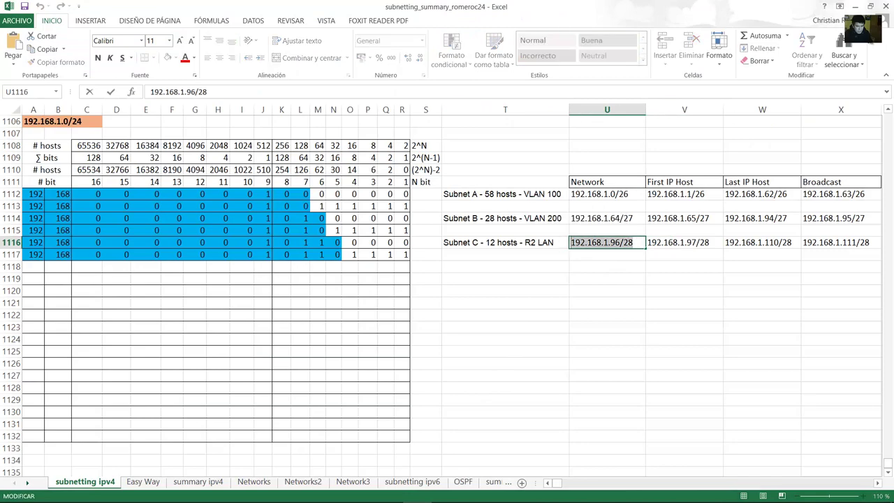
click(853, 7)
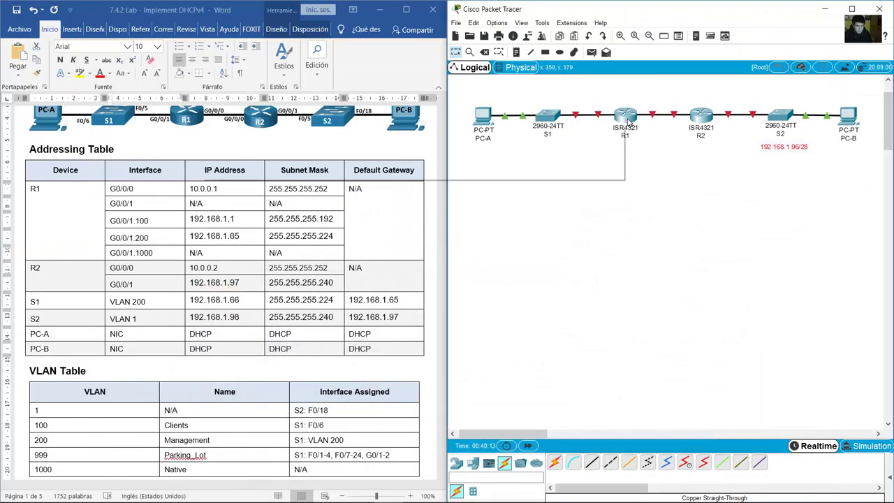
Place a note reading 10.0.0.0/30 just below the link between routers R1 and R2.
click(515, 53)
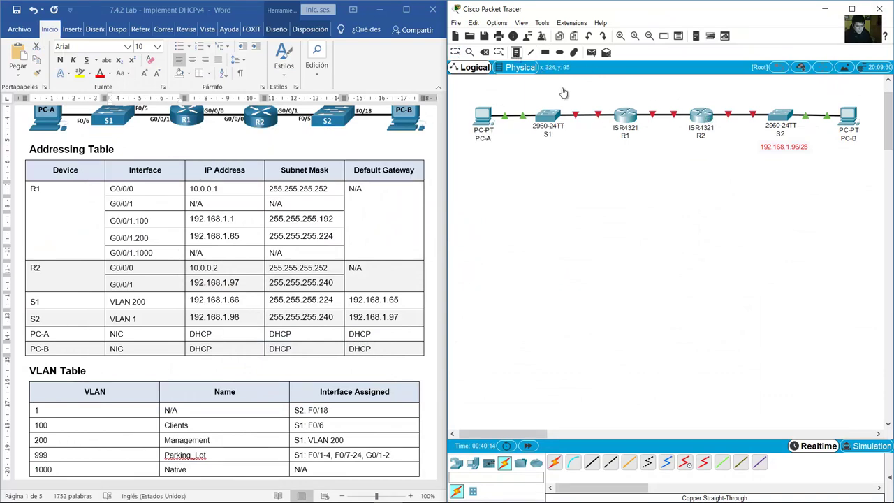
click(647, 140)
text(10)
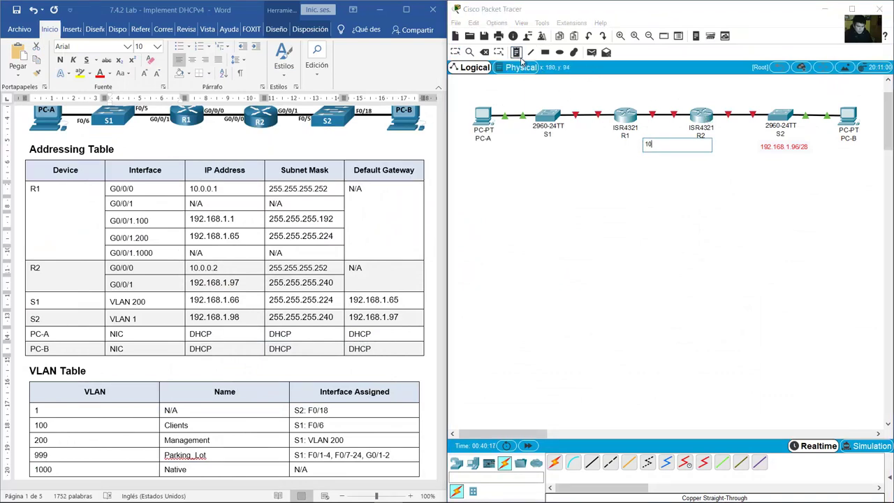
text(.0.0.0/30)
click(455, 51)
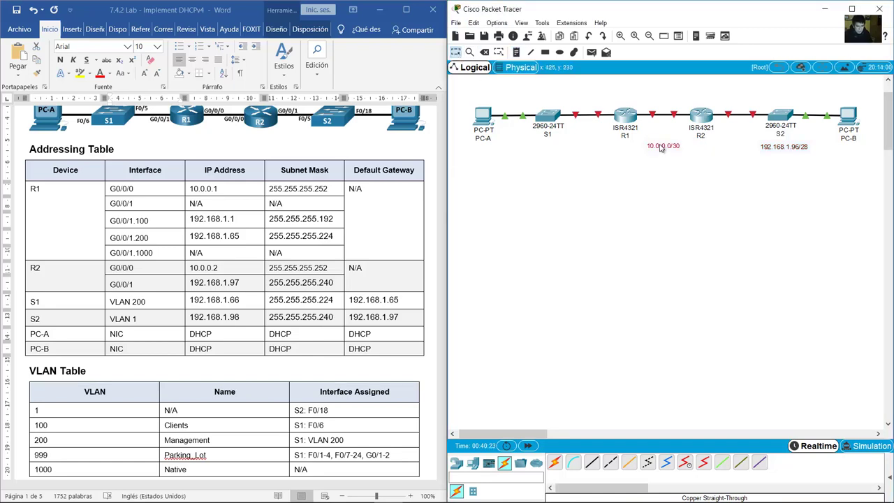
drag(661, 148, 659, 133)
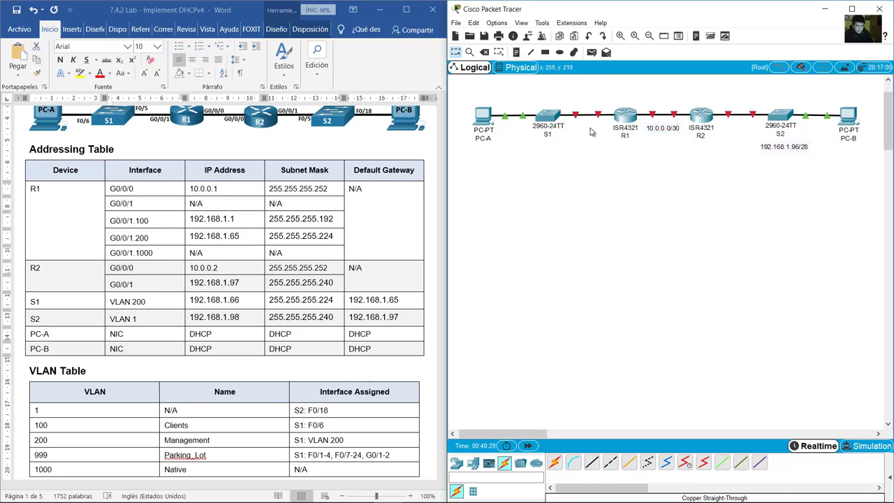
Place a two-line note below switch S1 reading VLAN 100 - 192.168.1.0/26 and VLAN 200 - 192.168.1.64/27.
drag(621, 89, 494, 165)
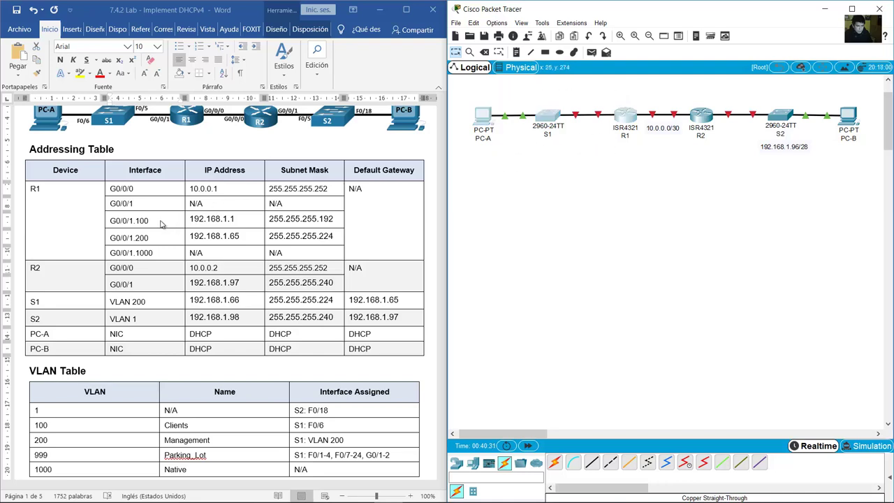
click(119, 220)
drag(119, 220, 280, 237)
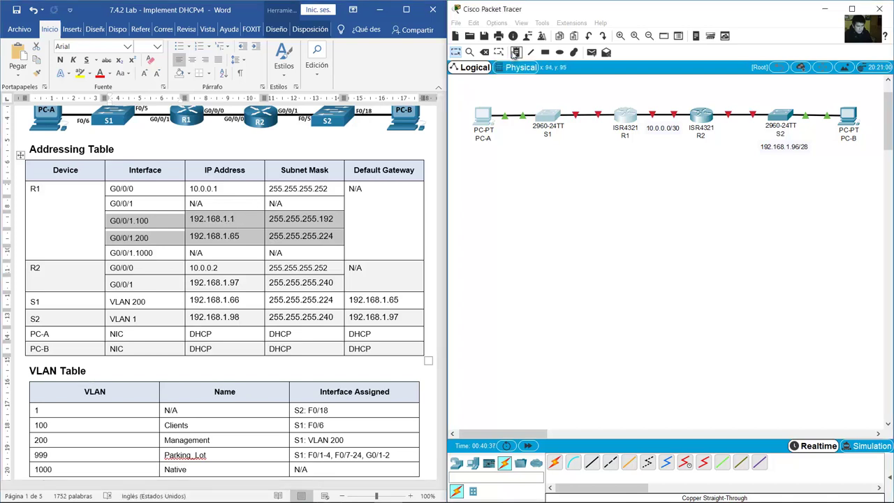
click(522, 171)
click(514, 140)
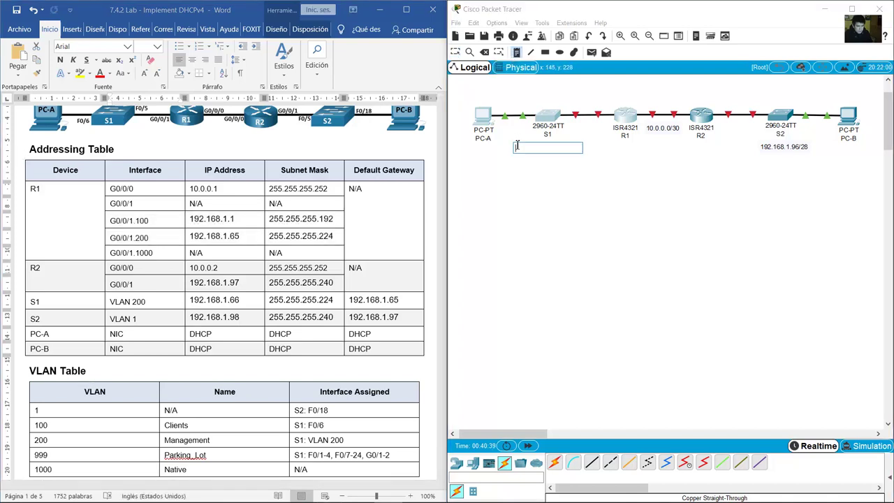
text(VLAN 100 - 192.168.1.0/26)
key(Return)
text(VLAN 200 - 192.168.1.)
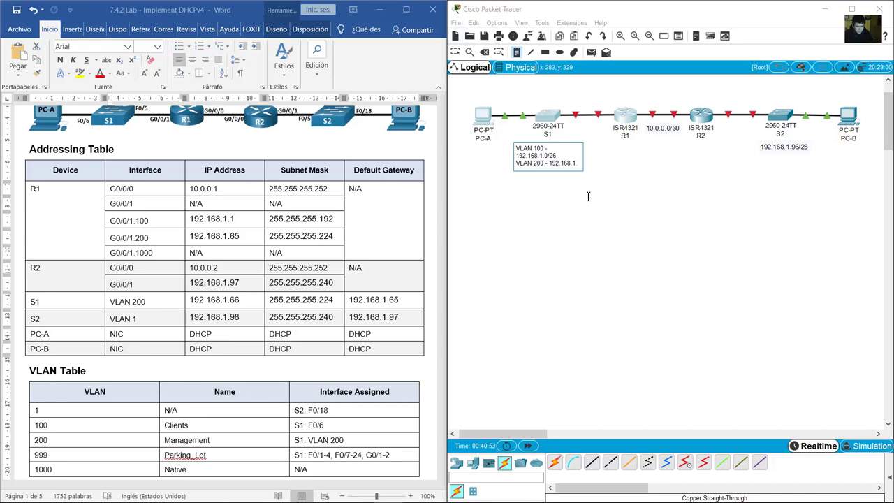
text(64/27)
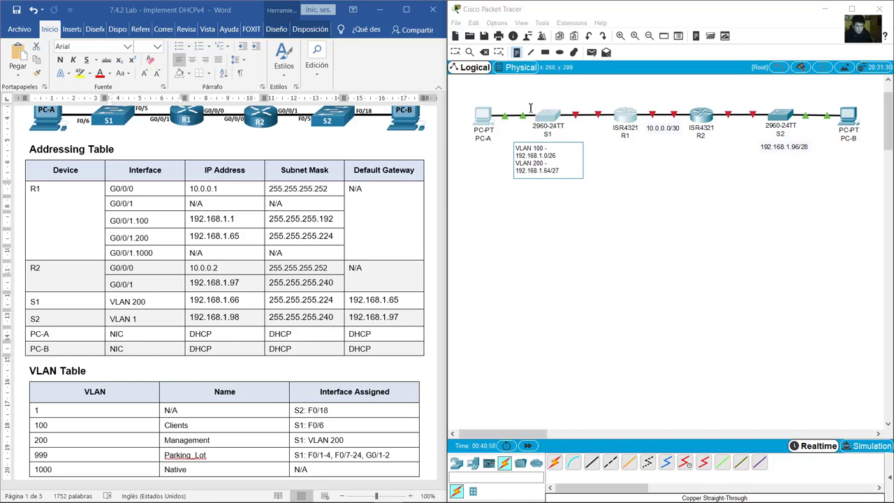
click(455, 51)
drag(563, 163, 557, 157)
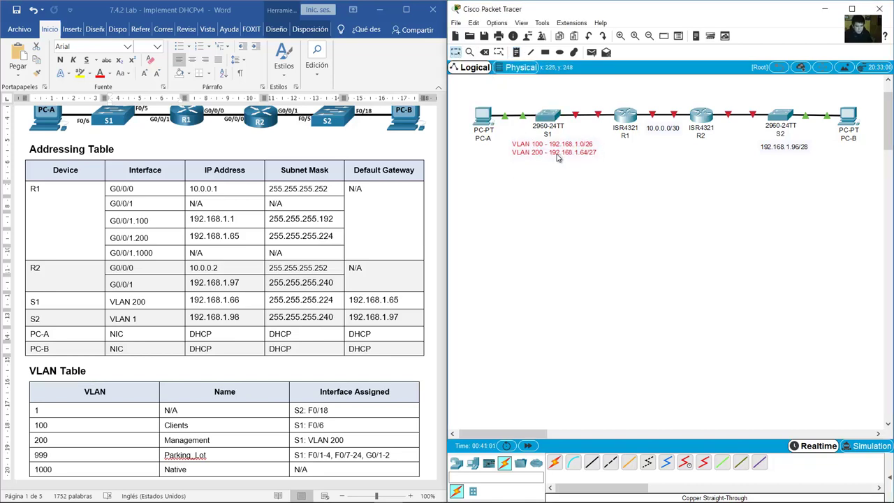
click(579, 194)
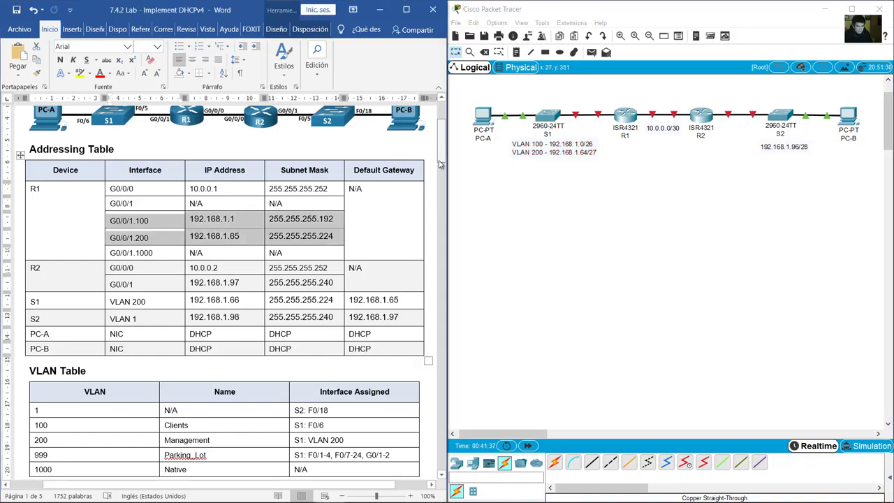
Read the lab's Step 3 instructions in Word on configuring basic settings for each router, items a to i.
drag(441, 118, 439, 280)
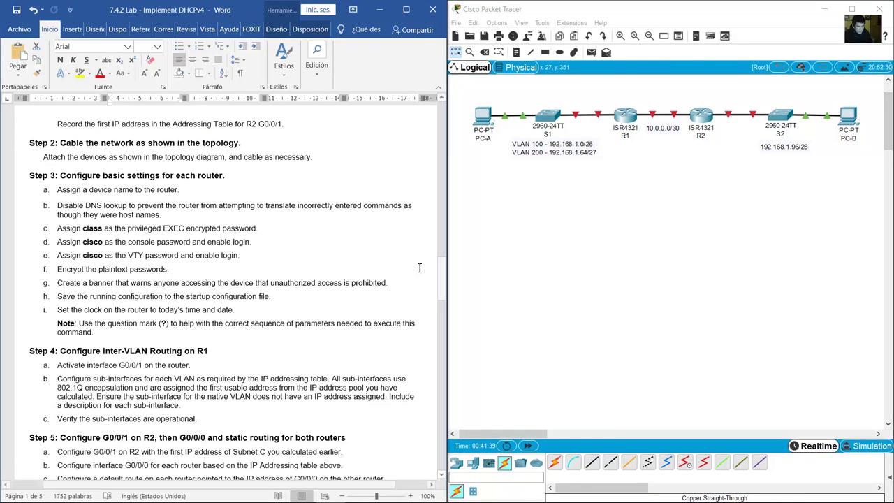
drag(61, 143, 210, 151)
scroll(105, 150, down, 1)
click(75, 147)
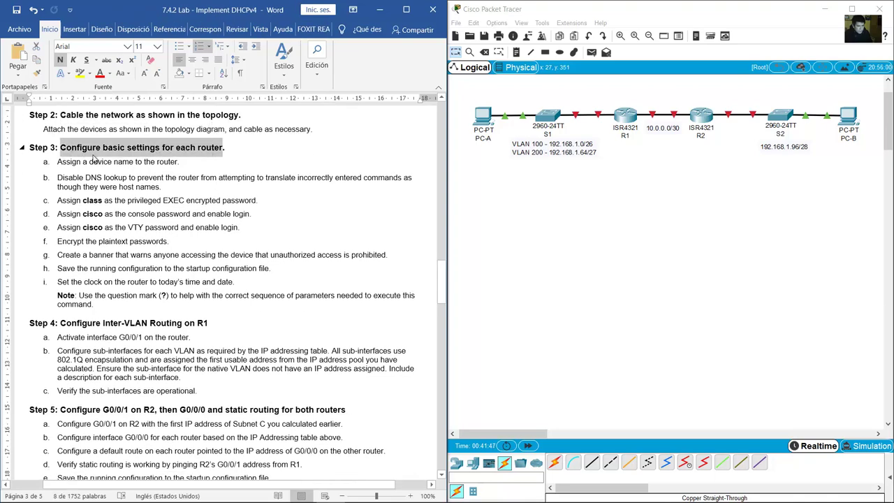
drag(83, 160, 257, 302)
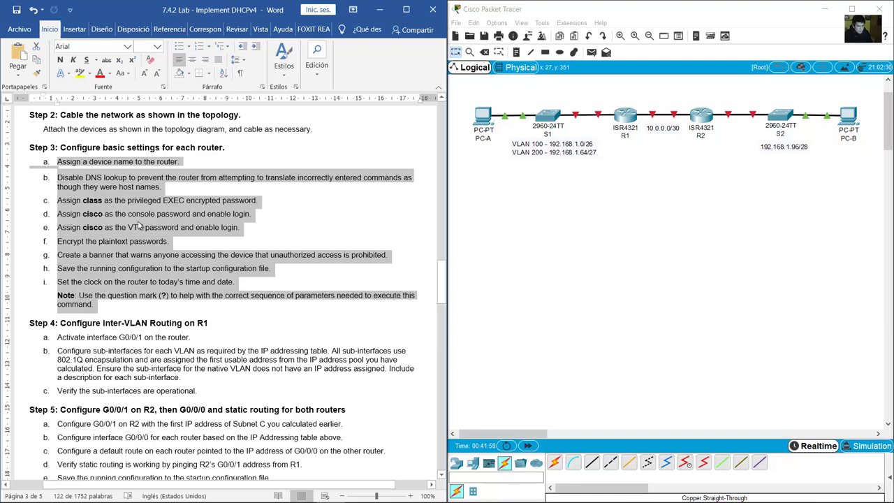
click(127, 200)
drag(58, 162, 178, 164)
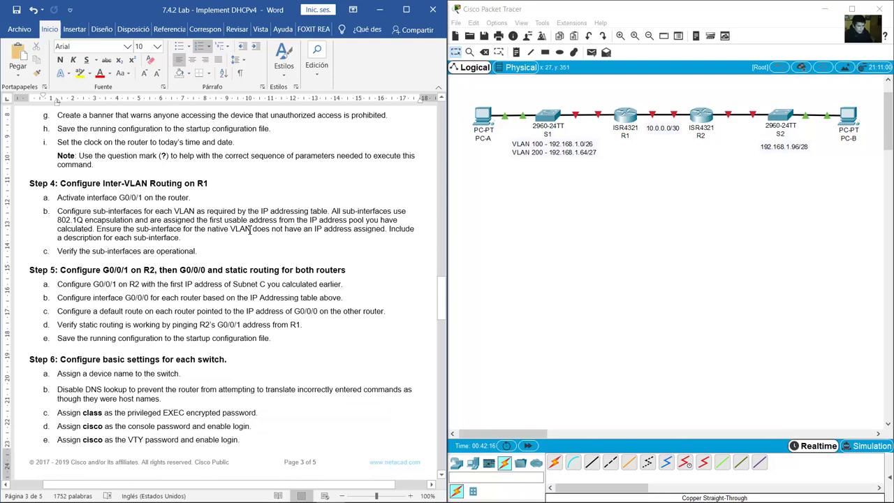
Read the lab's Step 4 instructions on inter-VLAN routing on R1, covering G0/0/1 activation, sub-interfaces, 802.1Q encapsulation and descriptions.
scroll(152, 183, down, 1)
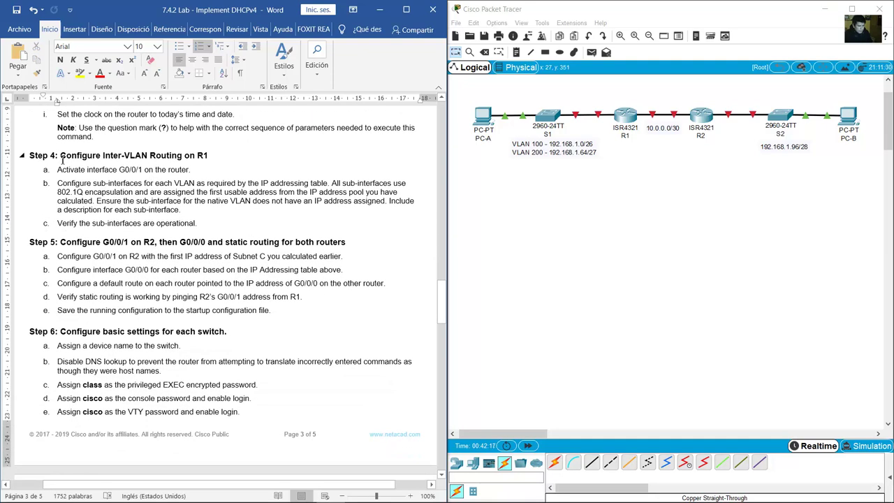
drag(62, 160, 213, 156)
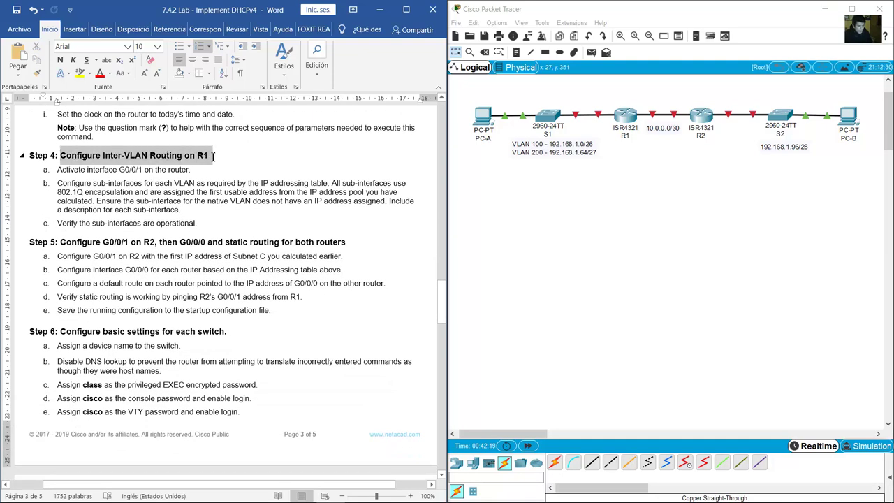
drag(60, 171, 201, 172)
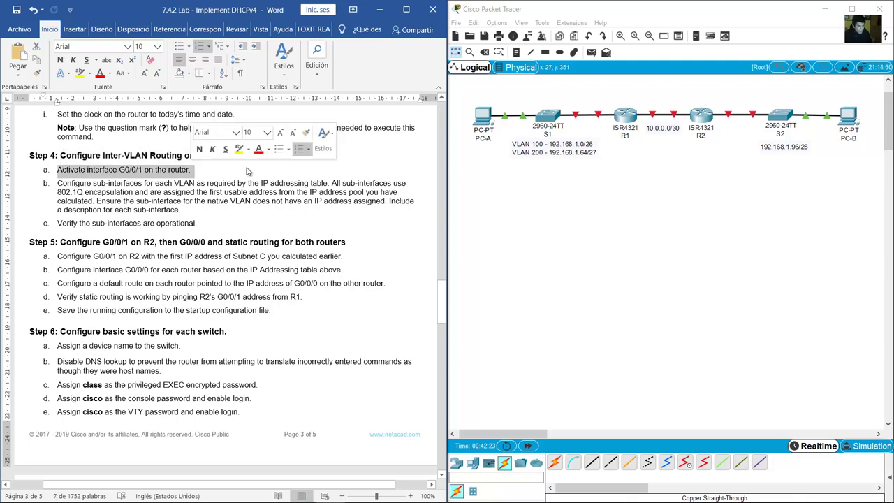
click(392, 169)
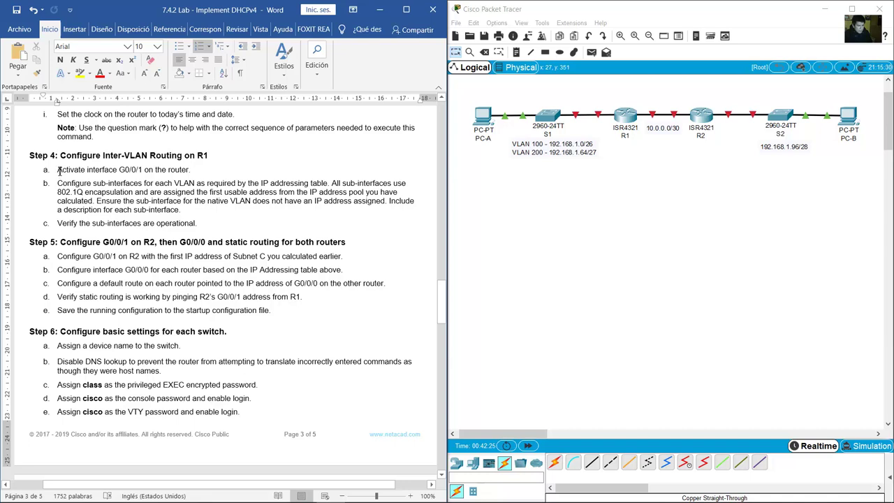
drag(60, 171, 194, 170)
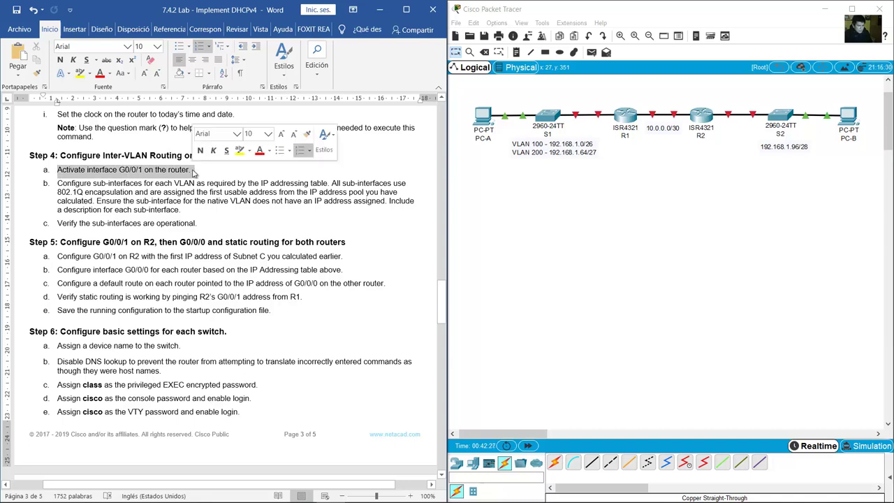
drag(102, 155, 143, 166)
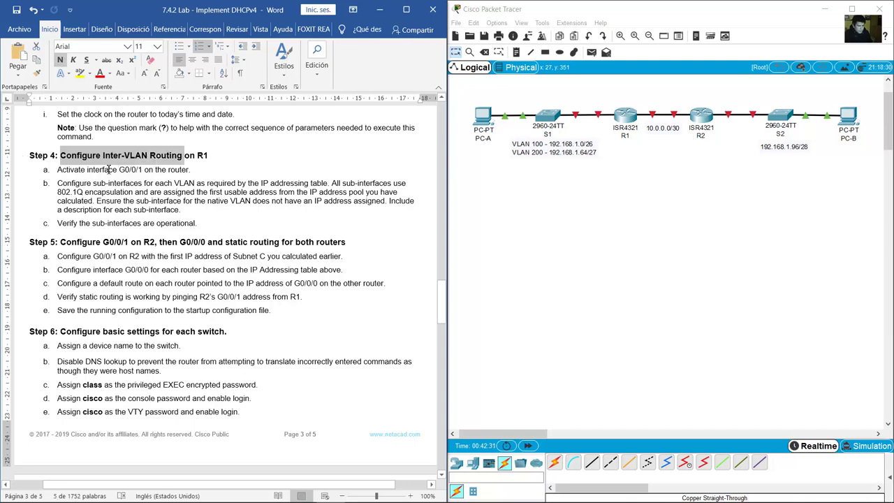
drag(58, 170, 186, 171)
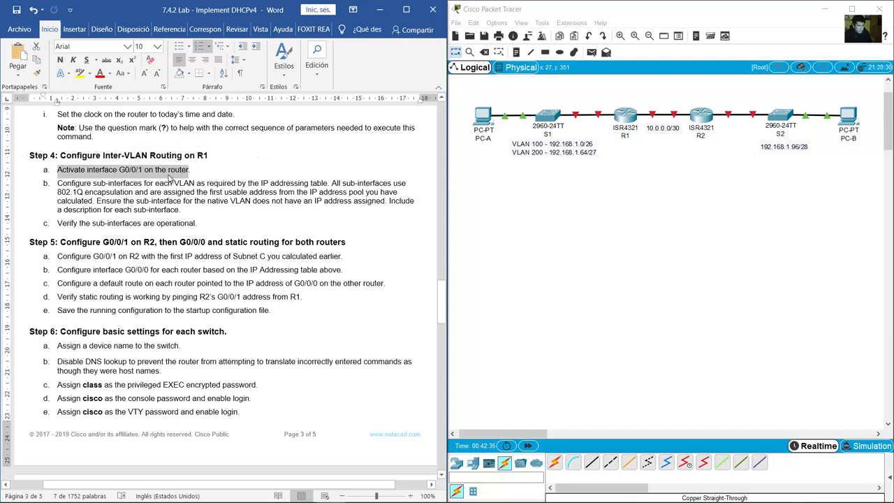
drag(96, 183, 198, 208)
click(144, 185)
drag(90, 183, 402, 196)
drag(105, 203, 181, 209)
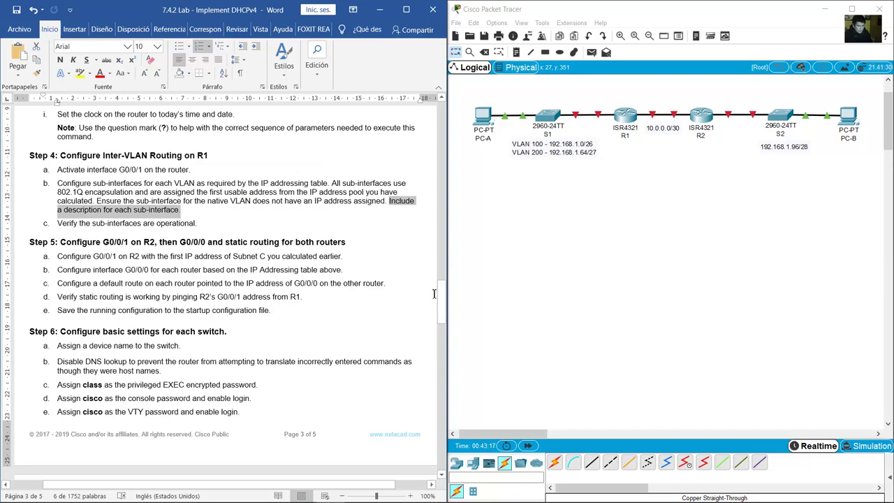
click(329, 188)
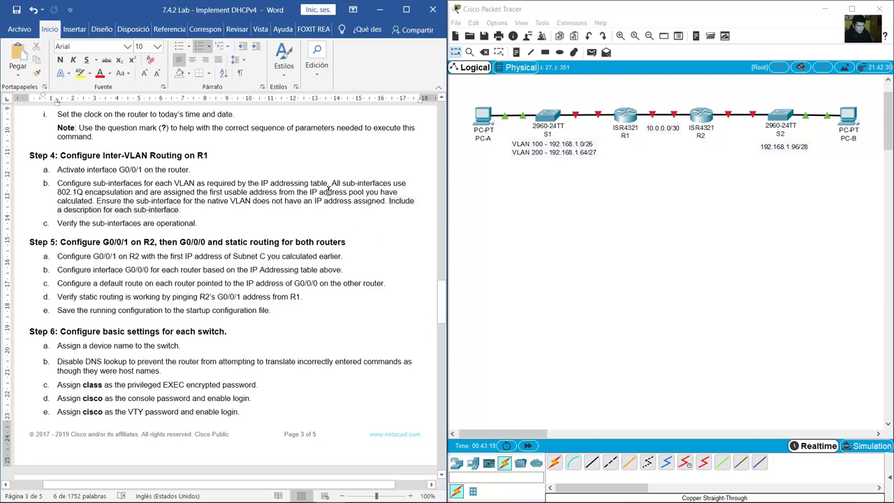
Open router R1's command line in Packet Tracer with its window enlarged below the topology, and decline the initial configuration dialog.
click(624, 118)
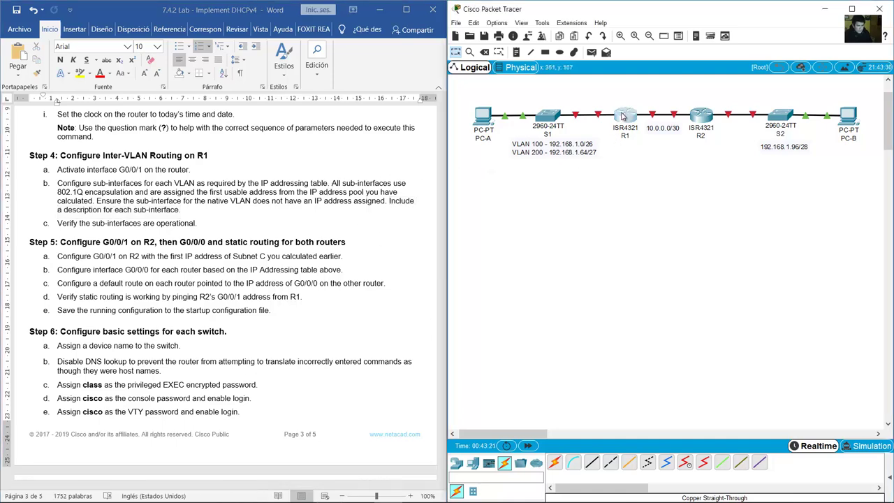
drag(427, 115, 587, 226)
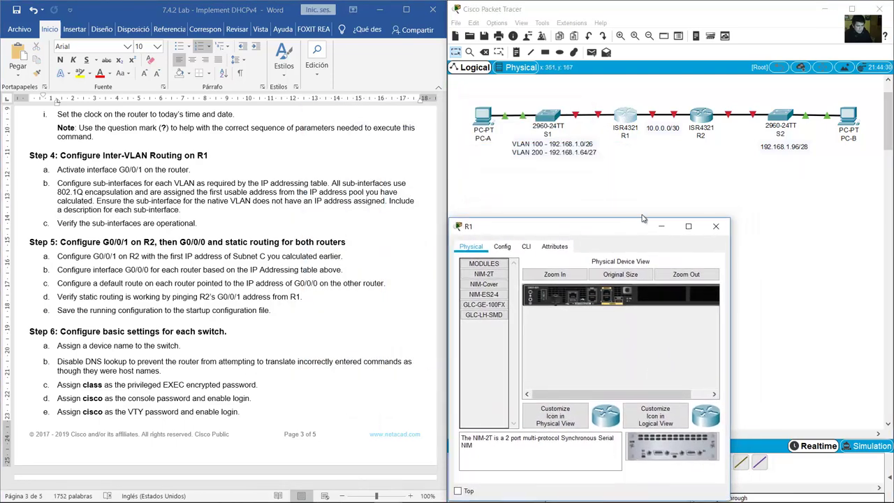
drag(734, 213, 888, 165)
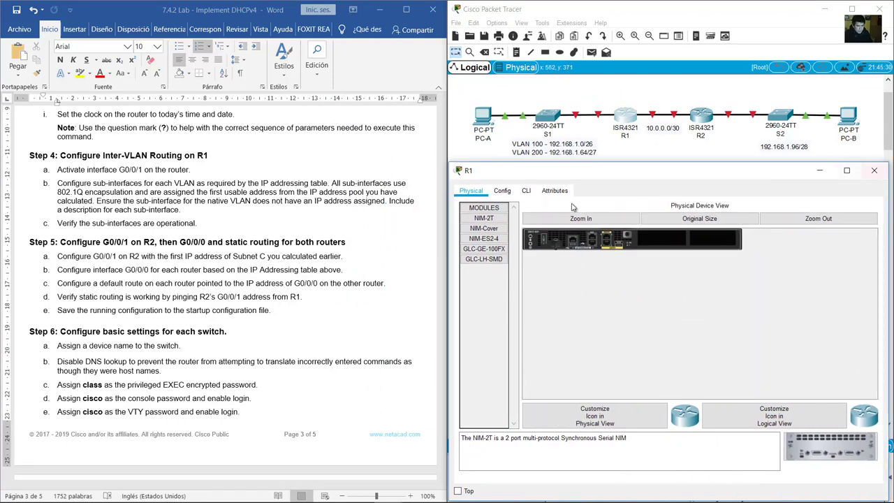
click(526, 190)
text(no)
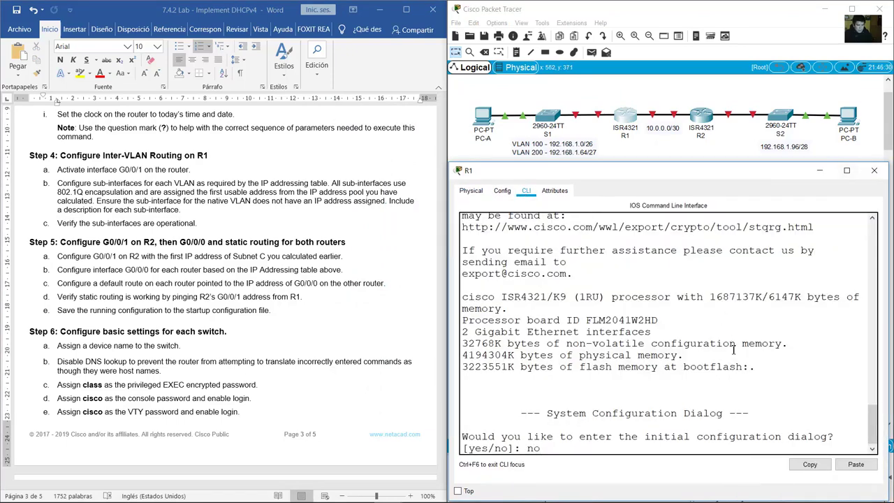
key(Return)
key(Return)
Enter global configuration mode on the router and set its hostname to R1.
text(en)
key(Return)
text(conf term)
key(Return)
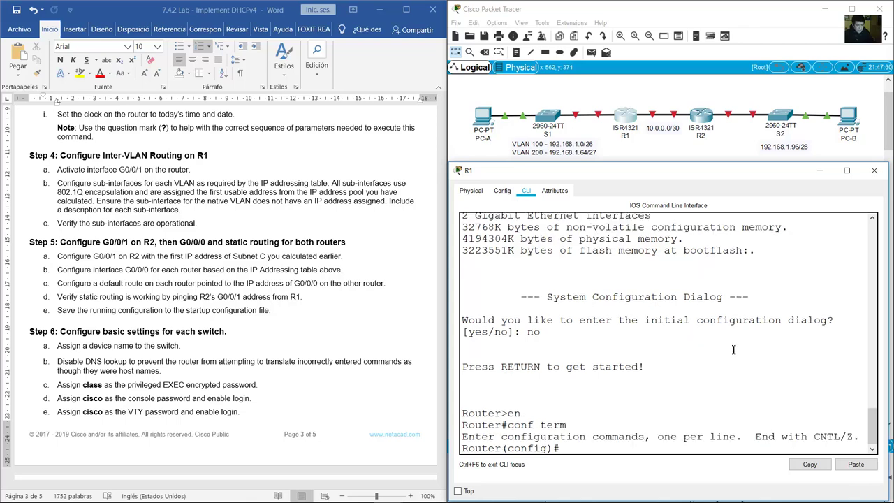
text(hostname R1)
key(Return)
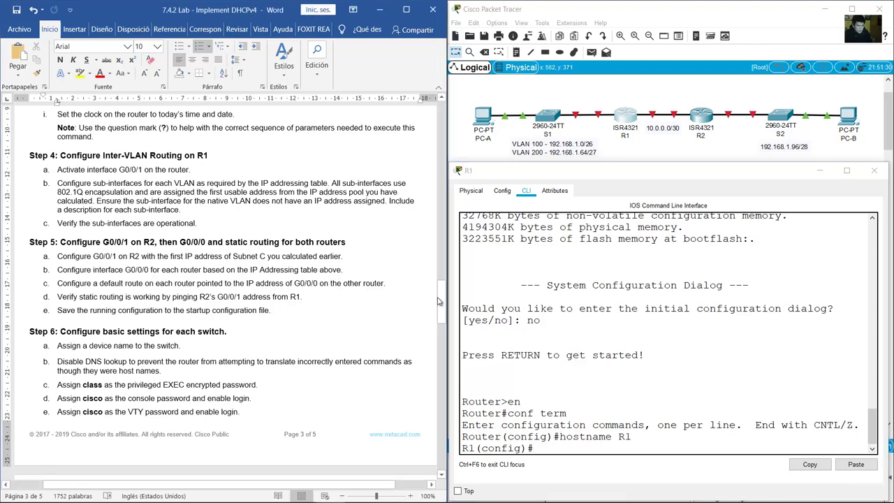
Create sub-interface G0/0/1.100 on R1, taking its name from the lab's Addressing Table.
drag(441, 302, 437, 150)
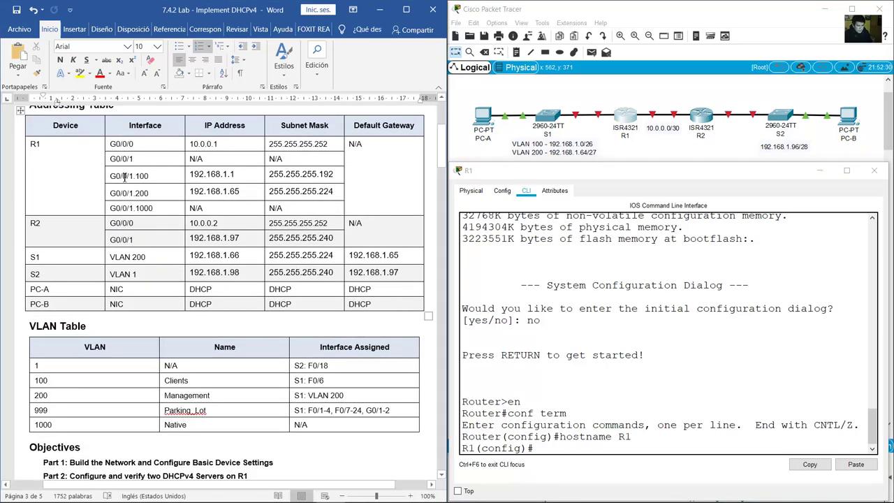
drag(110, 176, 149, 176)
click(581, 386)
text(int g0/)
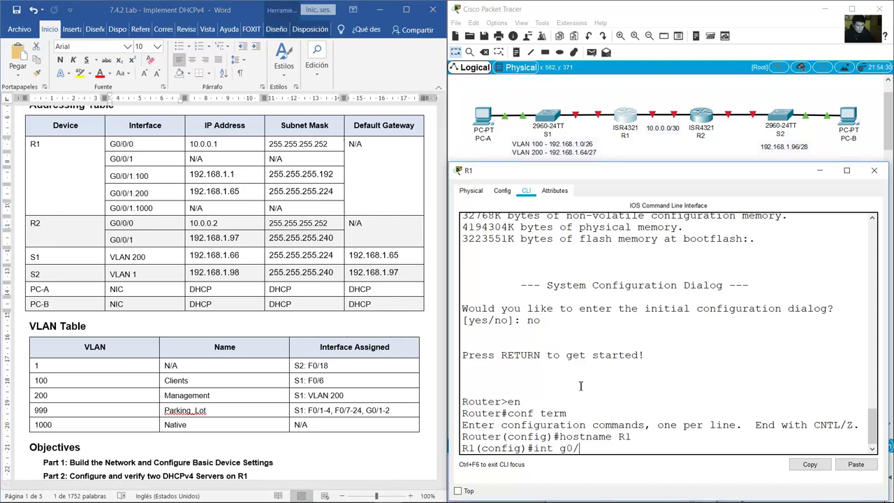
text(0/1.100)
key(Return)
Set 802.1Q encapsulation with VLAN 100 on G0/0/1.100, checking the lab's Step 4 instructions and VLAN Table.
click(339, 245)
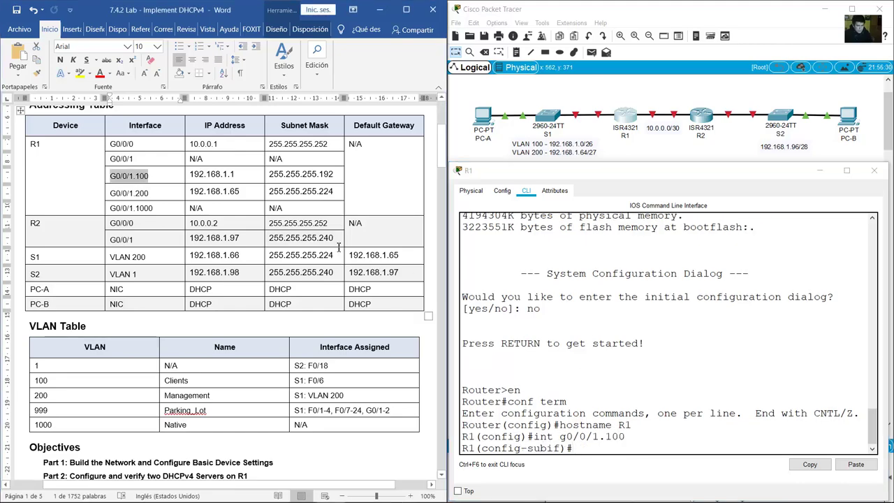
scroll(339, 246, down, 20)
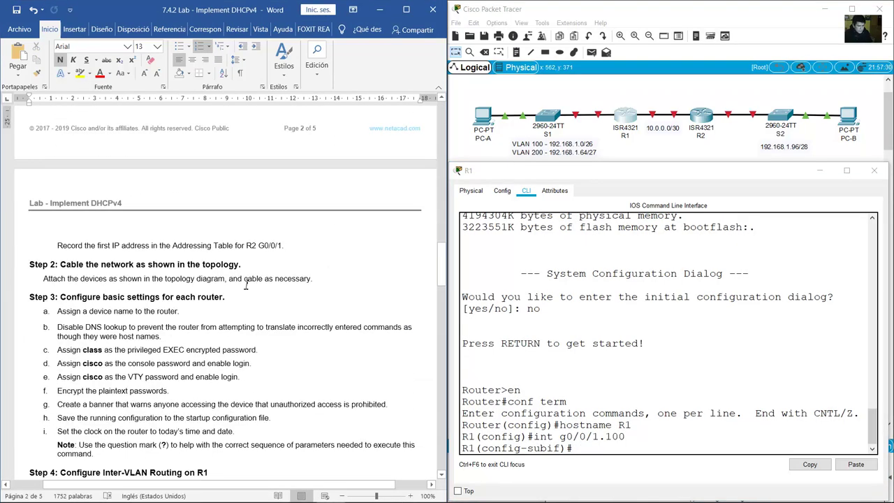
scroll(246, 284, down, 5)
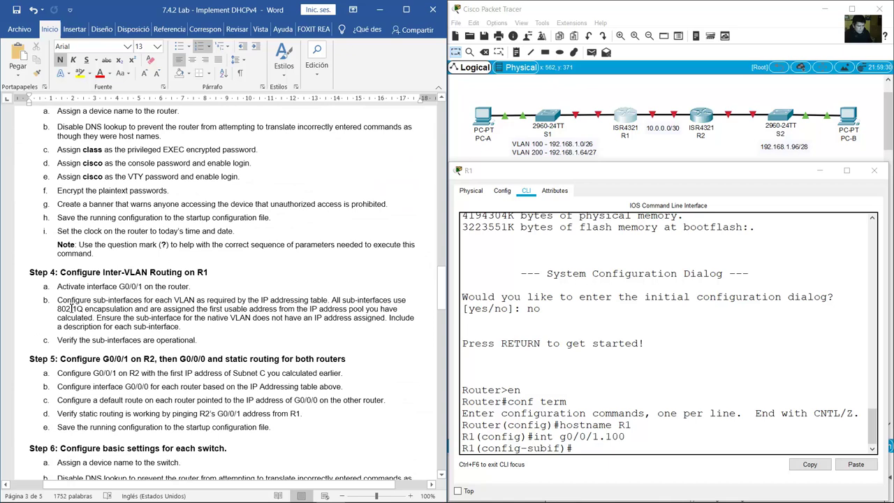
drag(72, 308, 95, 310)
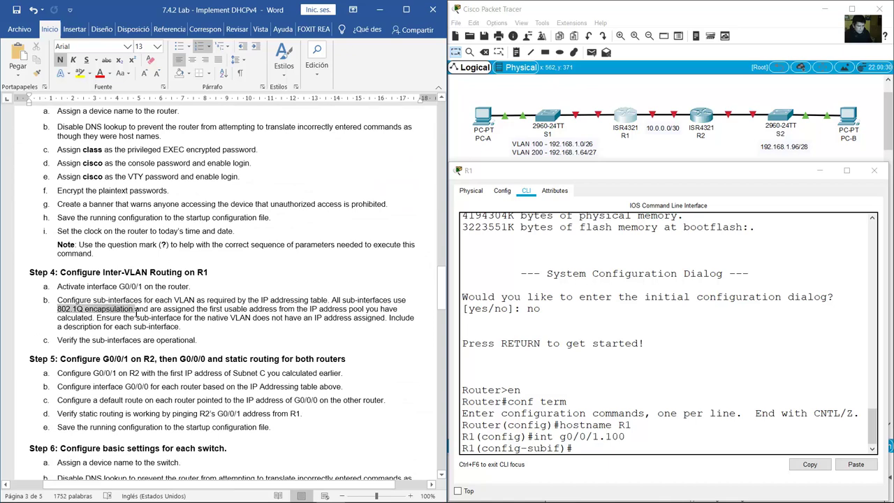
click(730, 436)
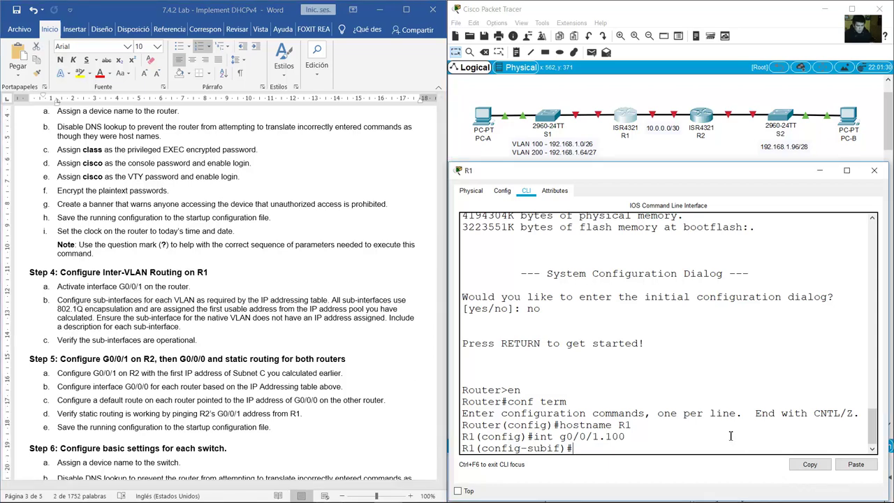
text(encapsulation )
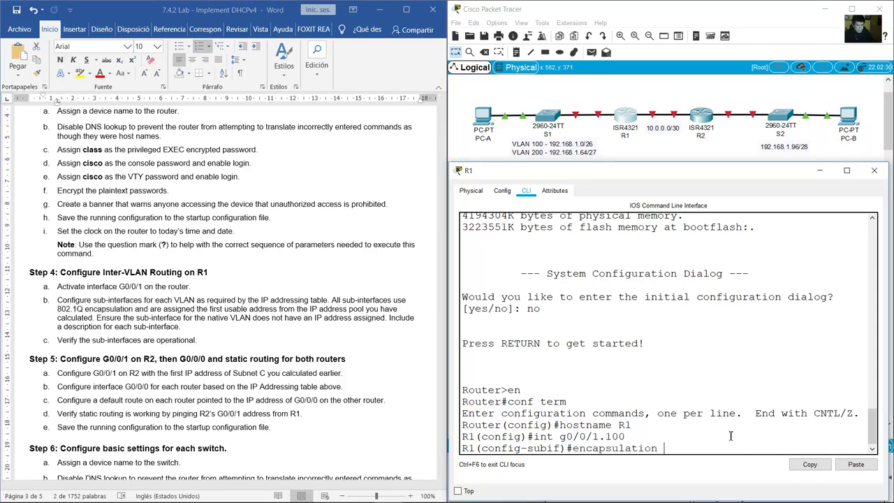
text(dot1q)
key(alt+Tab)
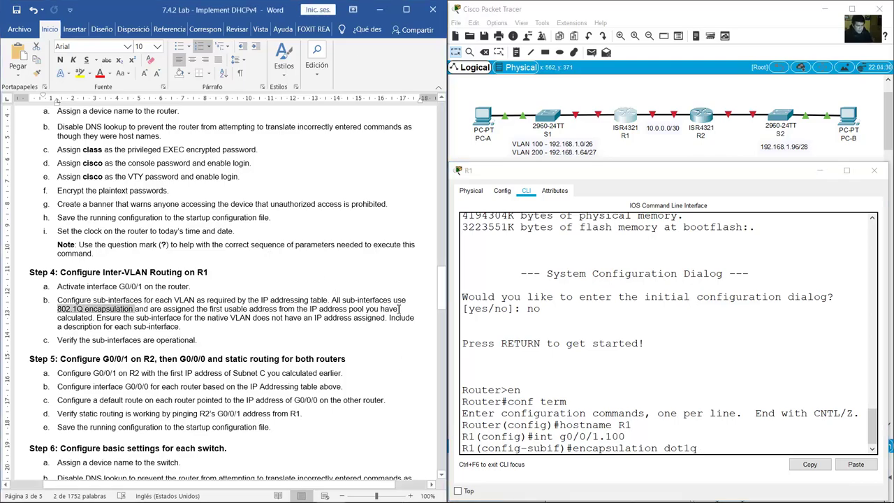
drag(440, 287, 440, 148)
drag(149, 184, 136, 184)
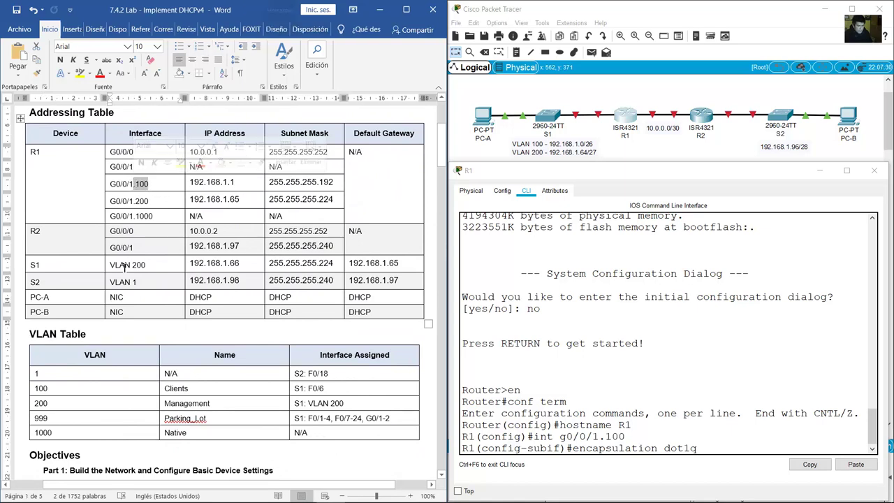
drag(38, 389, 227, 391)
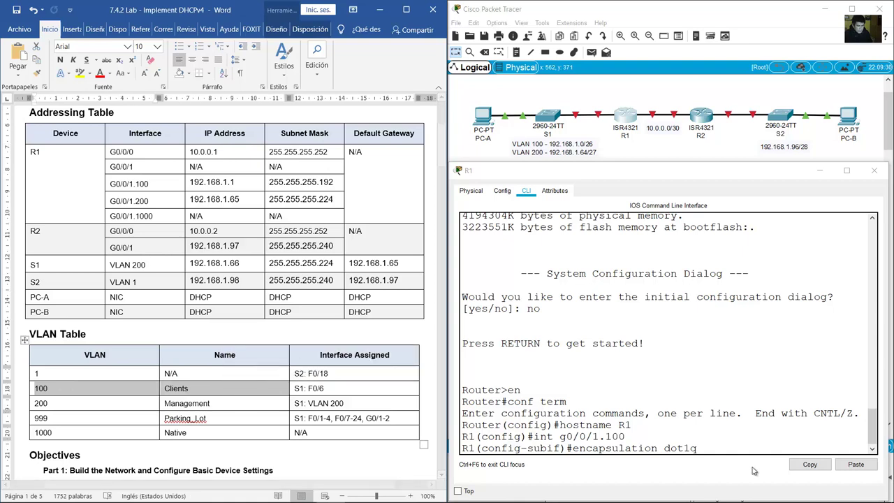
click(699, 311)
text(10)
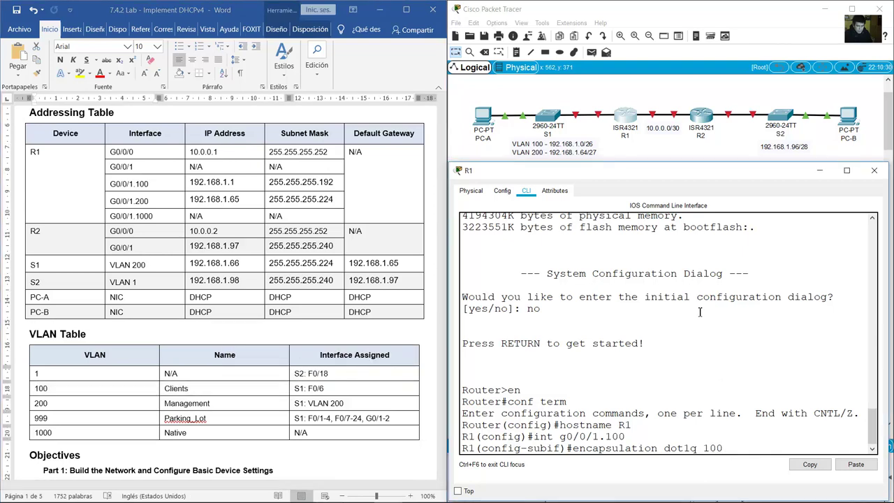
text(0)
key(Return)
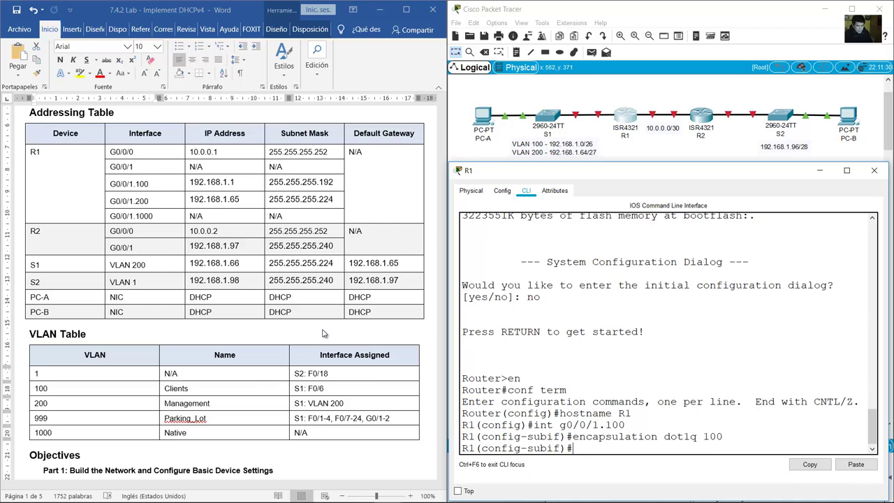
Assign IP address 192.168.1.1 with mask 255.255.255.192 to sub-interface G0/0/1.100, as listed in the Addressing Table.
click(199, 181)
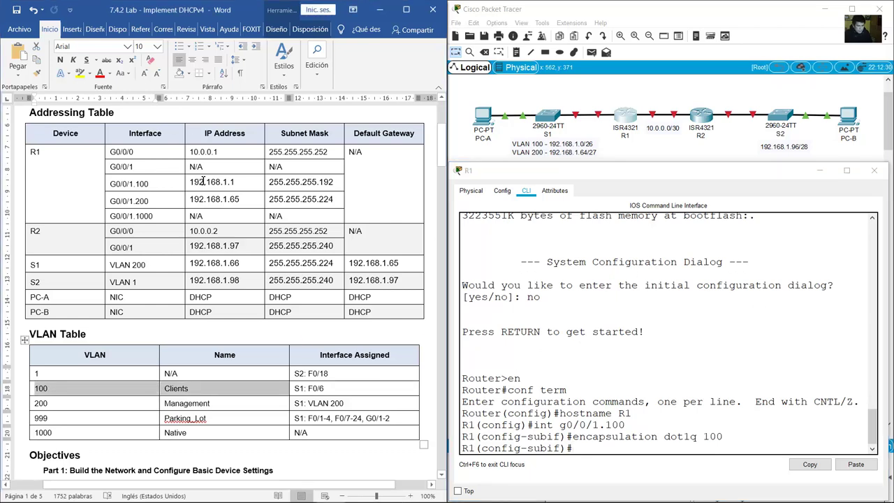
drag(201, 180, 314, 182)
click(645, 317)
text(ip ad)
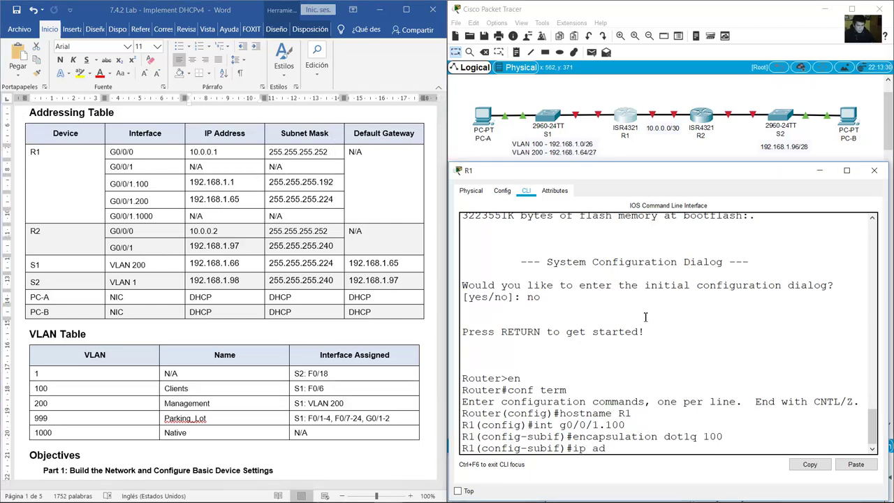
text(dress 192.168.1.1 255.25)
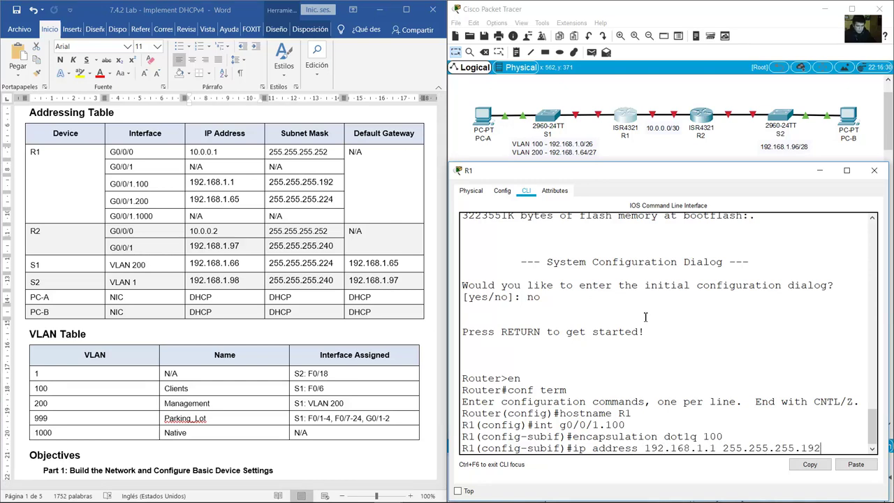
text(5.255.192)
key(Return)
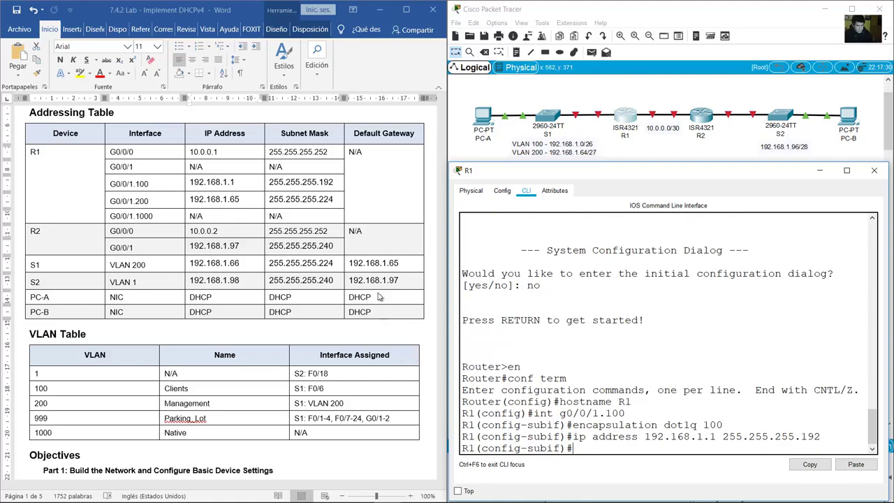
Add the description Clients to sub-interface G0/0/1.100, using the VLAN 100 name from the VLAN Table.
click(444, 189)
drag(442, 157, 441, 302)
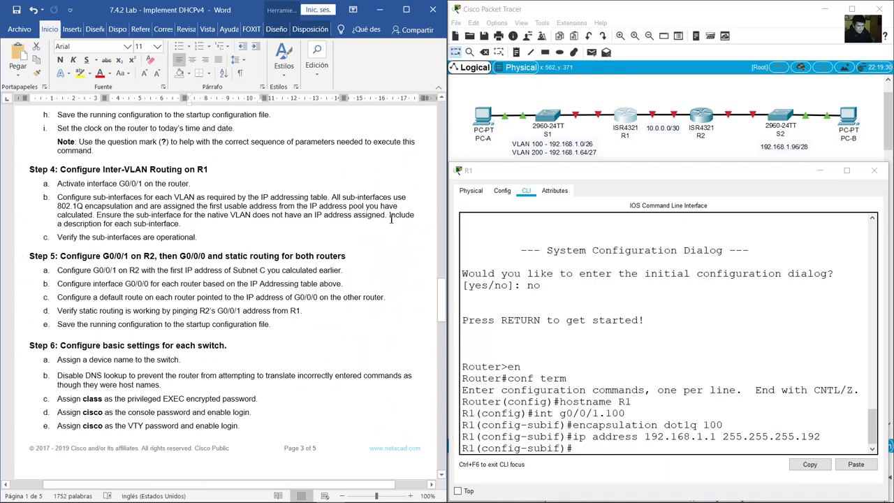
drag(389, 217, 132, 234)
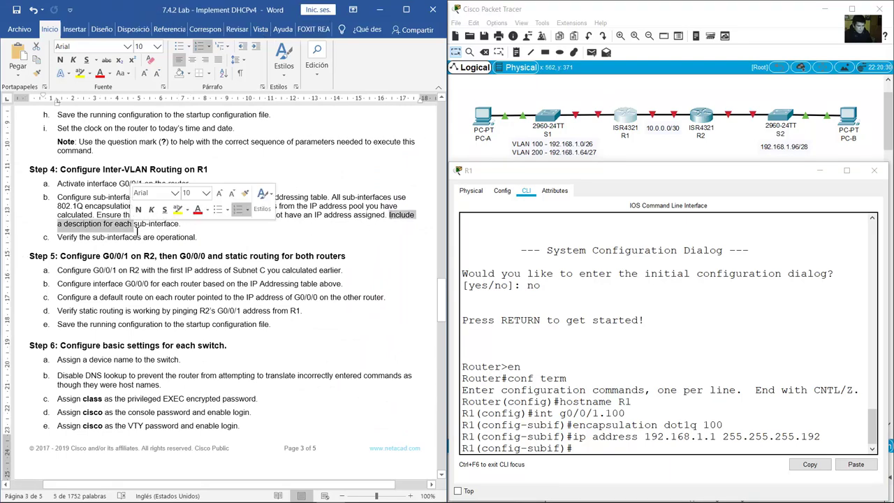
click(654, 419)
text(descr)
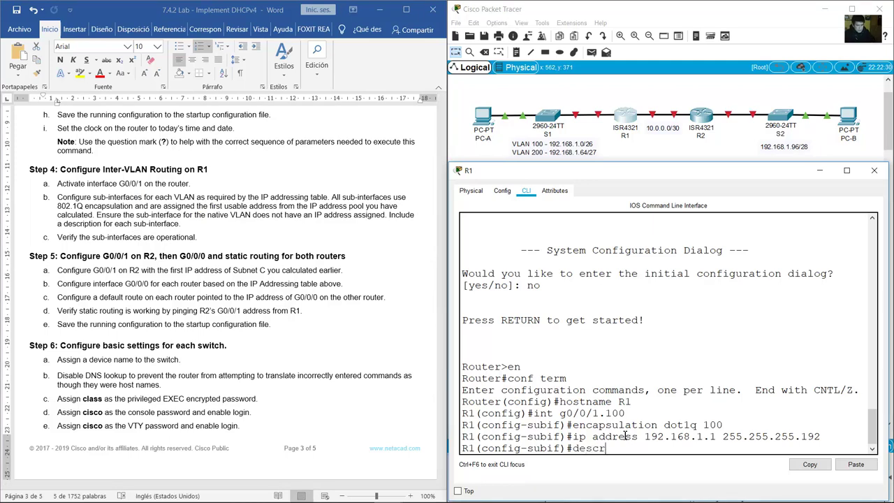
text(iption)
click(440, 300)
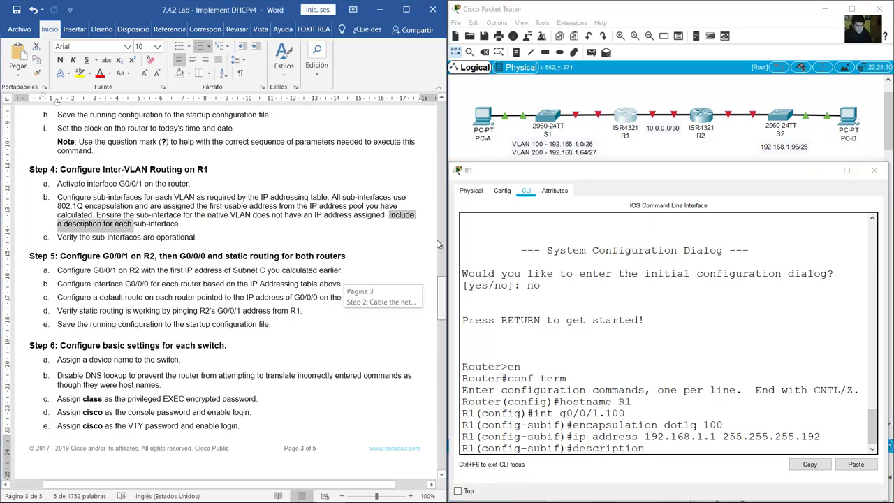
drag(438, 244, 440, 150)
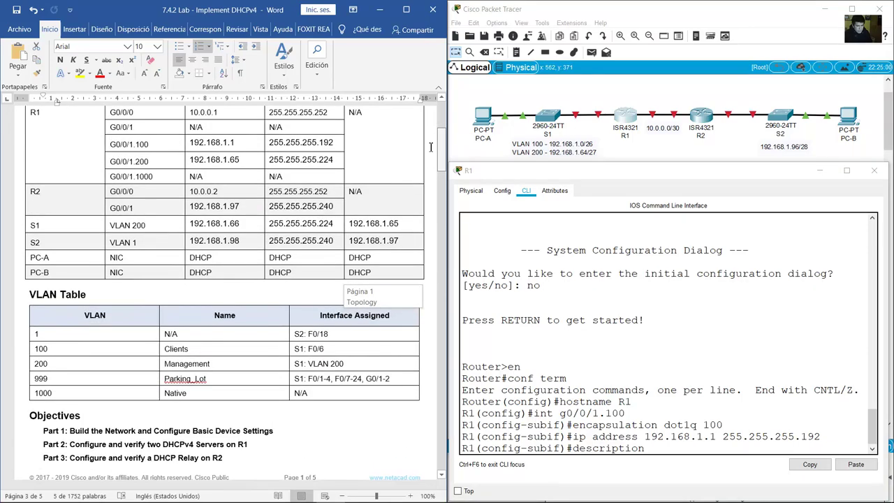
double_click(176, 349)
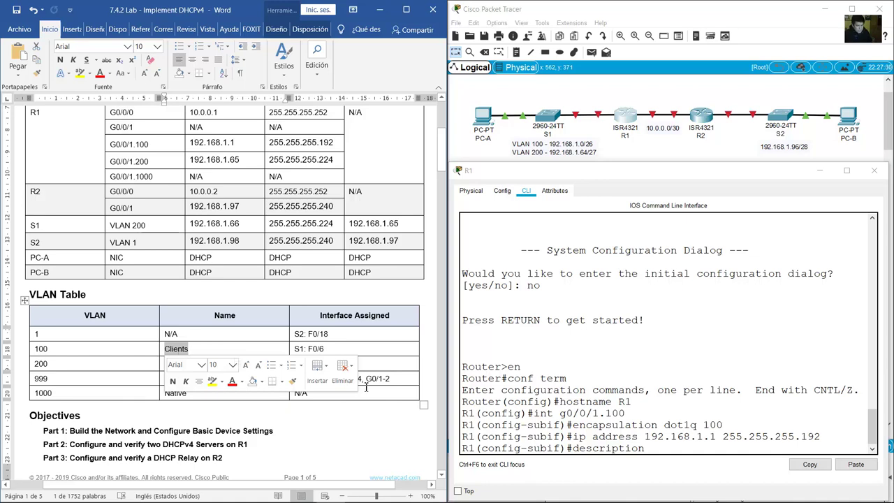
click(693, 295)
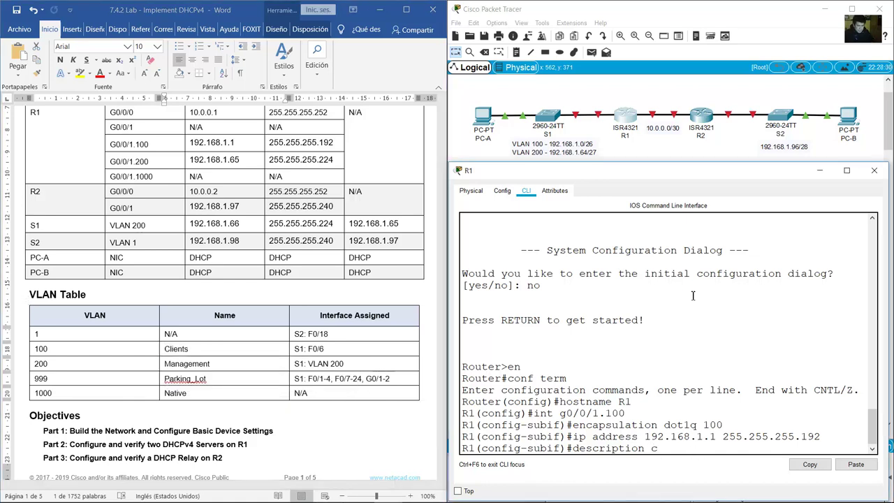
text(lien)
key(BackSpace)
text(C)
key(Return)
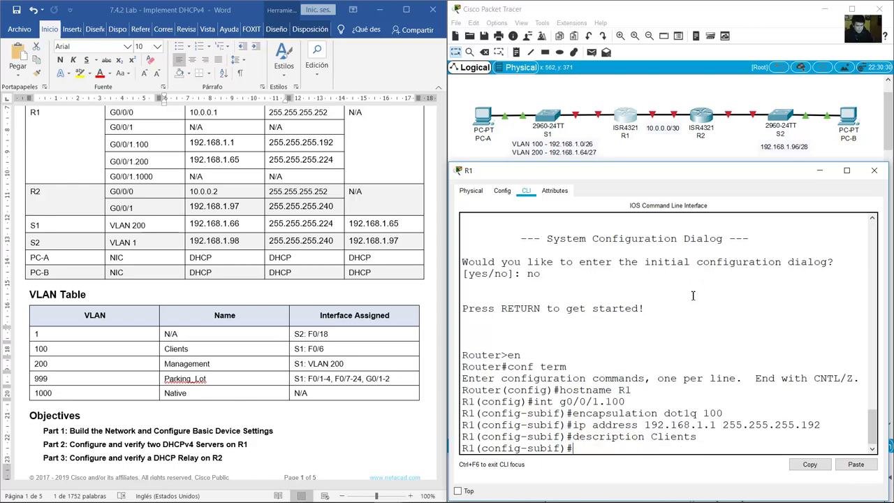
Create sub-interface G0/0/1.200 on R1 by reusing the earlier interface command with the number from the Addressing Table.
click(103, 197)
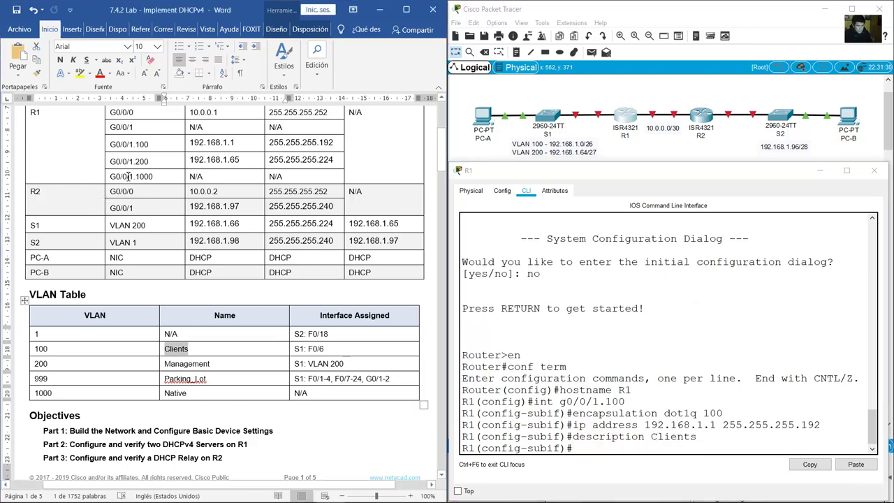
drag(148, 162, 109, 161)
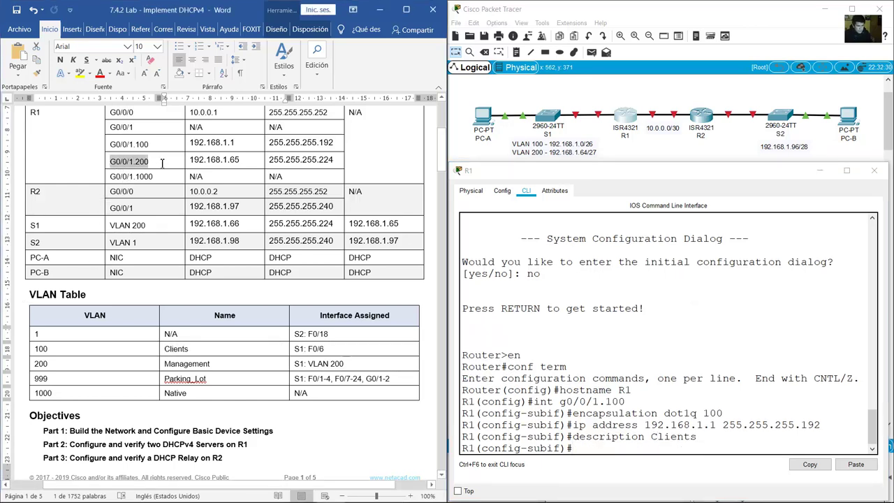
click(714, 399)
key(Up)
key(Up)
key(Up)
key(Up)
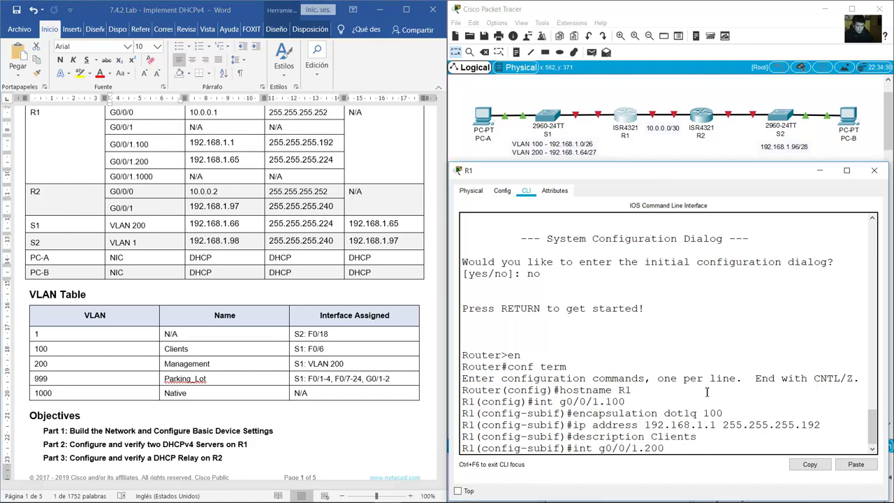
key(BackSpace)
text(2)
key(Return)
Set 802.1Q encapsulation with VLAN 200 on sub-interface G0/0/1.200, reusing the earlier encapsulation command.
key(Up)
key(Up)
key(Up)
key(Up)
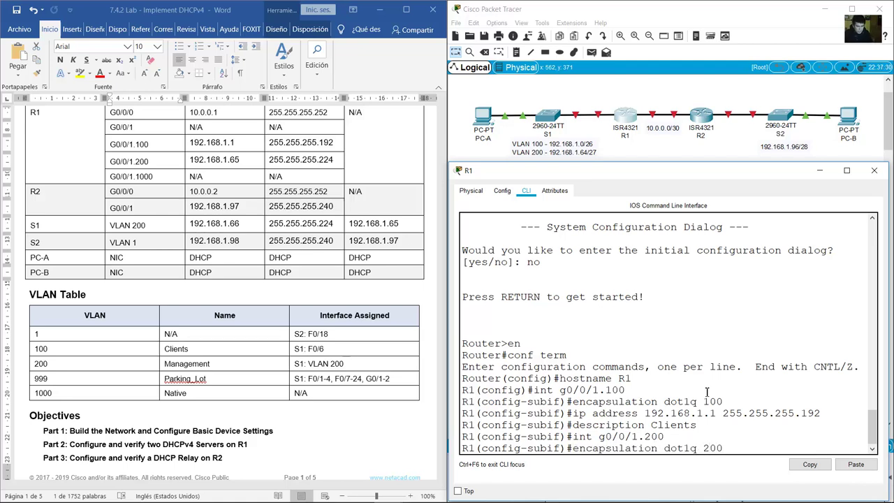
key(Return)
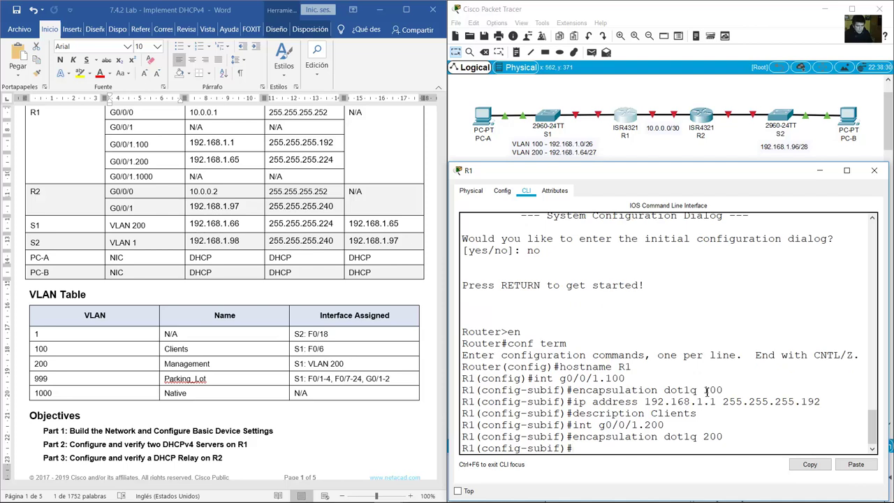
Recall the earlier IP address command for editing at the end of its host address on sub-interface G0/0/1.200.
key(Up)
key(Up)
key(Up)
key(Up)
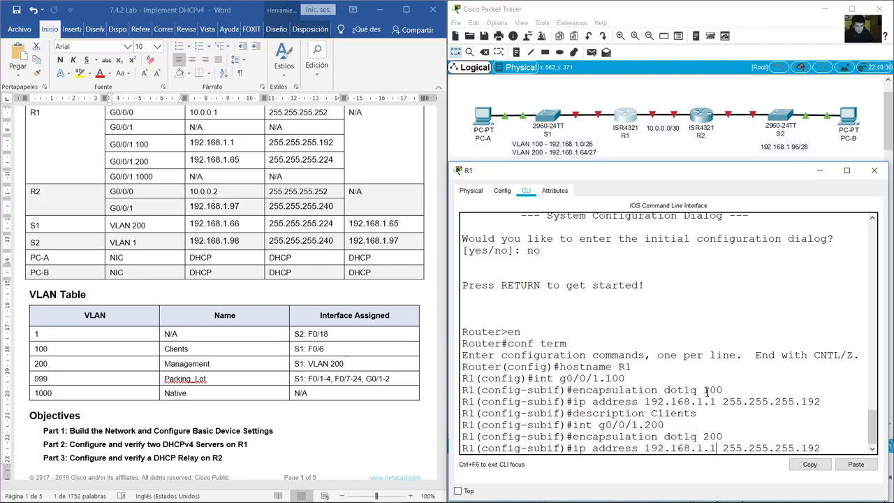
Assign IP address 192.168.1.65 with mask 255.255.255.224 to R1 subinterface g0/0/1.200, matching the Addressing Table.
key(BackSpace)
text(65)
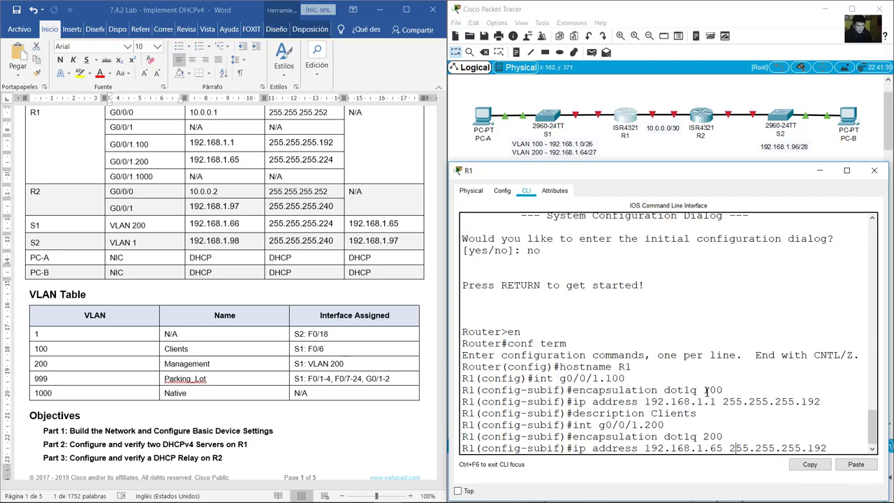
key(BackSpace)
key(BackSpace)
key(BackSpace)
text(22)
drag(238, 162, 319, 167)
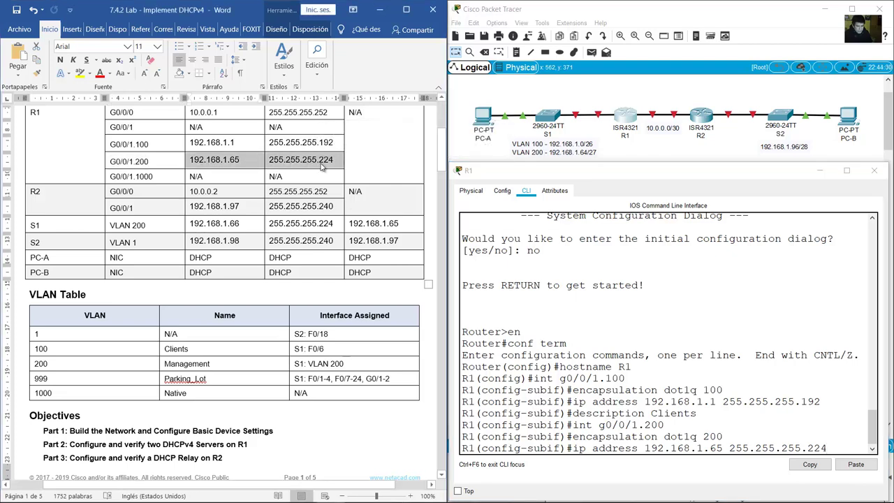
click(681, 375)
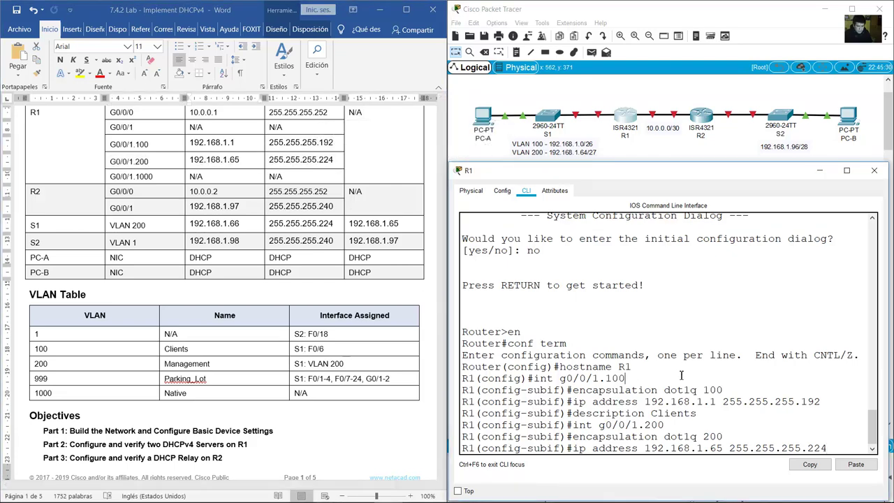
key(Return)
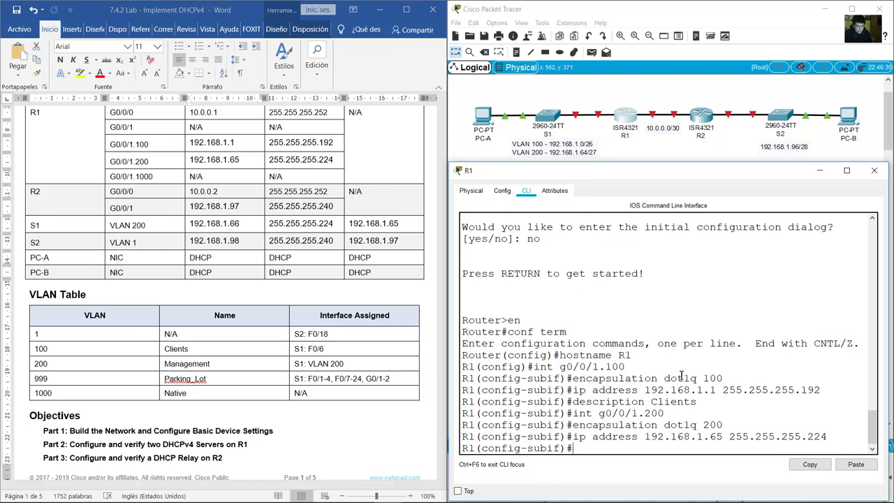
Set the description of R1 subinterface g0/0/1.200 to Management, matching the VLAN 200 name in the VLAN Table.
key(Up)
key(Up)
key(Up)
key(Up)
key(Up)
key(Down)
key(BackSpace)
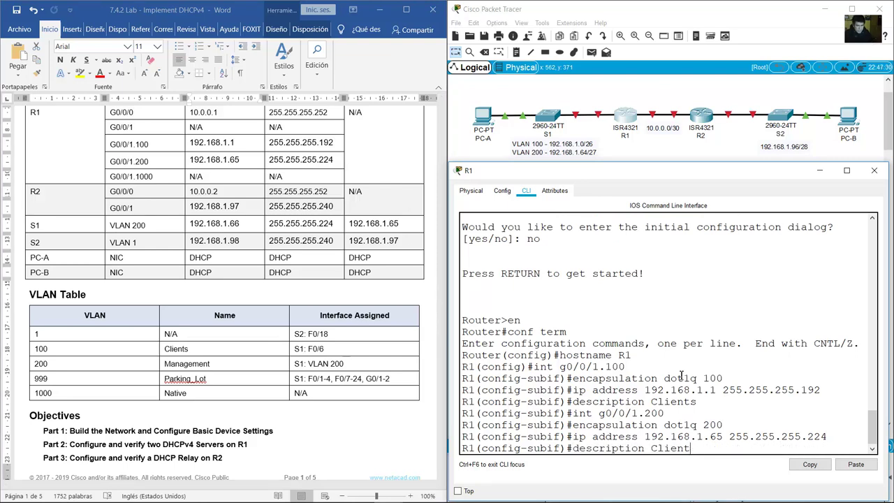
key(BackSpace)
key(BackSpace)
text(Managemen)
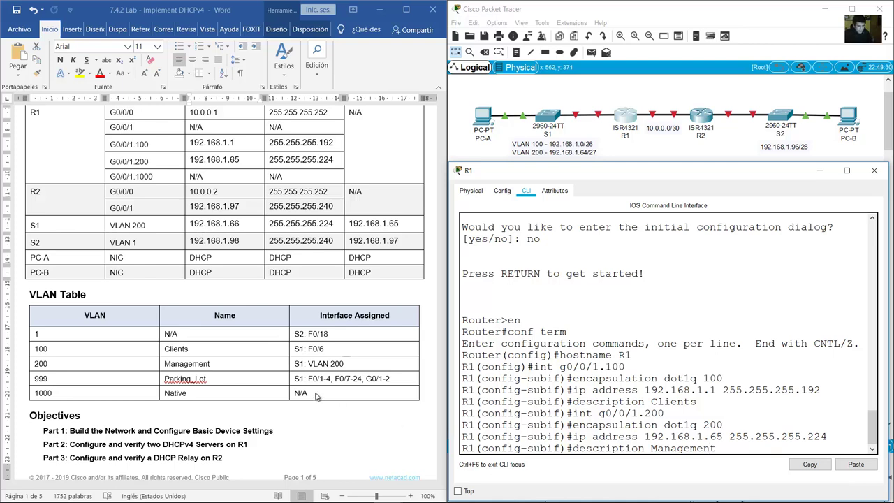
key(alt+Tab)
drag(83, 363, 242, 365)
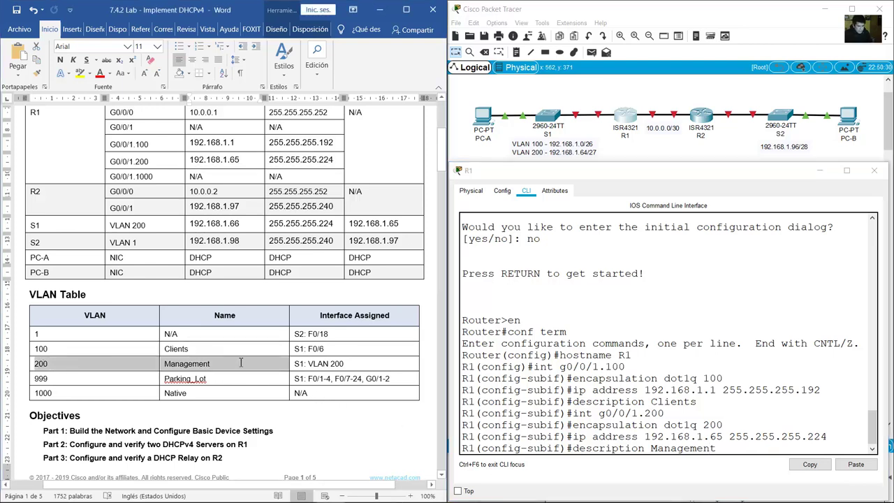
click(627, 330)
key(Return)
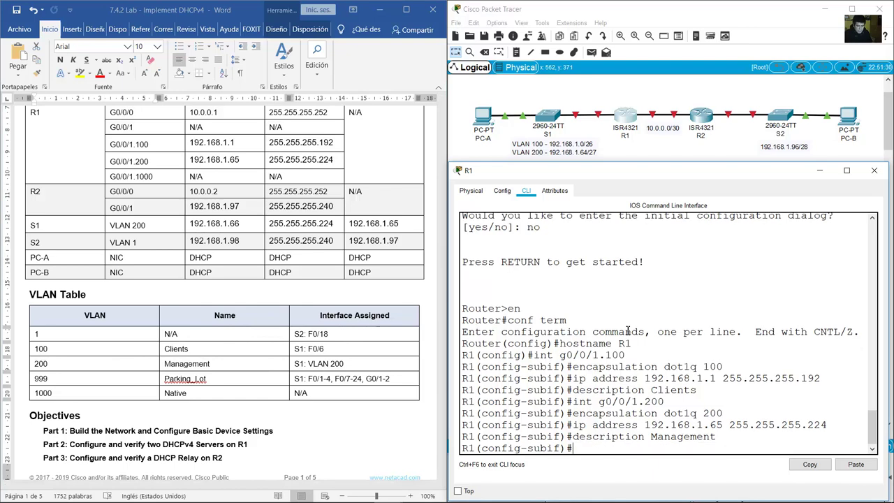
Create subinterface g0/0/1.1000 on R1, as listed in the Addressing Table.
key(alt+Tab)
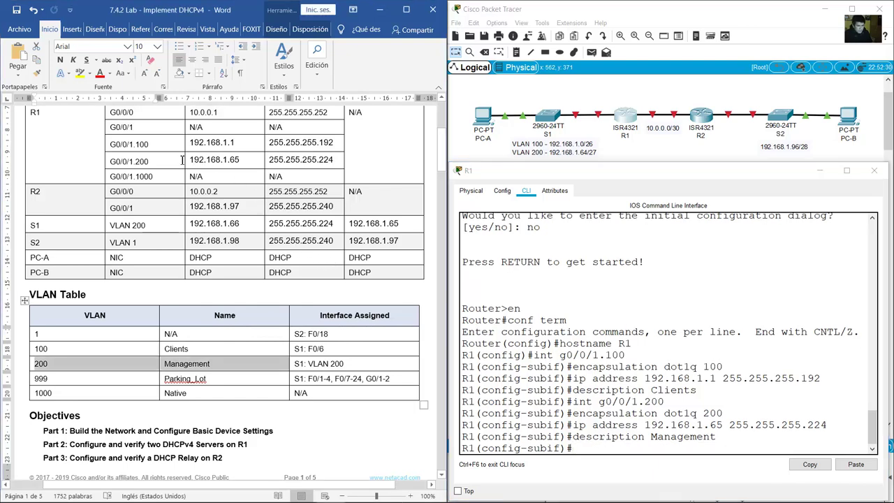
drag(111, 175, 167, 176)
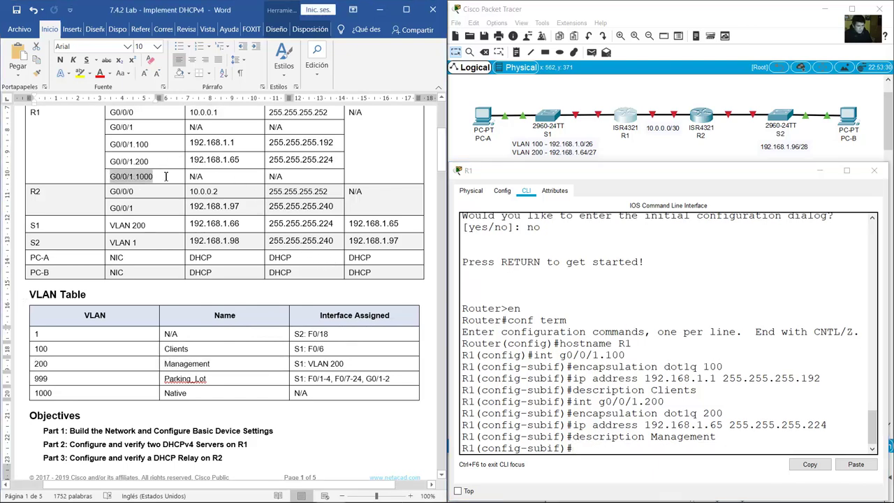
click(642, 308)
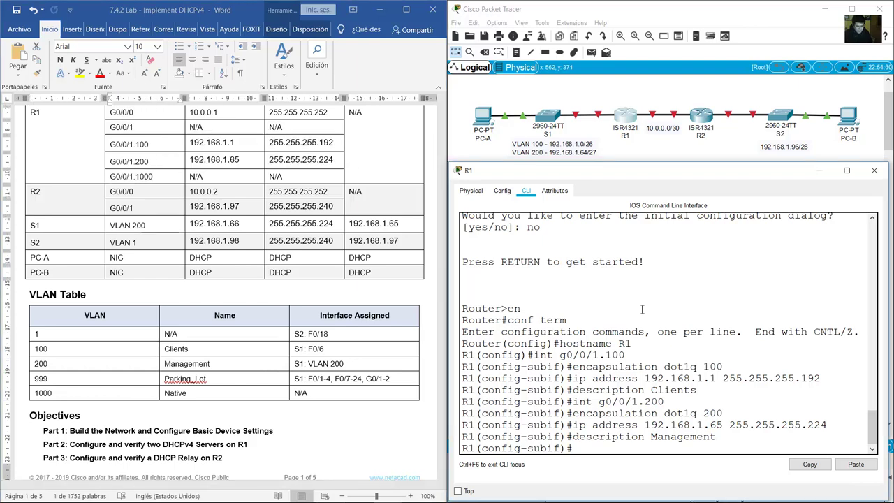
text(int g0/0/1.1)
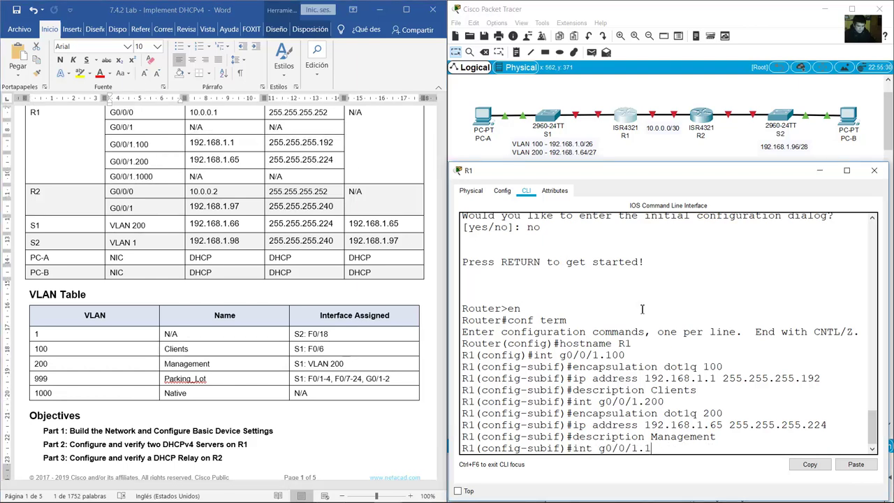
text(000)
key(Return)
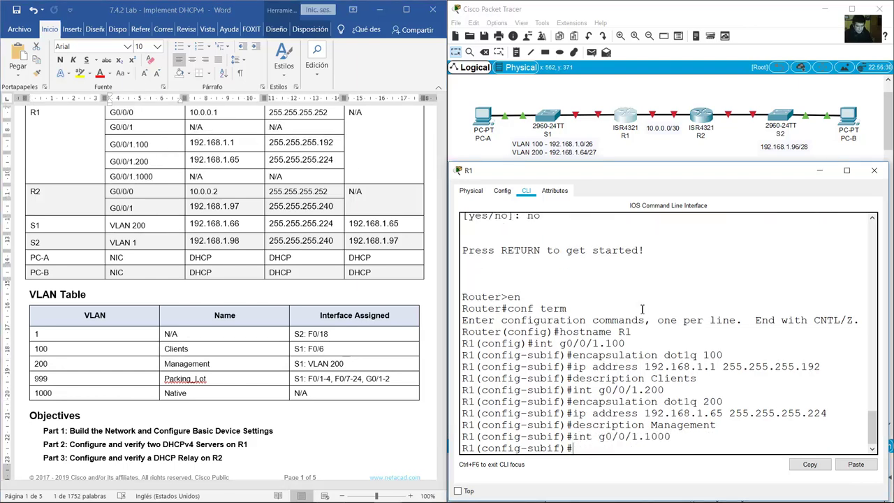
Configure subinterface g0/0/1.1000 with dot1q encapsulation for VLAN 1000 as the native VLAN.
text(encapsulation dot1q 200)
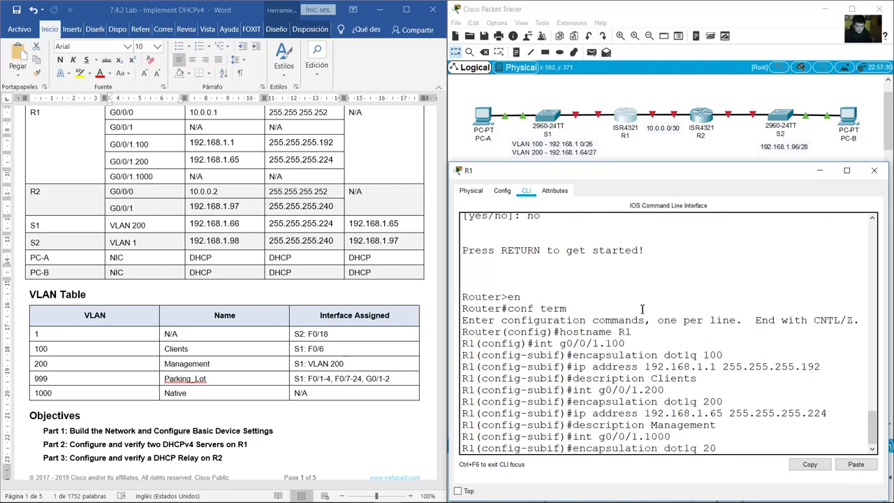
key(BackSpace)
key(BackSpace)
double_click(134, 178)
double_click(132, 177)
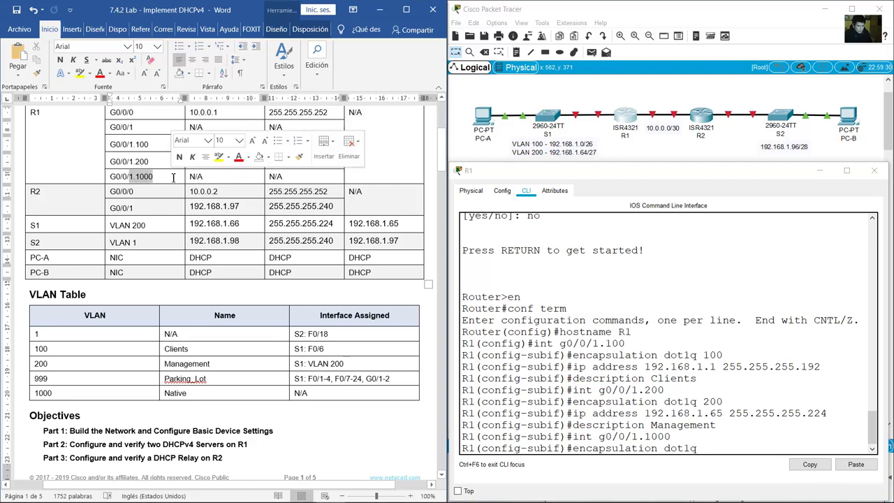
drag(59, 395, 201, 399)
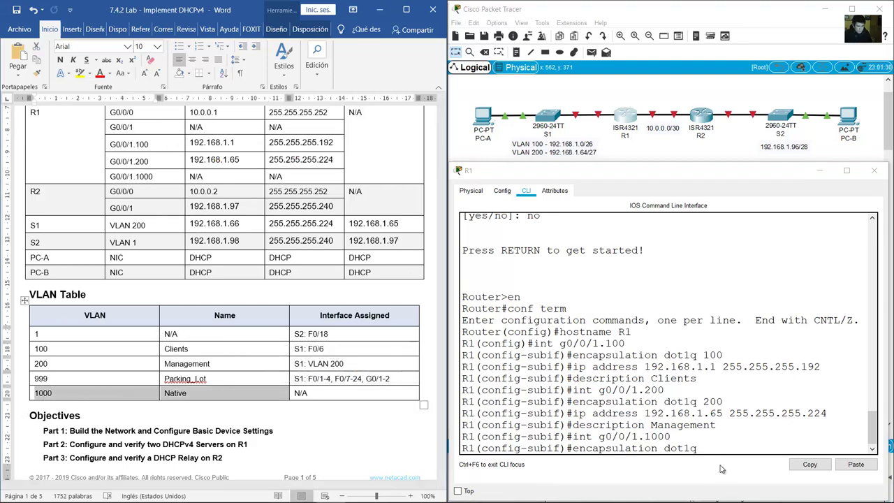
click(672, 440)
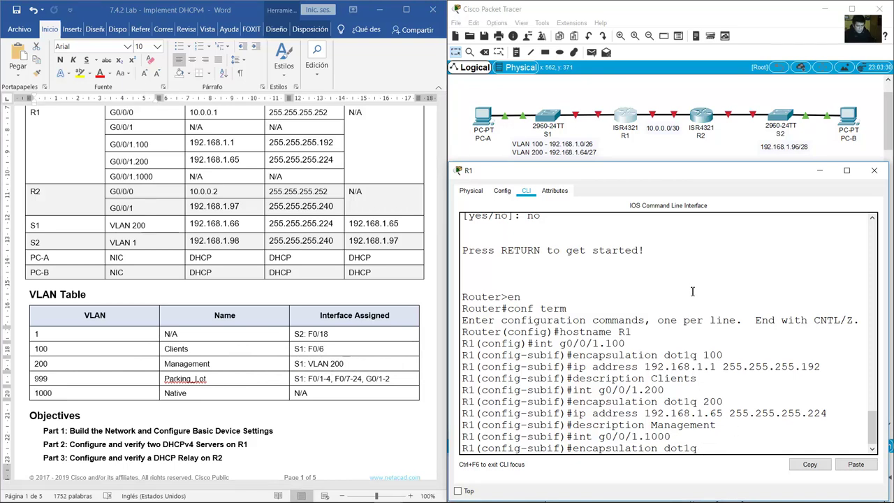
text(1000 native)
key(Return)
Set the description of R1 subinterface g0/0/1.1000 to Native.
key(Up)
key(Up)
key(Up)
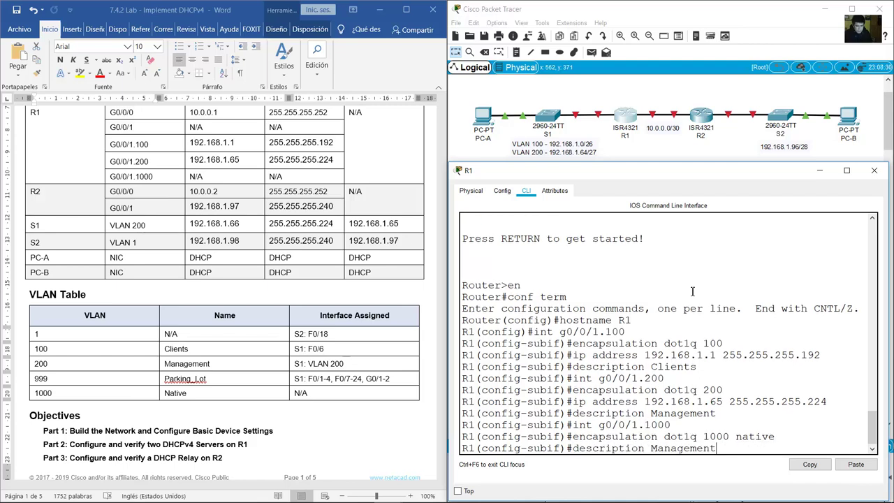
key(BackSpace)
key(BackSpace)
key(BackSpace)
key(BackSpace)
key(BackSpace)
key(BackSpace)
key(BackSpace)
key(BackSpace)
key(BackSpace)
key(BackSpace)
text(Native)
key(Return)
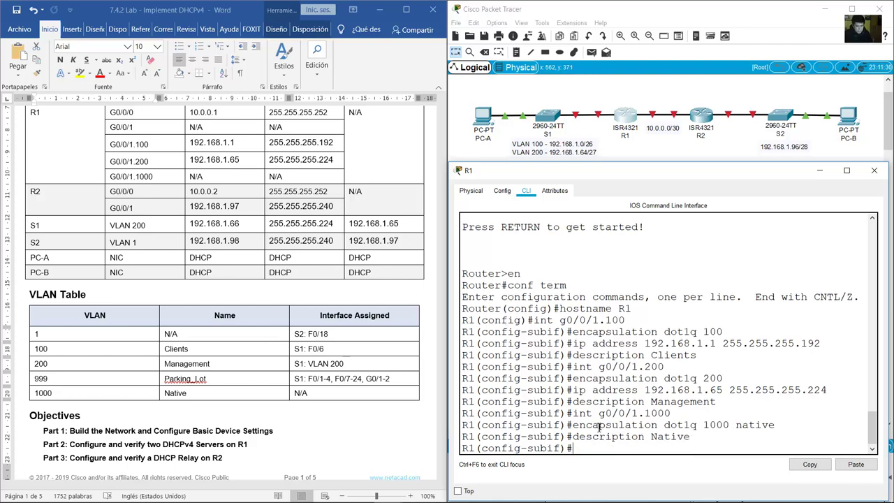
Compare the g0/0/1.1000 commands with the Addressing Table and the lab's Step 4 requirement for the native VLAN subinterface.
drag(593, 413, 630, 437)
drag(168, 180, 292, 177)
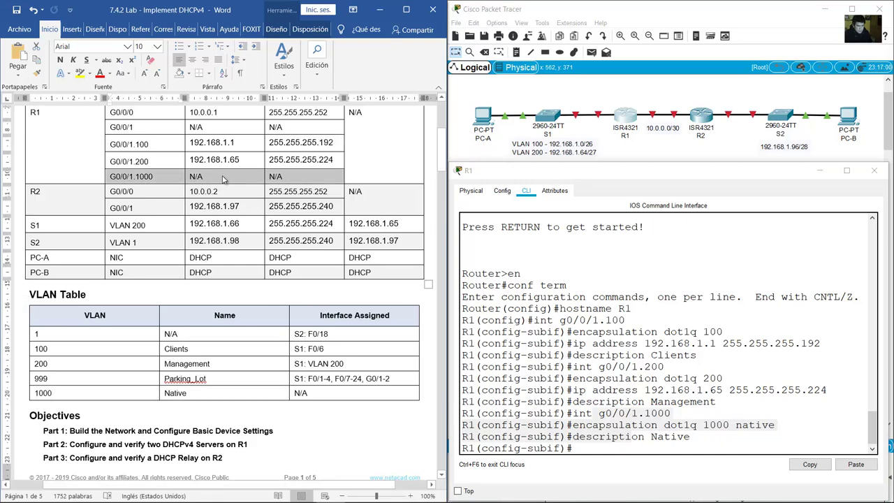
scroll(224, 179, down, 20)
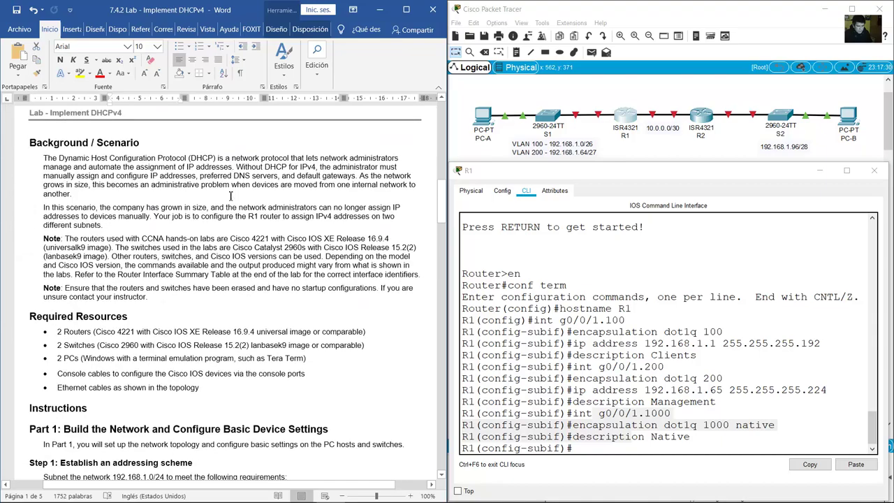
scroll(231, 195, down, 15)
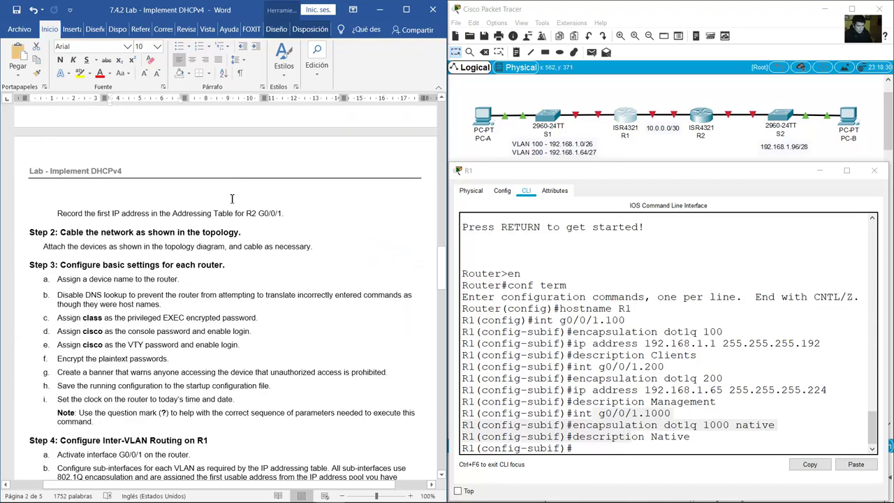
scroll(233, 201, down, 1)
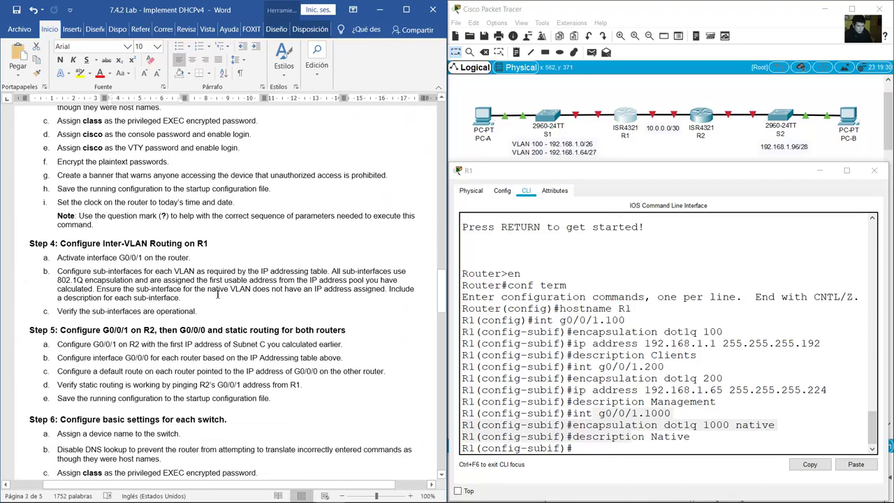
drag(110, 291, 353, 291)
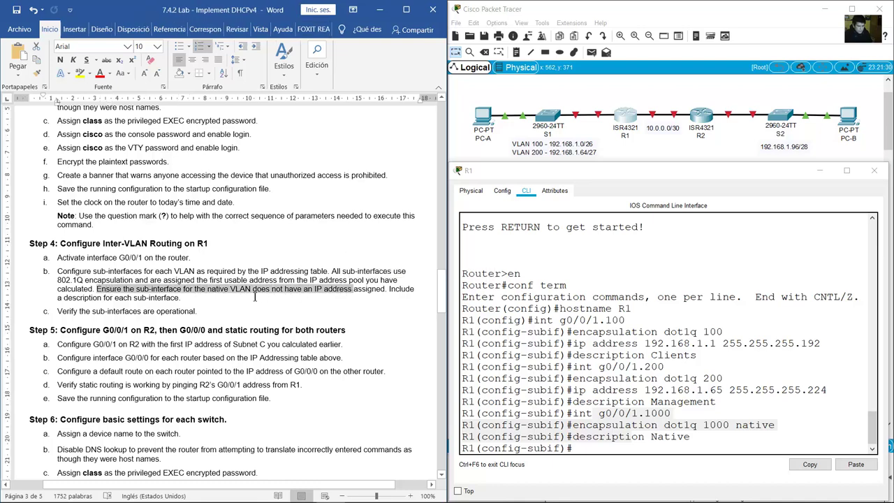
scroll(273, 282, down, 4)
scroll(272, 282, up, 2)
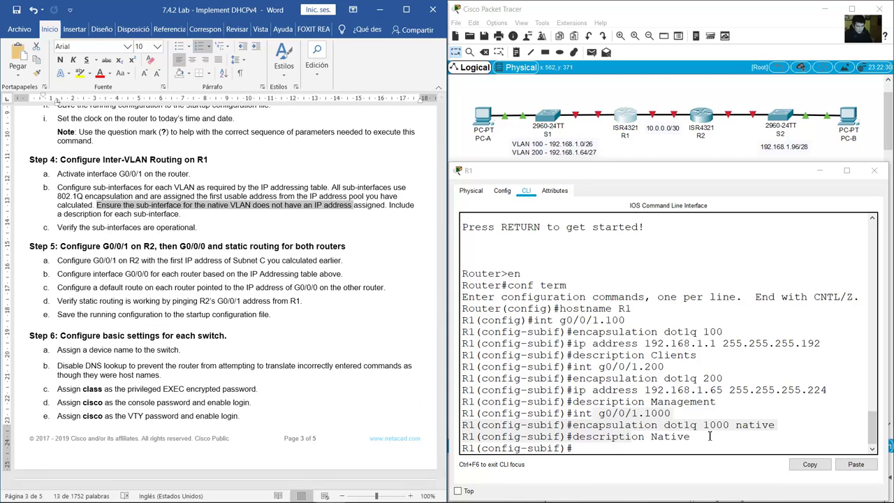
Activate R1's physical interface g0/0/1 with no shutdown, as required by Step 4 of the lab.
click(245, 246)
drag(122, 177, 155, 174)
click(588, 290)
key(Up)
key(Up)
key(Up)
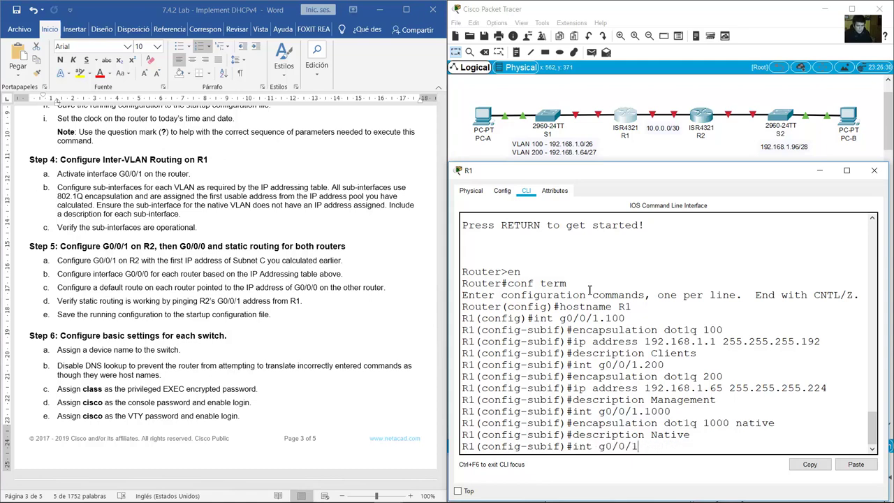
key(Return)
text(no shutdown)
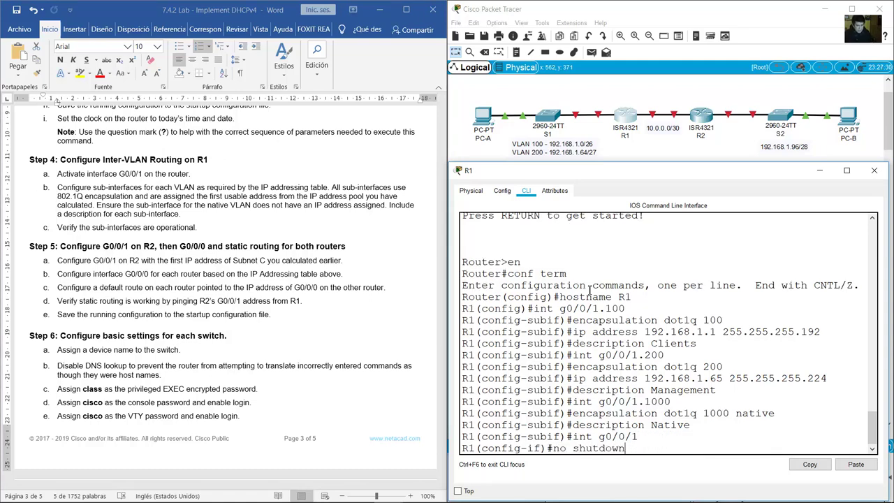
key(Return)
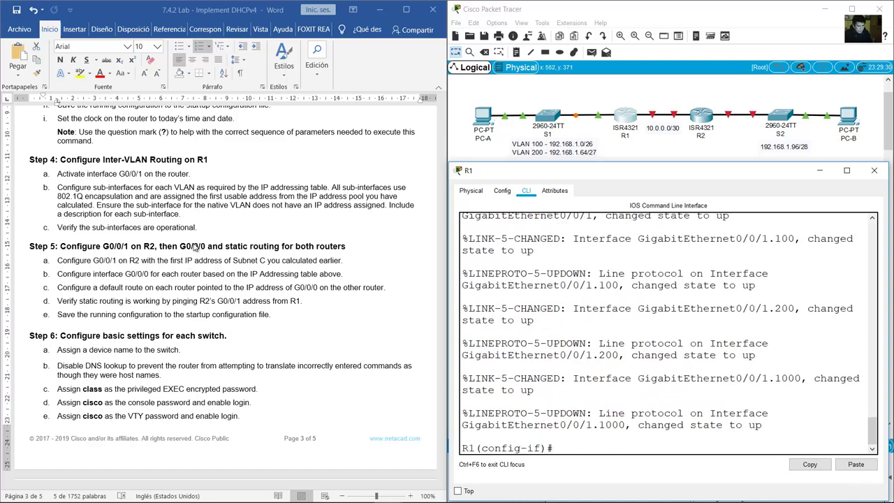
Read the lab's Step 5 instructions on configuring G0/0/1 on R2 and G0/0/0 on both routers.
key(alt+Tab)
scroll(206, 212, down, 1)
scroll(206, 211, down, 2)
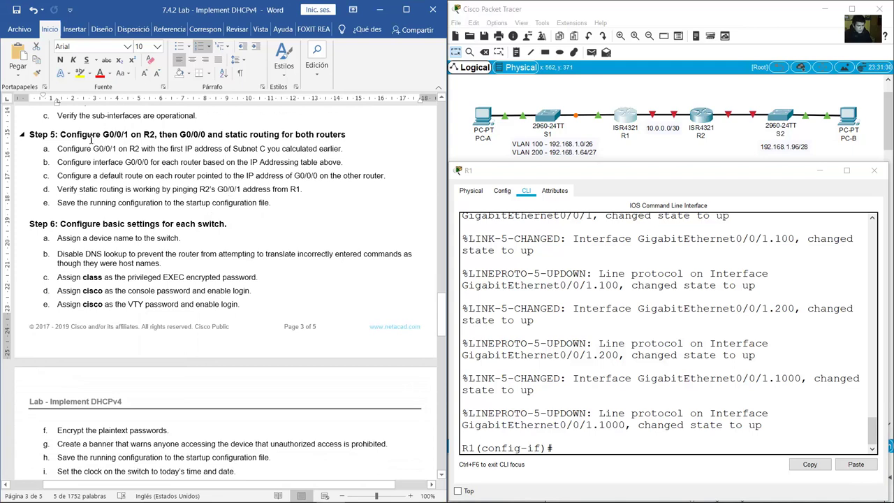
drag(60, 134, 343, 136)
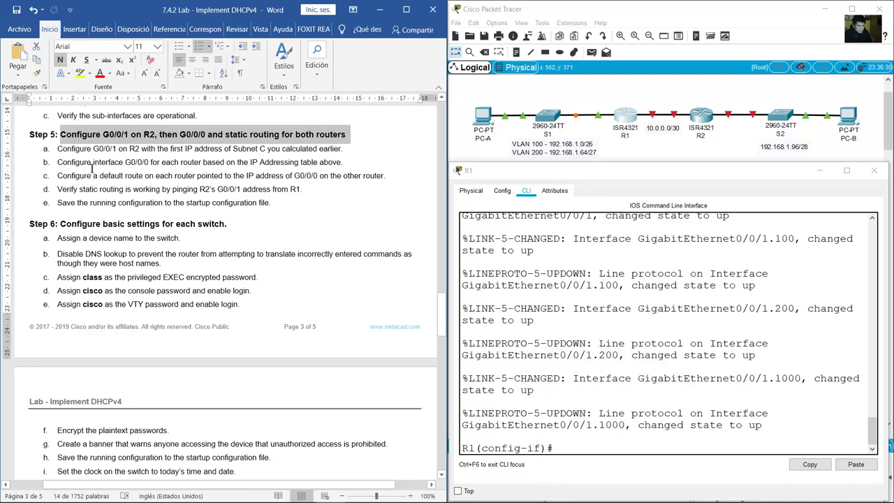
drag(87, 148, 347, 160)
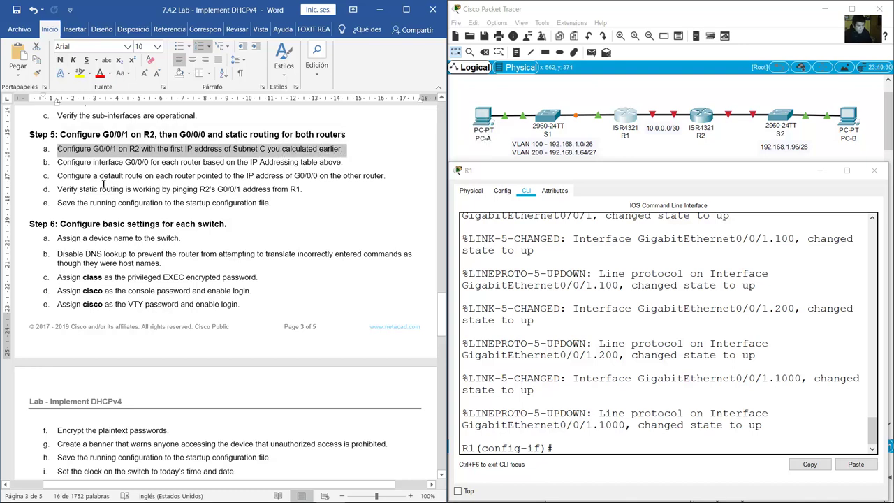
drag(57, 162, 332, 162)
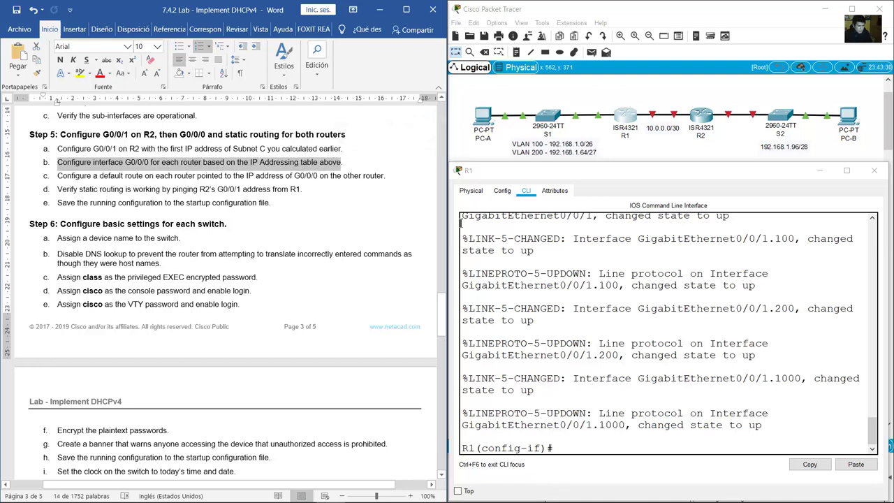
Check R2's rows in the Addressing Table and open the R2 router's device window in Packet Tracer.
drag(441, 318, 436, 142)
click(108, 257)
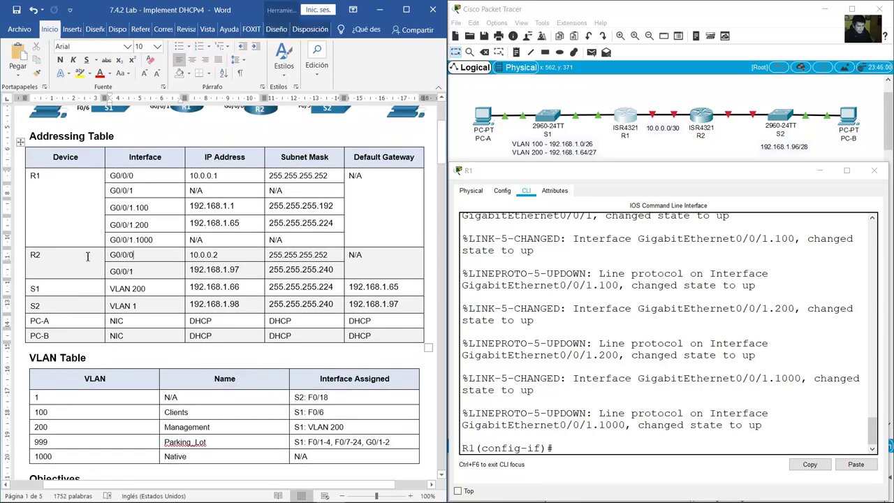
drag(88, 256, 377, 267)
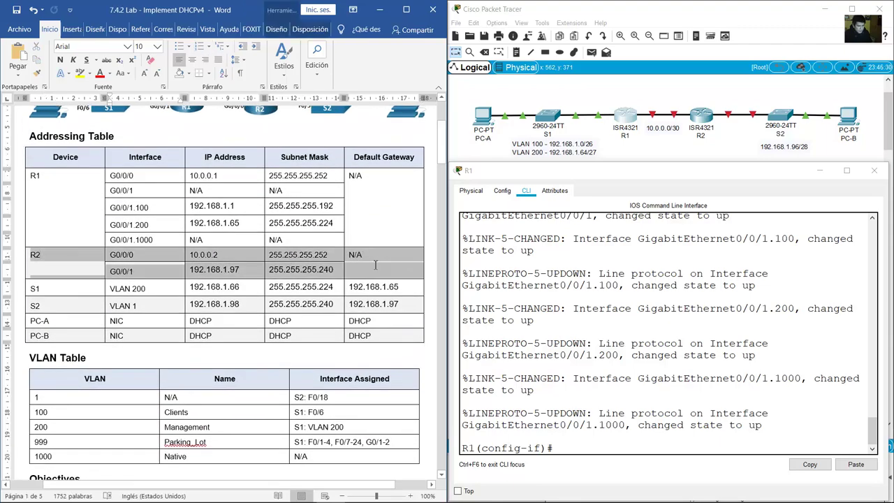
click(706, 118)
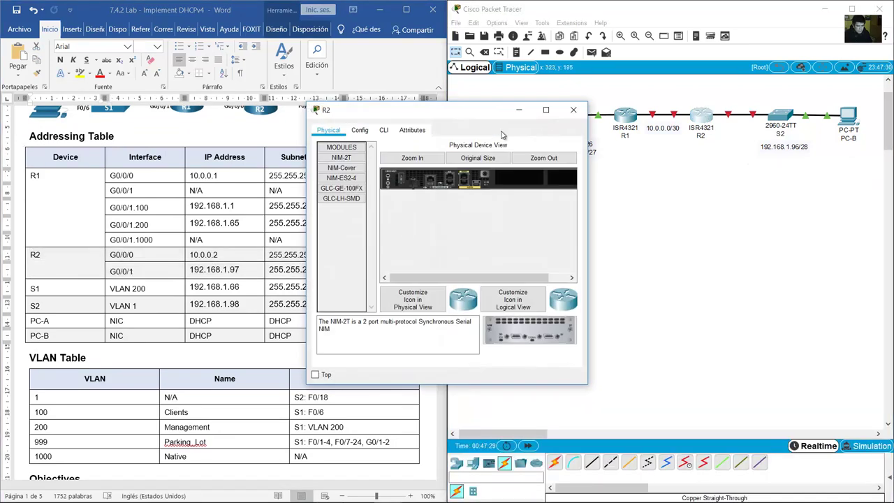
Reposition and enlarge R2's device window, open its command line and decline the initial configuration dialog.
drag(488, 113, 622, 229)
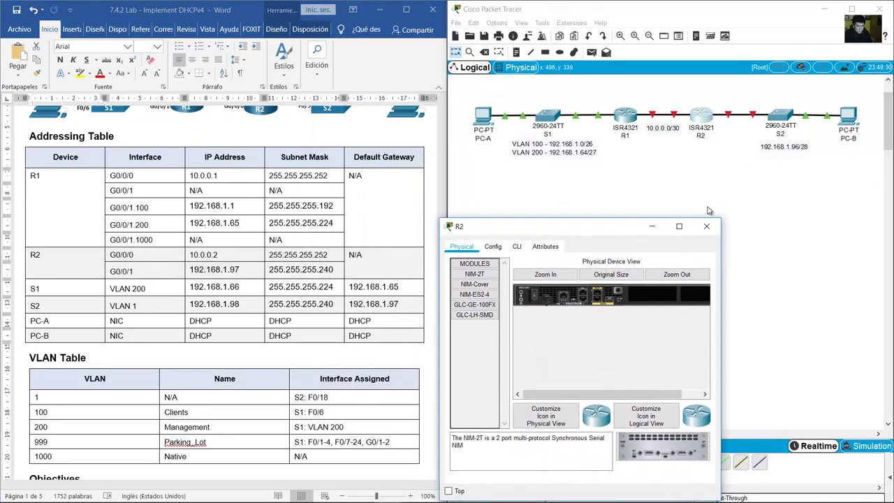
drag(724, 216, 892, 170)
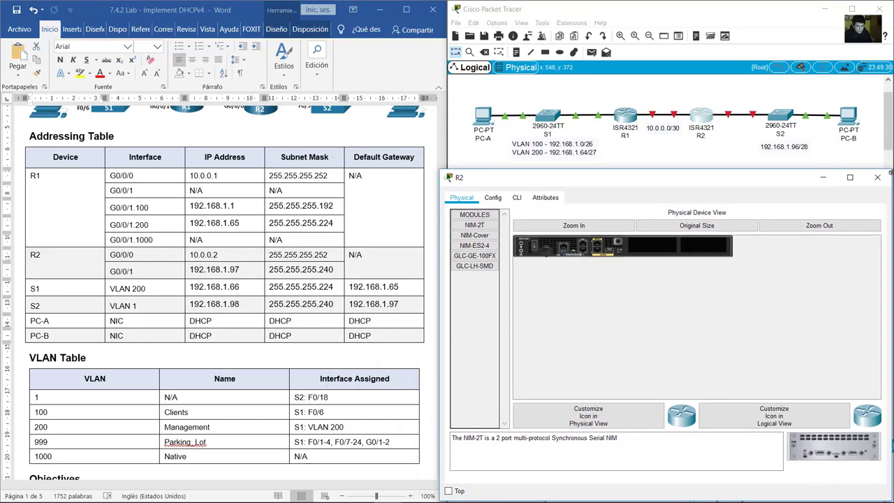
click(514, 200)
text(no)
key(Return)
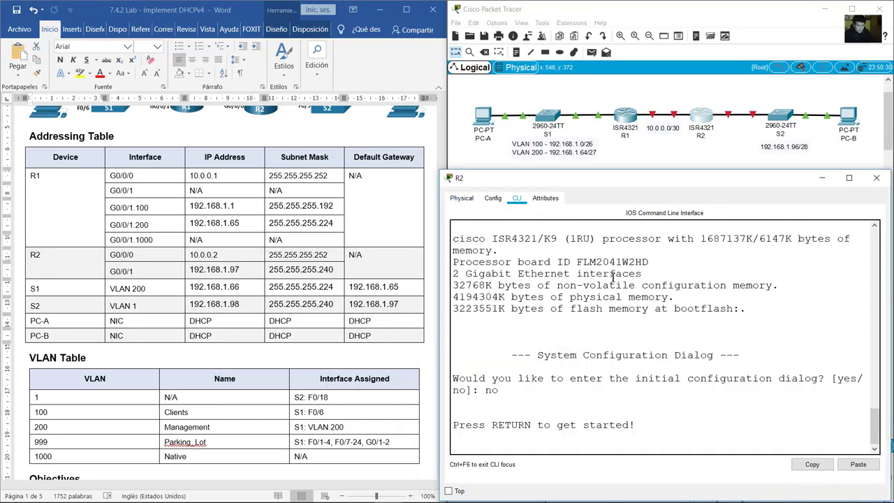
Enter global configuration mode on the second router and set its hostname to R2.
key(Return)
text(en)
key(Return)
text(conf term)
key(Return)
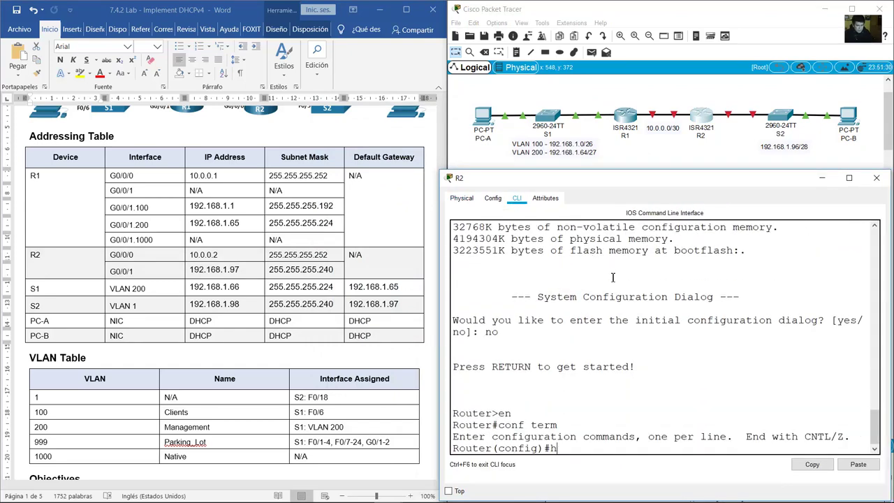
text(hostname R2)
key(Return)
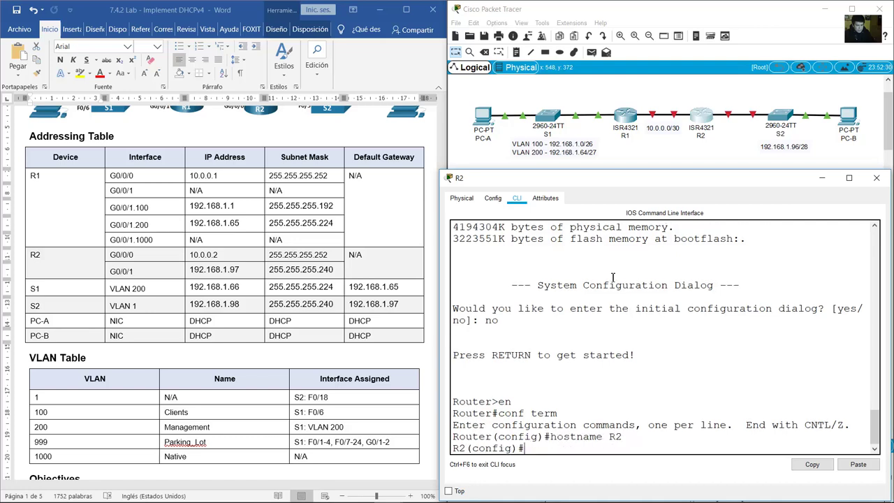
Configure R2's interface g0/0/0 with IP address 10.0.0.2 and mask 255.255.255.252, and activate it with no shutdown.
text(int g0/0/0)
click(203, 255)
drag(203, 254, 170, 269)
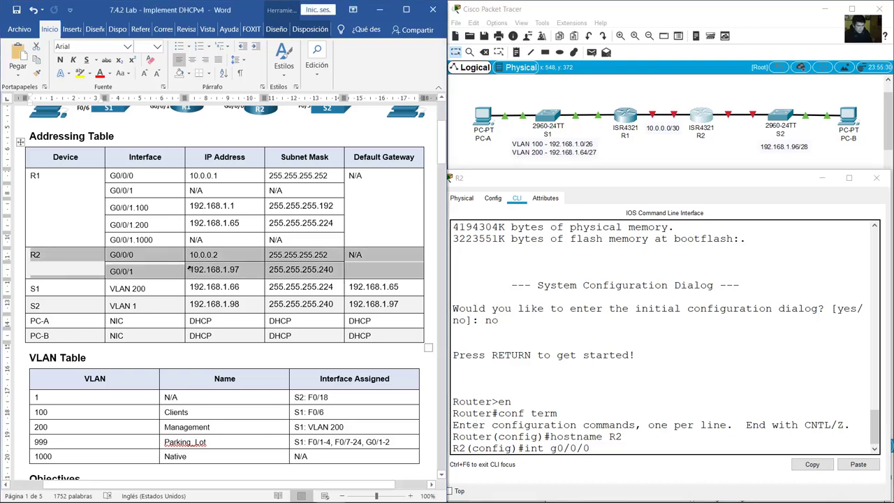
click(671, 364)
key(Return)
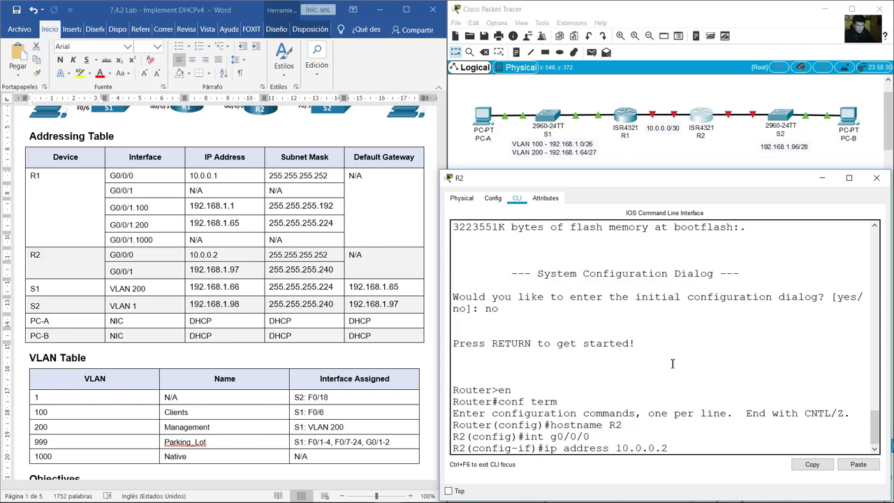
text(55.255.255.252)
key(Return)
text(no shutd)
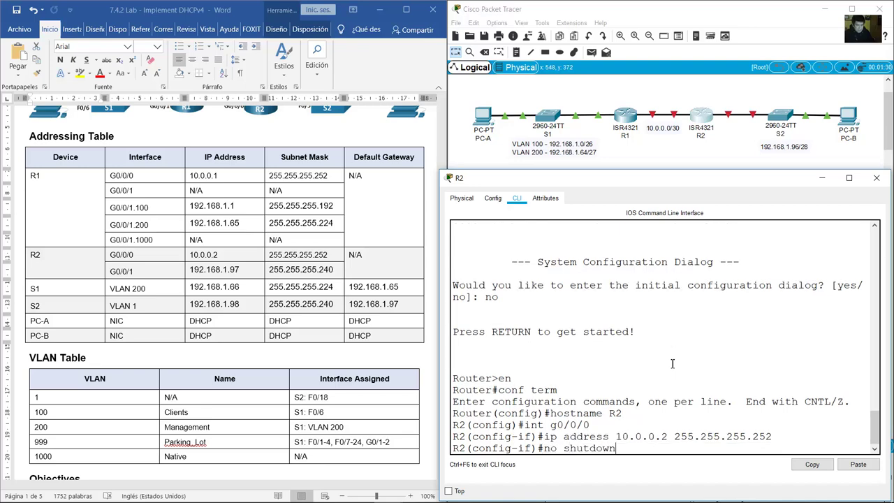
text(own)
key(Return)
Configure R2's interface g0/0/1 with IP address 192.168.1.97 and mask 255.255.255.240, and activate it with no shutdown.
text(int g0/0/0)
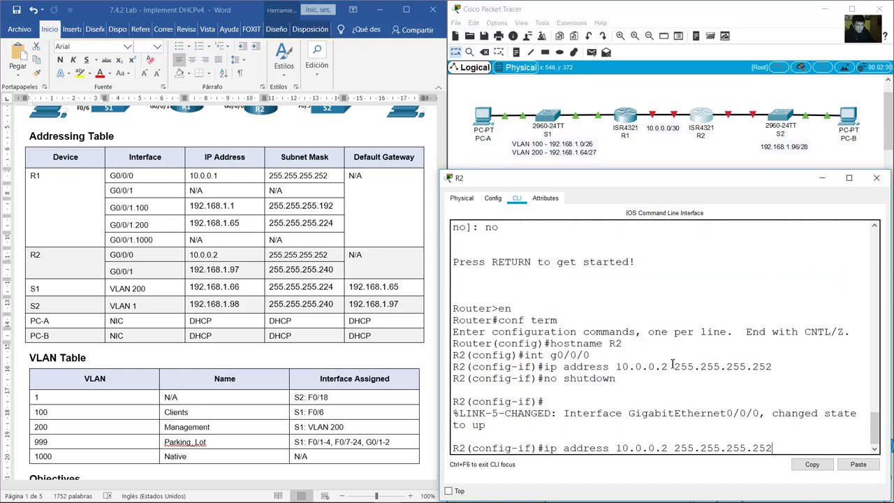
key(Return)
text(ip)
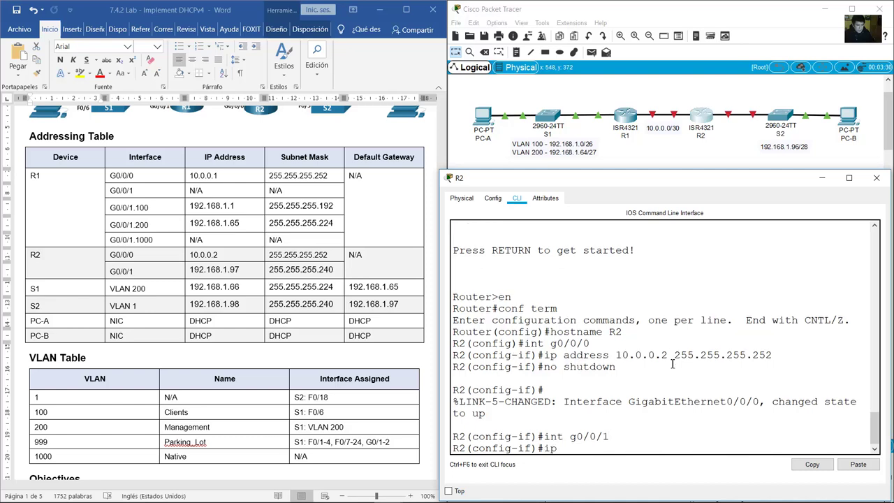
text( address 192.168.1.97)
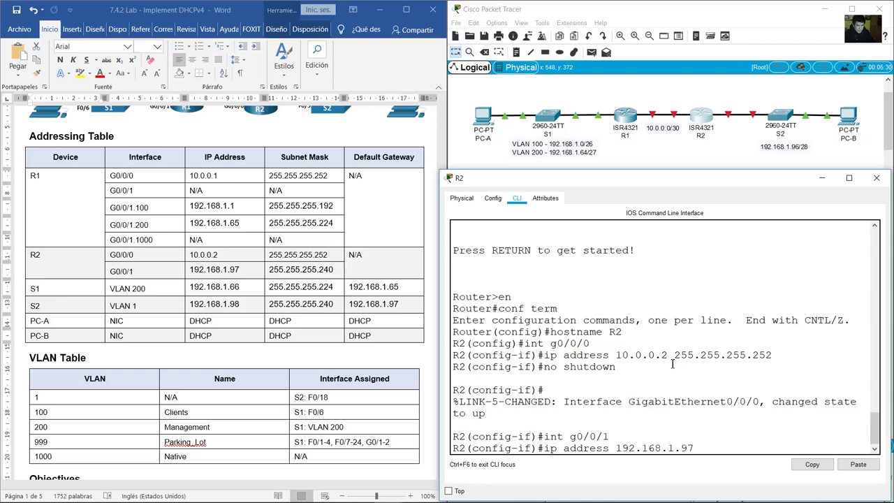
text( 255.255.255.240)
key(Return)
text(no shutdown)
key(Return)
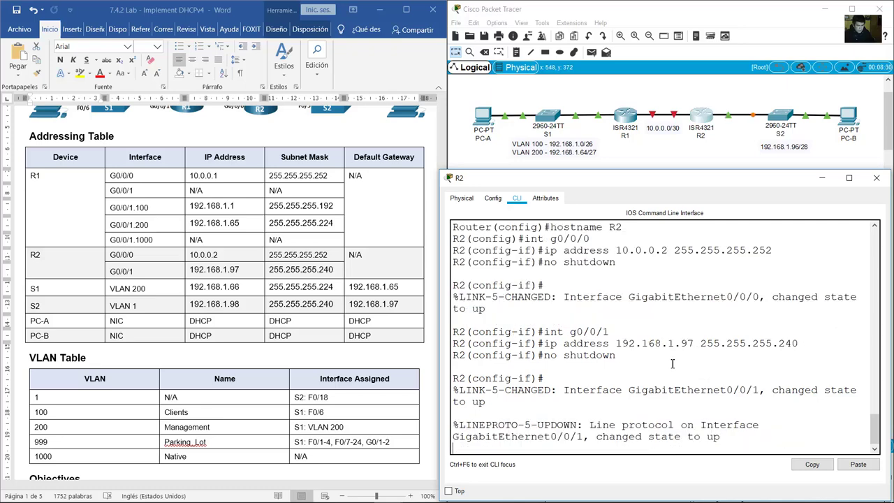
key(Return)
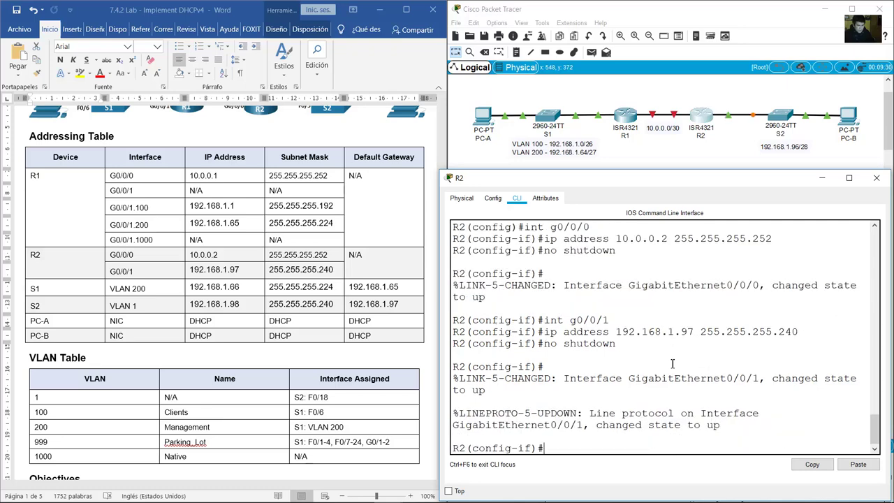
Check R1's G0/0/0 row in the Addressing Table and open R1's command line in Packet Tracer.
click(142, 179)
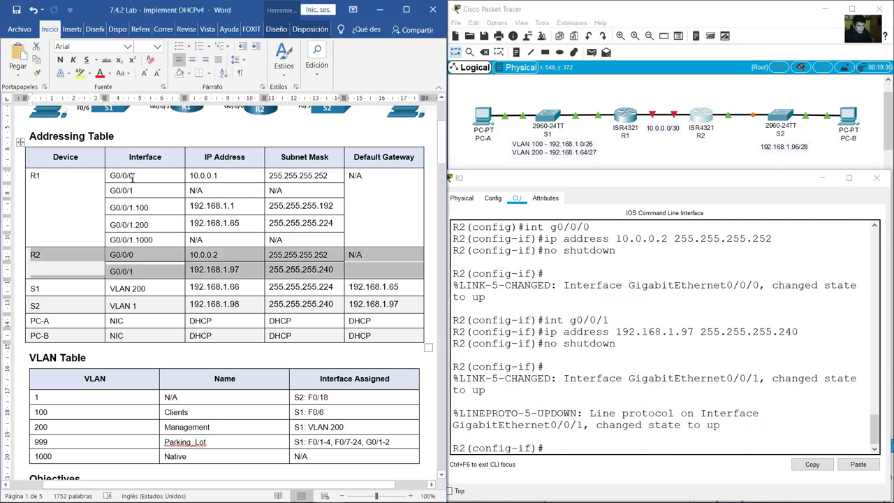
drag(133, 177, 317, 175)
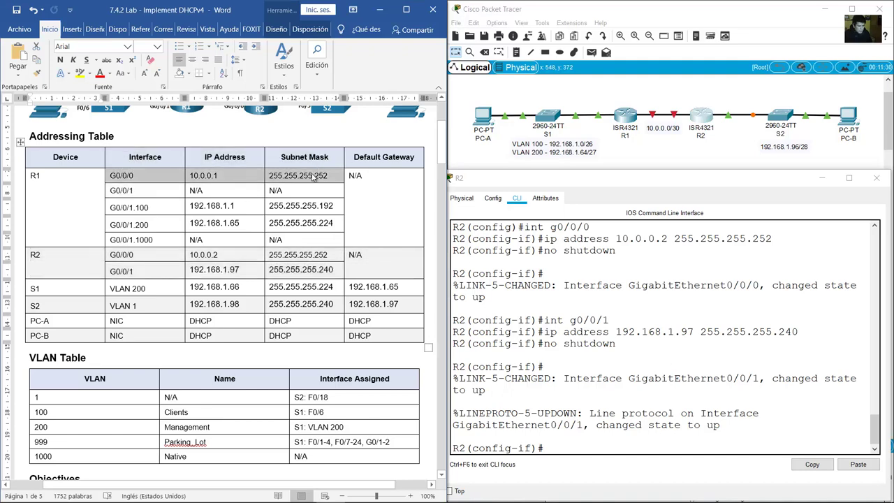
click(66, 178)
click(624, 141)
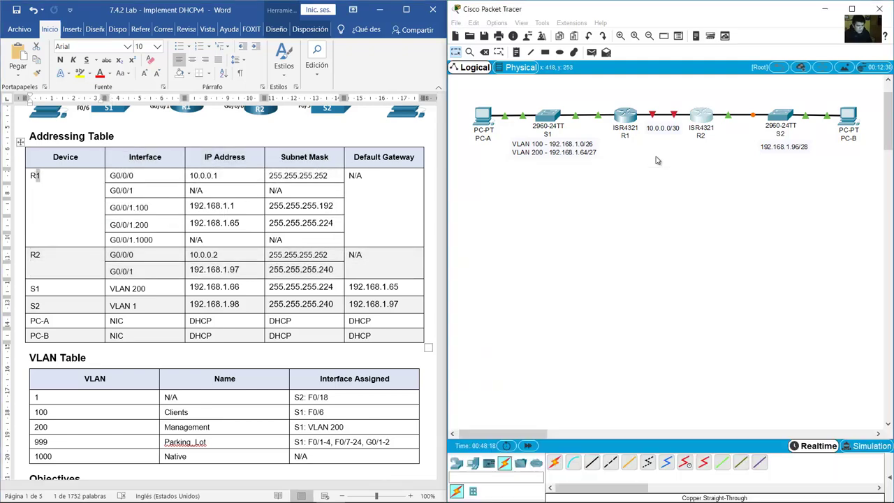
click(624, 139)
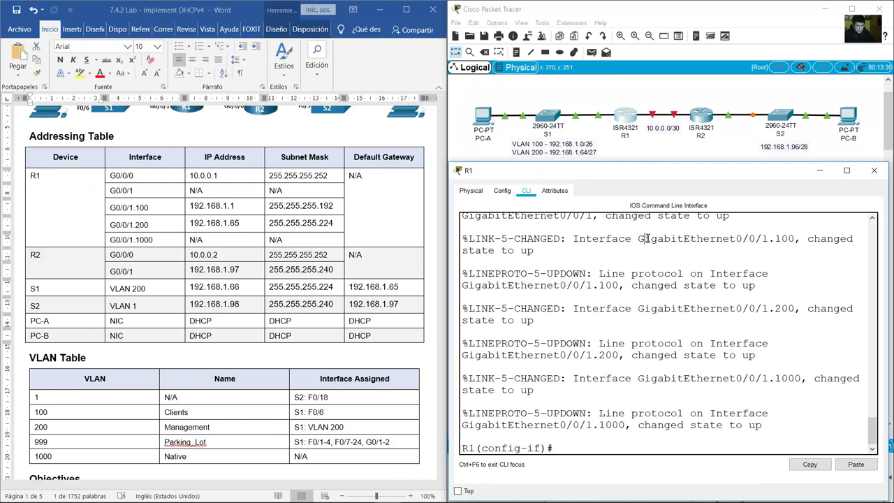
Assign IP address 10.0.0.1 with mask 255.255.255.252 to R1's interface g0/0/0.
key(Up)
key(Up)
key(Up)
key(Return)
text(ip address 10.0.0.)
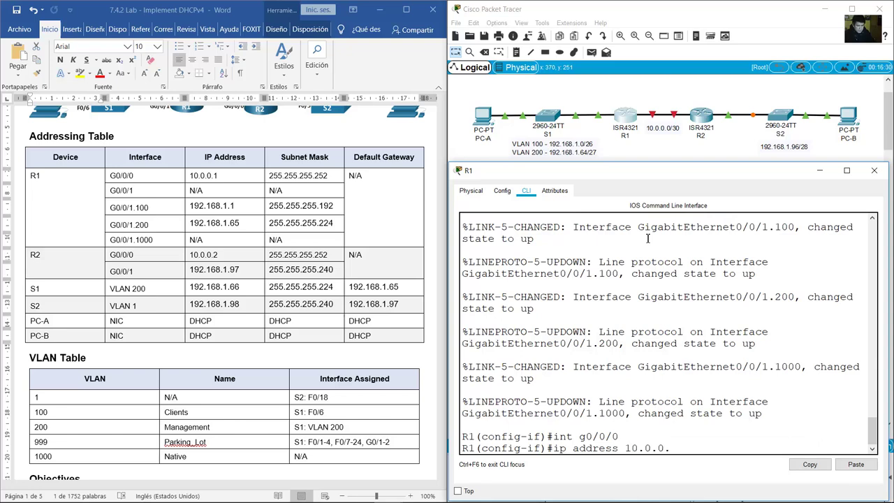
text(255.255.255.252)
key(Return)
text(n o)
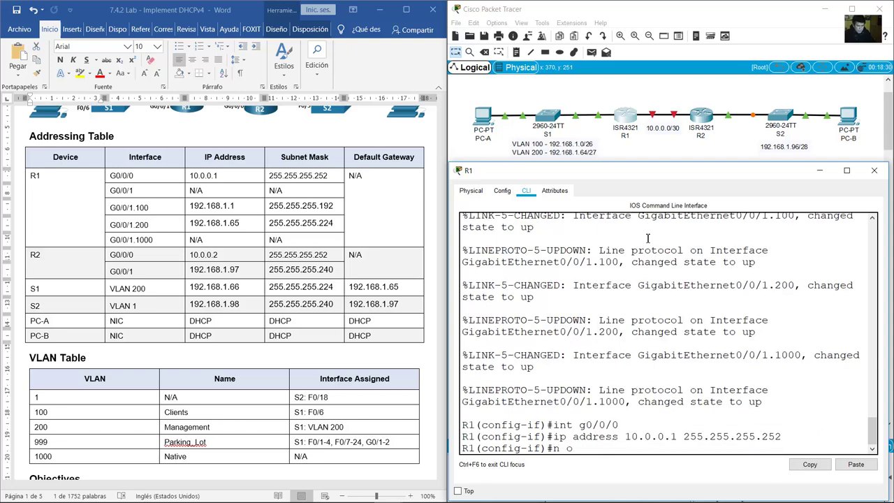
text(shutdown)
key(Return)
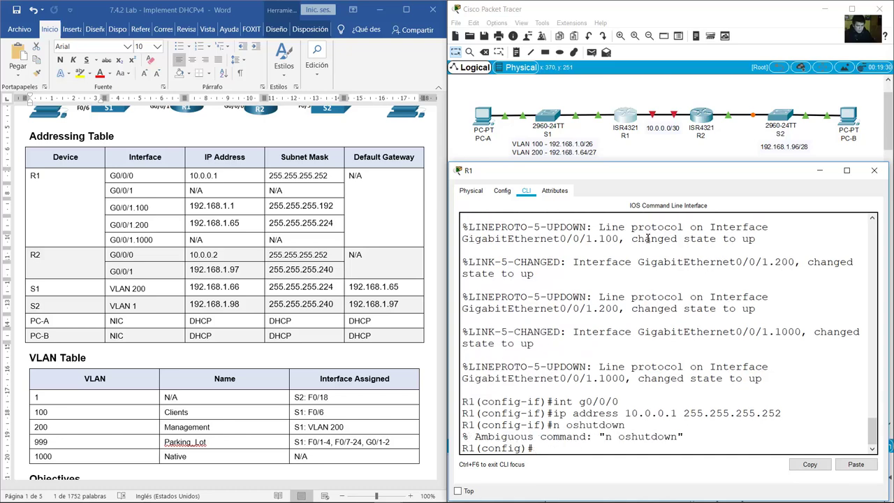
Re-enter interface g0/0/0 on R1 and activate it with no shutdown.
key(Up)
key(Up)
key(Up)
key(Return)
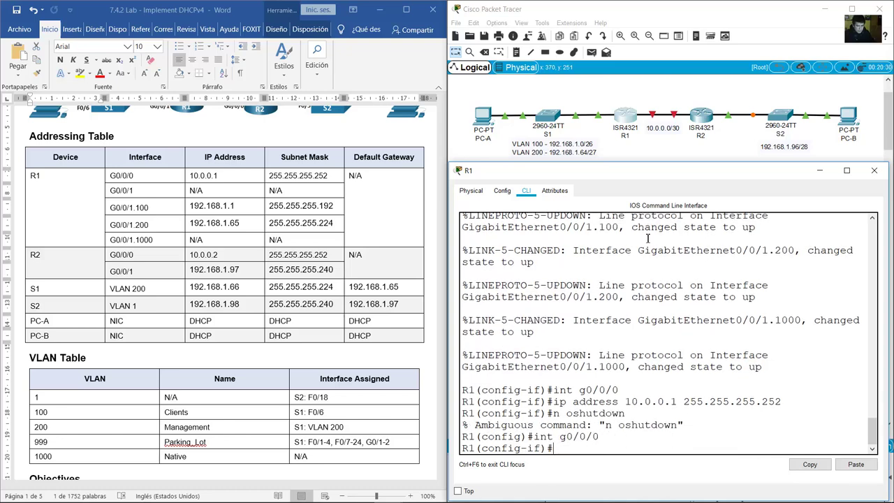
text(no shutdown)
key(Return)
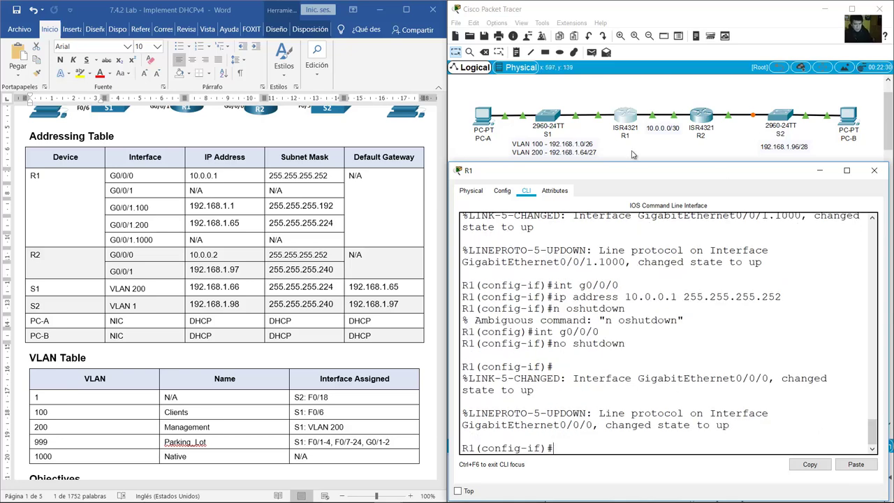
Inspect the link between R1 and R2 in the topology and read Step 5c of the lab on default routes.
click(661, 150)
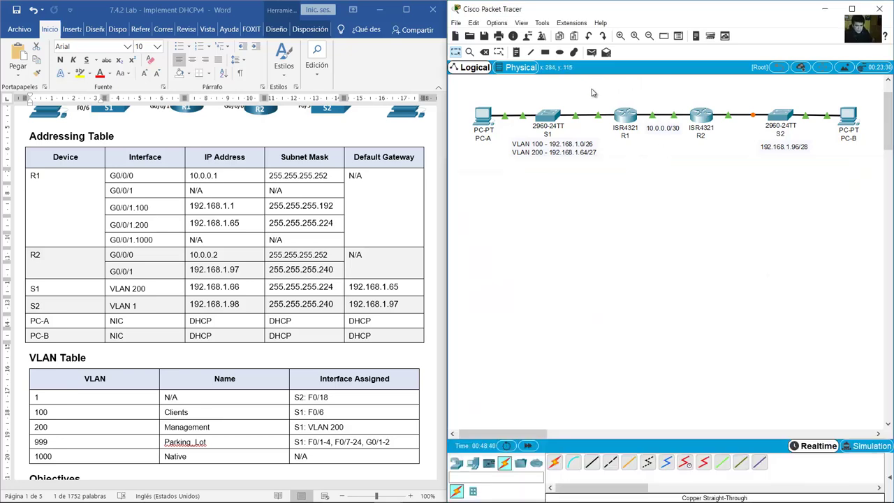
drag(585, 83, 743, 159)
click(626, 96)
scroll(103, 274, down, 20)
scroll(104, 274, up, 10)
scroll(103, 274, down, 3)
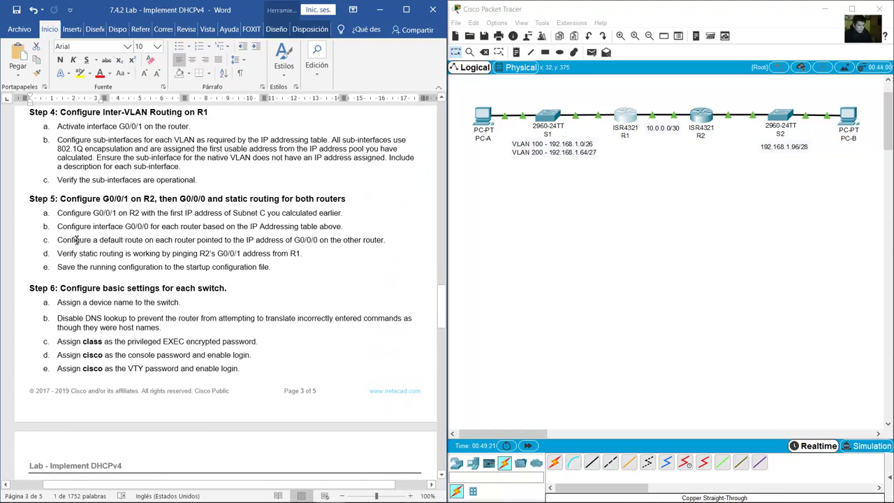
drag(77, 240, 377, 239)
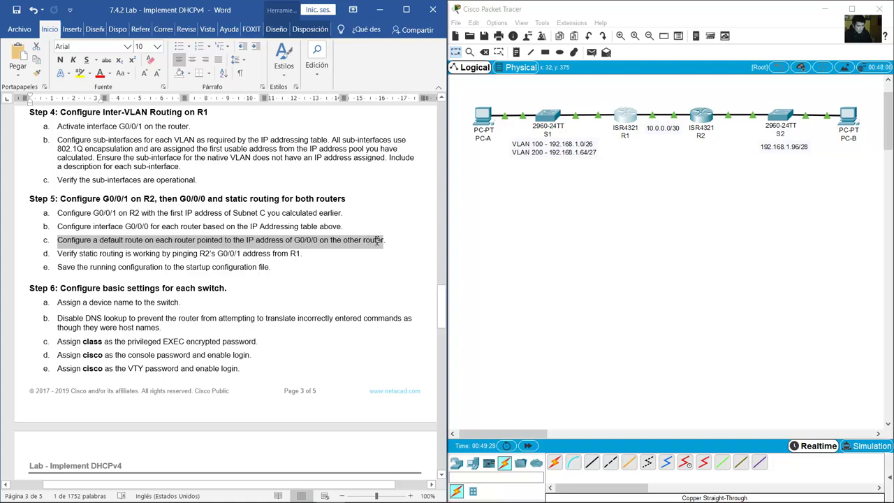
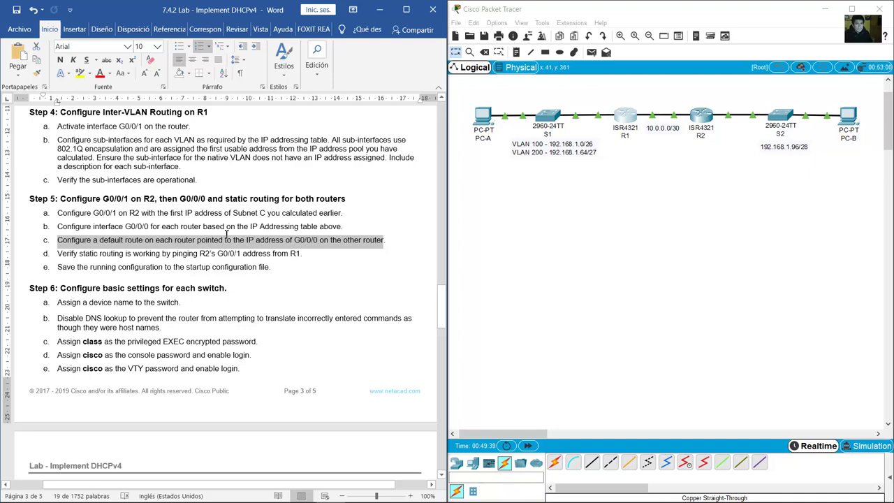
Return R1 to global configuration mode and begin a default route command with ip route 0.0.0.0 0.0.0.0.
click(625, 118)
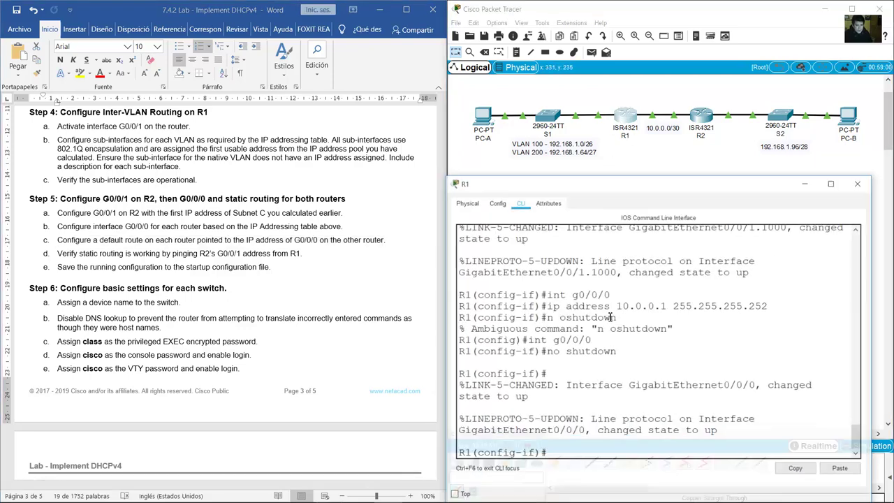
text(ex)
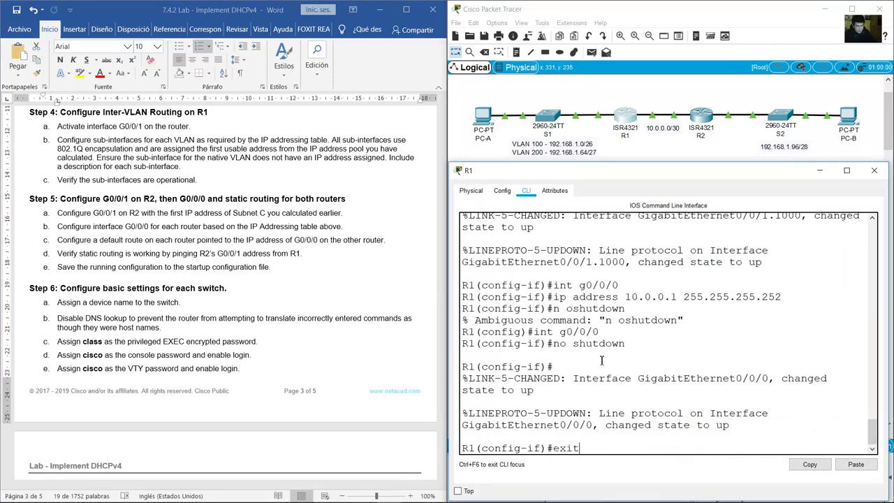
text(it)
key(Return)
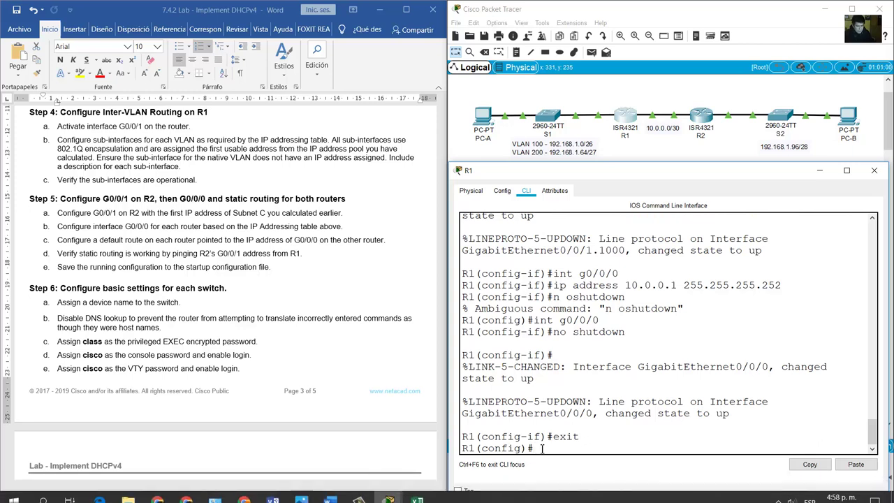
text(ip ro)
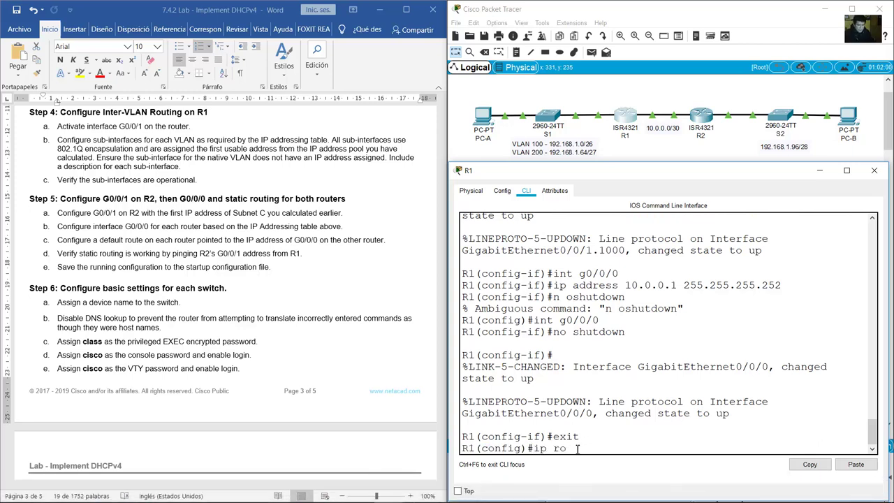
text(ute 0.0.0.0 0.0.0.0)
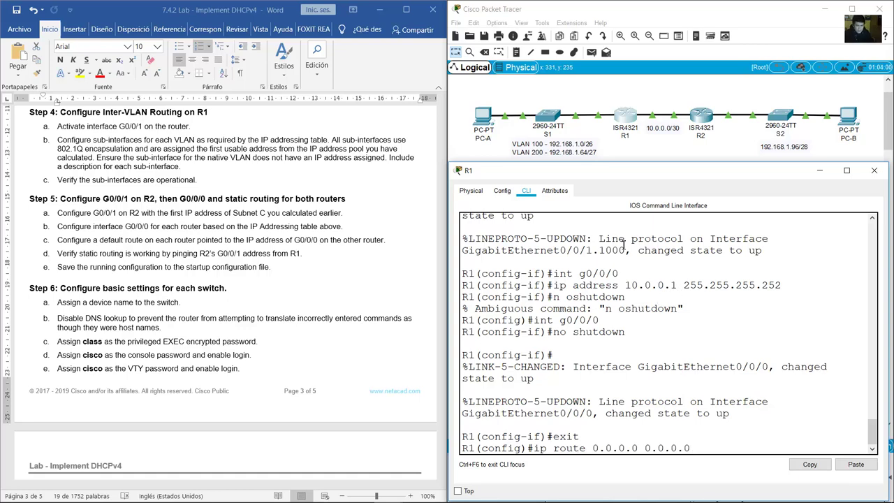
Look up R2's G0/0/0 address in the Addressing Table as R1's next hop and return to R1's command line.
drag(637, 159, 721, 160)
mouse_move(676, 116)
drag(58, 239, 384, 240)
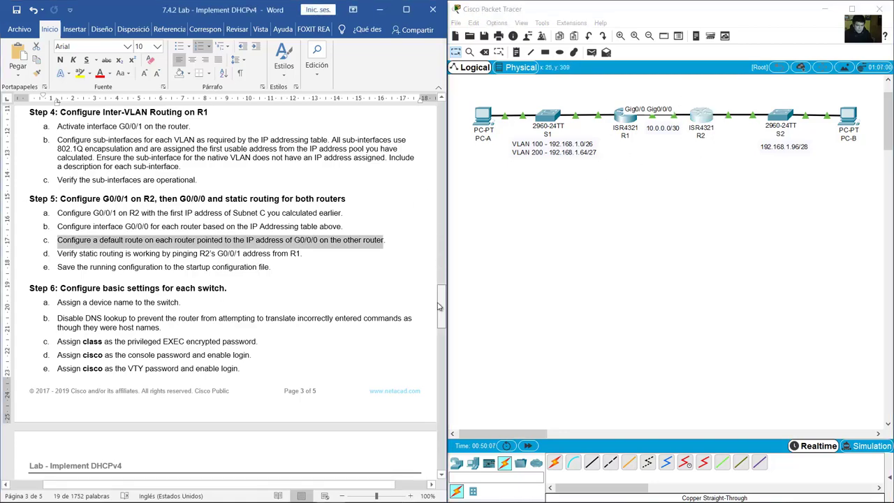
drag(439, 306, 439, 150)
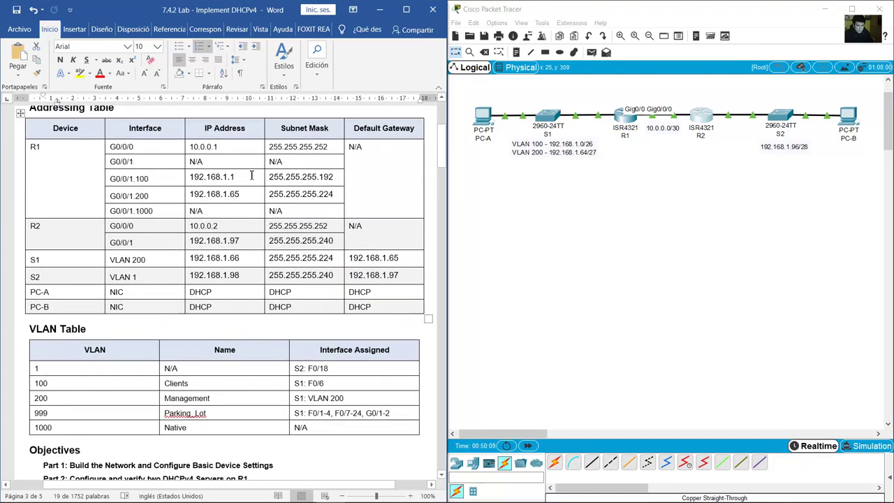
scroll(202, 223, up, 1)
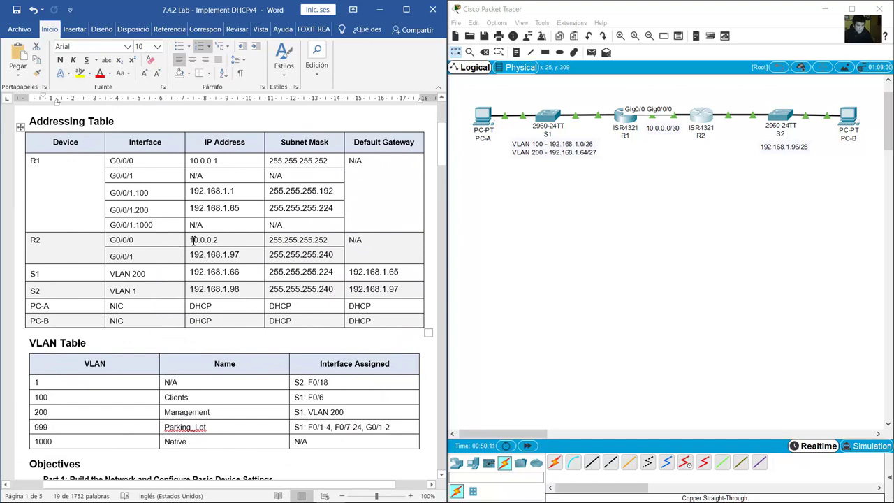
drag(186, 241, 218, 240)
click(635, 127)
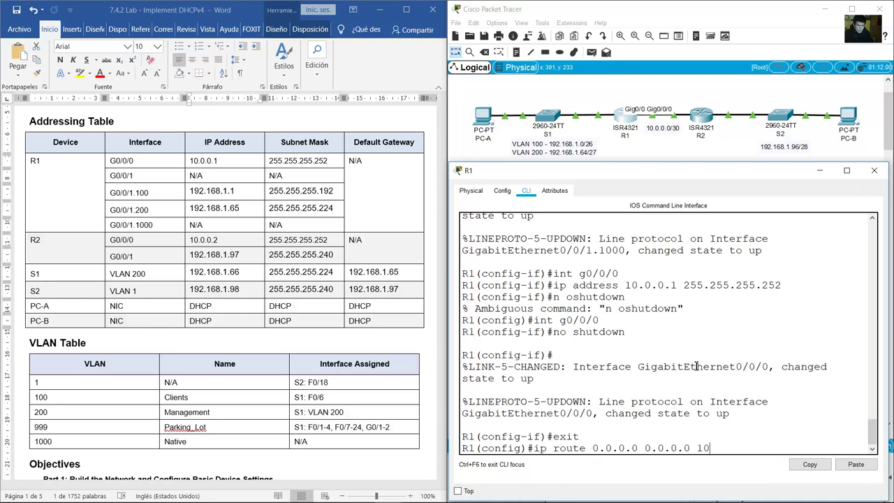
Complete R1's default route with R2's G0/0/0 address 10.0.0.2 as the next hop.
drag(189, 239, 254, 245)
click(703, 448)
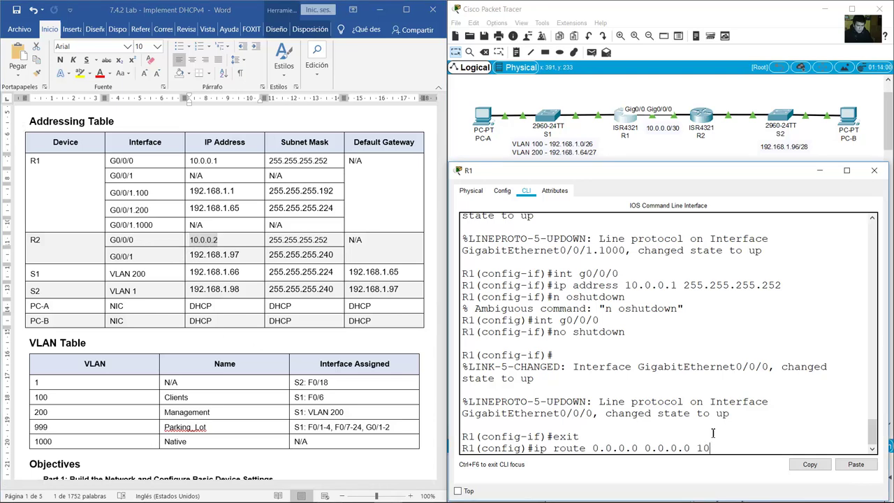
text(02)
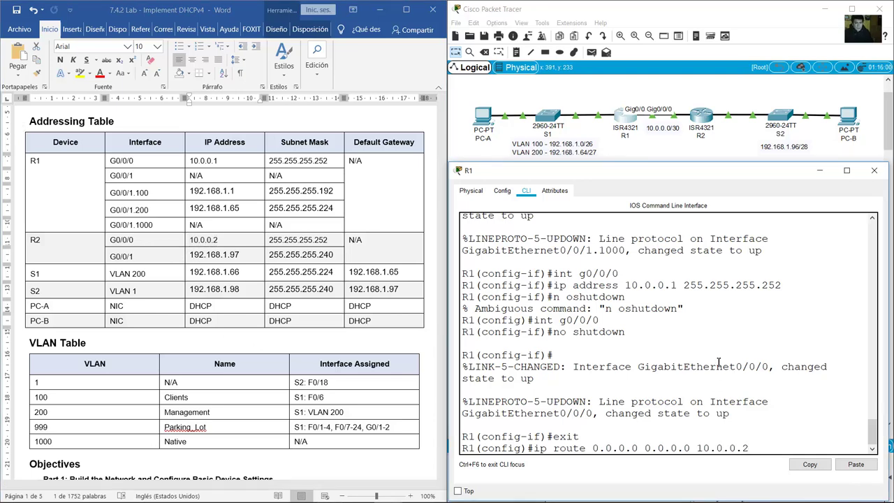
key(Return)
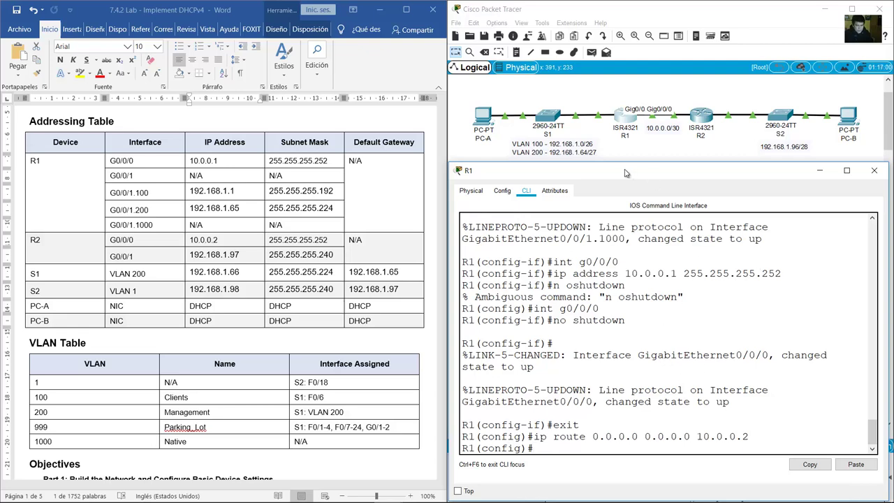
Open R2's command line and return the router to global configuration mode.
click(679, 146)
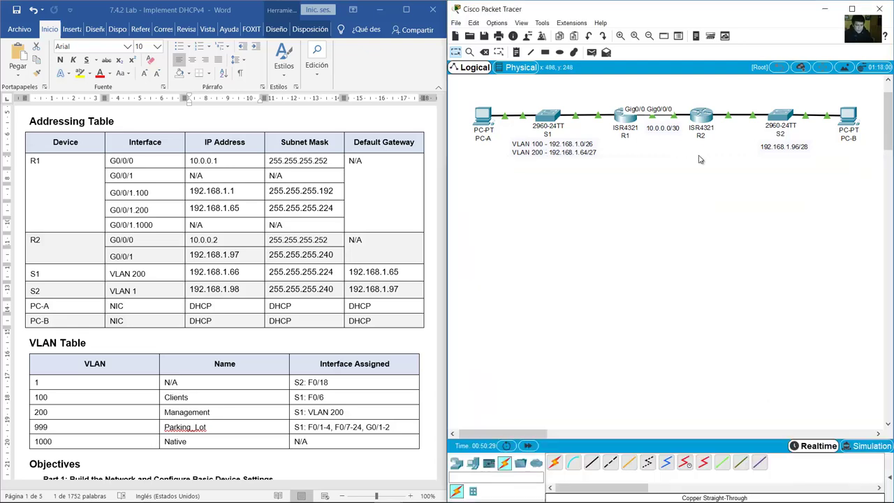
click(703, 116)
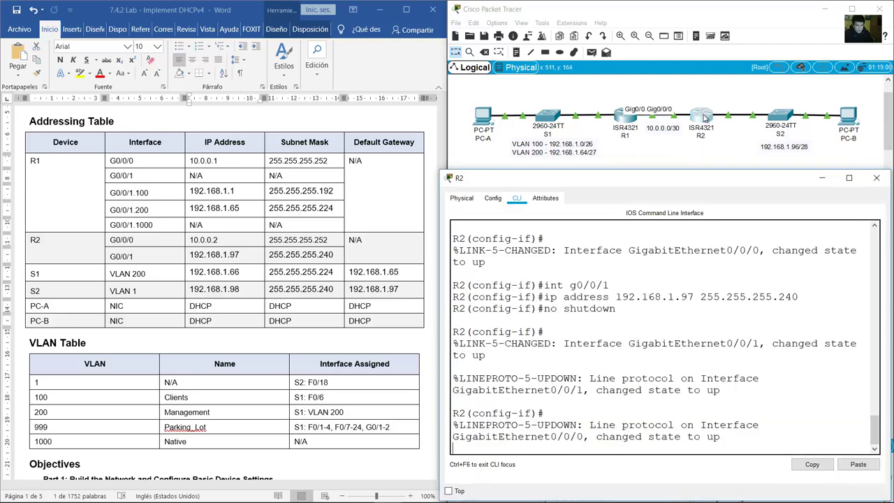
key(Return)
text(ex)
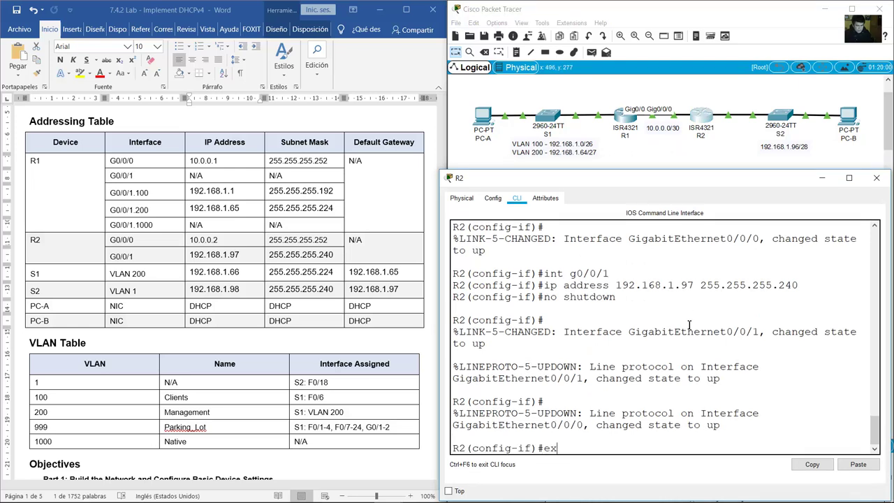
text(it)
key(Return)
Add R2's default route with ip route 0.0.0.0 0.0.0.0 10.0.0.1, taking R1's G0/0/0 address from the Addressing Table.
text(ip route )
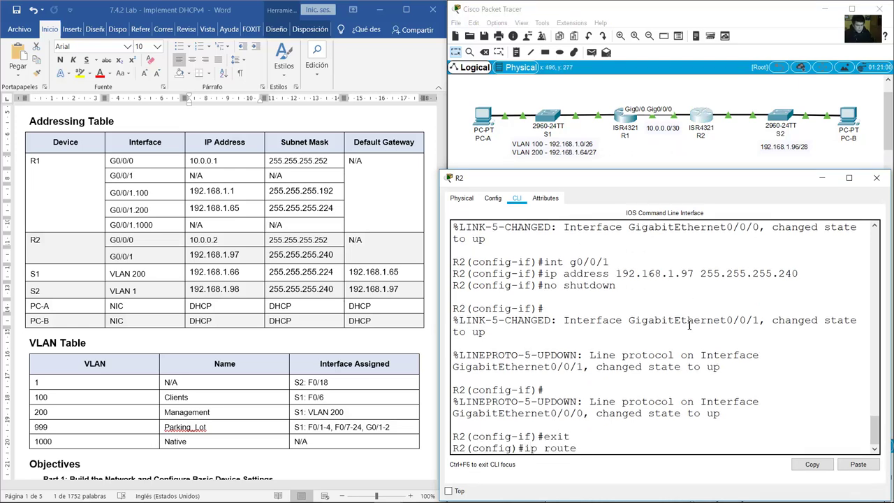
text(0.0.0.0 0.0.0.0)
click(715, 106)
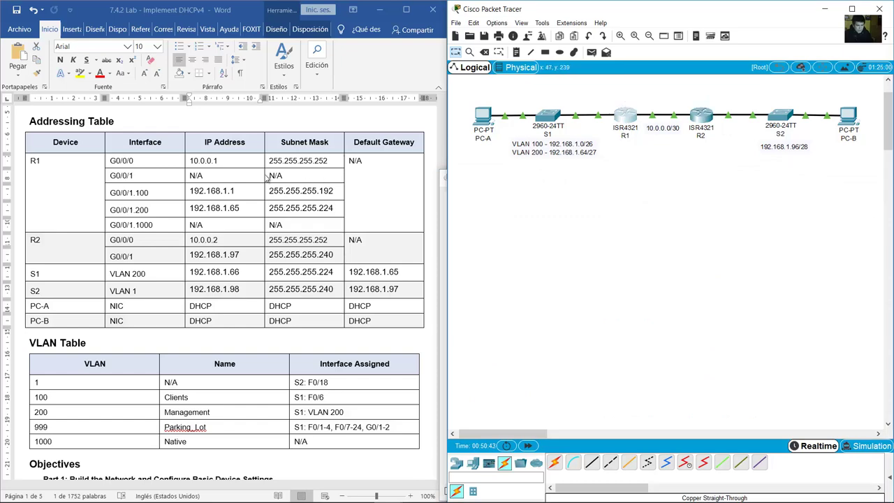
double_click(203, 239)
drag(213, 165, 190, 161)
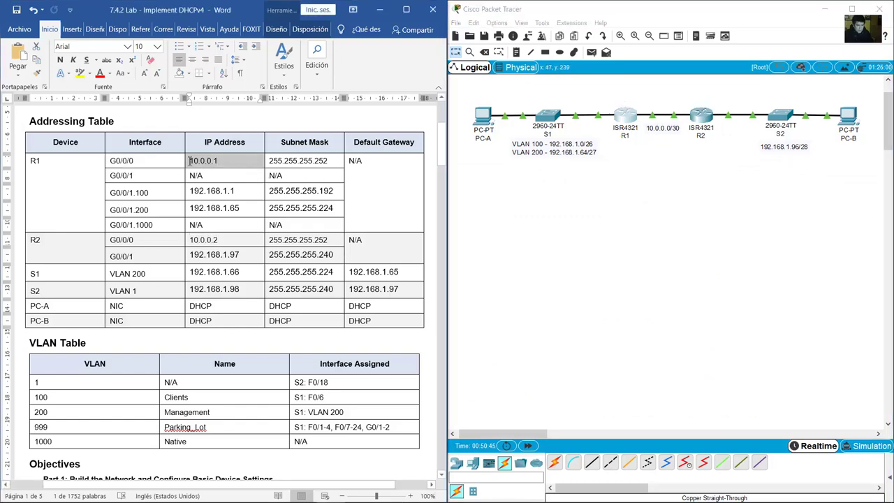
click(702, 115)
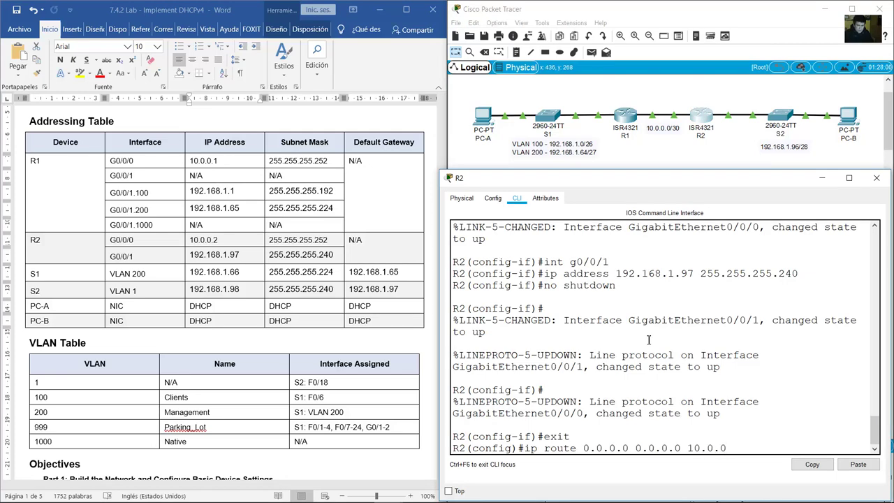
key(Return)
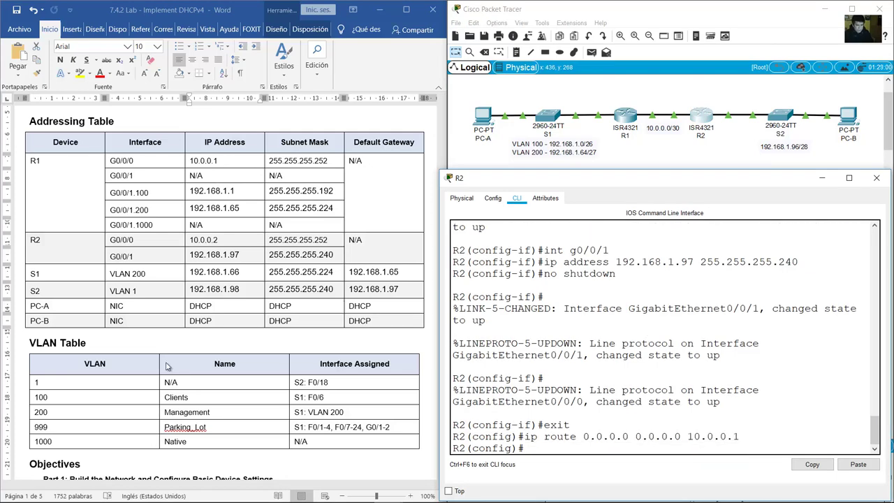
Read Step 5d of the lab on verifying static routing and inspect the link between R2 and S2 in the topology.
key(alt+Tab)
scroll(135, 287, down, 20)
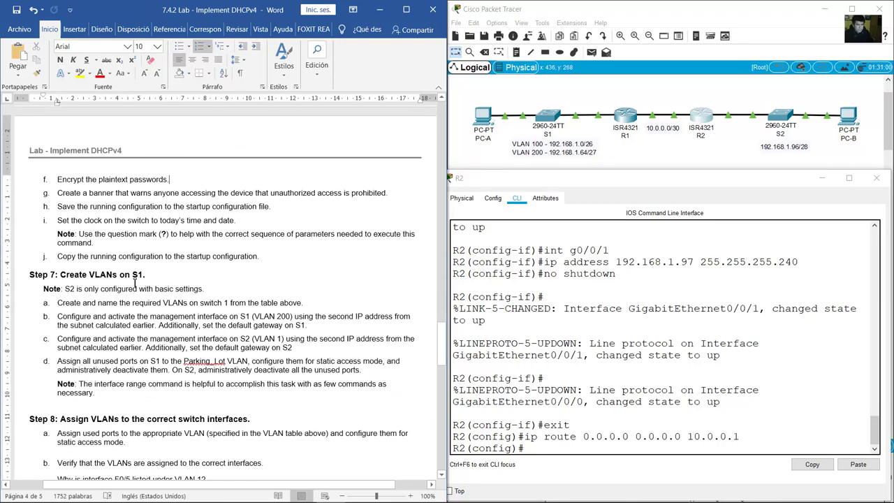
scroll(135, 282, up, 8)
drag(70, 273, 305, 276)
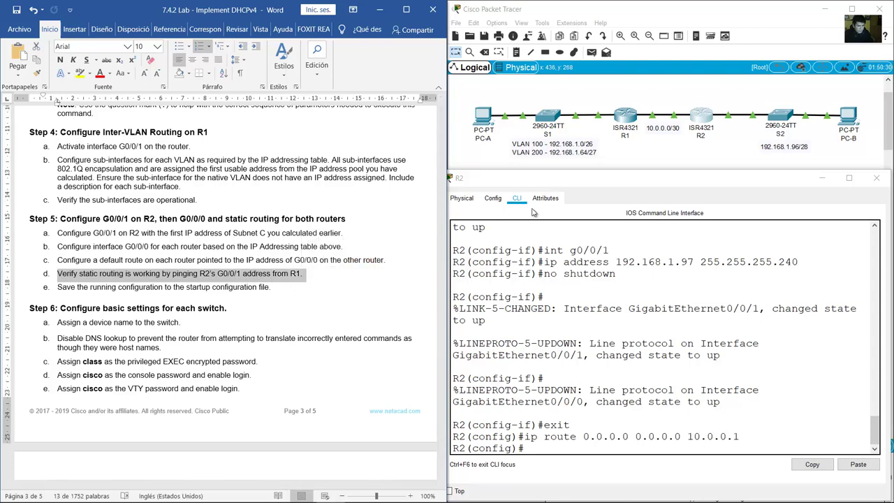
click(643, 154)
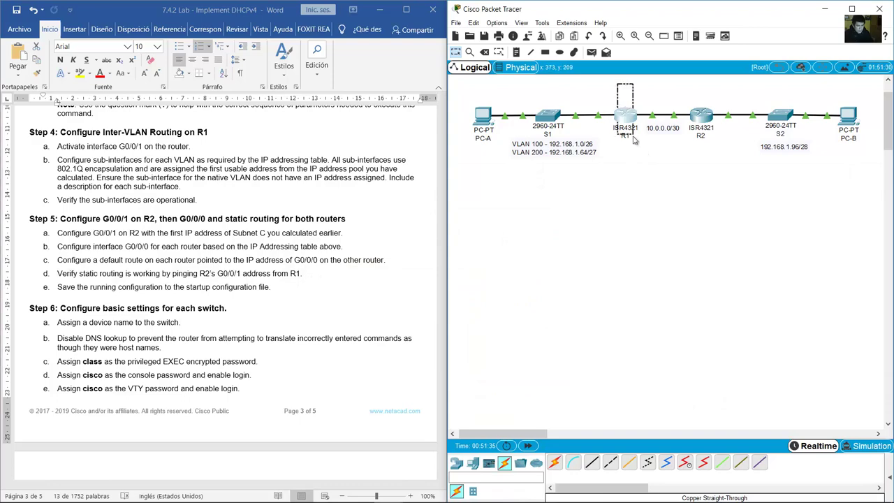
mouse_move(729, 118)
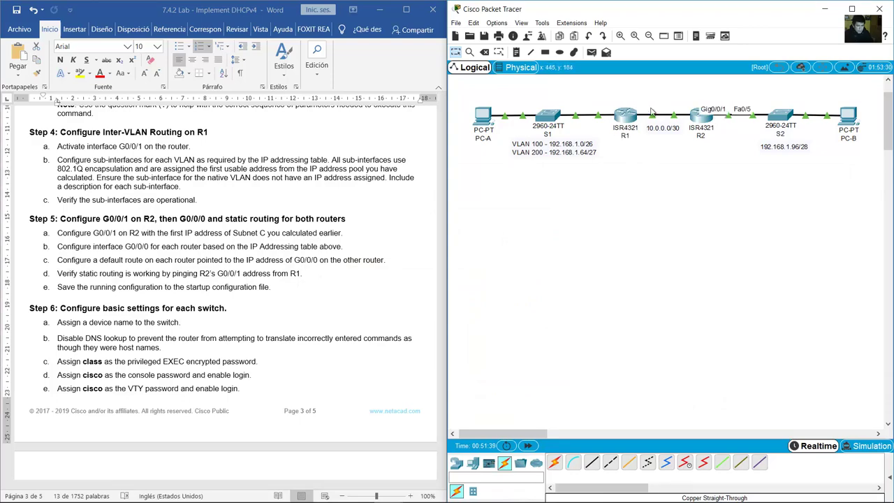
Return R1 to privileged EXEC mode and ping R2's G0/0/1 address 192.168.1.97, looked up in the Addressing Table.
click(628, 120)
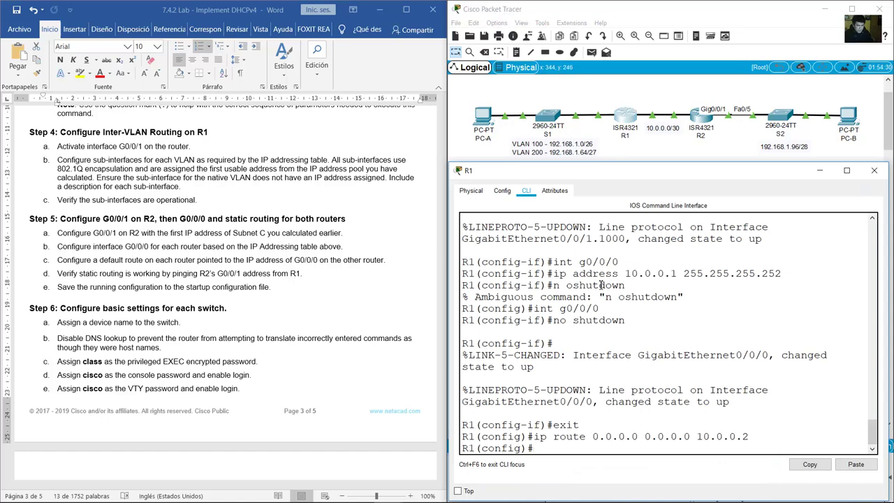
text(end)
key(Return)
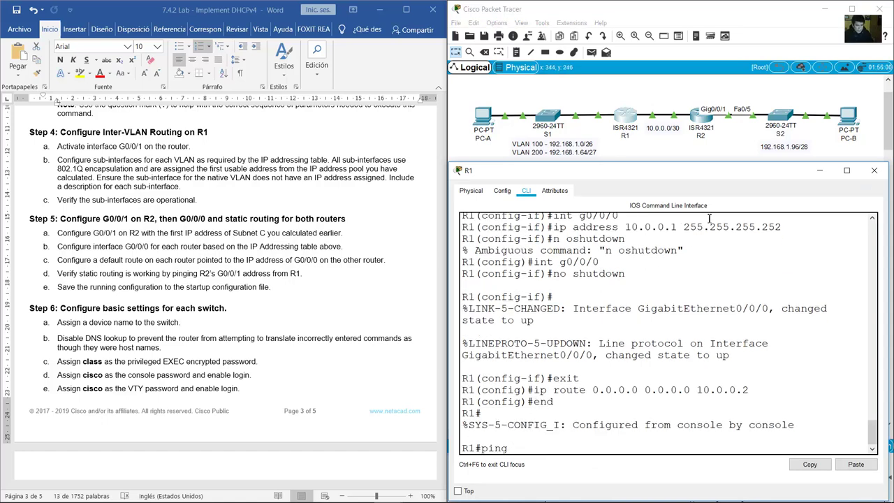
click(728, 134)
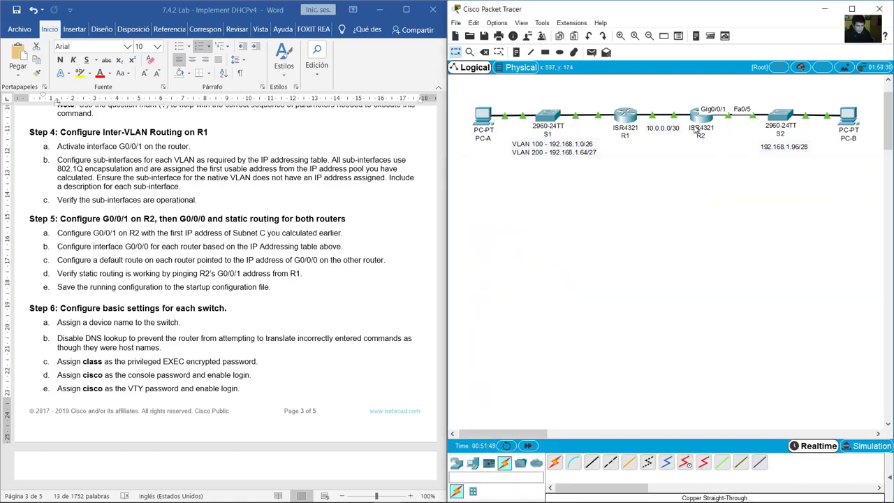
click(419, 230)
scroll(422, 148, up, 15)
scroll(422, 148, up, 5)
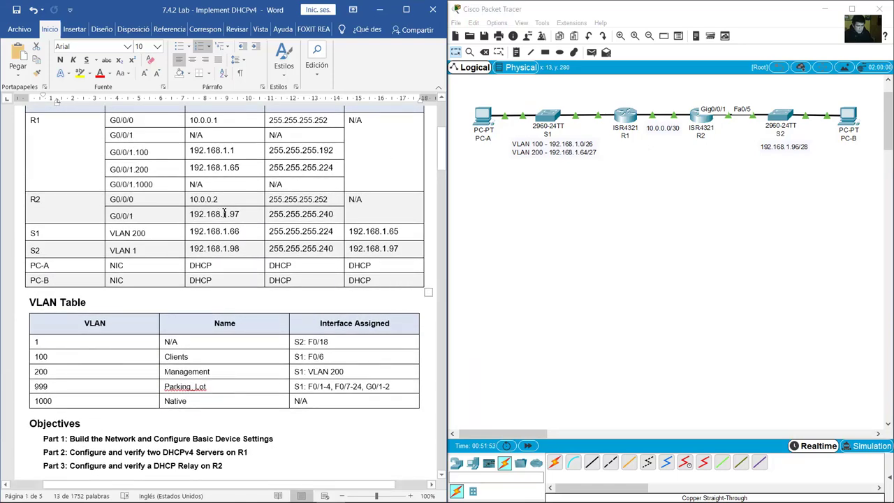
double_click(223, 213)
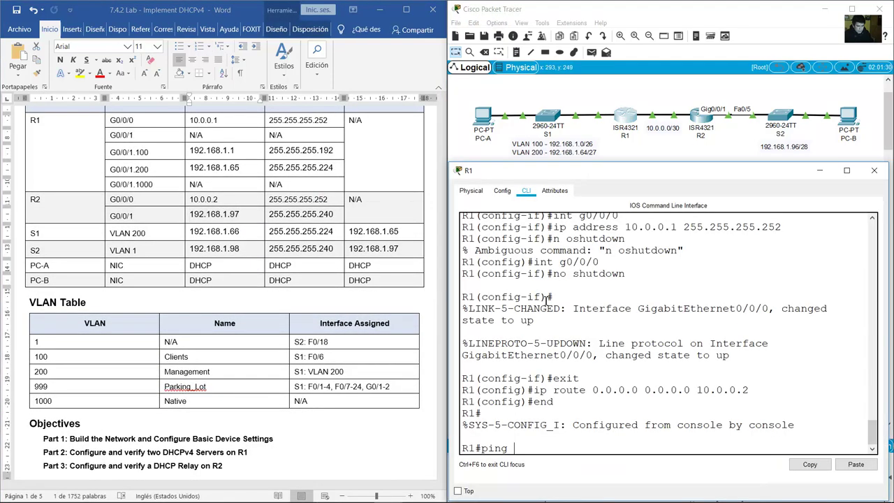
text(192.168.1.97)
key(Return)
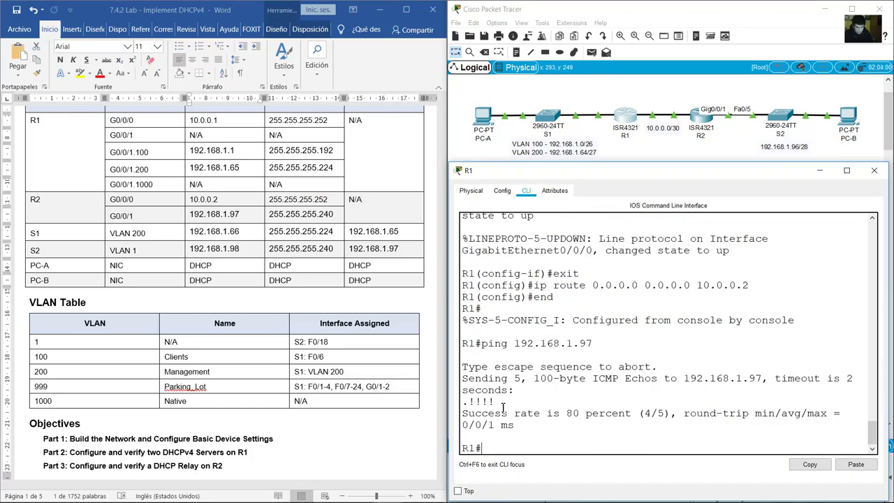
Examine R1's ping replies and check the pinged address against R2's G0/0/1 entry in the Addressing Table.
drag(503, 407, 462, 404)
click(548, 462)
double_click(214, 214)
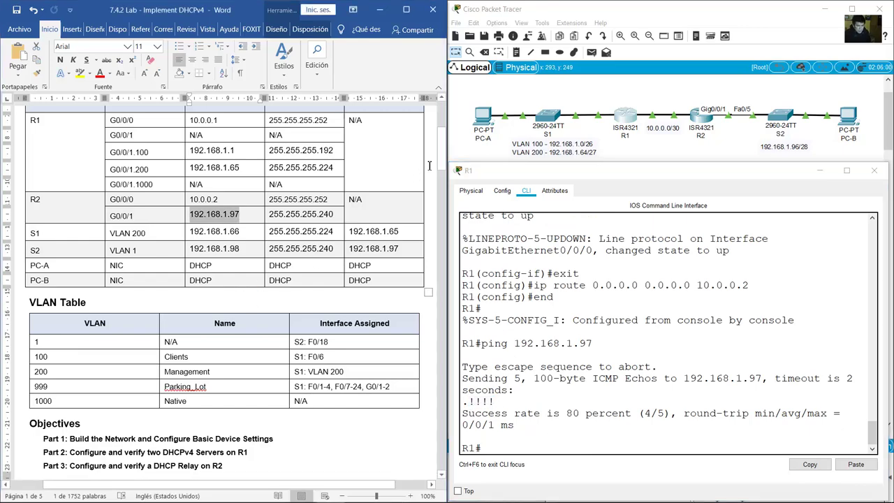
Read Step 5e of the lab on saving the running configuration to the startup configuration file.
drag(442, 147, 445, 230)
scroll(71, 231, down, 15)
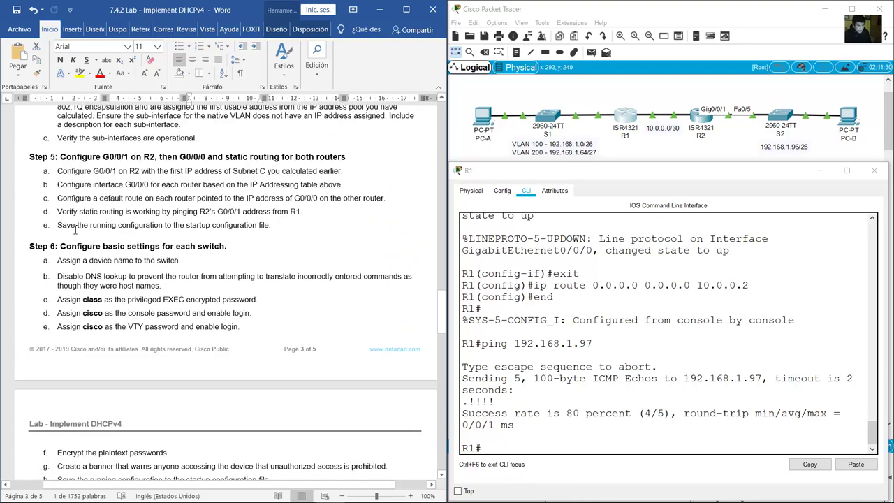
drag(76, 231, 270, 228)
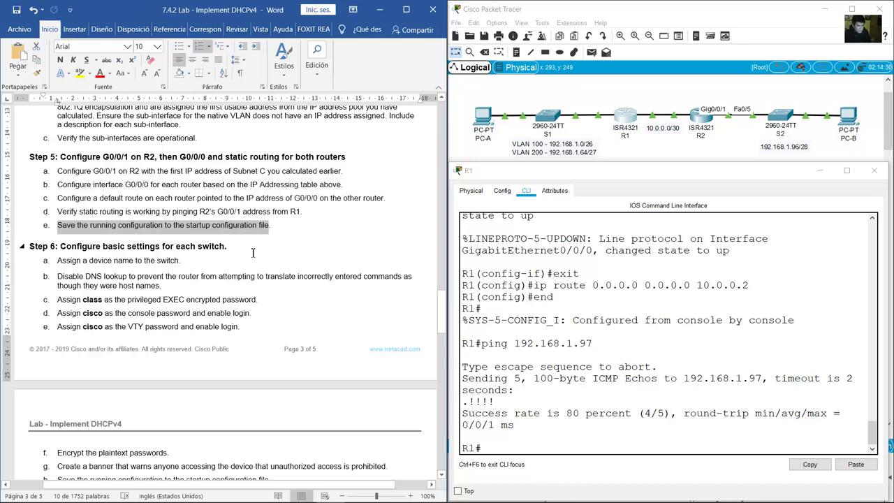
scroll(245, 251, down, 3)
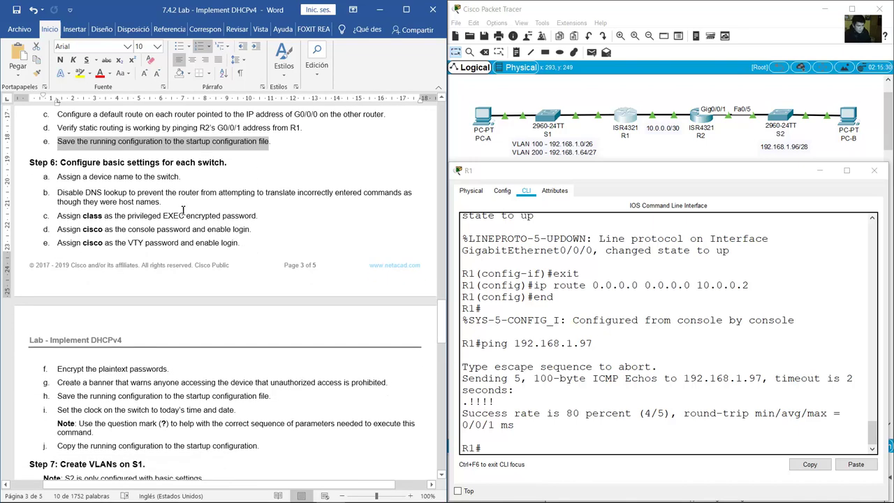
scroll(170, 187, up, 4)
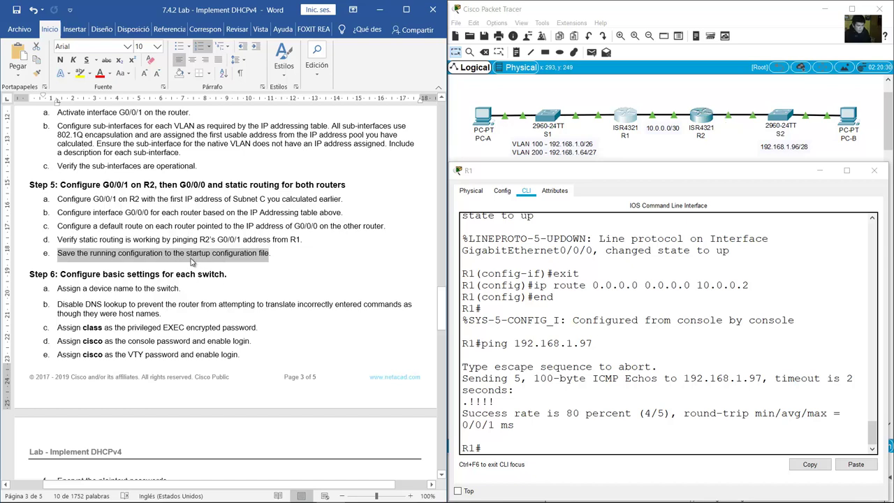
Review the Step 6 instructions, items a to j, on basic settings for each switch.
scroll(190, 260, down, 5)
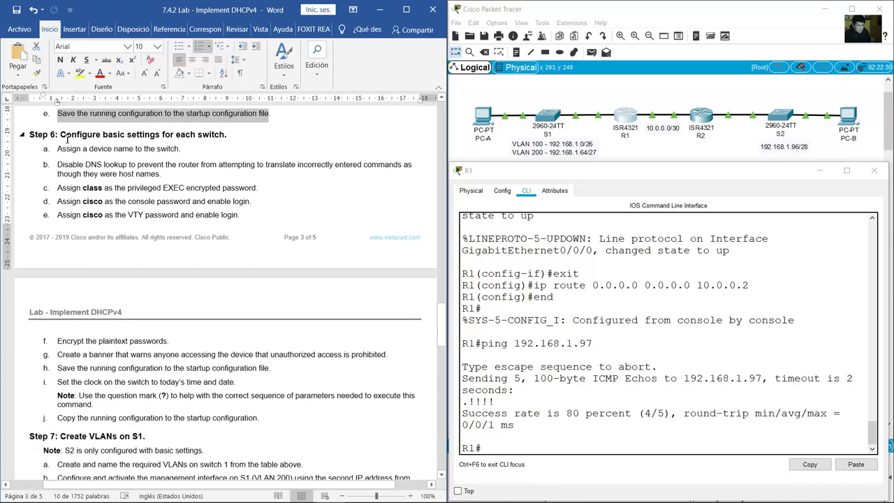
drag(61, 134, 227, 134)
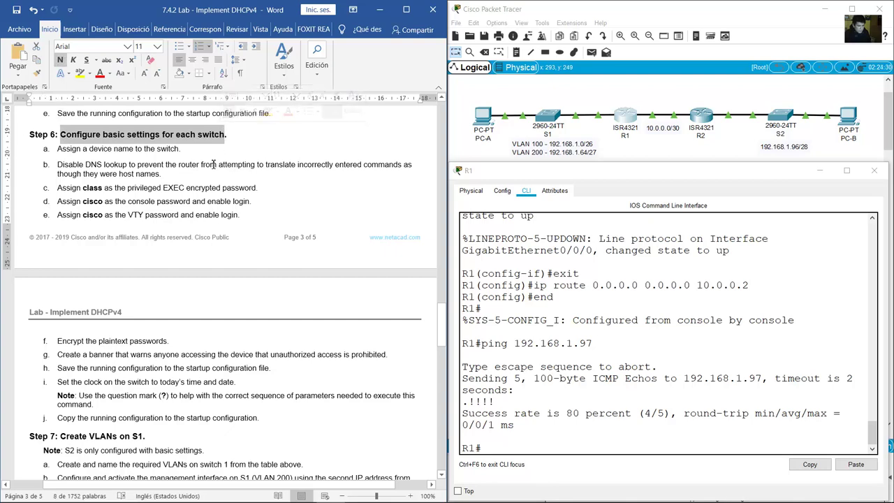
scroll(76, 161, down, 1)
scroll(76, 161, up, 1)
drag(74, 149, 270, 422)
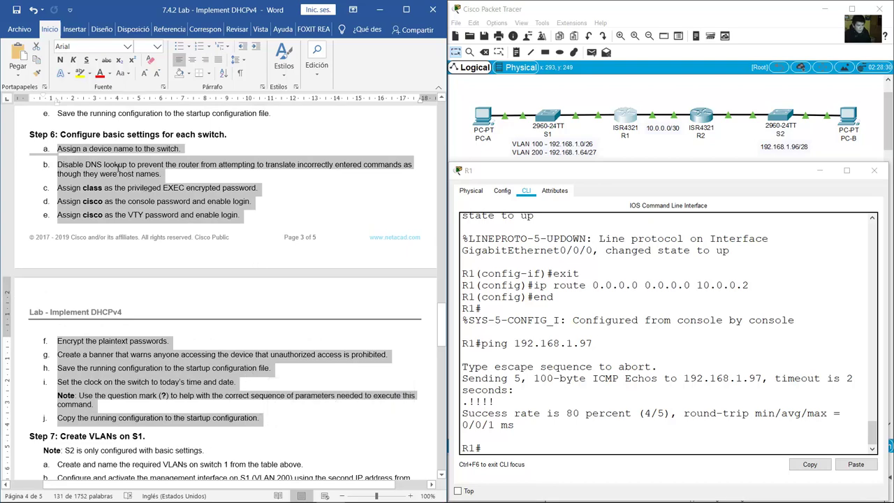
drag(90, 148, 182, 149)
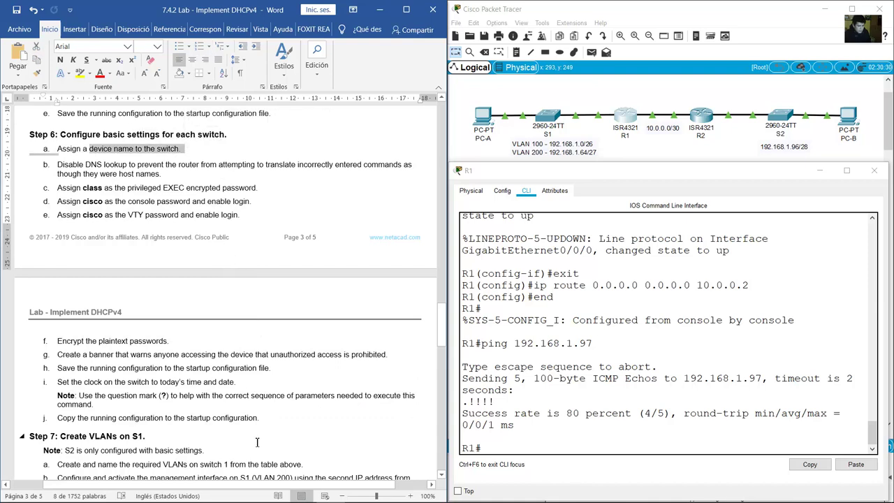
drag(260, 418, 57, 149)
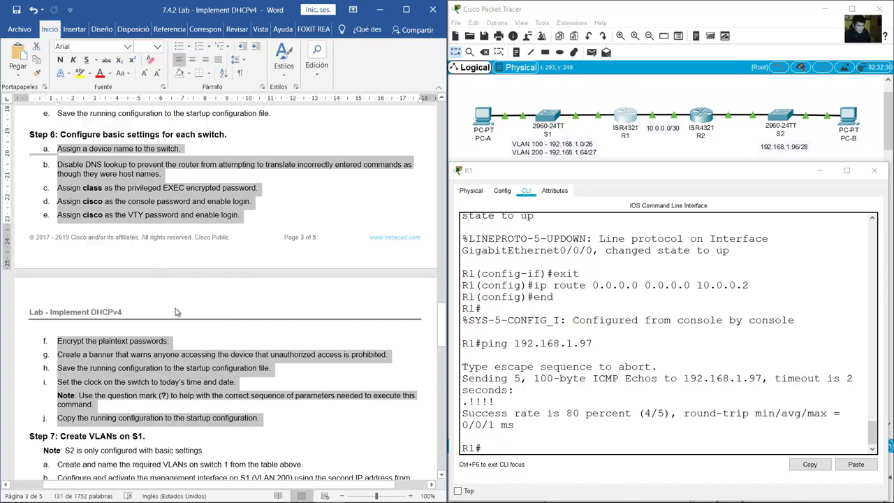
Read Step 7 of the lab on creating VLANs on S1, focusing on item a about the required VLANs.
scroll(211, 318, down, 5)
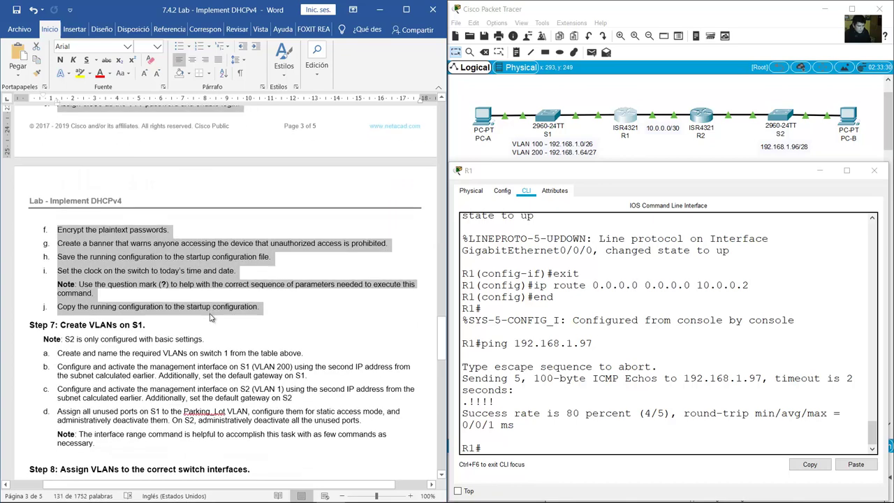
scroll(208, 313, down, 3)
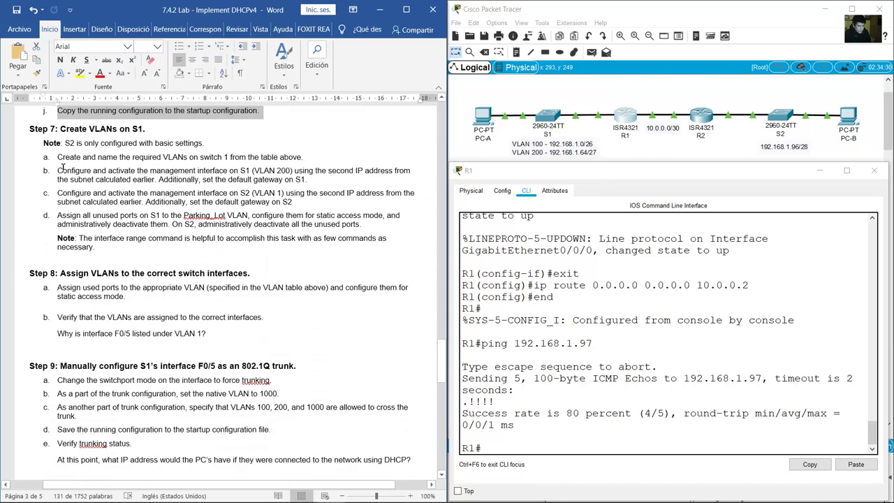
drag(60, 129, 145, 128)
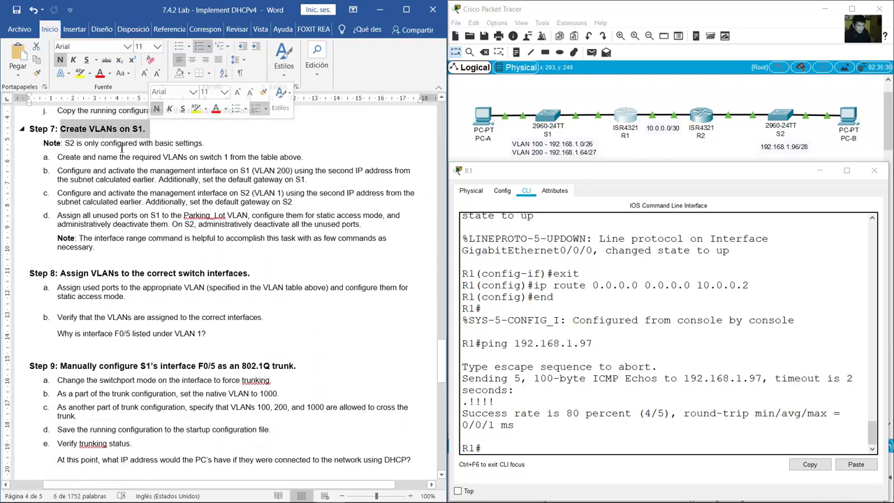
drag(79, 160, 340, 158)
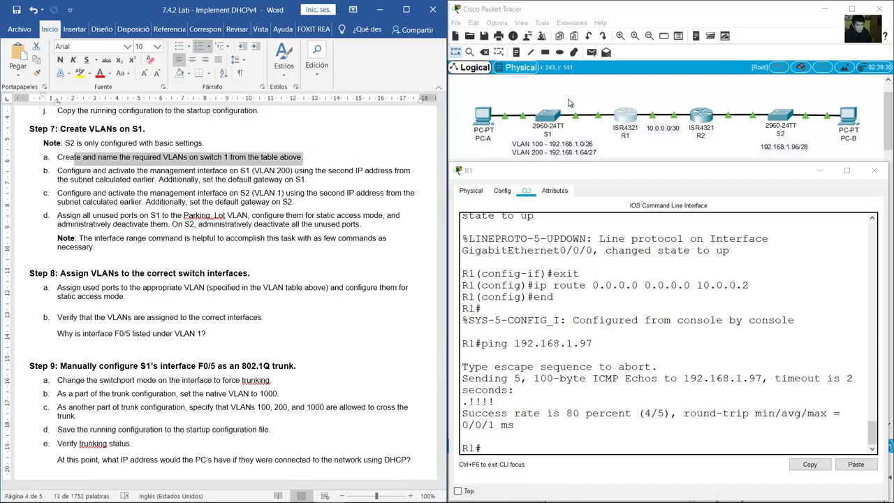
Open switch S1's command-line interface and enlarge its window beside the lab document.
drag(588, 88, 518, 171)
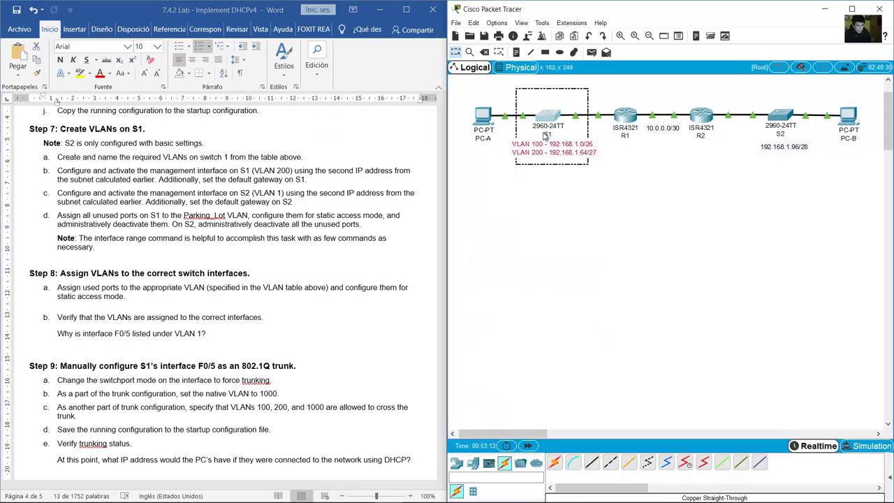
click(556, 120)
drag(480, 116, 618, 229)
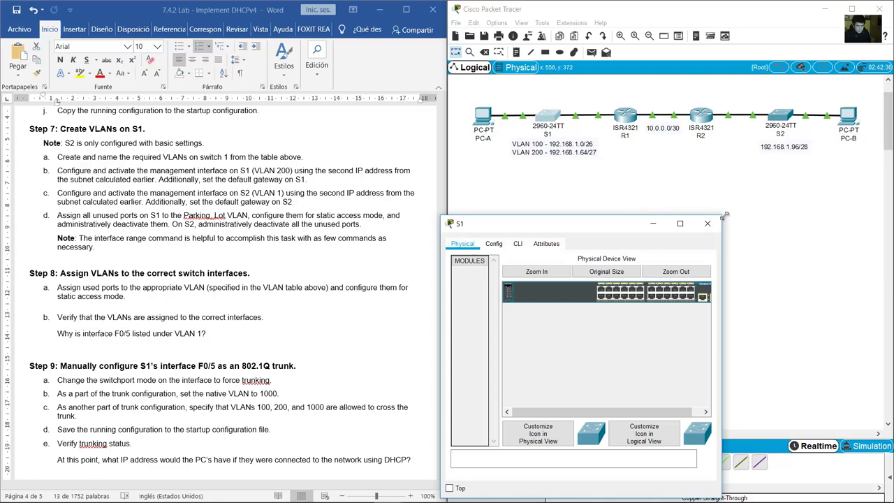
drag(725, 215, 890, 169)
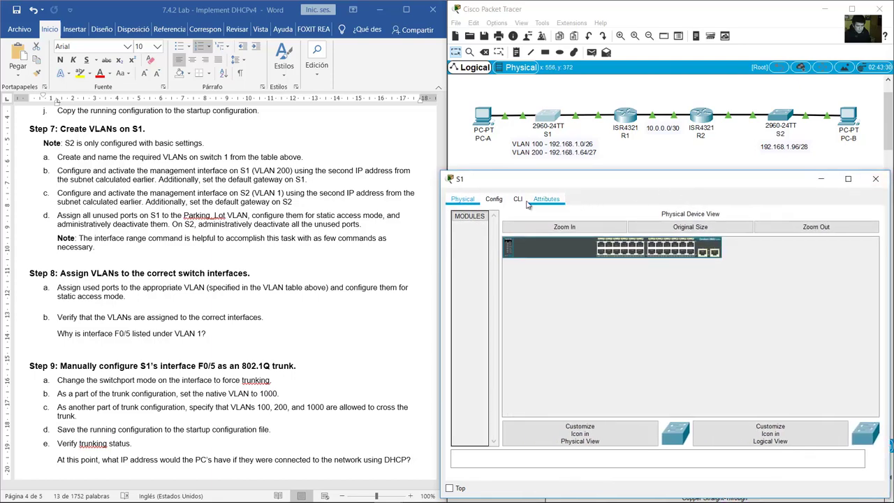
click(518, 199)
Enter privileged mode and global configuration mode on the switch, and set its hostname to S1.
key(Return)
text(en)
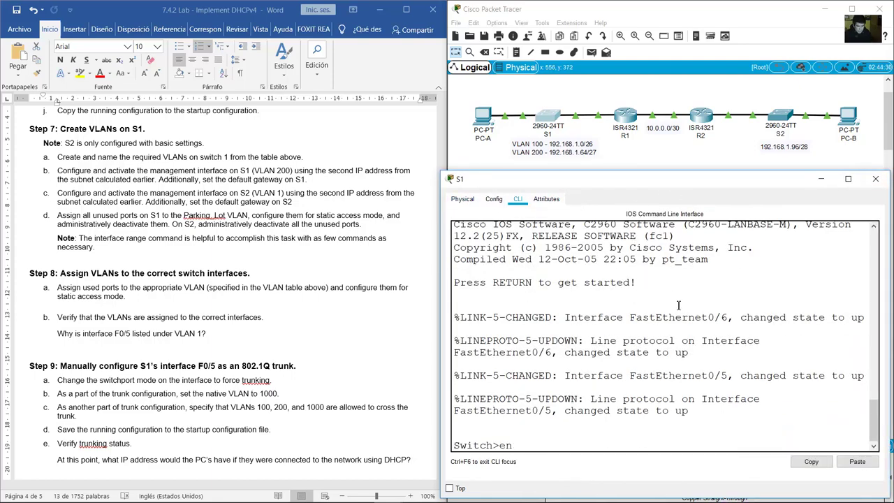
key(Return)
text(conf term)
key(Return)
text(nfig)#)
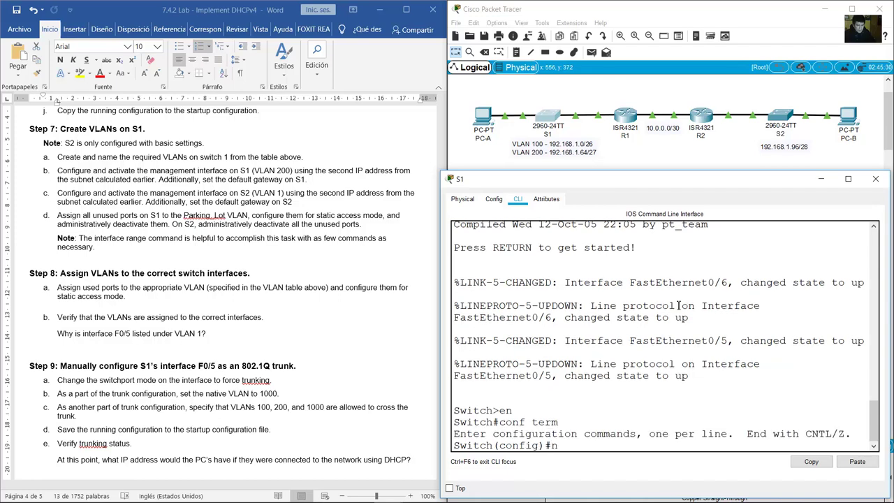
text(hostname S1)
key(Return)
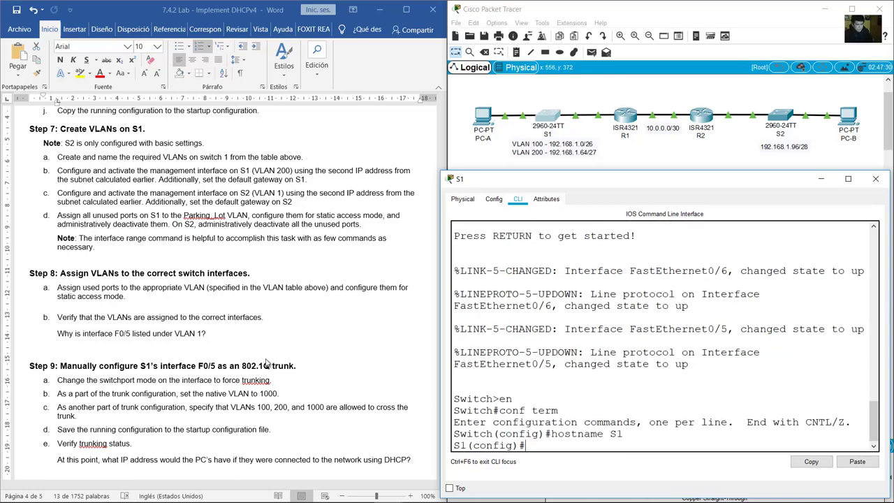
Review Step 7a and the VLAN Table for the VLAN numbers and names required on S1.
drag(73, 157, 303, 157)
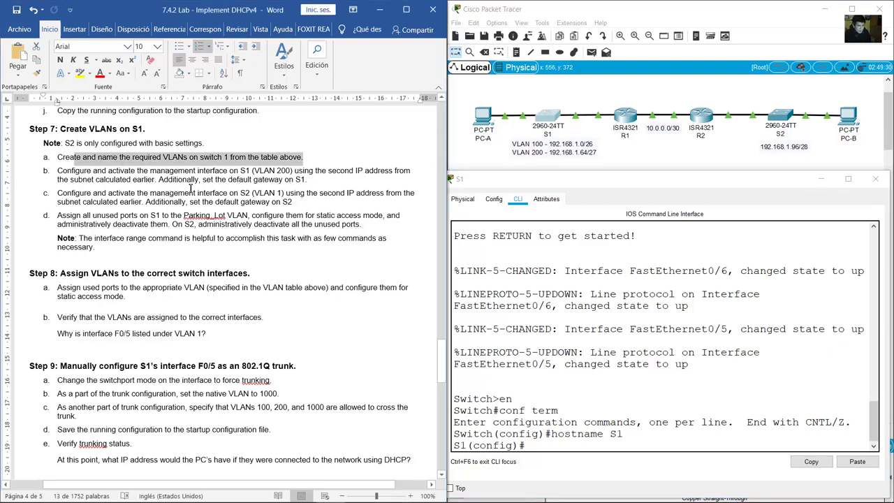
drag(442, 360, 428, 155)
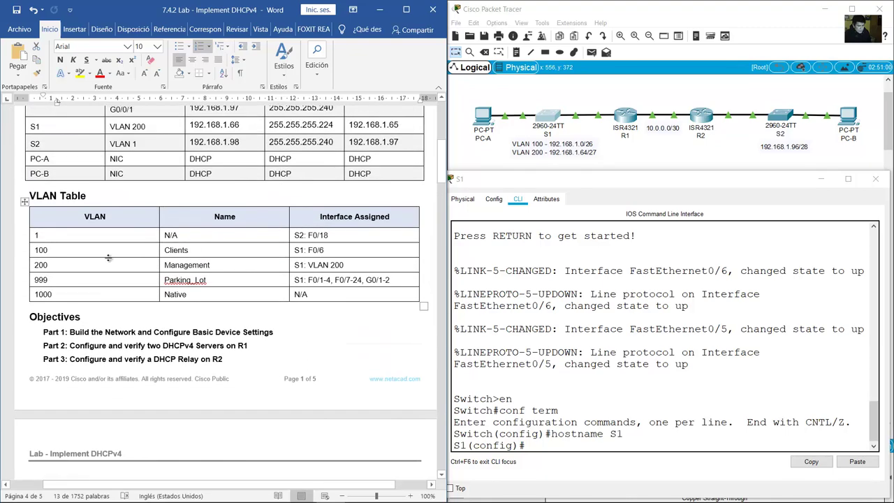
drag(64, 235, 329, 301)
click(45, 224)
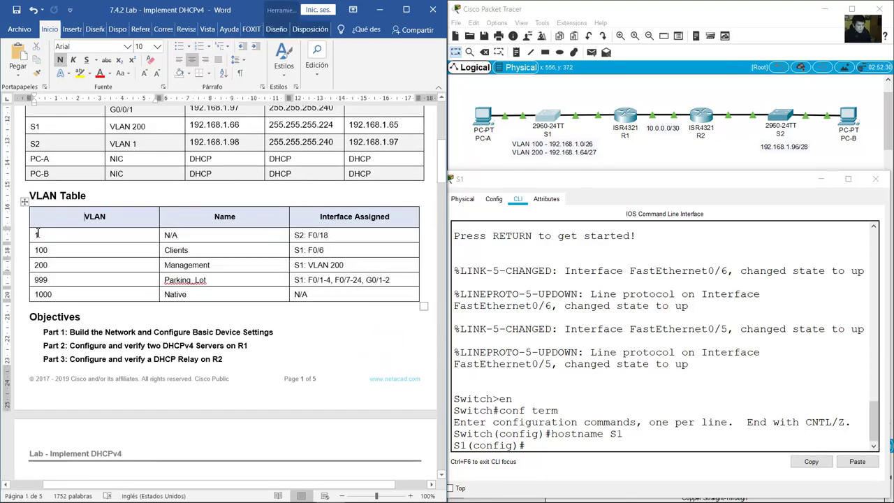
drag(38, 236, 353, 236)
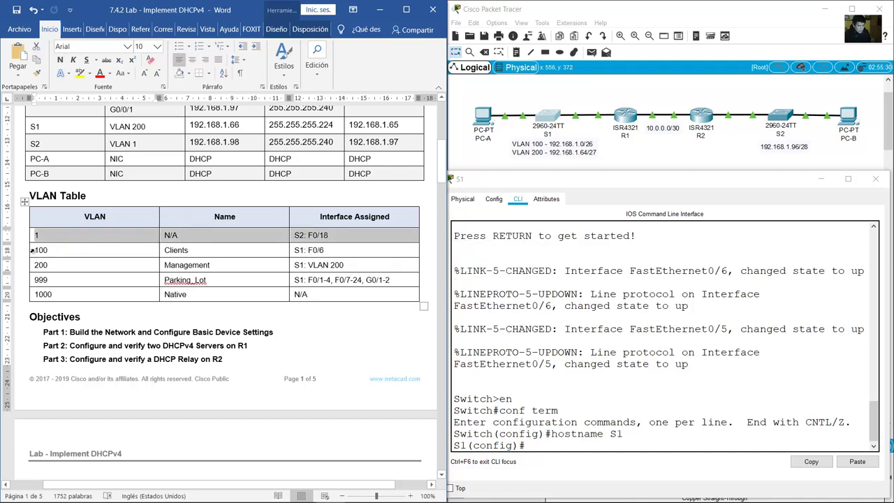
drag(74, 257, 412, 299)
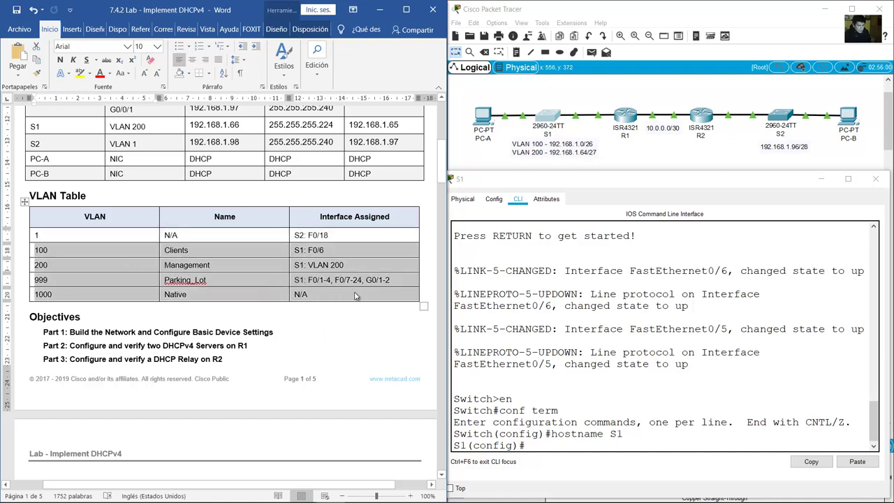
Create VLAN 100 on S1 and name it Clients.
click(670, 341)
text(vlan 10)
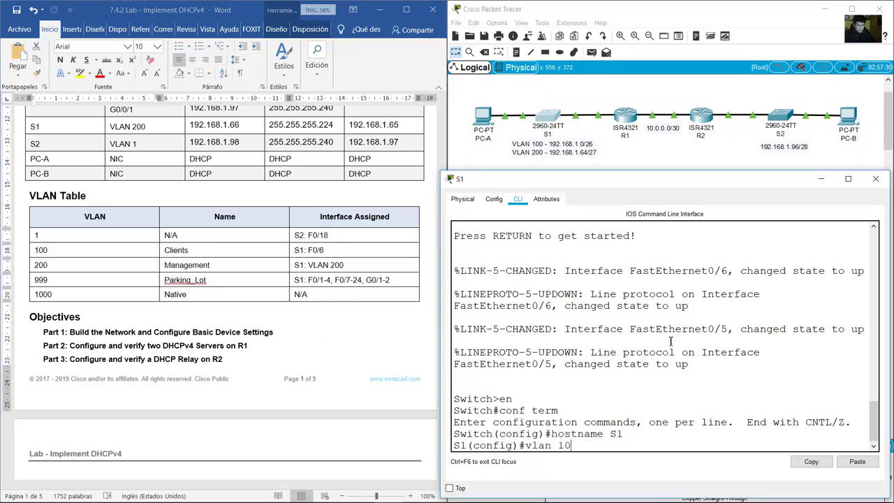
text(0)
key(Return)
text(name Cli)
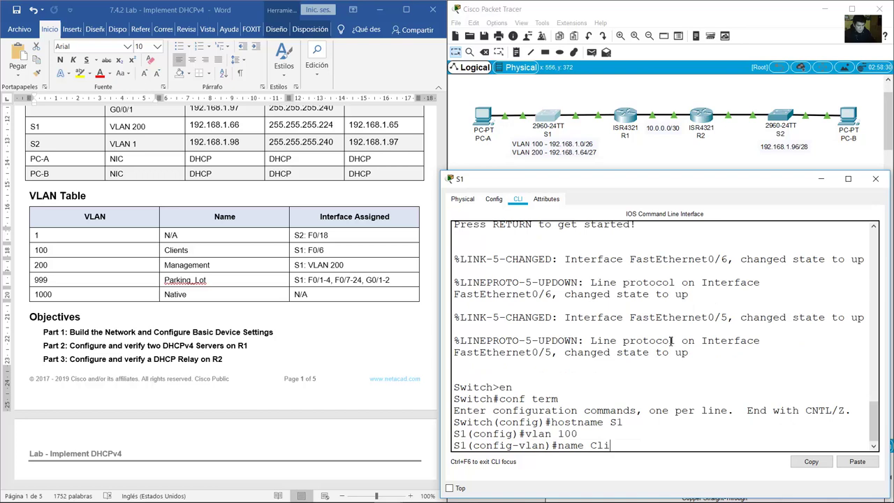
text(ents)
key(Return)
Create VLAN 200 on S1 and name it Management.
text(vlan 2)
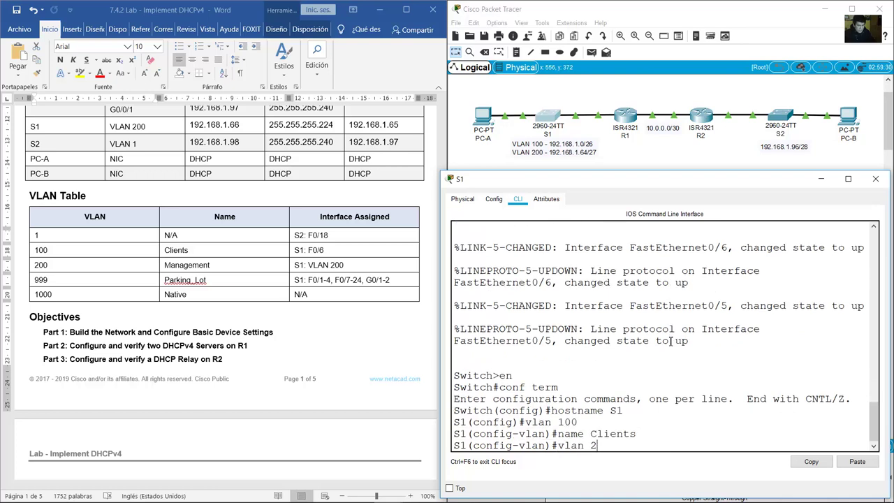
text(00)
key(Return)
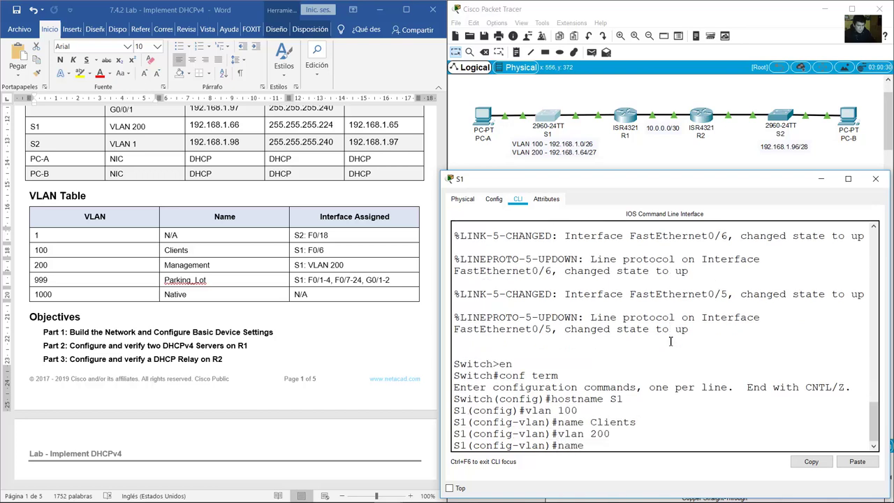
text(name Management)
key(Return)
Create VLAN 999 on S1 and name it ParkingLot.
text(vlan)#vlan)
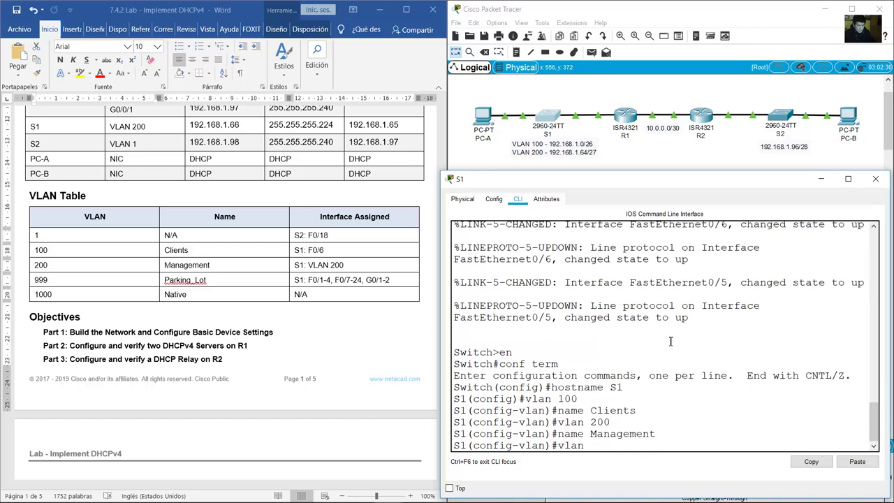
text( 999)
key(Return)
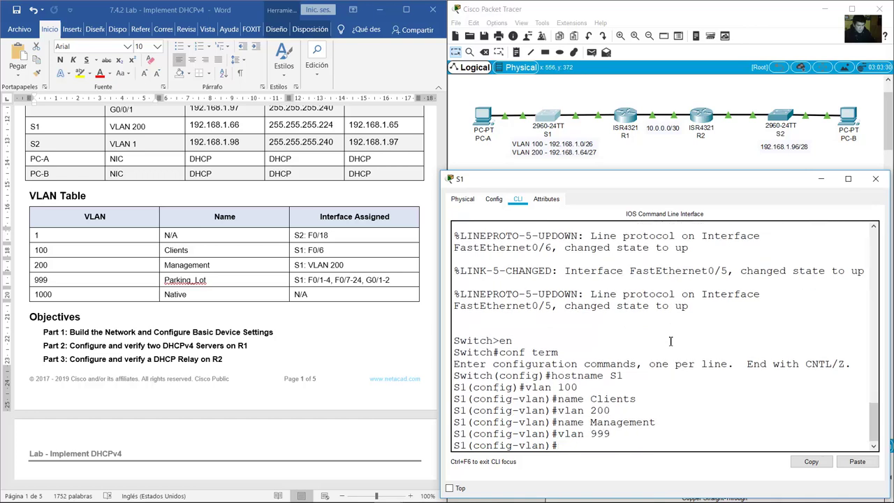
text(name Par)
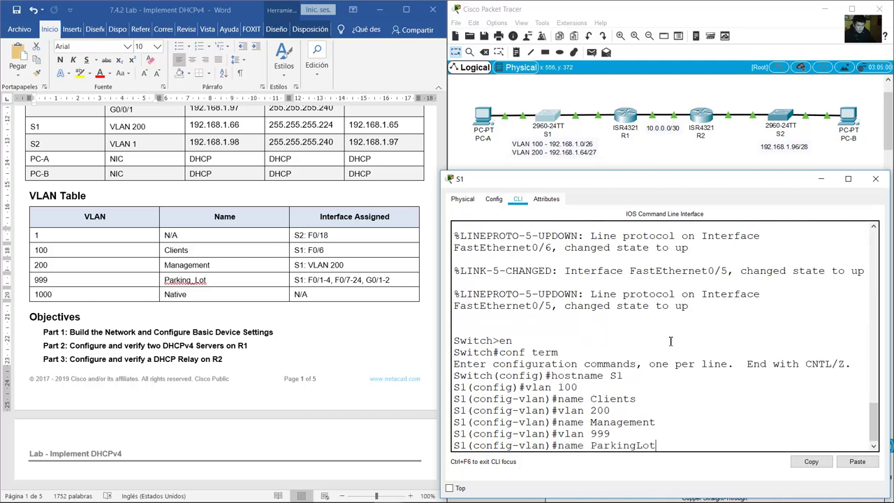
text(kingLot)
key(Return)
Create VLAN 1000 on S1, name it Native, and return to global configuration mode.
text(vlan 1000)
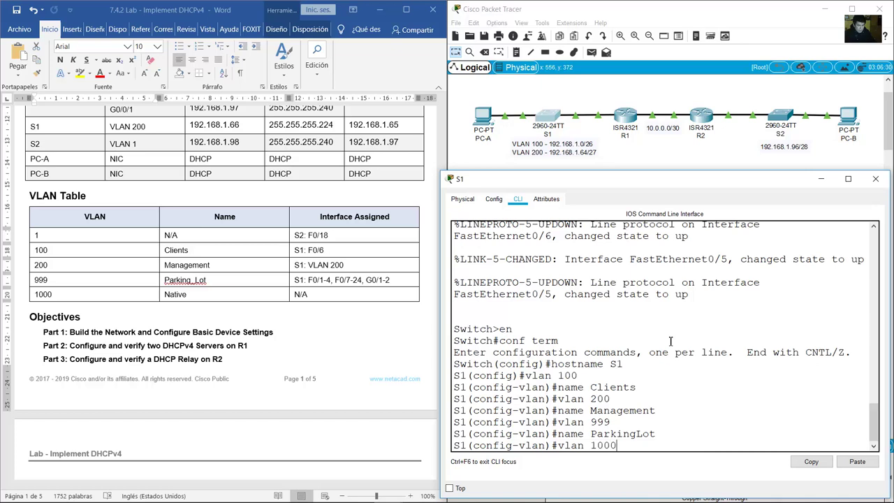
key(Return)
text(name)
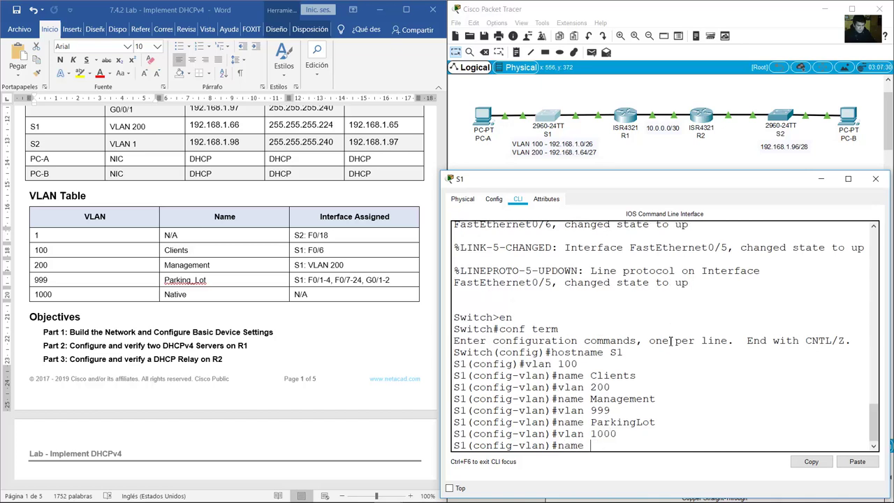
text( Native)
key(Return)
text(ex)
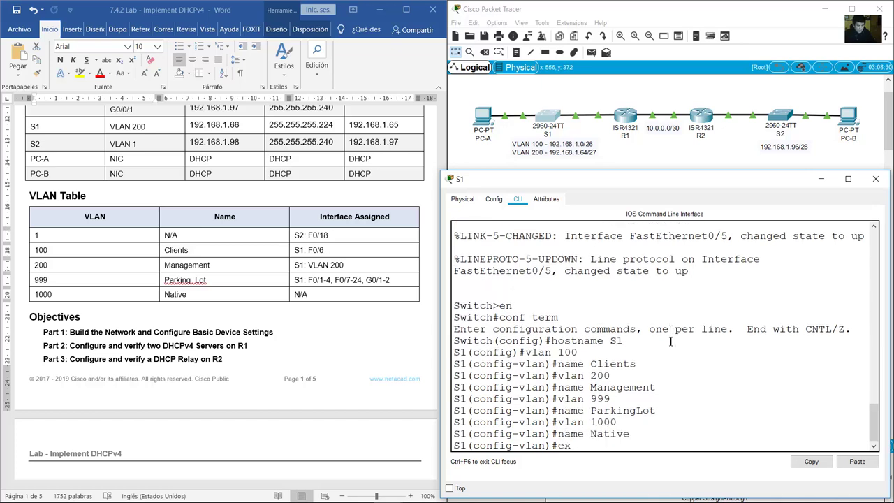
text(it)
key(Return)
Read Step 7b on S1's management interface and check the S1 row of the Addressing Table.
click(250, 354)
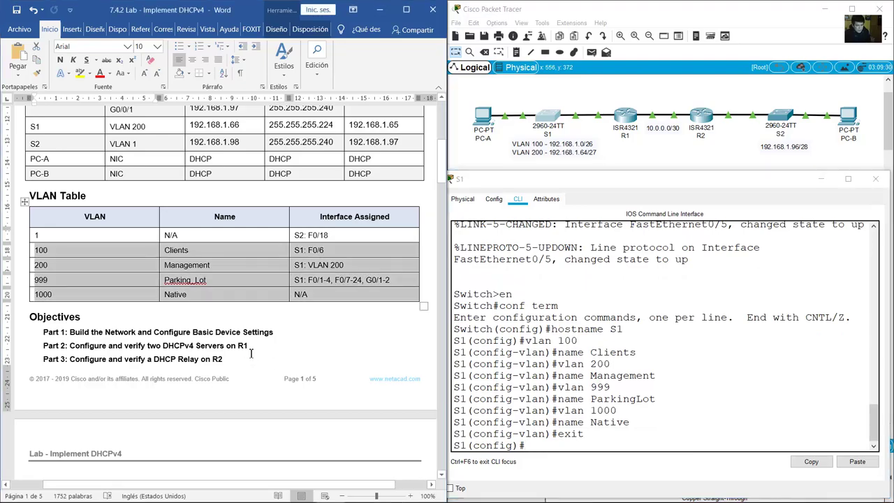
key(Page_Down)
scroll(250, 357, down, 8)
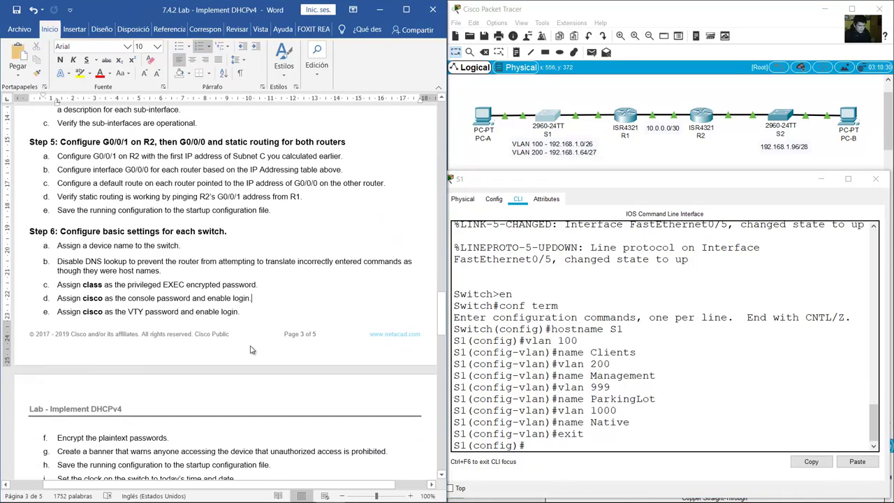
scroll(248, 230, down, 7)
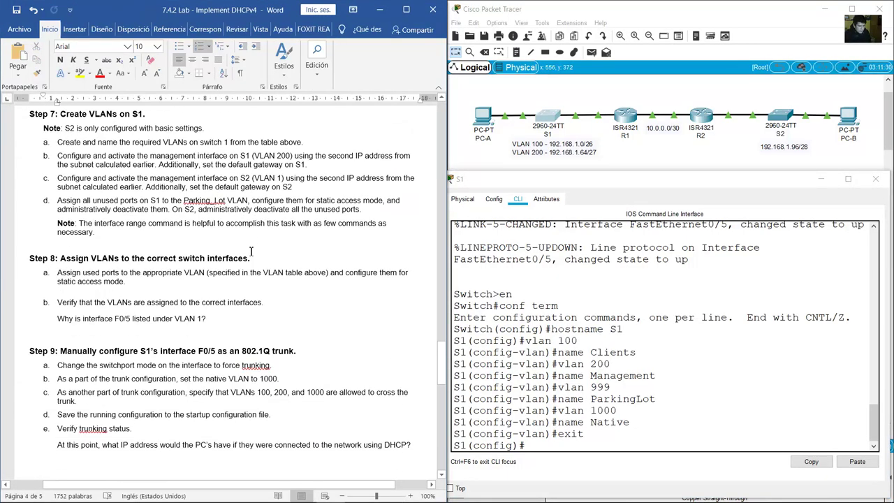
scroll(250, 251, up, 3)
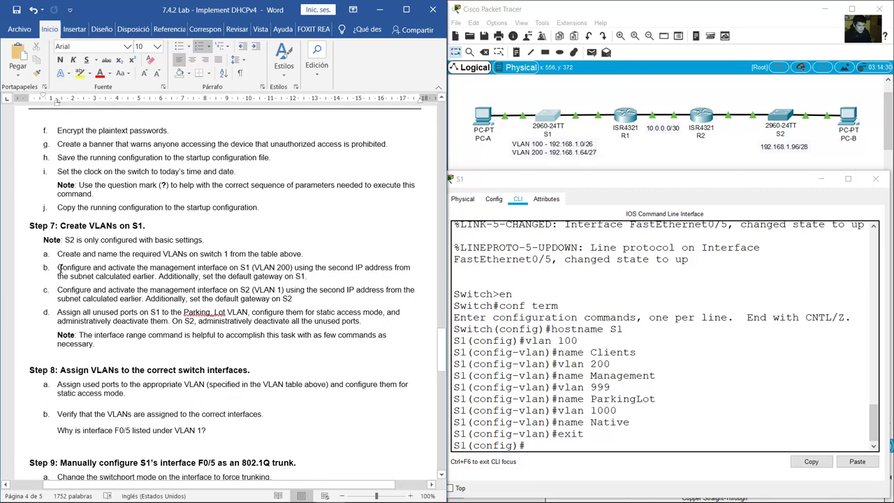
drag(59, 270, 295, 267)
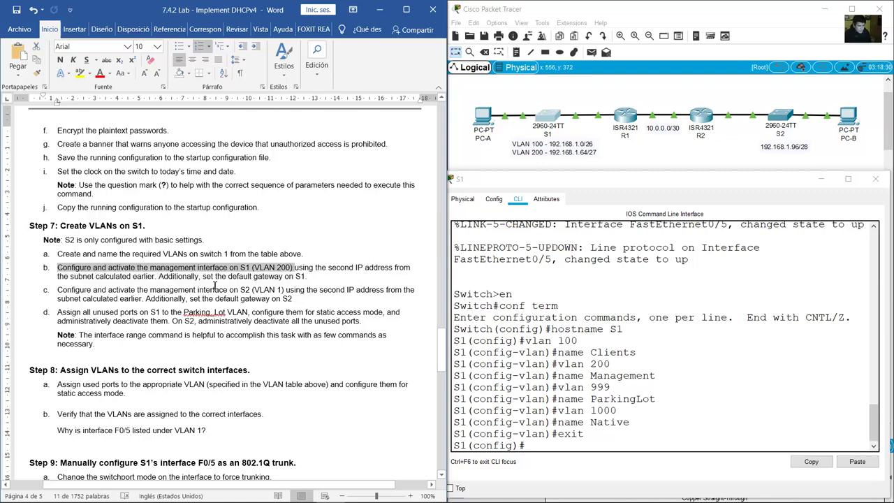
drag(203, 277, 308, 276)
scroll(428, 177, up, 6)
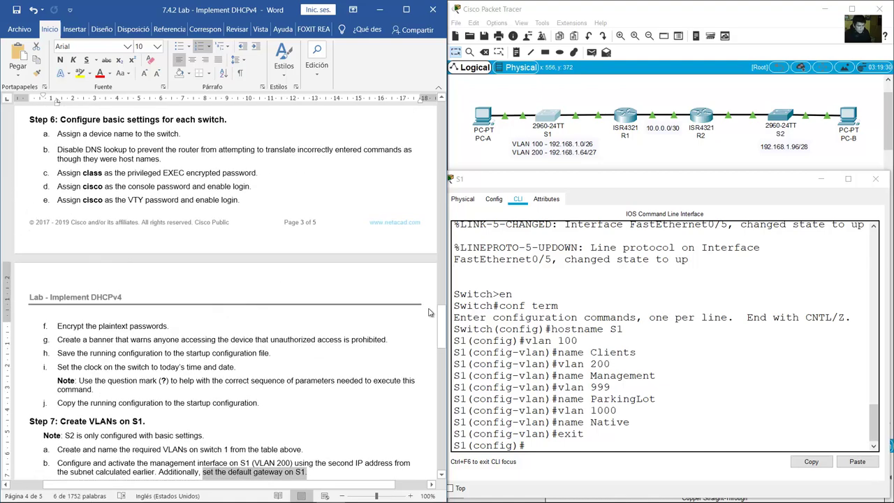
scroll(428, 177, up, 10)
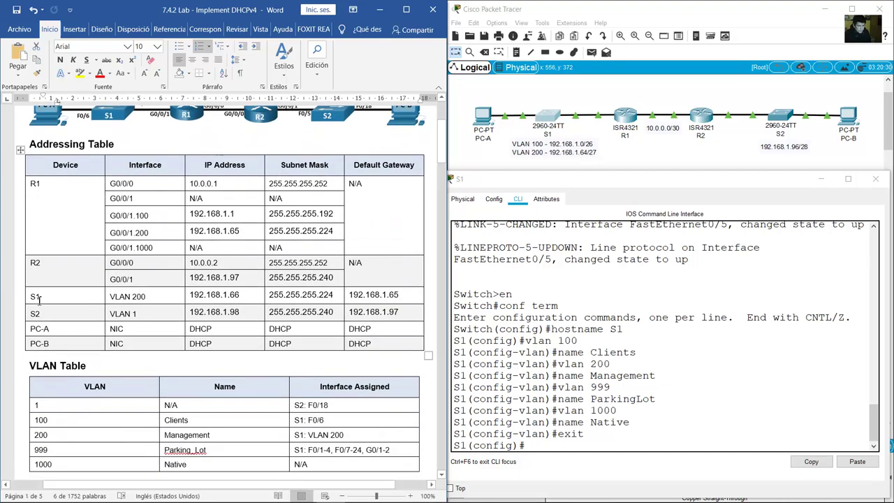
drag(53, 298, 412, 303)
Configure S1's VLAN 200 interface with IP address 192.168.1.66 and mask 255.255.255.224, and activate it.
click(638, 391)
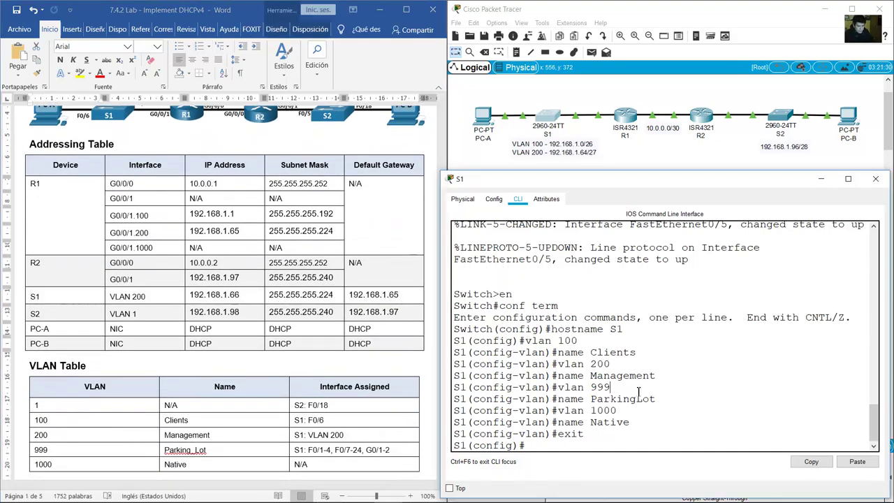
text(int vlan 200)
key(Return)
text(ip addre)
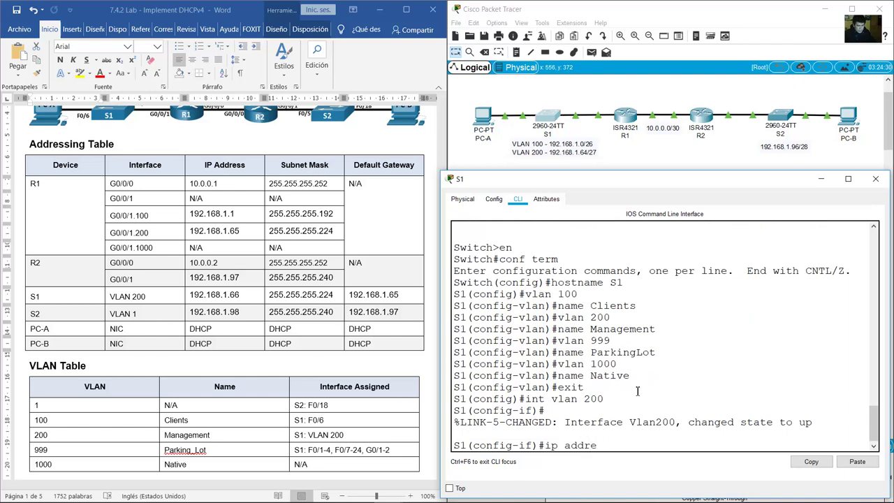
text(ss 192.168.1.66 255.255.255.2)
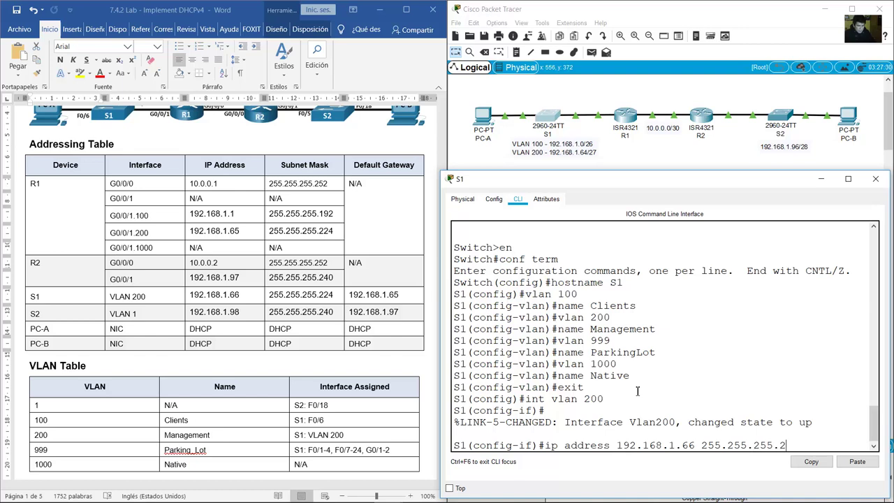
text(24)
key(Return)
text(no shutdown)
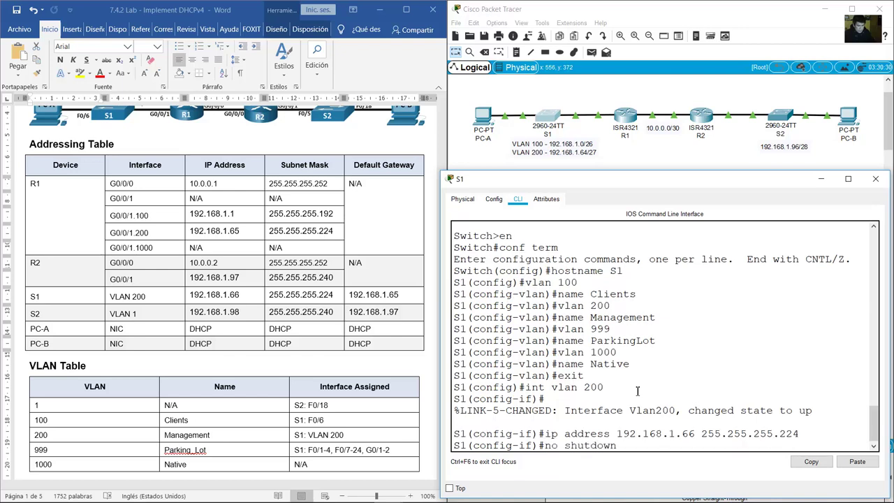
key(Return)
text(exi)
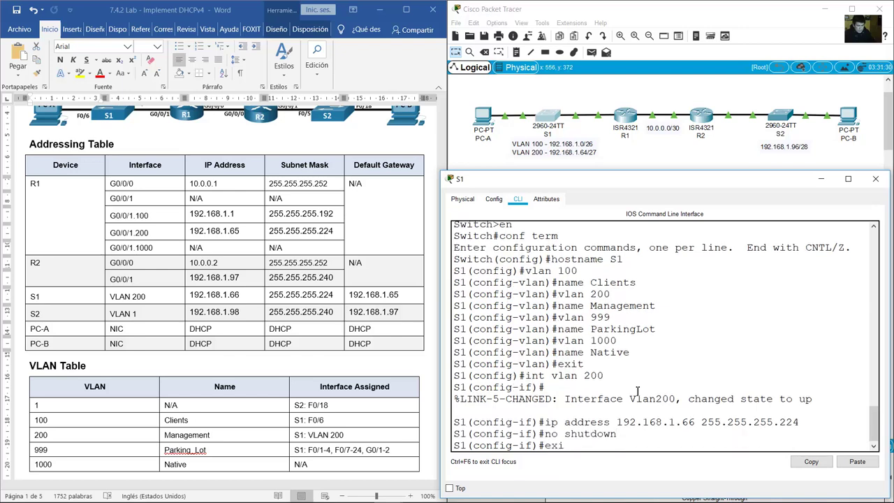
text(t)
key(Return)
Set S1's default gateway to 192.168.1.65 and check it against the S1 row of the Addressing Table.
text(ip default-)
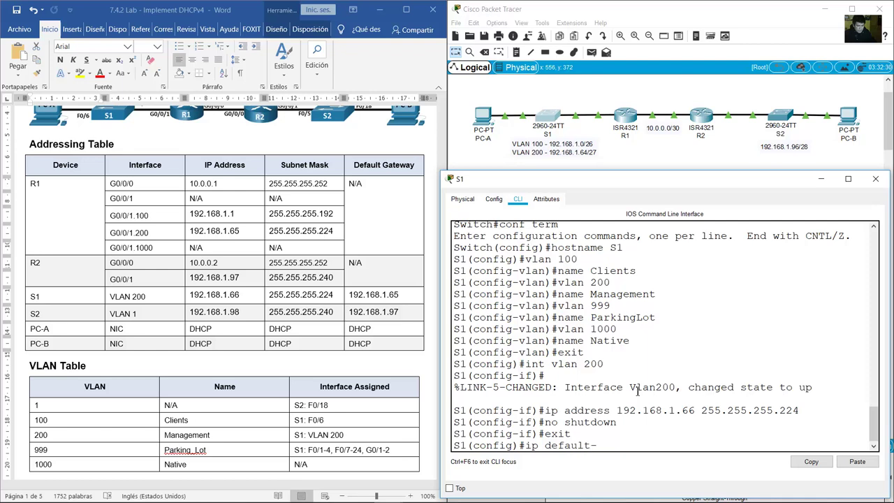
text(gateway 192.168)
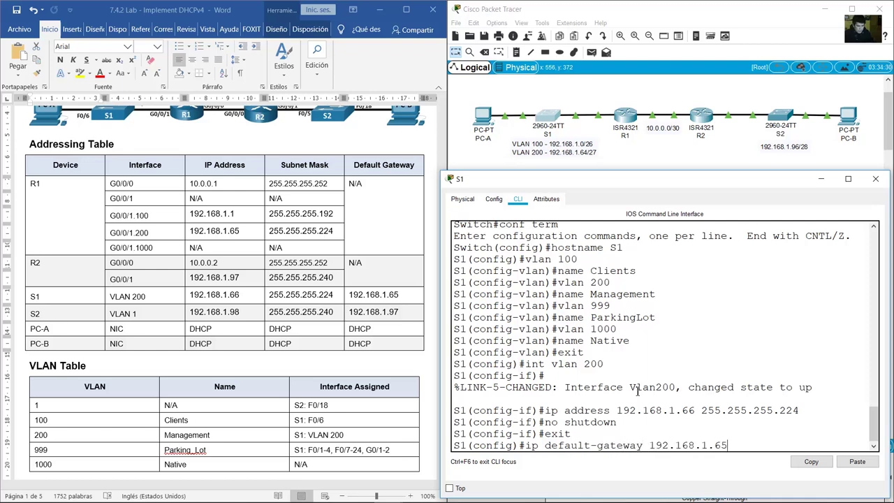
text(.1.65)
key(Return)
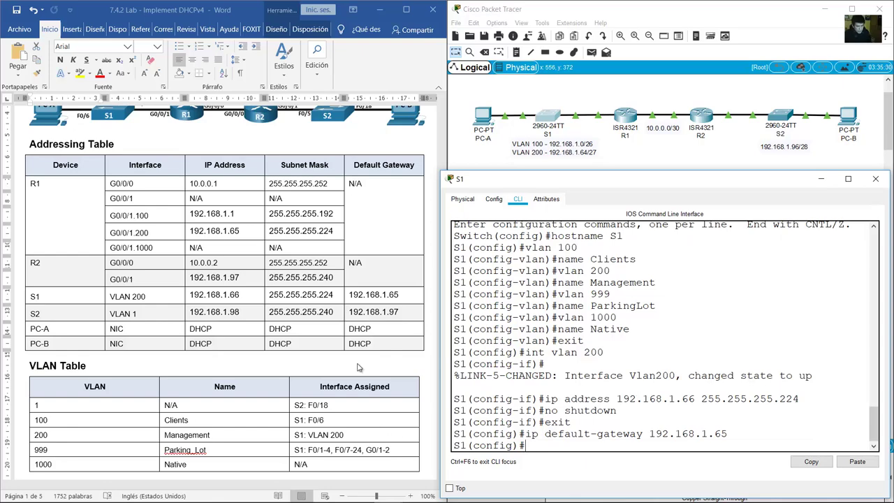
click(338, 302)
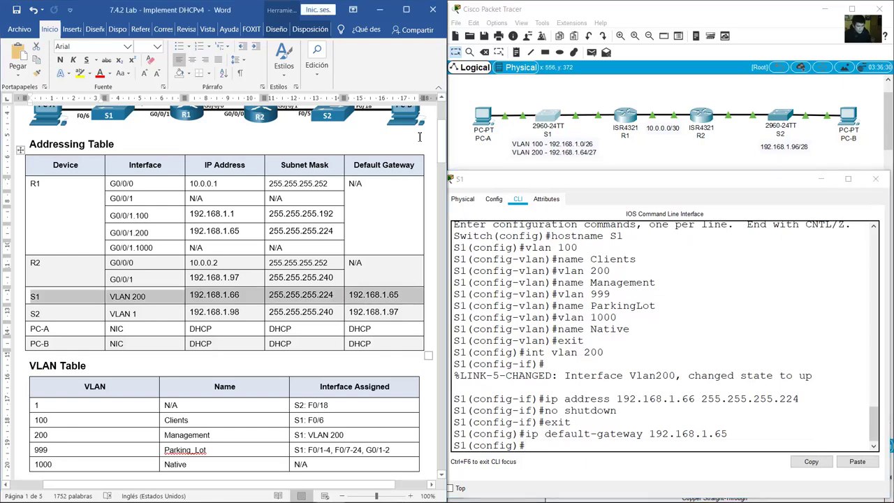
Read Step 7c on S2's management interface in the lab document and check the S2 row of the Addressing Table.
drag(442, 143, 440, 364)
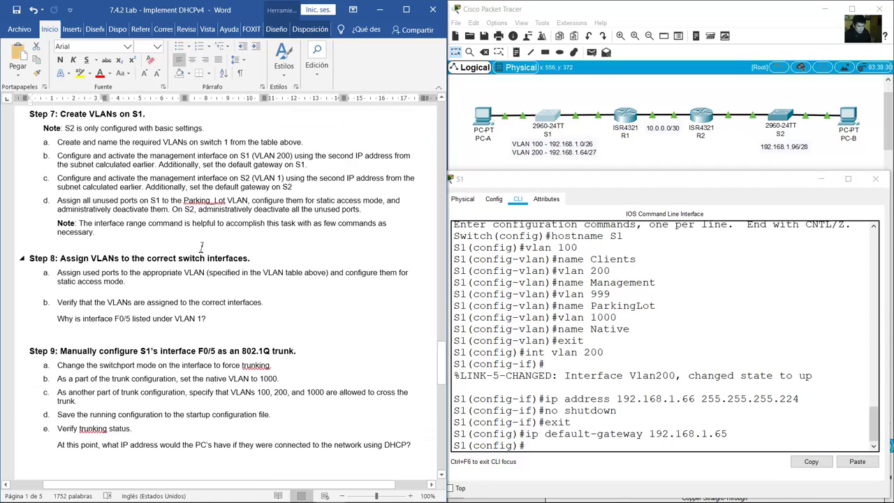
click(123, 188)
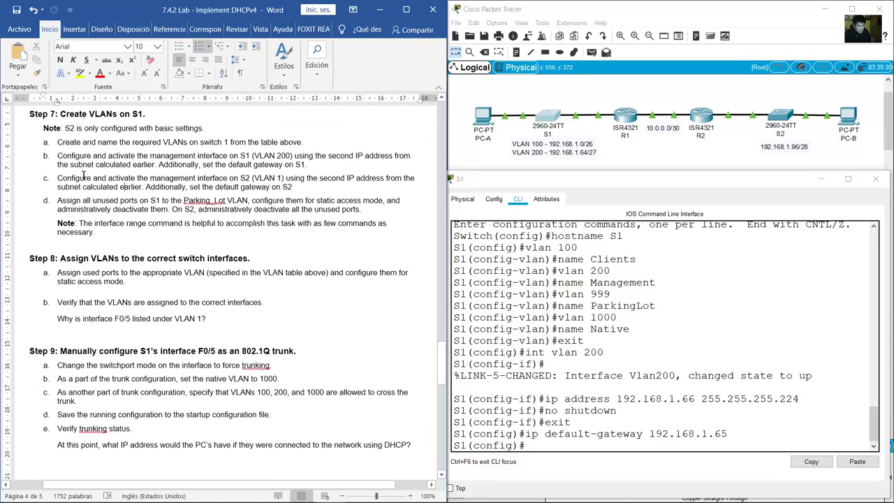
drag(59, 177, 281, 187)
drag(441, 364, 447, 150)
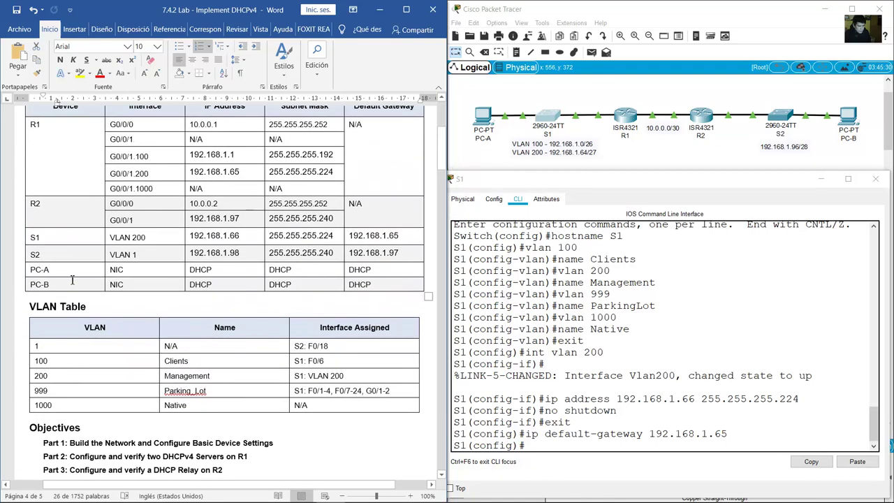
drag(41, 255, 419, 254)
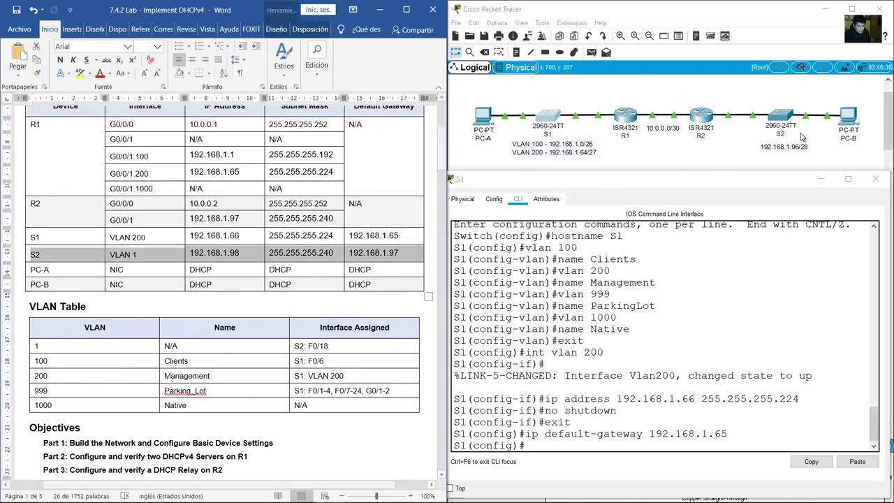
Open switch S2's command line in Packet Tracer, enter global configuration mode and set the hostname to S2.
click(781, 119)
drag(513, 115, 638, 229)
drag(725, 217, 891, 169)
click(520, 196)
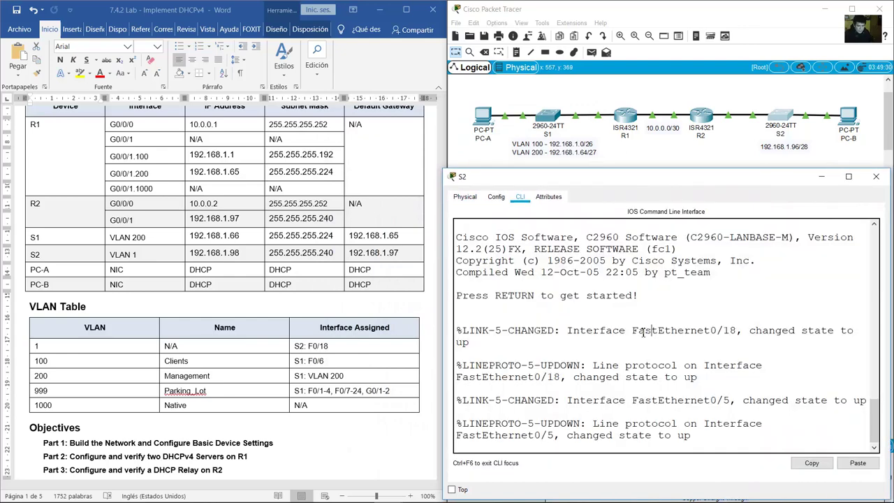
key(Return)
text(en)
key(Return)
text(conf term)
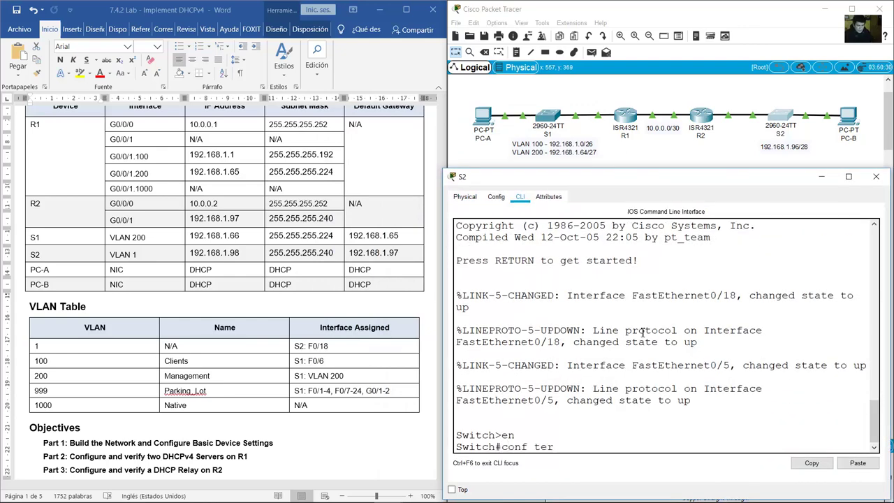
key(Return)
text(hostname S1)
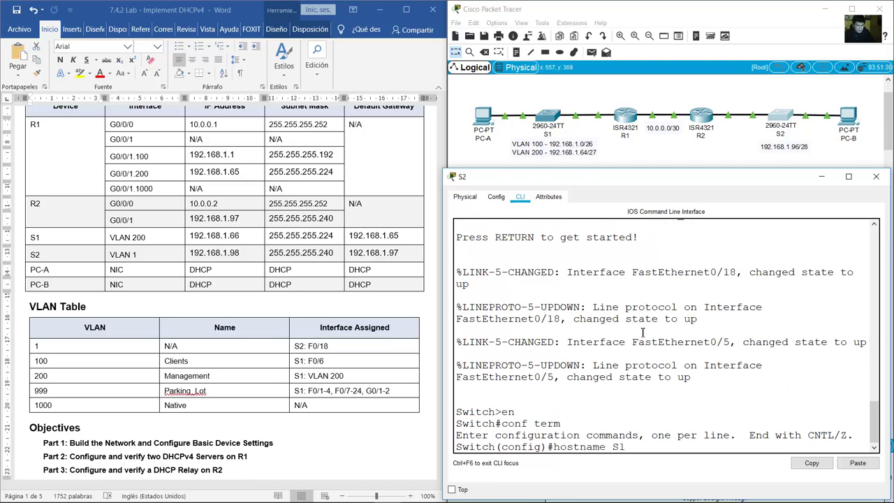
key(Return)
Configure S2's VLAN 1 interface with IP address 192.168.1.98 and mask 255.255.255.240, and activate it.
text(int vlan 1)
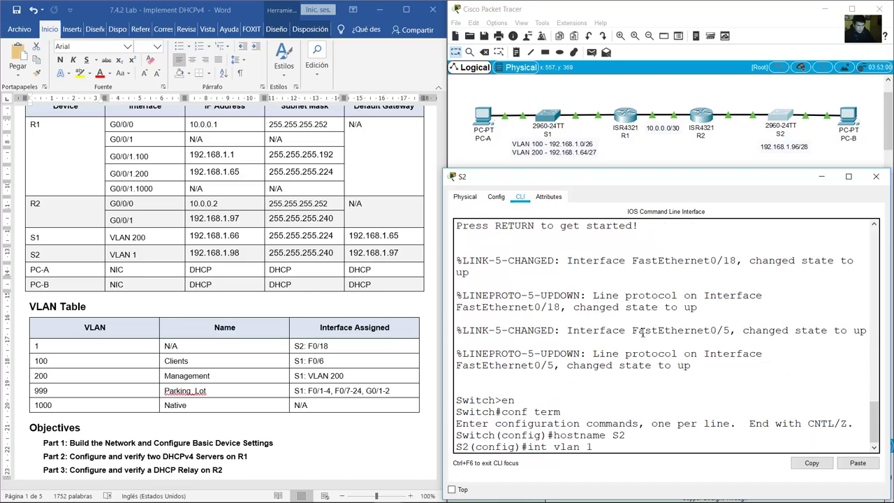
key(Return)
text(ig-if)#i)
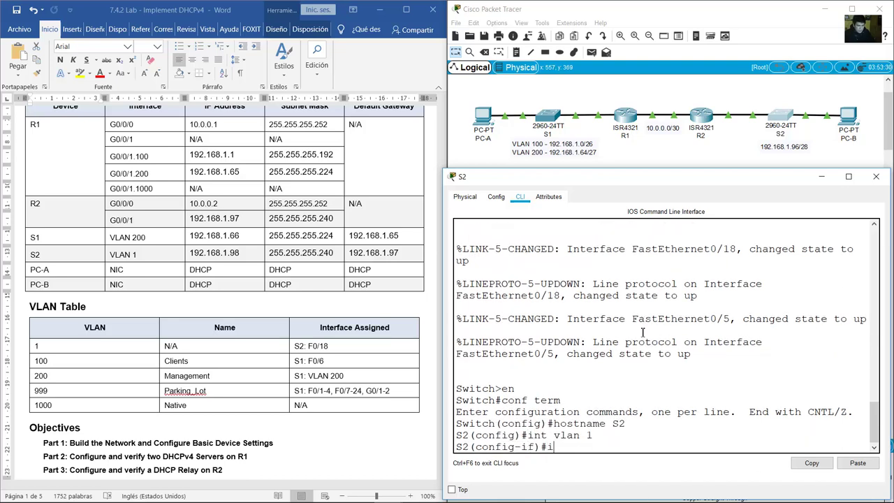
text(p address 192.168.1.98)
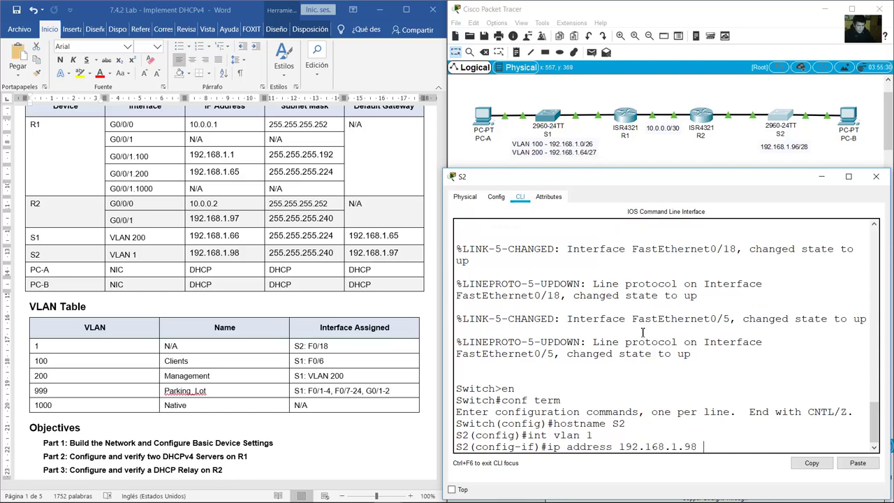
text( 255.255.255.240)
key(Return)
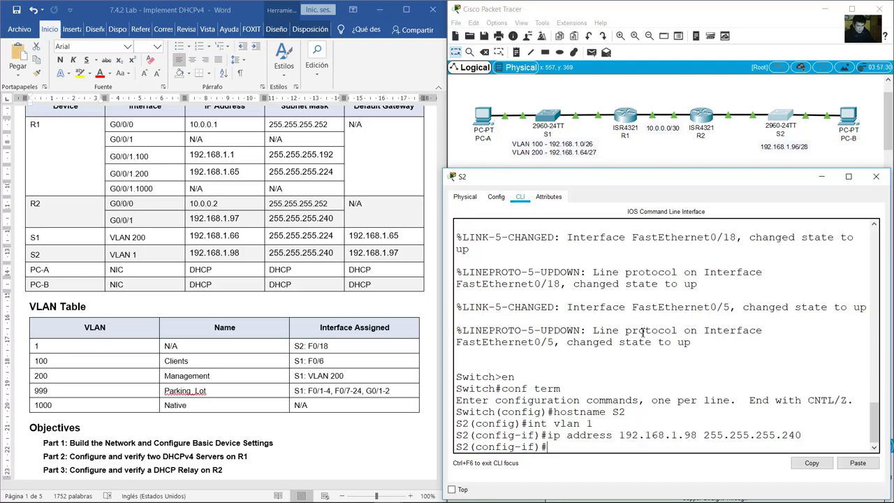
text(no shutdown)
key(Return)
key(Return)
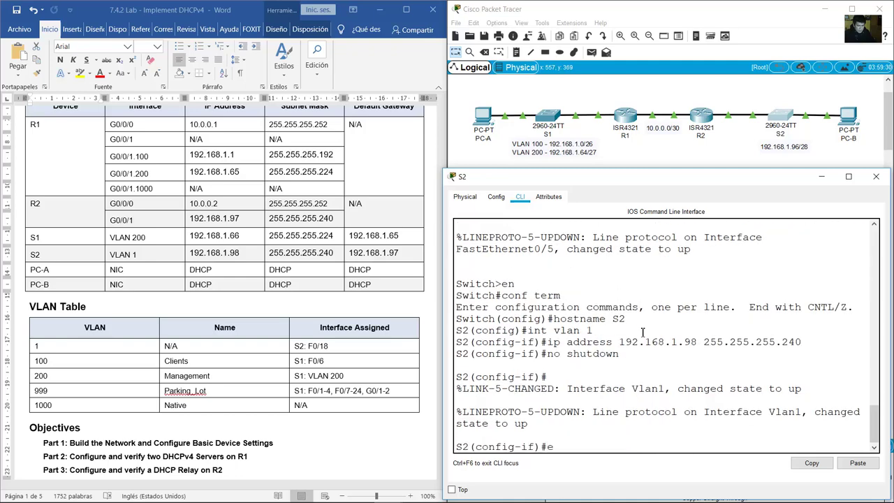
Return to global configuration mode on S2, set its default gateway to 192.168.1.97, and check it against the Addressing Table.
text(exit)
key(Return)
text(ip def)
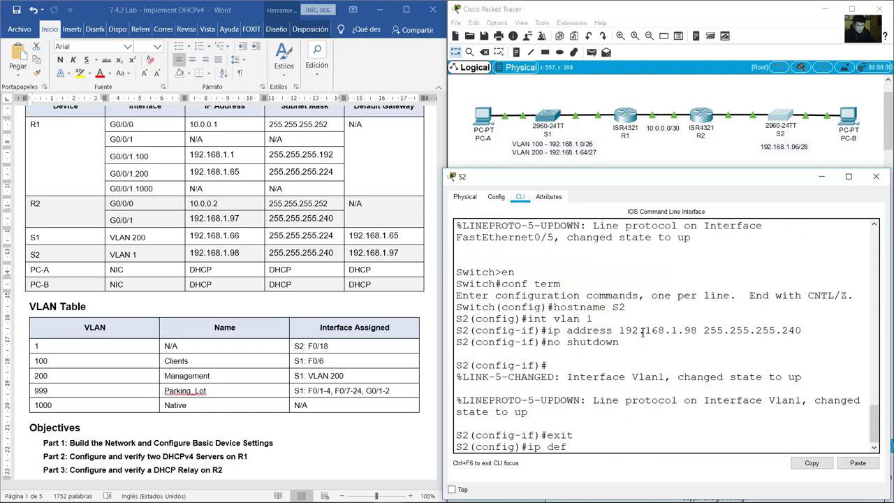
text(ault-gatewauy 192.168.1.97)
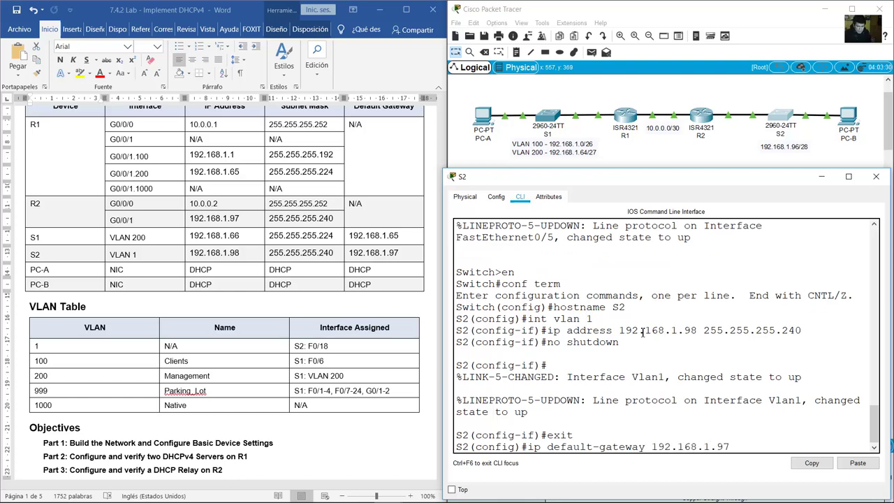
key(Return)
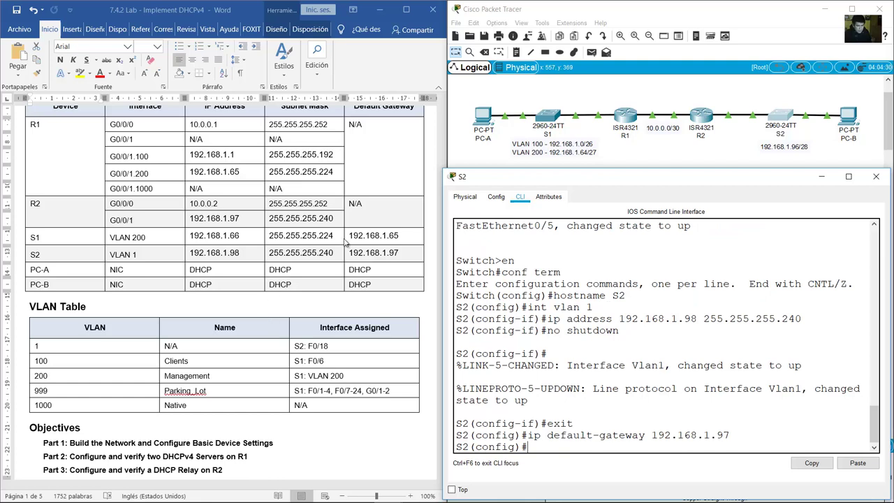
drag(351, 252, 406, 256)
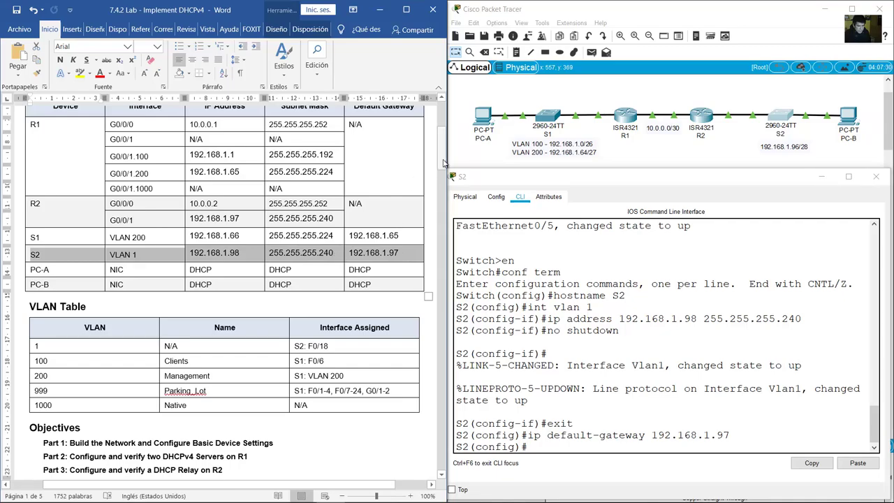
Read Step 7d in the lab document on assigning and deactivating S1's unused ports.
drag(444, 150, 439, 358)
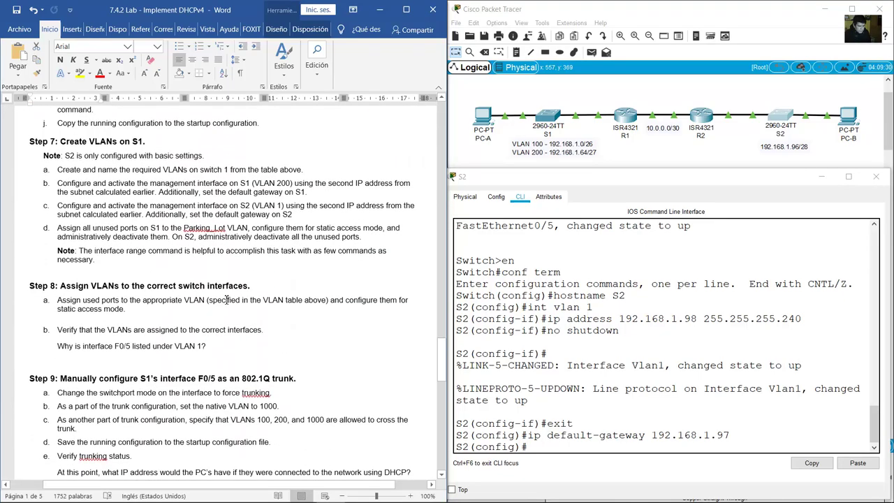
click(120, 254)
drag(58, 228, 169, 237)
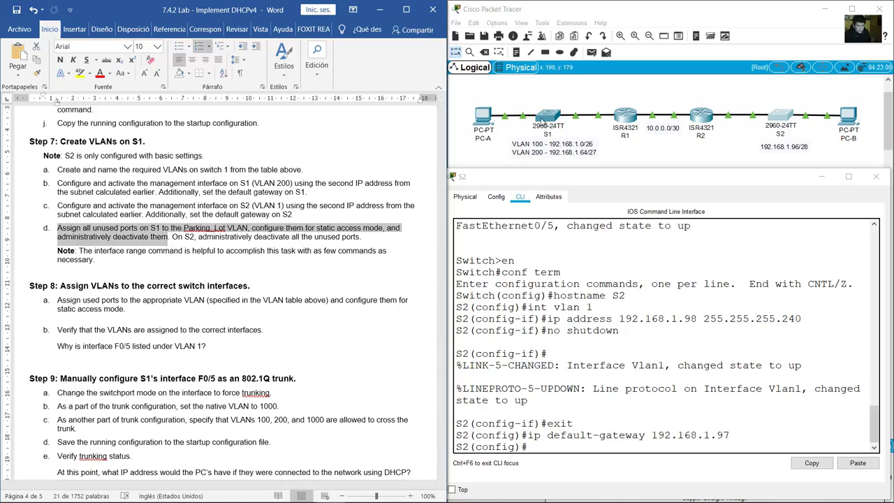
Check S1's connected ports in the Packet Tracer topology and enter interface range configuration for f0/1-4, f0/7-24 and g0/1-2 on S1.
click(544, 121)
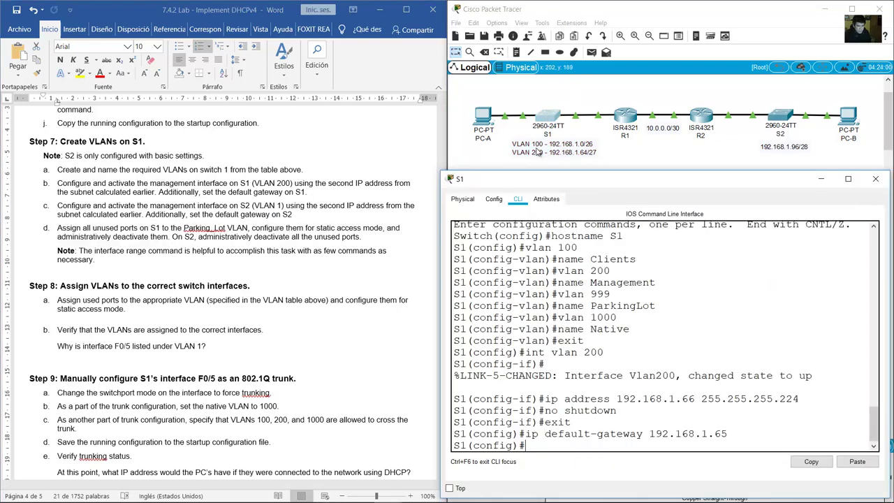
click(576, 102)
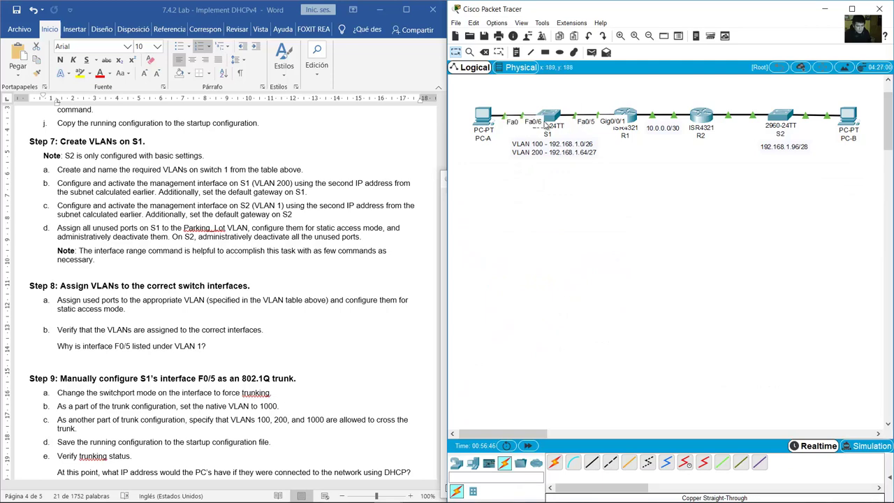
click(548, 117)
text(int )
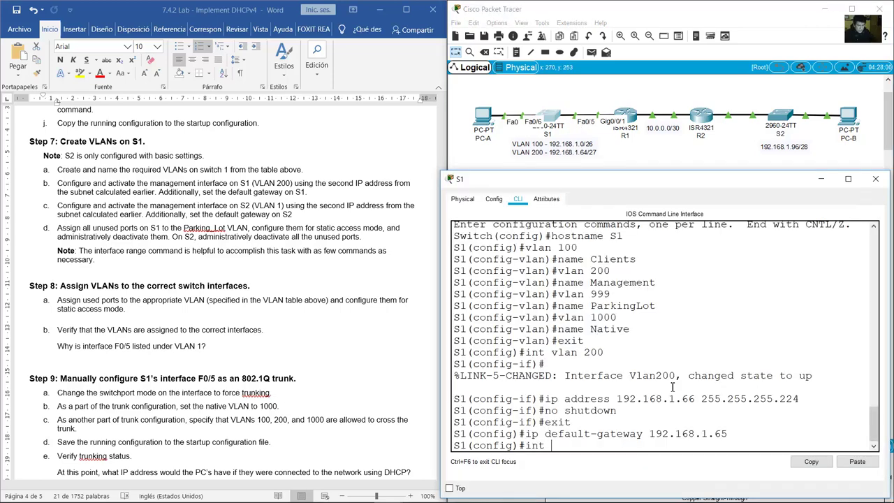
text(range f0/1-4,f0/7-24,g0/1-2)
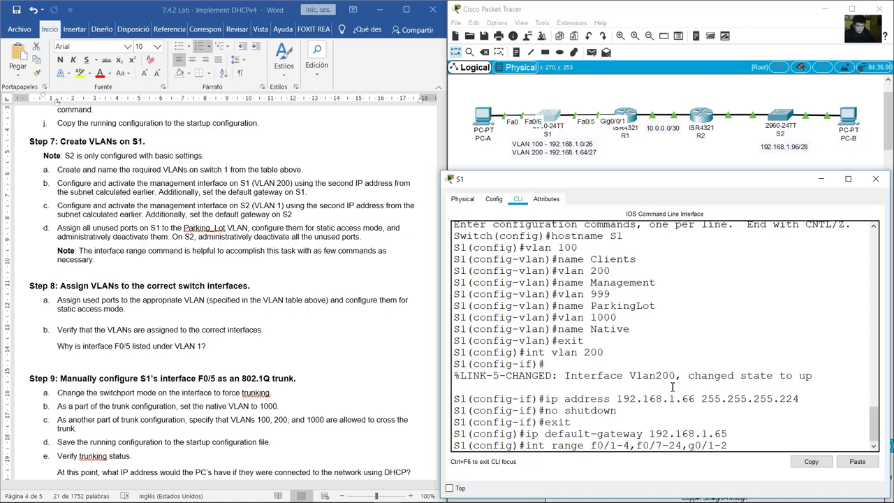
key(Return)
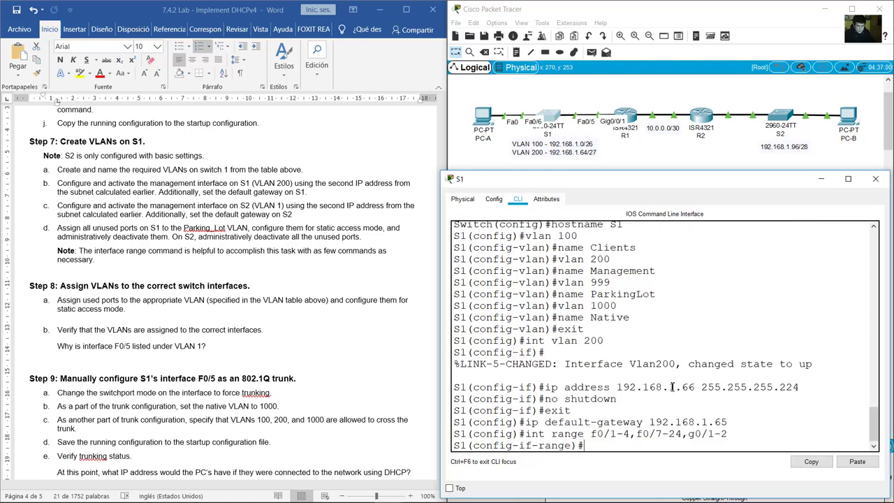
Compare the Parking_Lot name and VLAN number required by Step 7d and the VLAN Table with the VLAN name configured on S1.
ctrl+click(161, 238)
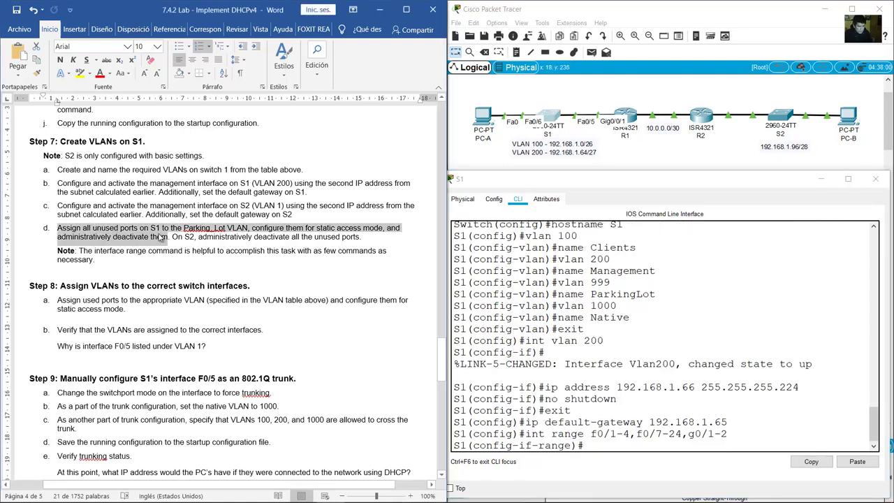
drag(184, 229, 244, 230)
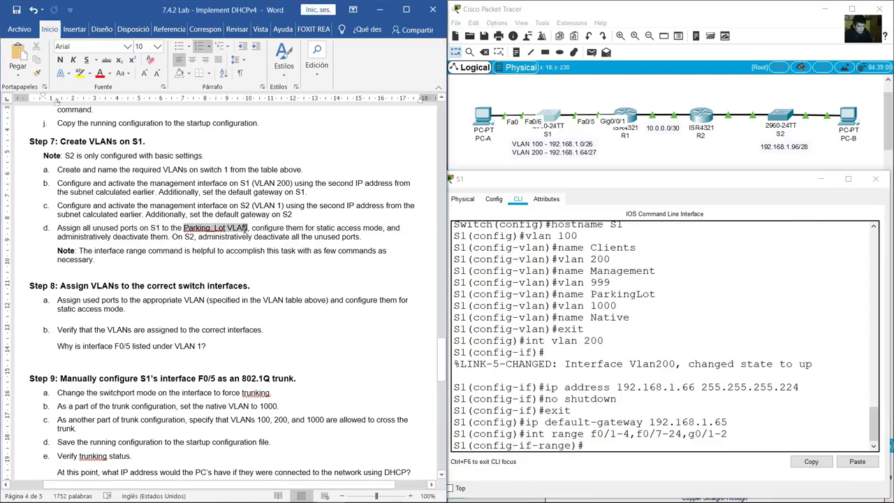
drag(441, 353, 460, 165)
drag(210, 354, 53, 358)
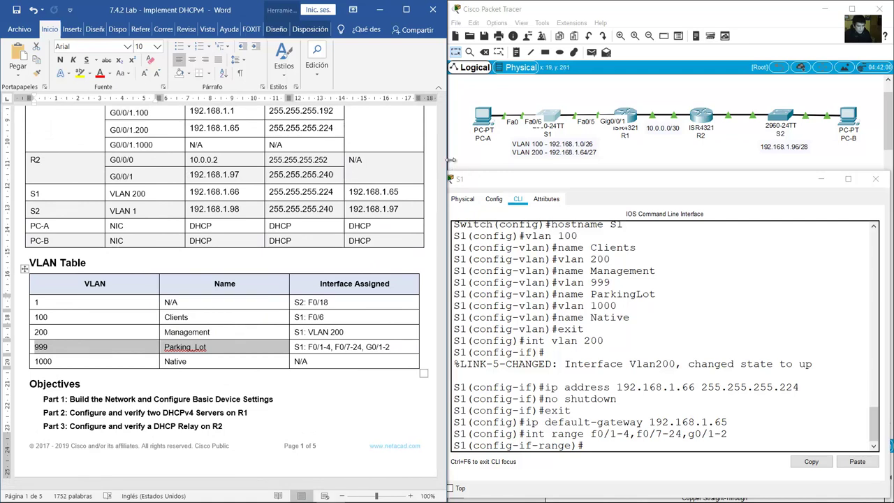
drag(440, 159, 440, 160)
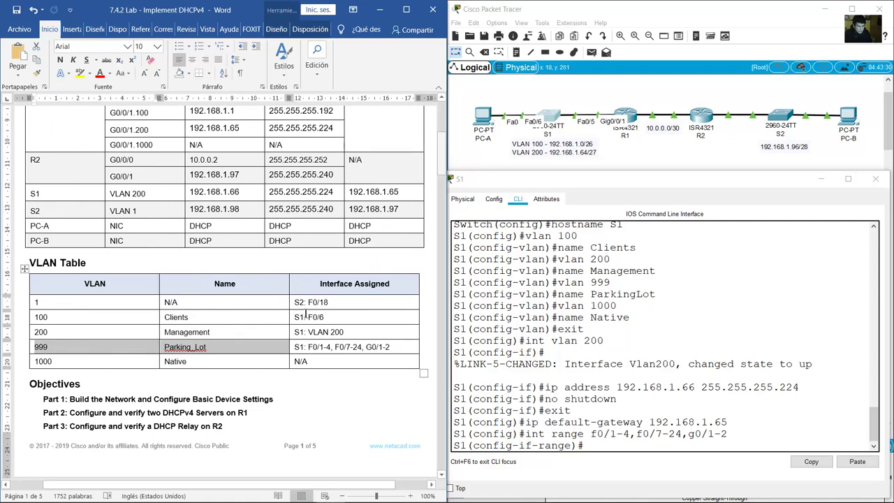
click(211, 347)
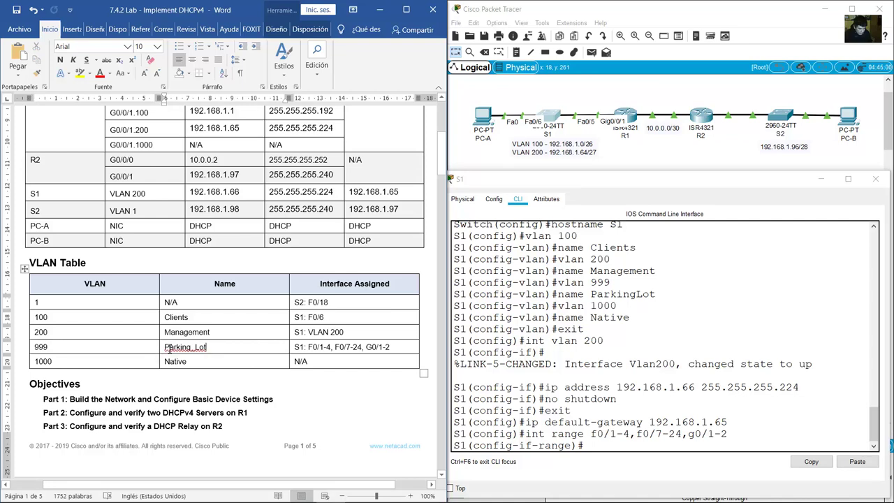
drag(166, 347, 208, 347)
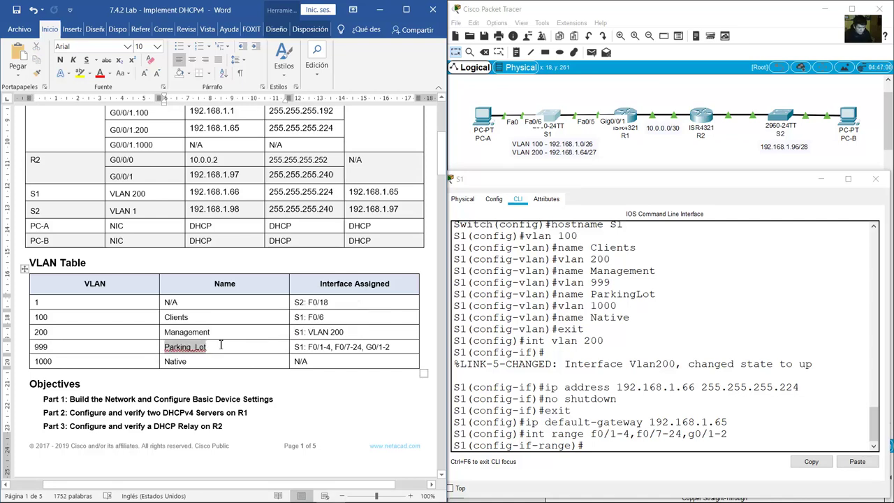
click(592, 296)
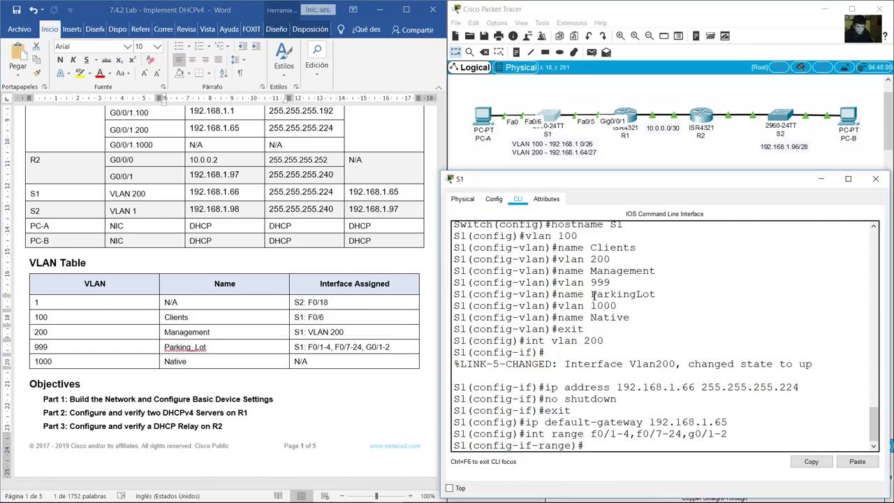
drag(592, 297, 657, 294)
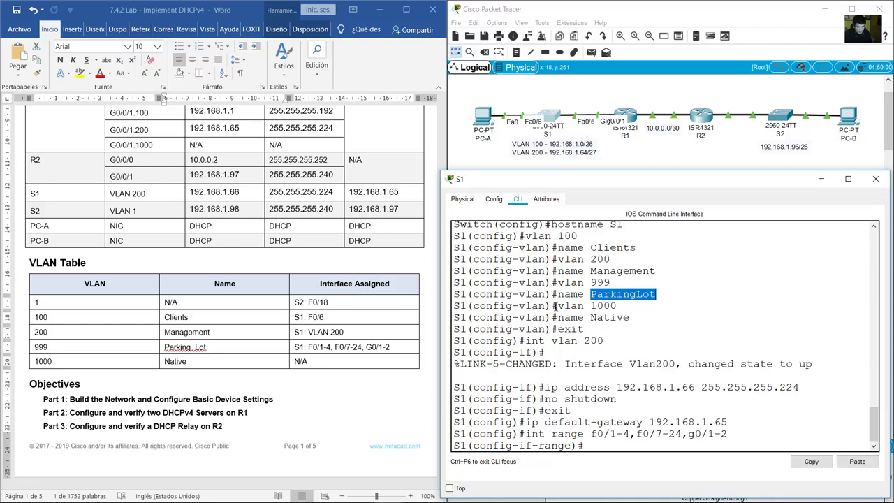
Configure S1's unused port range f0/1-4, f0/7-24 and g0/1-2 for static access mode, following Step 7d of the lab document.
click(214, 346)
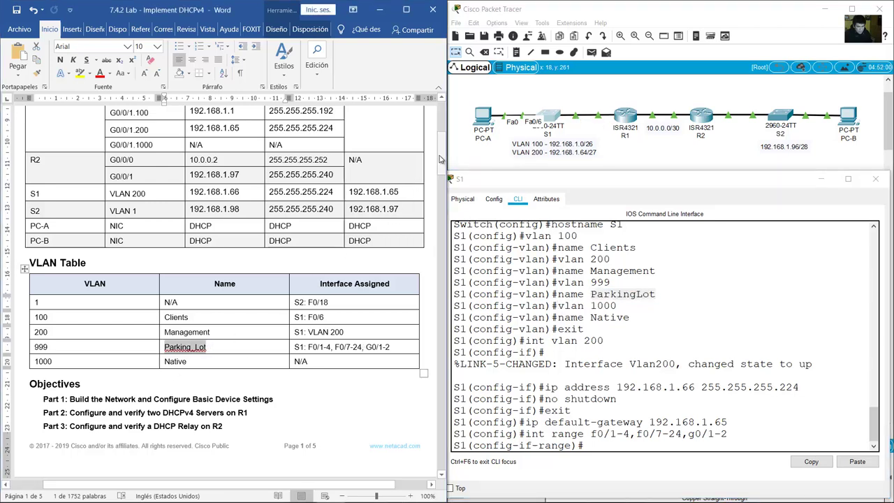
drag(441, 159, 433, 354)
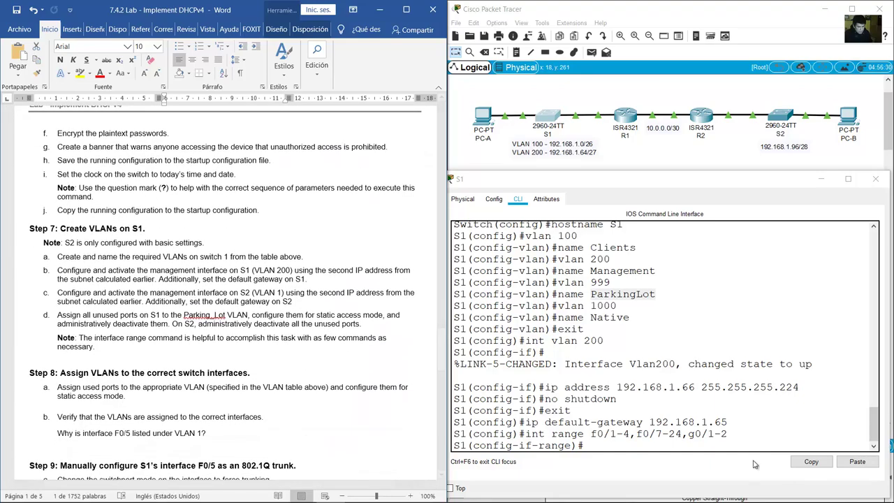
click(702, 347)
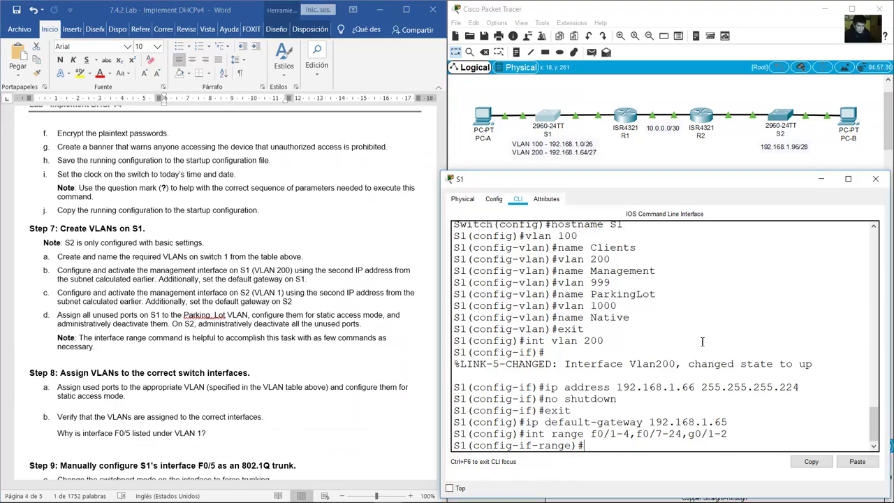
click(308, 312)
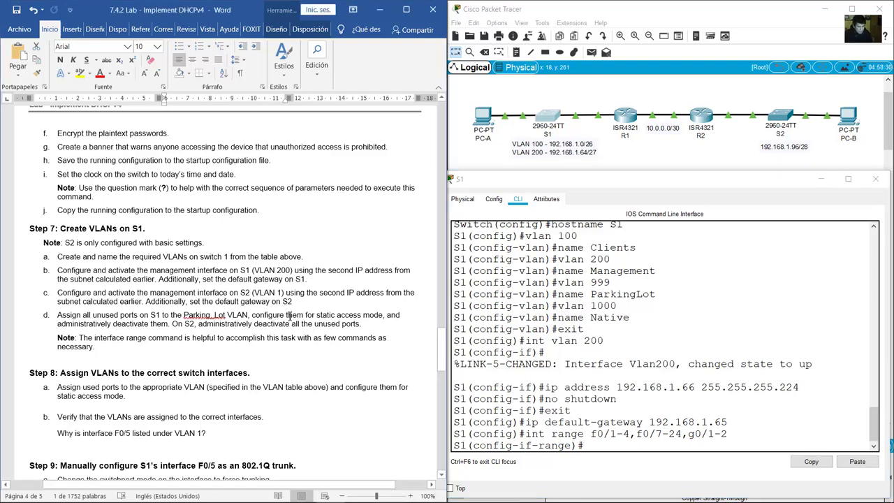
drag(318, 312, 386, 315)
click(643, 386)
text(itc)
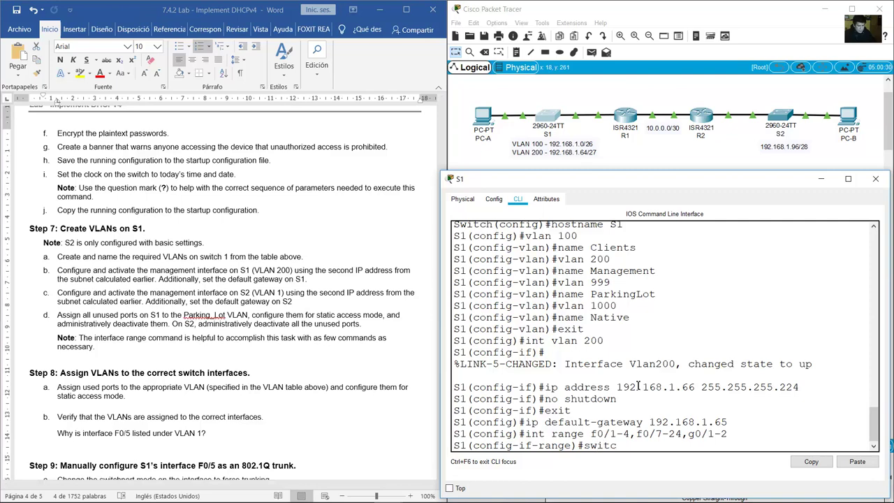
text(hport mode ac)
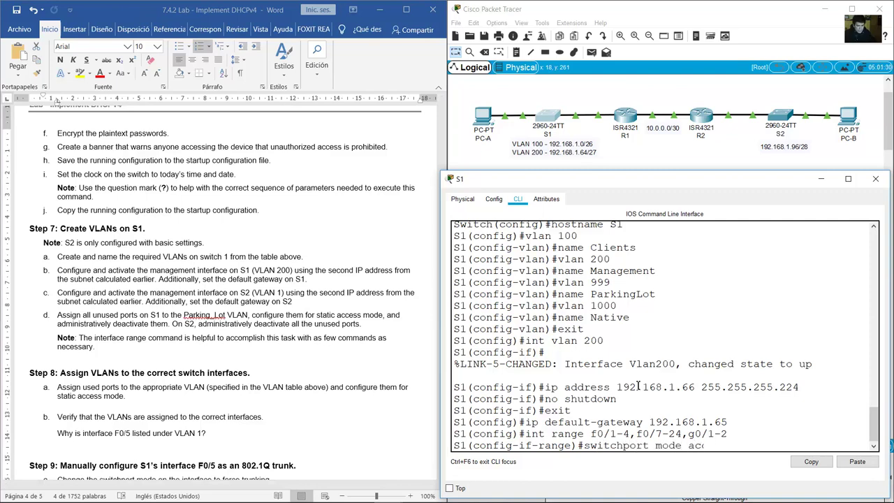
text(cess)
key(Return)
Assign S1's unused port range to access VLAN 999.
key(Up)
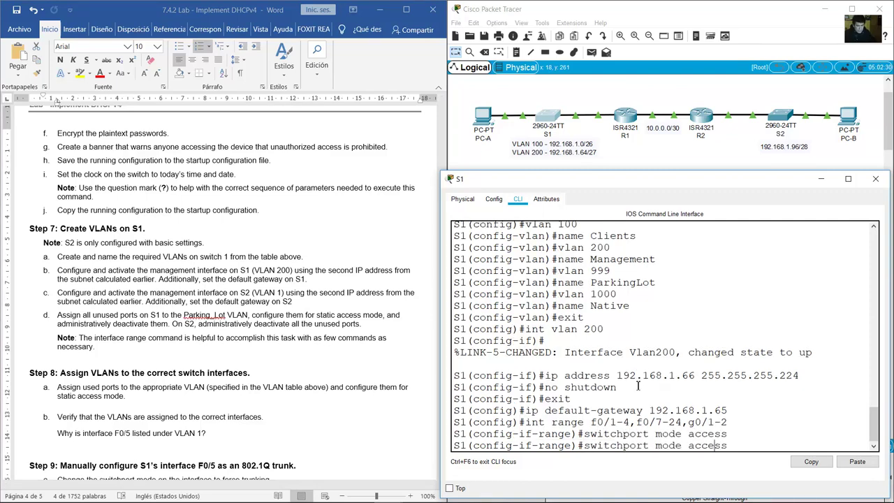
key(BackSpace)
key(BackSpace)
key(BackSpace)
key(BackSpace)
key(BackSpace)
text(vlan 999)
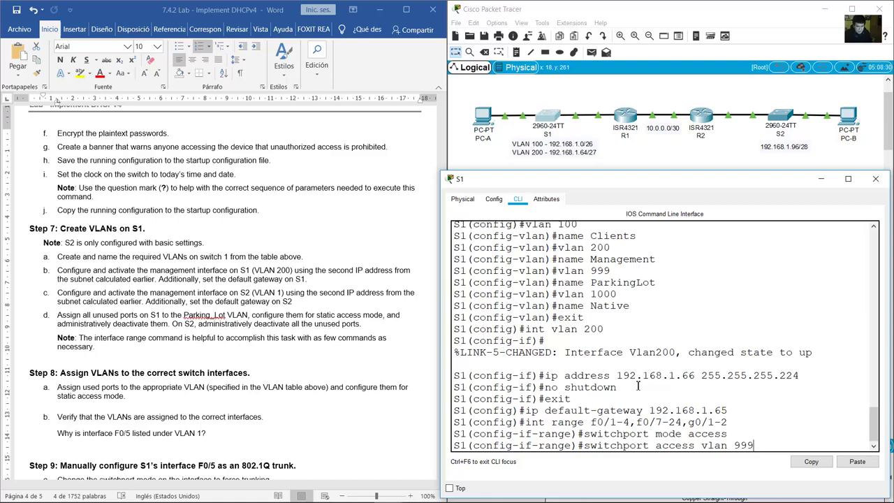
key(Return)
Administratively shut down S1's unused port range as Step 7d requires.
drag(402, 315, 169, 324)
click(685, 399)
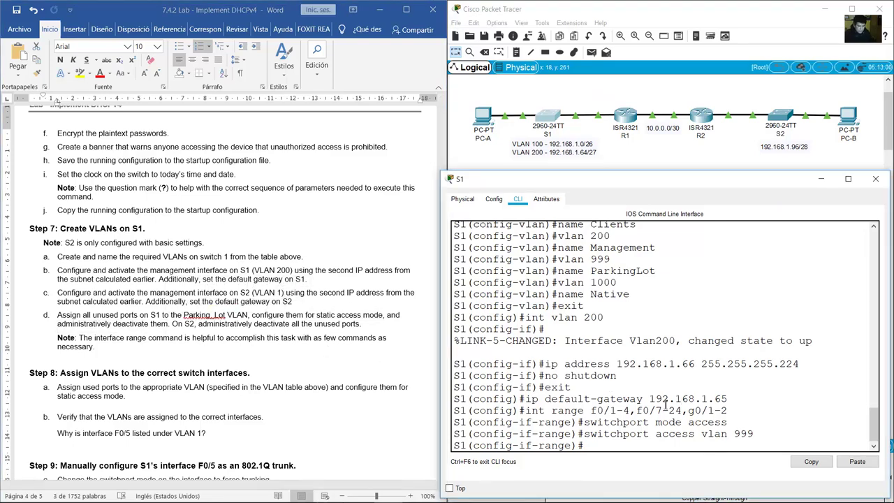
text(shutdown)
key(Return)
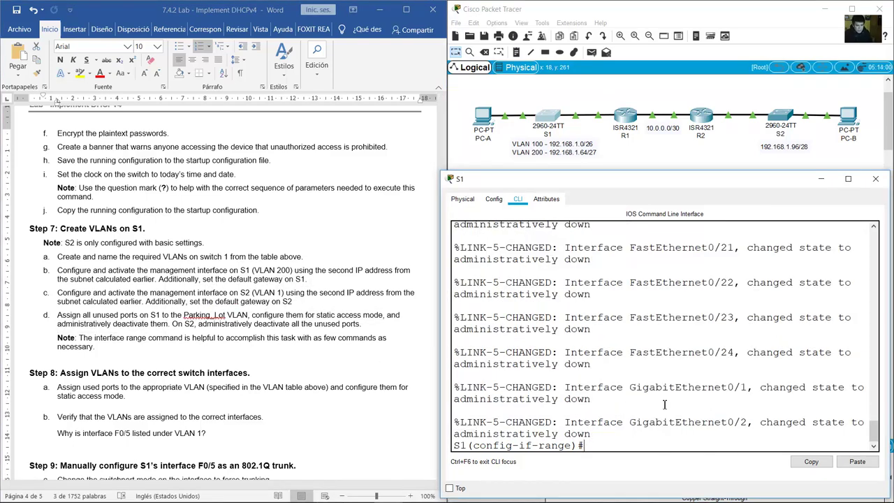
key(Return)
Read the S2 instruction in Step 7d and enter interface range configuration for f0/1-4, f0/6-17, f0/19-24 and g0/1-2 on S2.
click(184, 329)
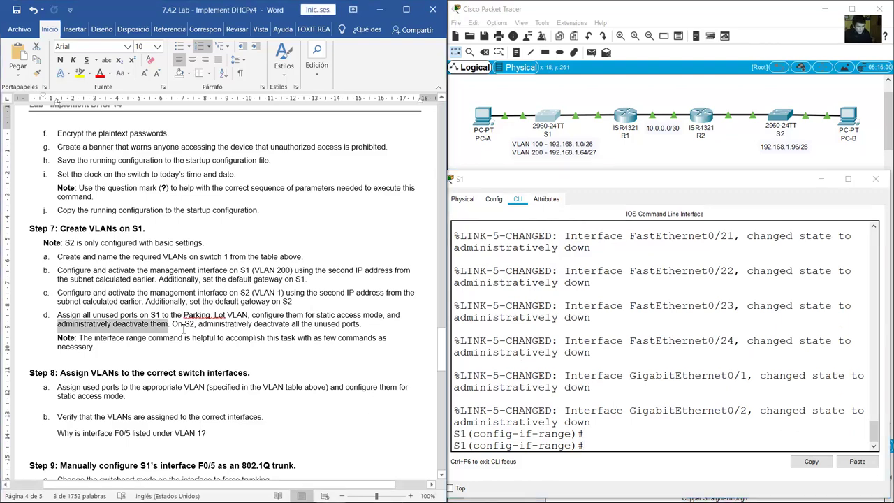
drag(182, 326, 361, 327)
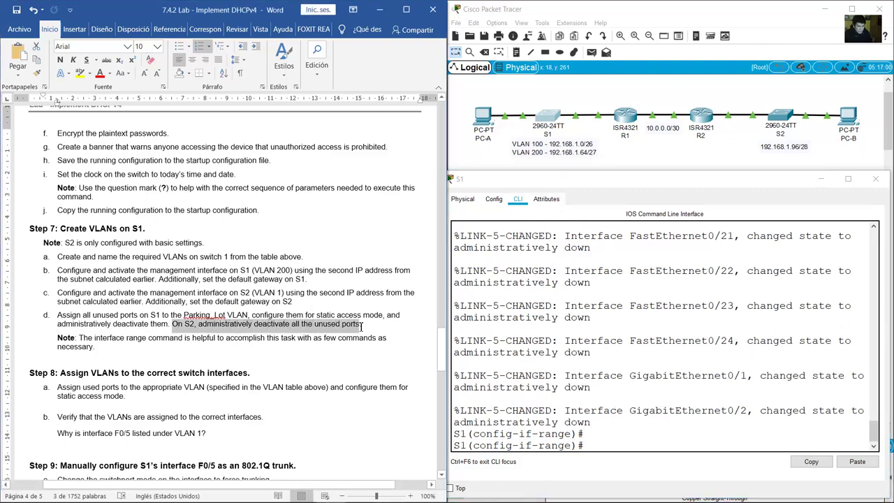
click(762, 144)
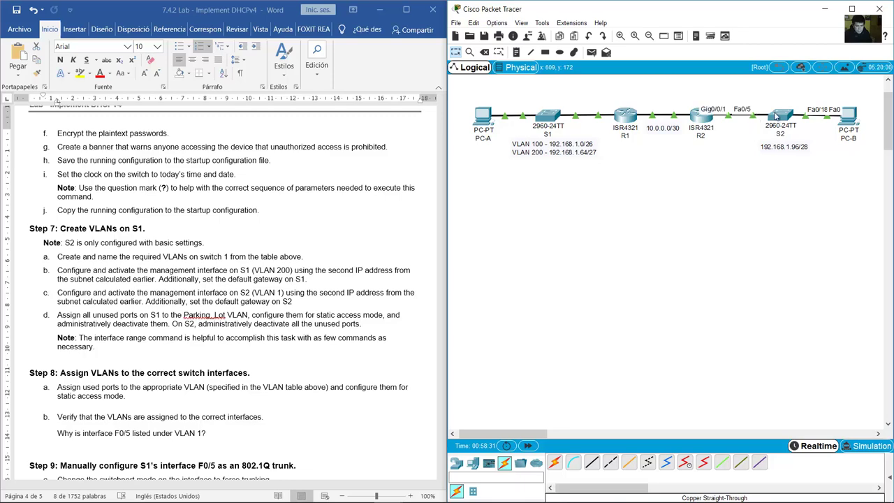
click(776, 117)
text(in)
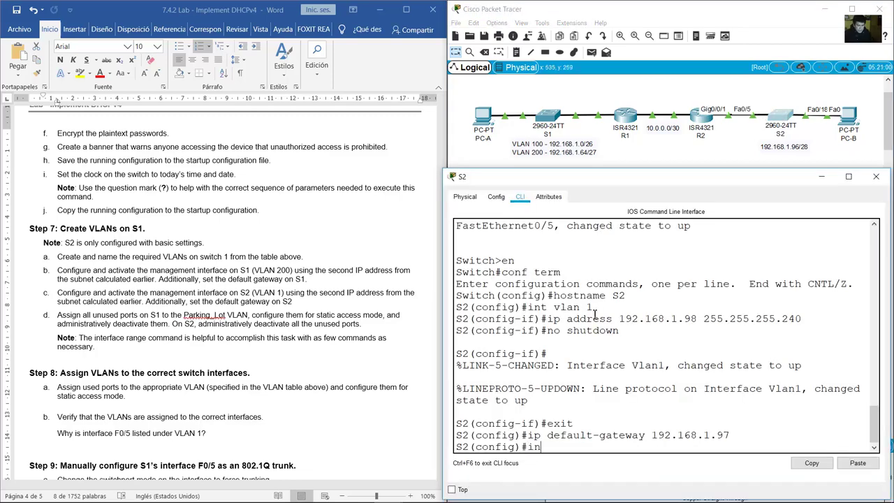
text(t rna)
text(ge f0/1-4)
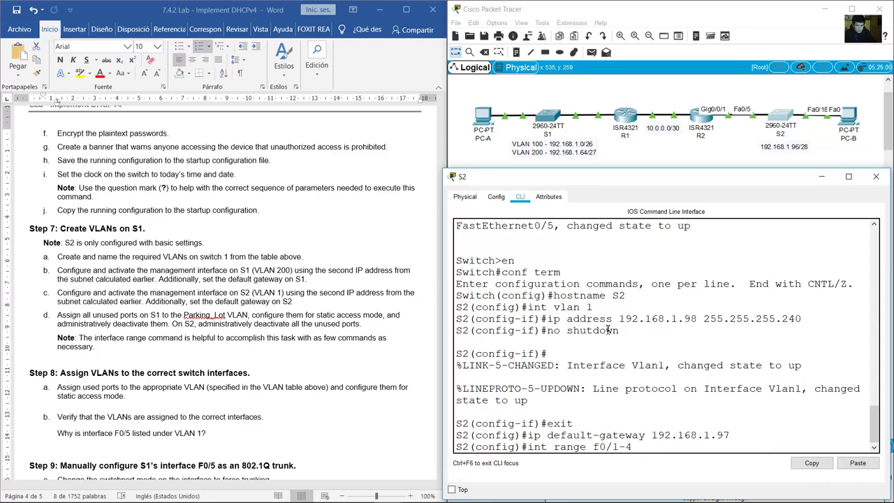
text(,f0)
key(BackSpace)
text(/6-17,f0/19-24,g0/)
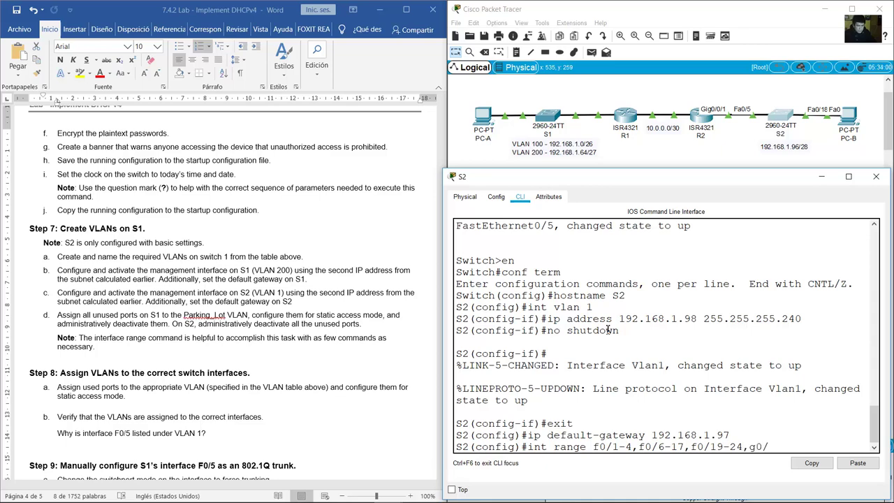
text(1-2)
key(Return)
Administratively shut down S2's unused port range and review the interface state messages.
text(shutdown)
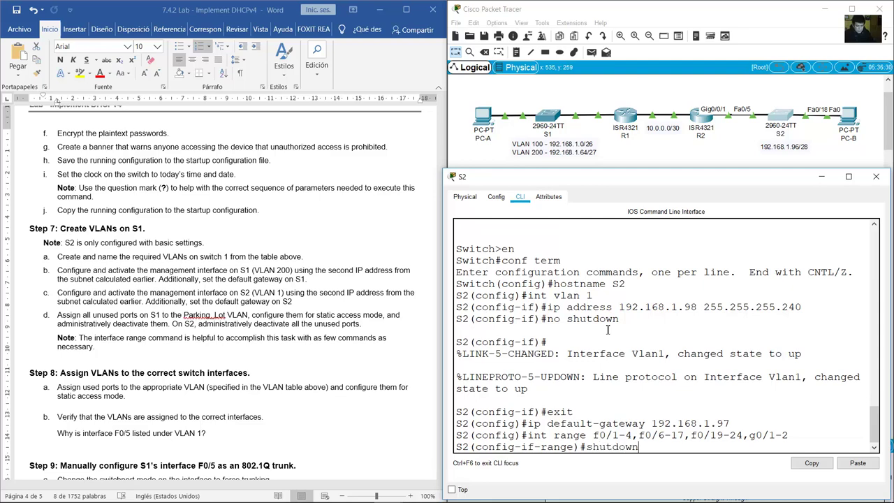
key(Return)
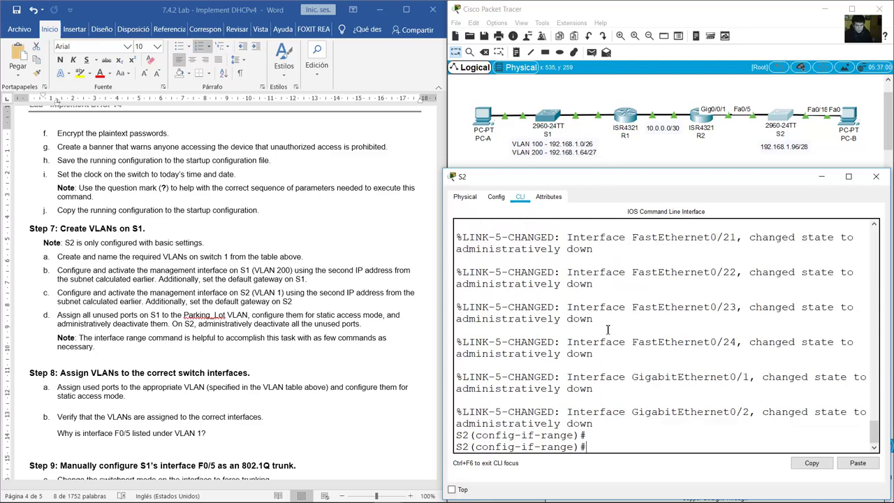
scroll(610, 328, up, 14)
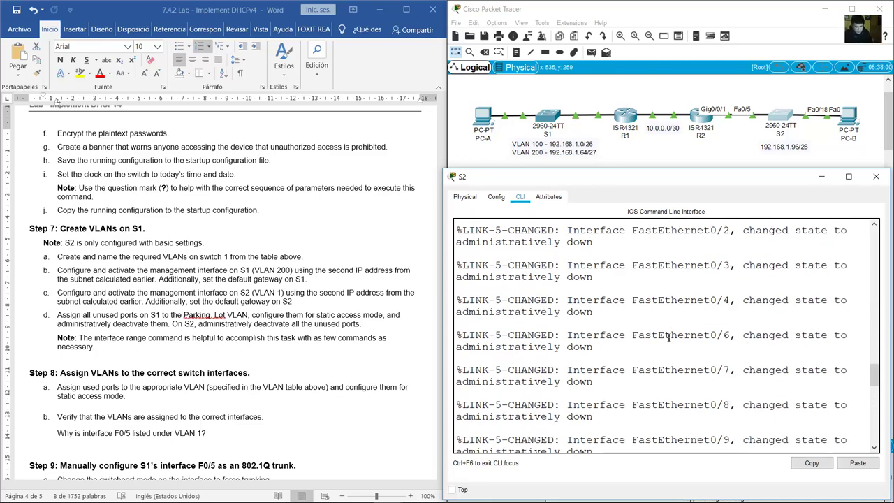
scroll(682, 347, down, 1)
key(Return)
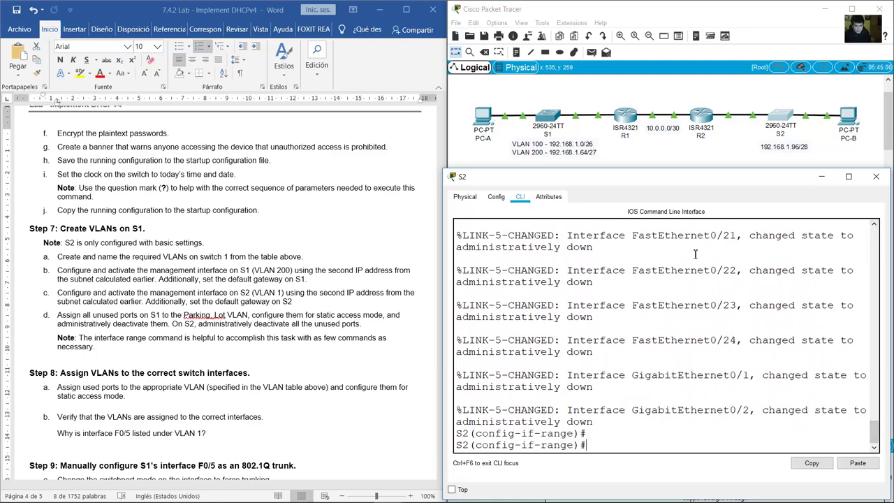
scroll(695, 253, up, 3)
scroll(695, 253, down, 3)
Recheck the static access requirement in Step 7d and set S2's unused port range to switchport access mode.
click(285, 286)
ctrl+click(315, 323)
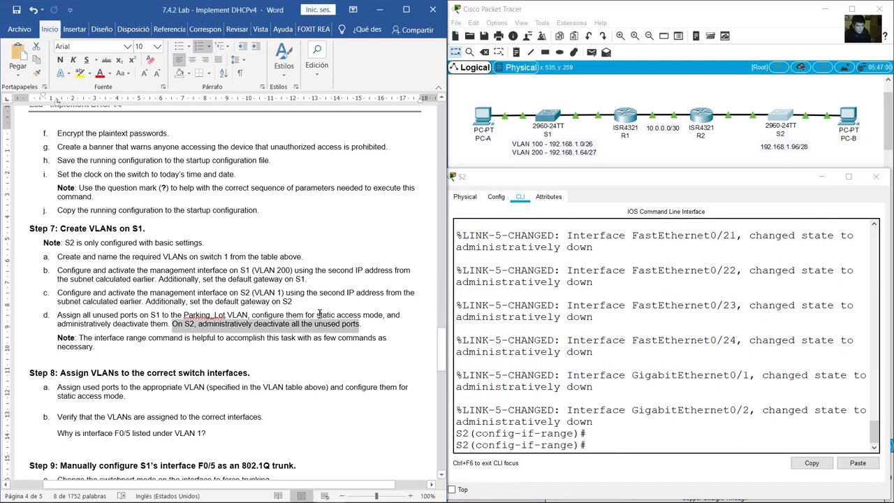
drag(315, 315, 389, 315)
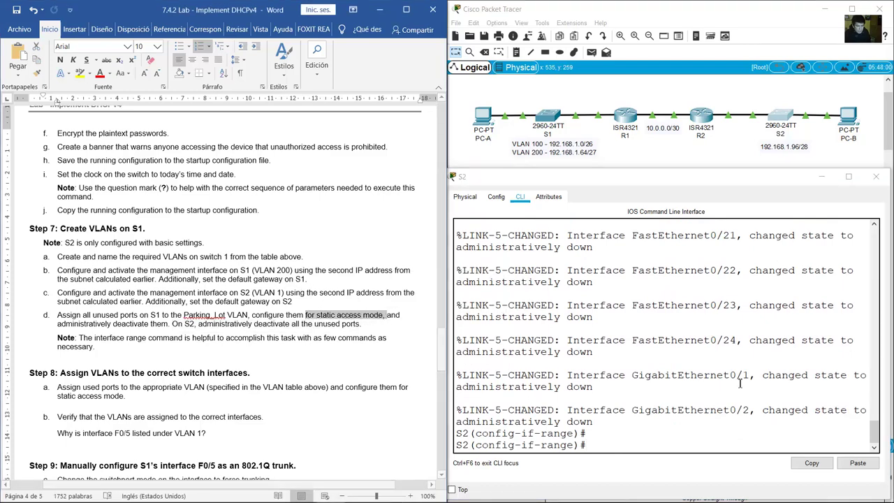
click(695, 391)
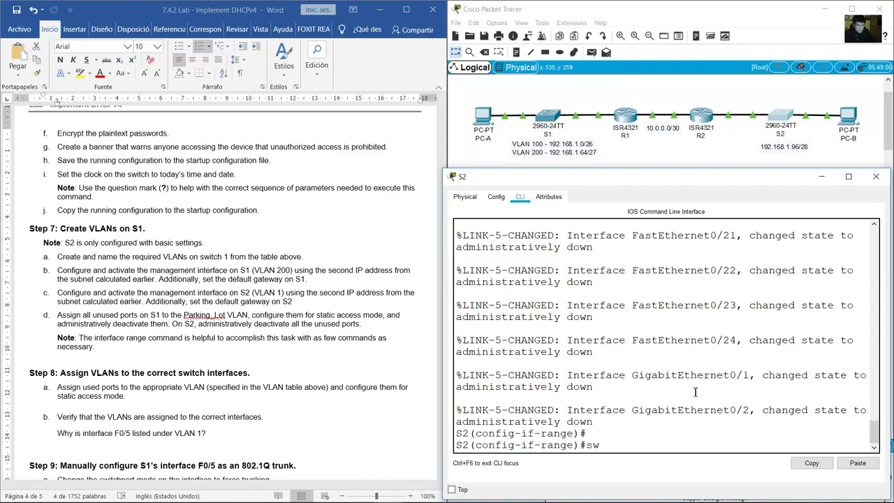
text(switchport mode)
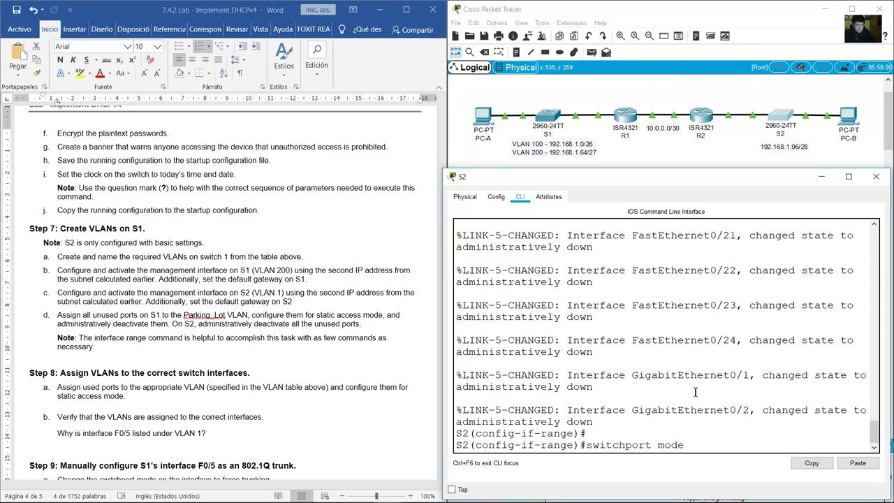
text( access)
key(Return)
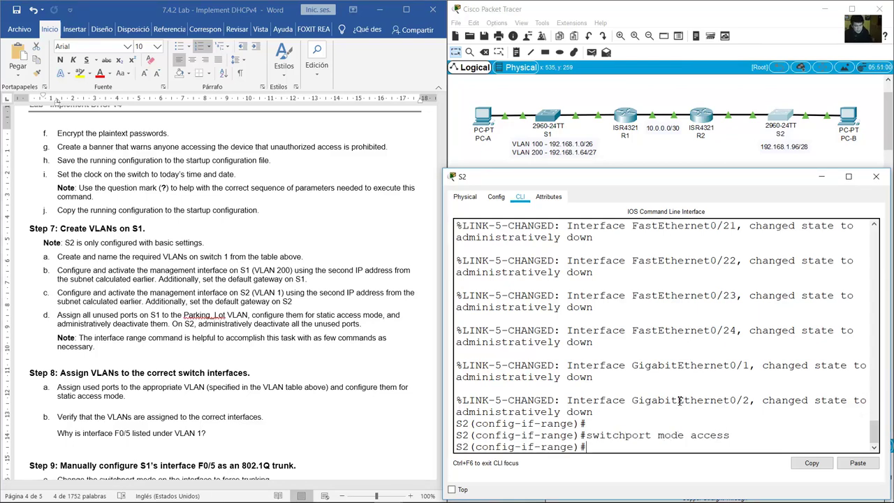
Review the interface range, shutdown and access mode commands entered on S2.
scroll(694, 396, up, 5)
scroll(694, 397, up, 10)
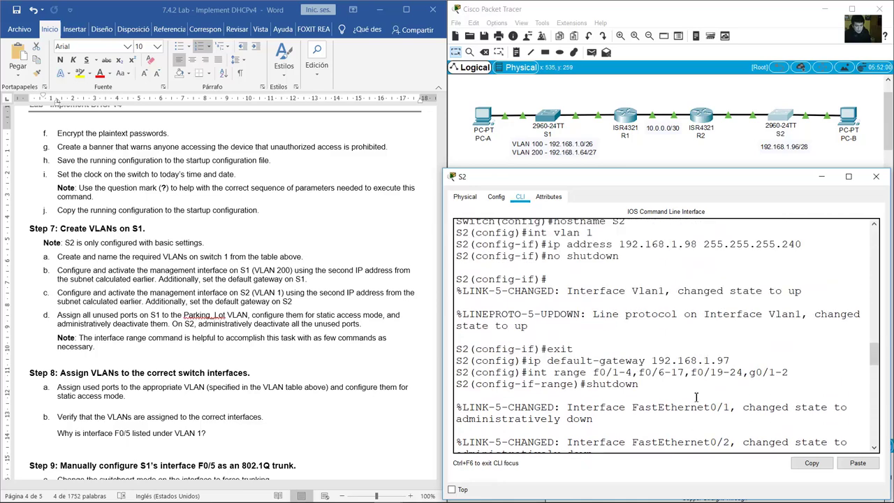
drag(529, 403, 803, 411)
click(466, 398)
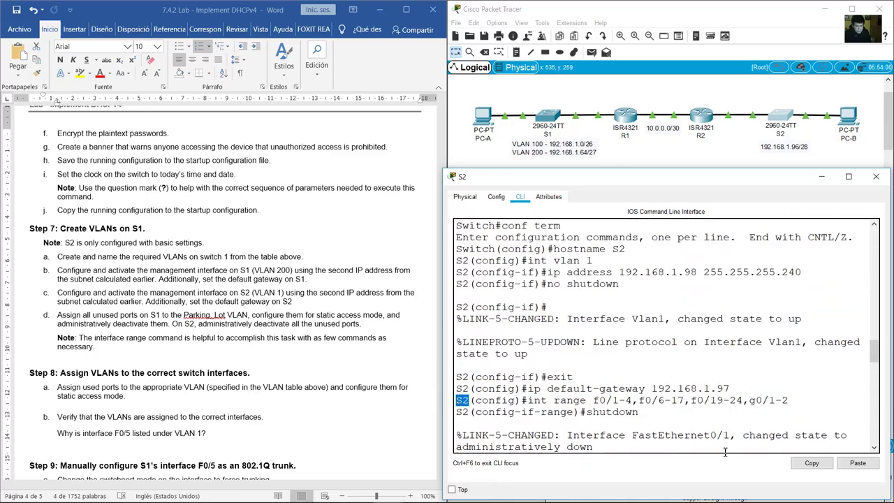
scroll(727, 447, down, 15)
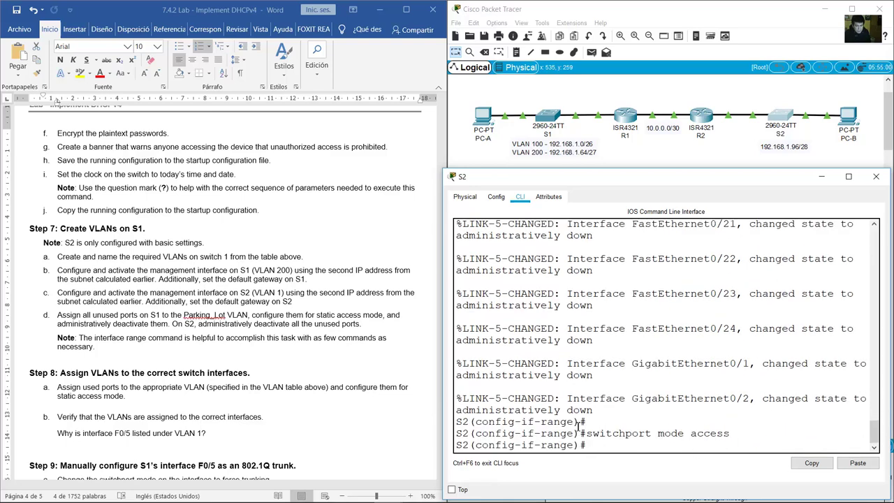
drag(592, 433, 761, 434)
Read the Step 7 note on the interface range command and Step 8a on assigning used ports to their VLANs.
click(264, 249)
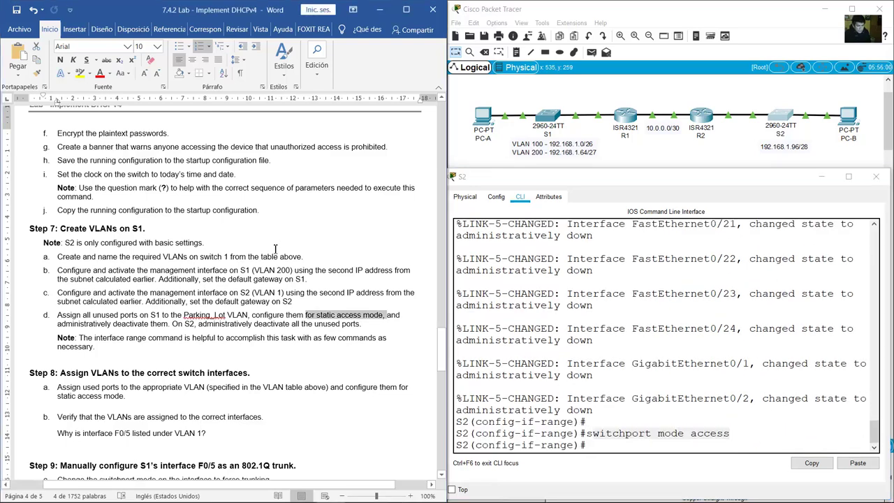
scroll(265, 246, down, 3)
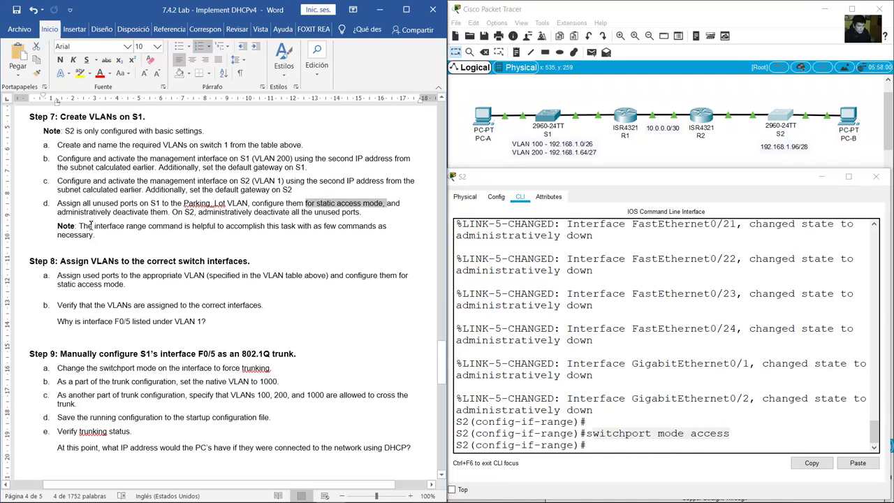
drag(79, 227, 300, 236)
scroll(280, 224, down, 3)
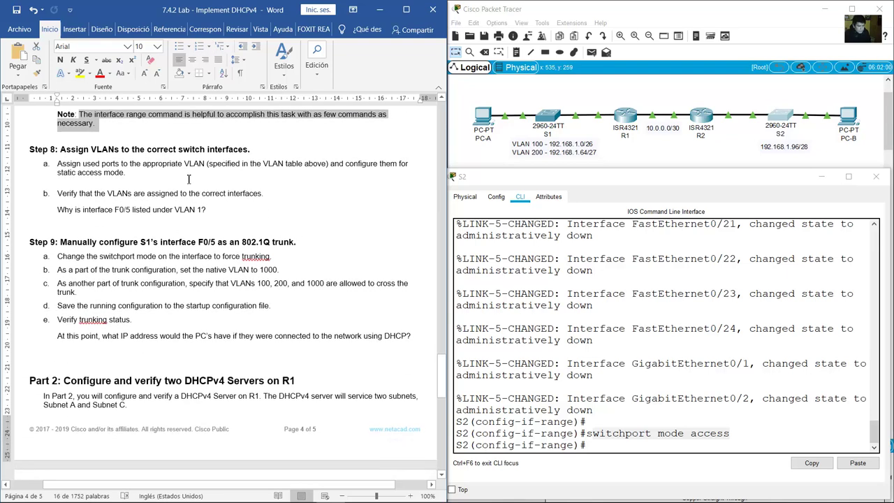
drag(60, 149, 251, 150)
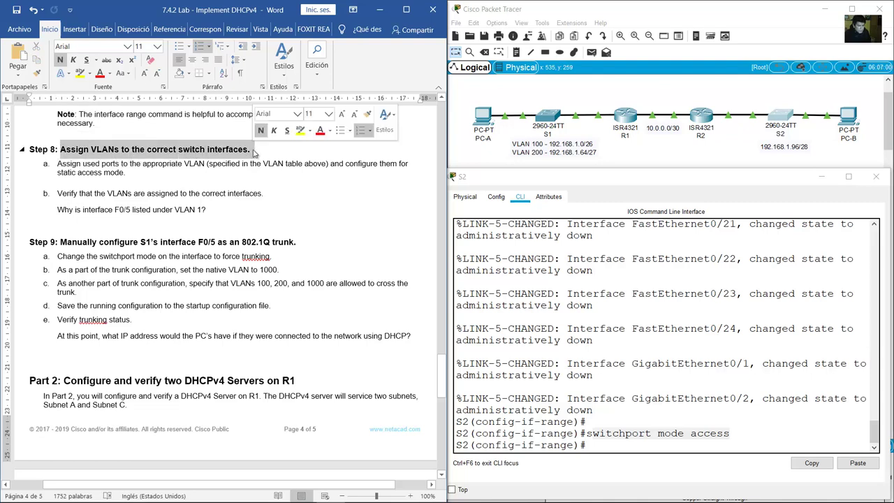
click(170, 165)
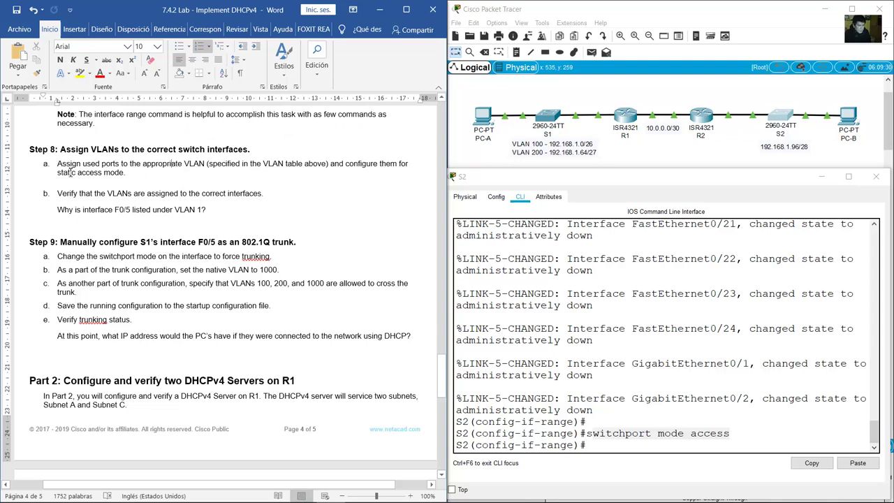
drag(60, 165, 293, 178)
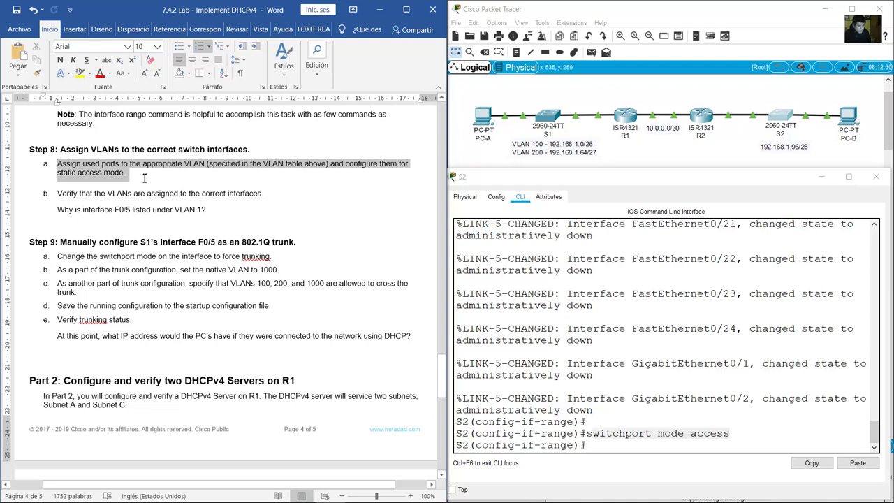
drag(144, 178, 145, 179)
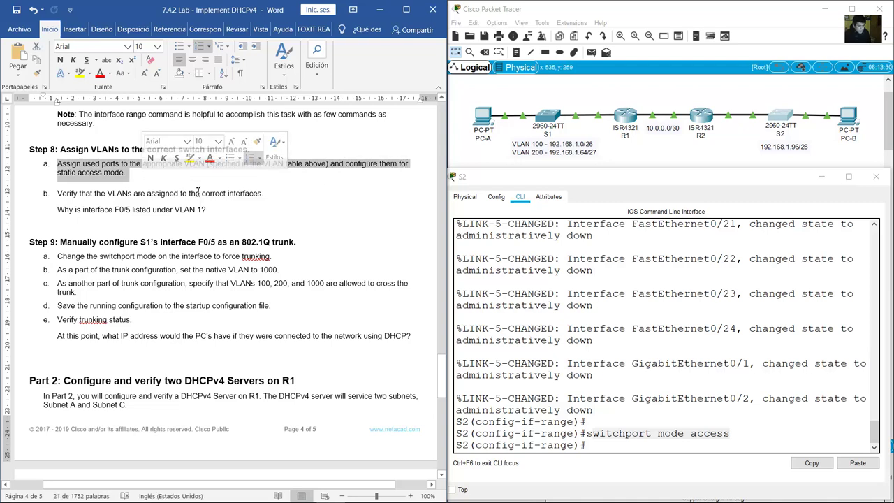
Look up the VLAN 1 row in the lab guide's VLAN Table and its assigned S2 interface.
click(373, 198)
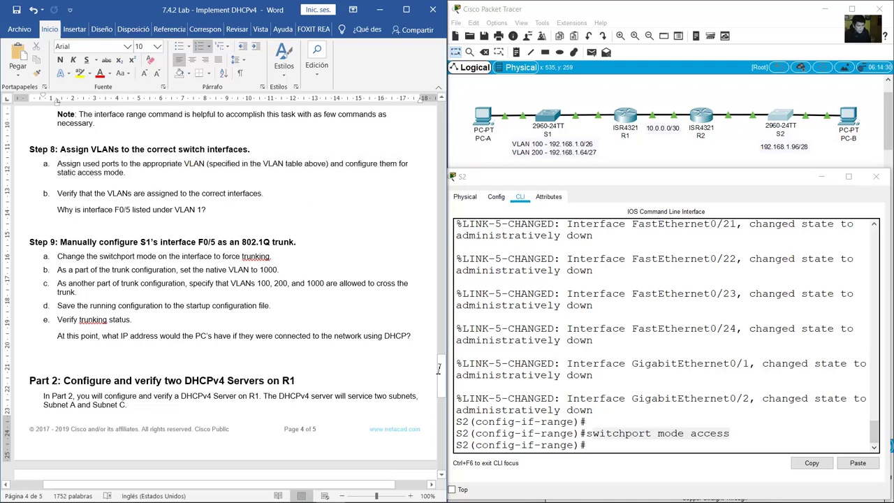
drag(445, 372, 449, 132)
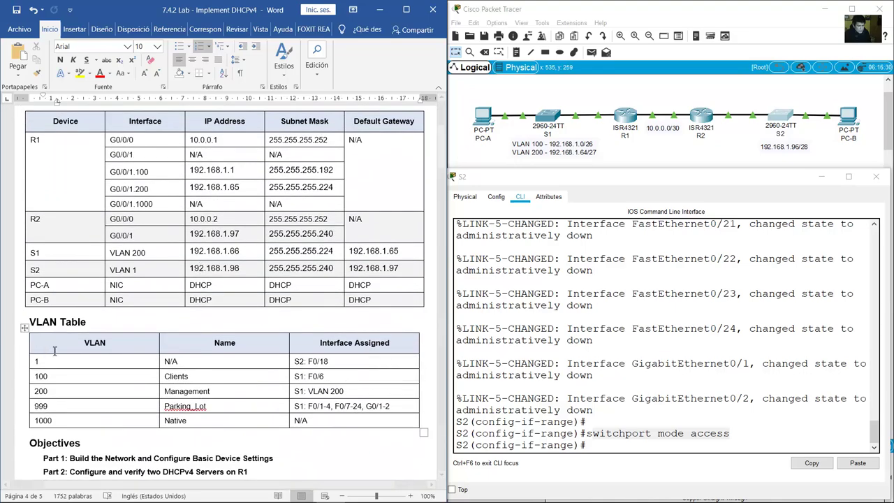
drag(333, 365, 305, 365)
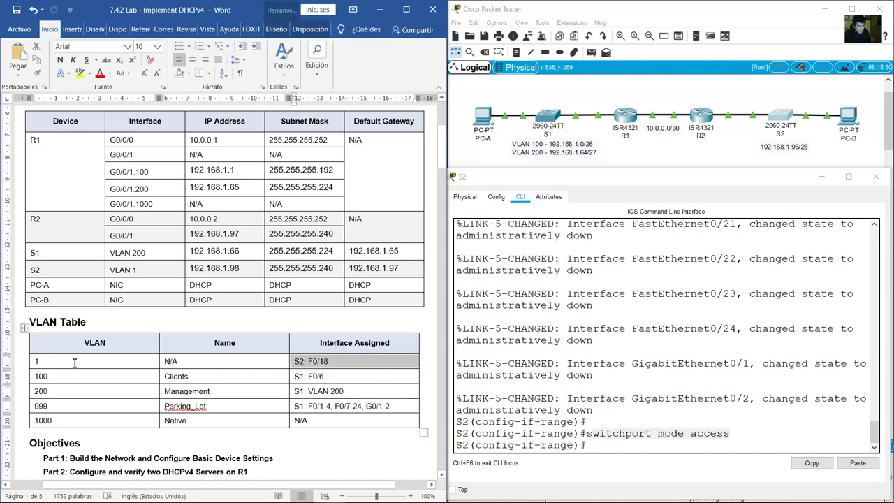
drag(74, 363, 35, 363)
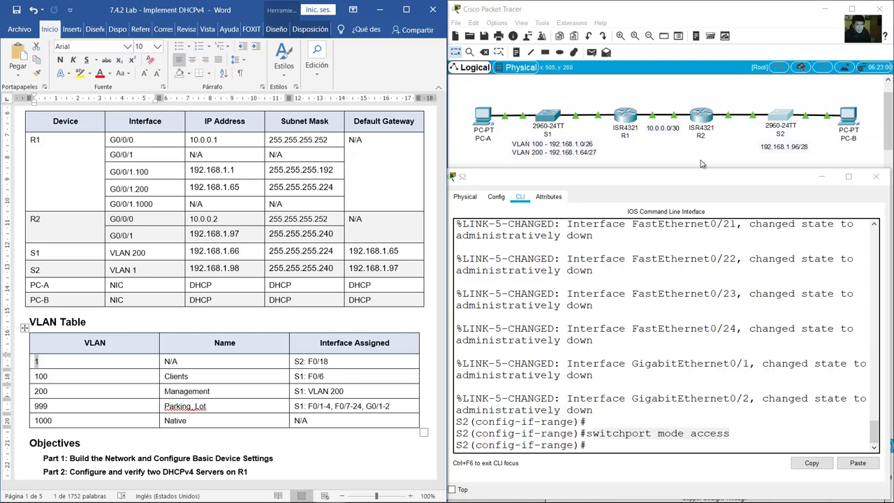
Set S2's interface F0/18 to switchport access mode, rechecking the static access requirement in Step 8a.
click(783, 119)
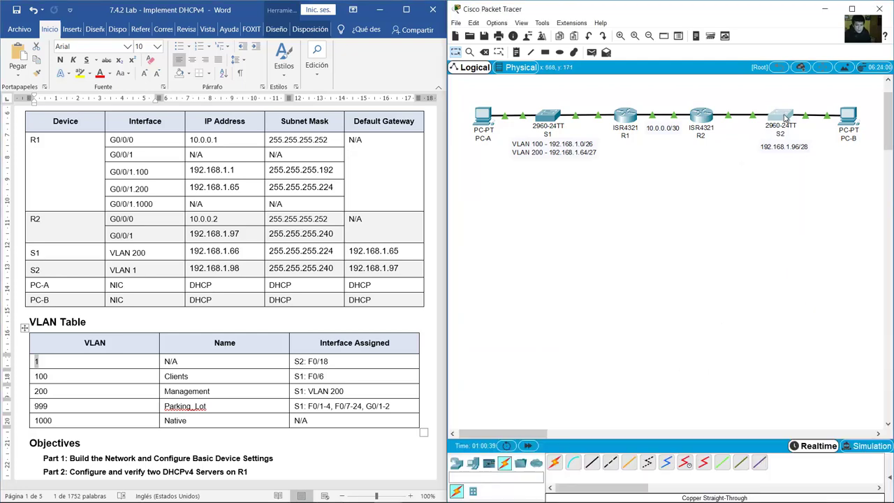
click(785, 117)
click(680, 305)
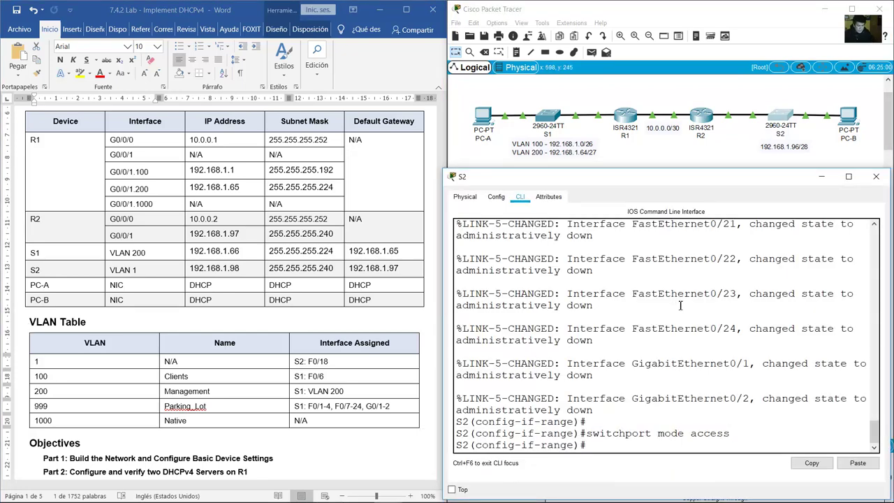
text(exit)
key(Return)
text(ig)#i)
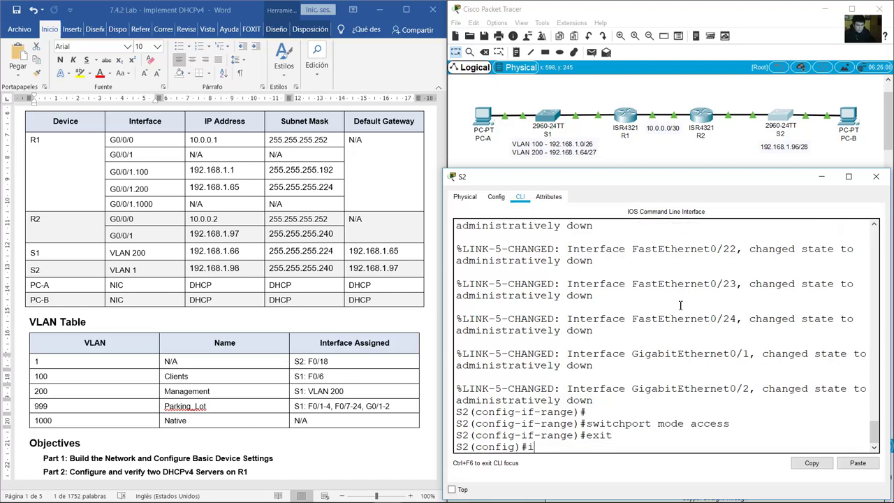
text(nt f0/18)
key(Return)
text(switchpo)
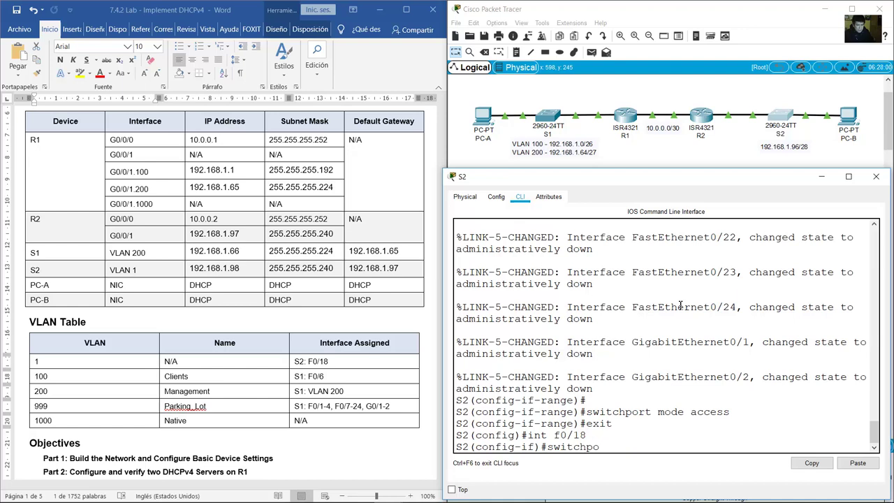
text(rt mode access)
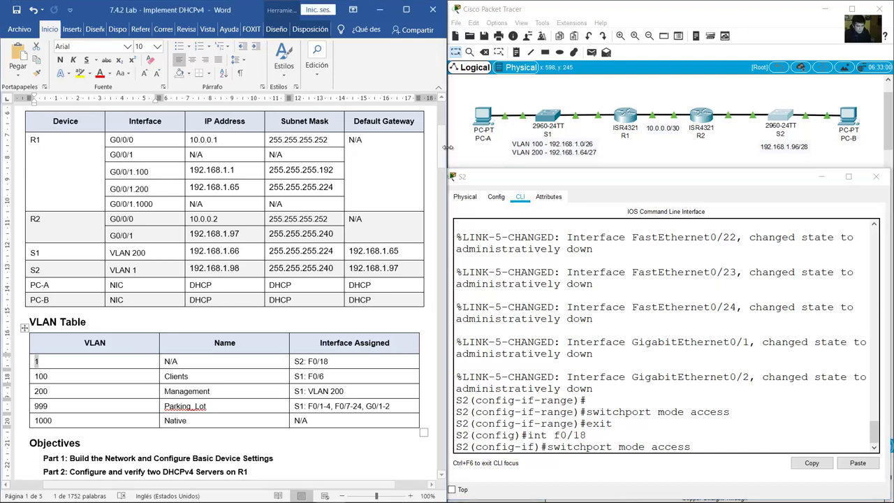
drag(442, 183, 432, 374)
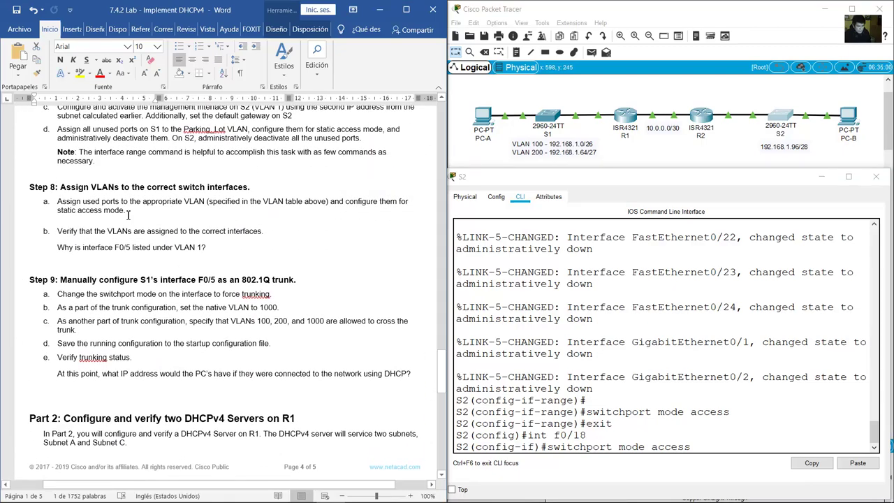
drag(127, 213, 61, 210)
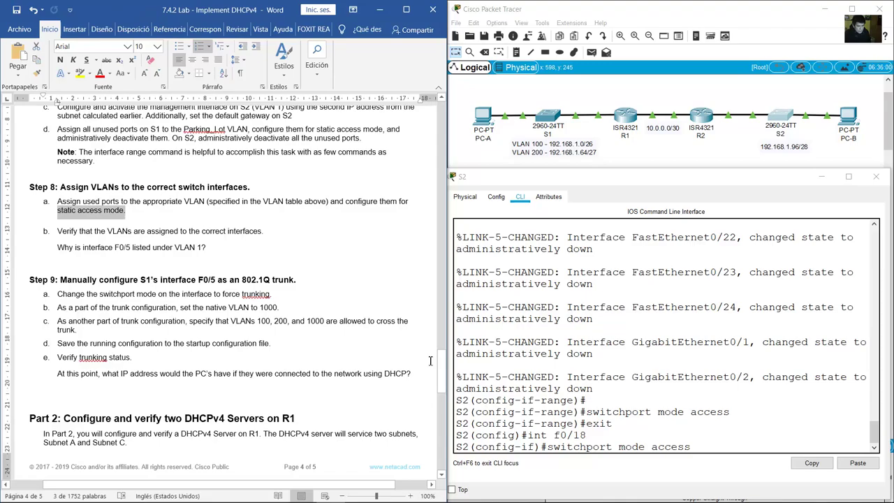
drag(441, 370, 429, 161)
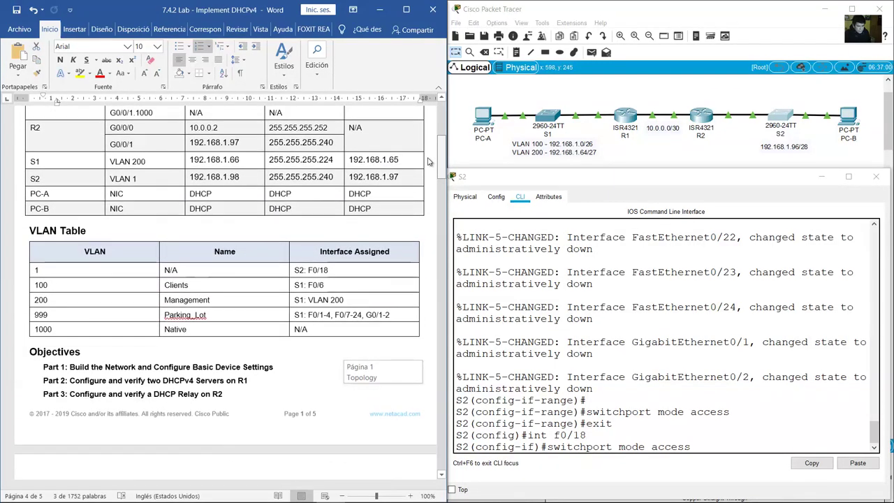
click(662, 386)
key(Return)
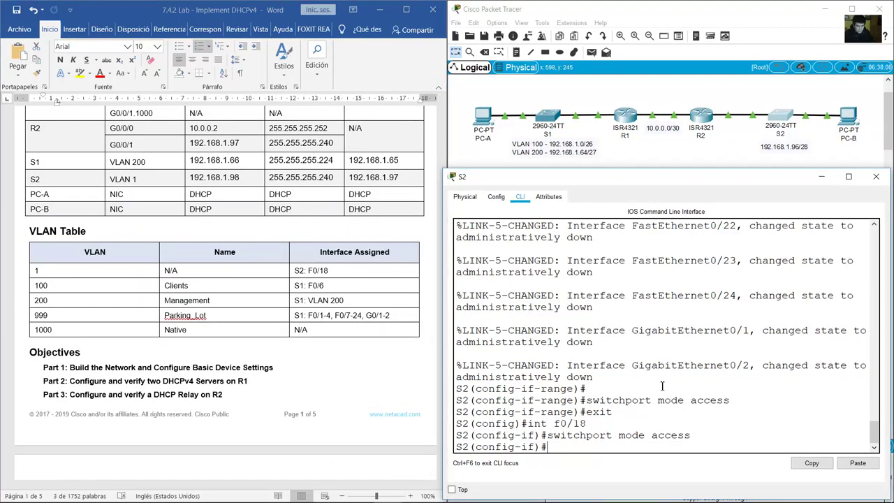
Assign S2's F0/18 access port to VLAN 1.
key(Up)
key(Left)
key(Left)
key(Left)
key(Left)
key(Left)
key(Left)
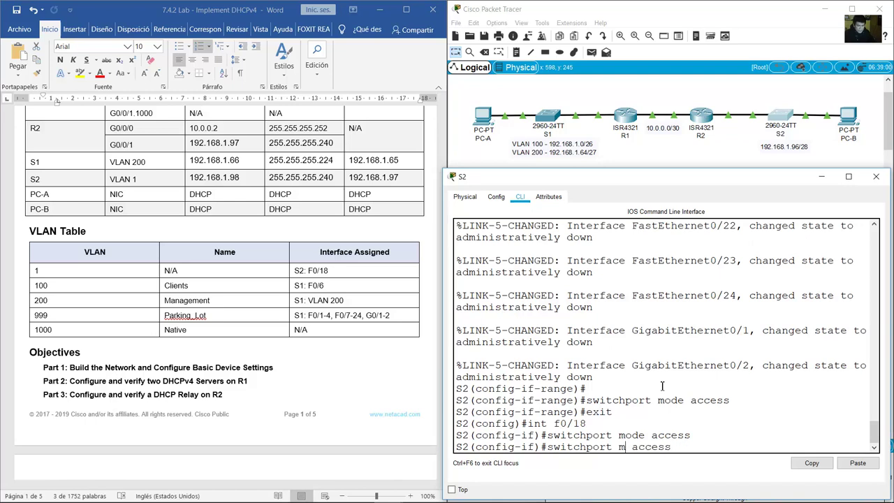
key(BackSpace)
key(BackSpace)
key(BackSpace)
key(BackSpace)
key(BackSpace)
text(vlan 1)
key(Return)
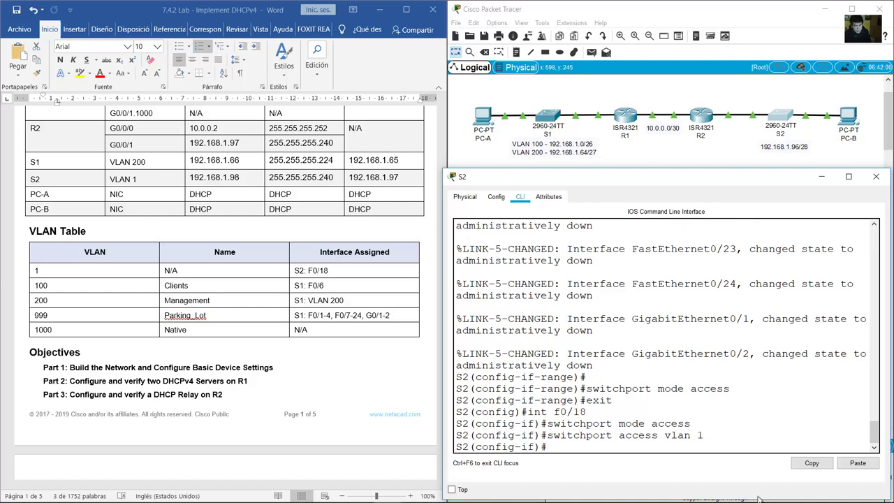
Review the interface selection and access VLAN commands entered for F0/18 on S2.
drag(704, 436, 568, 435)
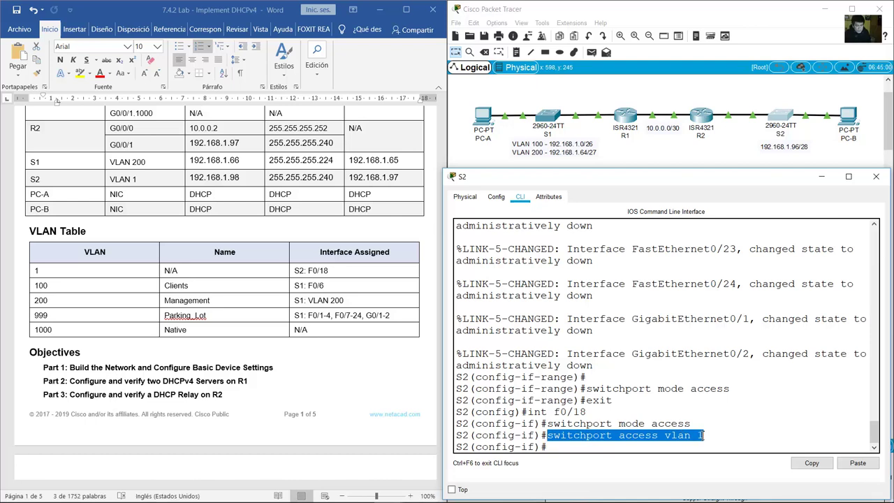
drag(587, 412, 528, 412)
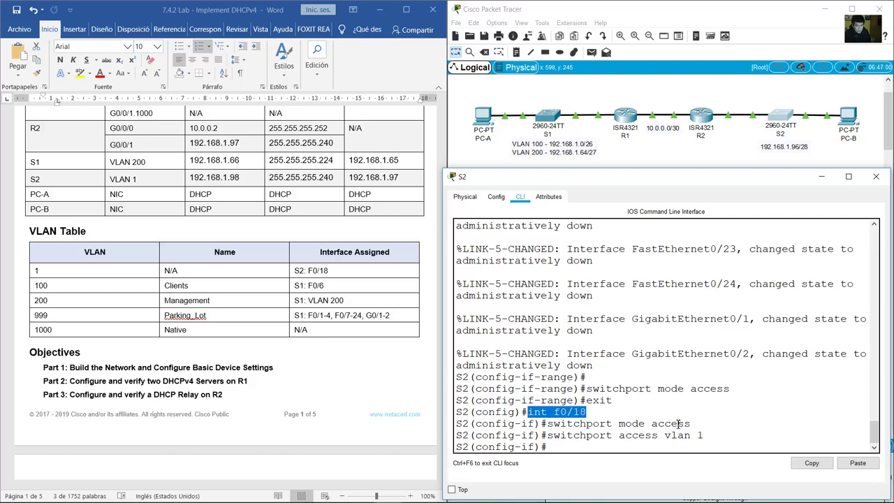
drag(718, 436, 659, 436)
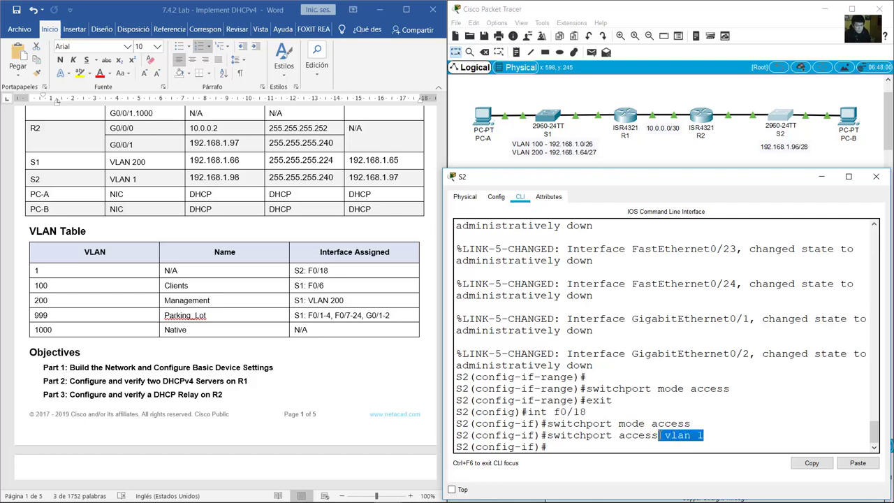
click(586, 448)
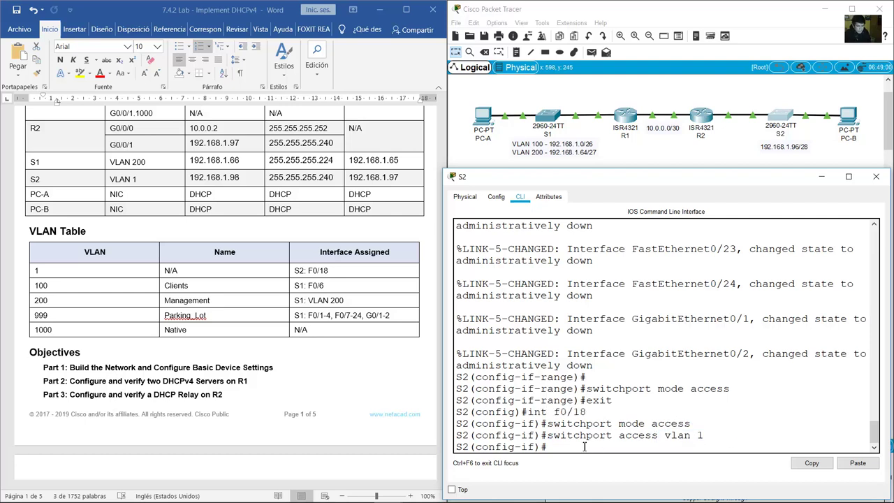
Check the VLAN 100 Clients row in the VLAN Table and the port labels on the PC-A to S1 link.
click(137, 287)
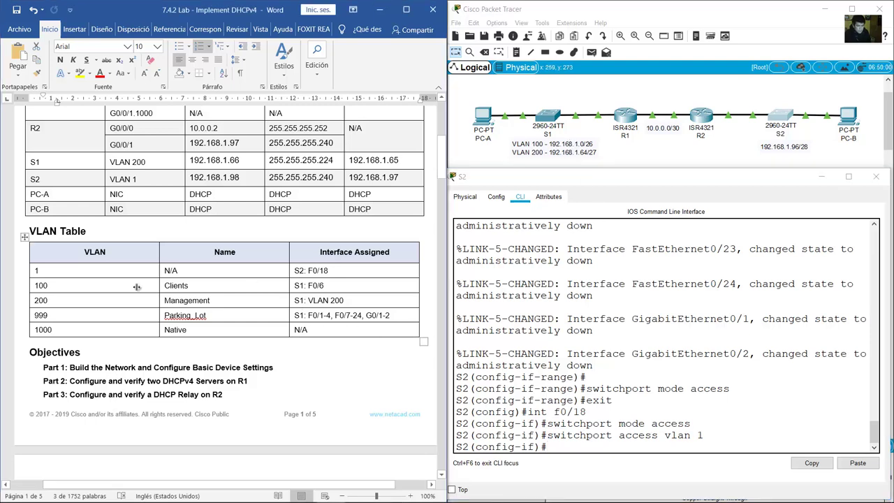
drag(37, 285, 325, 286)
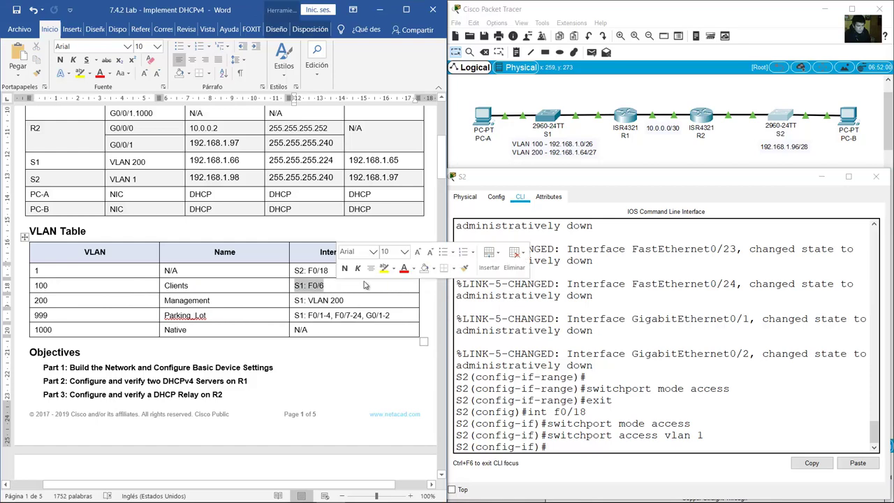
click(568, 102)
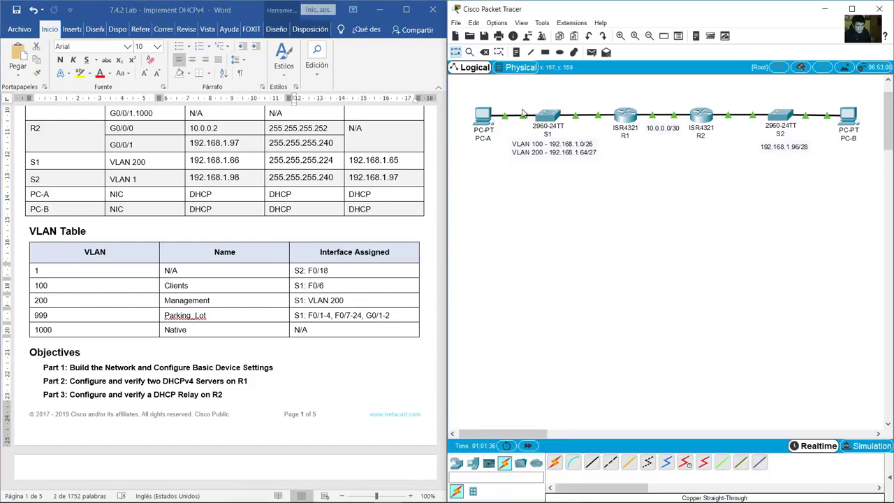
mouse_move(524, 121)
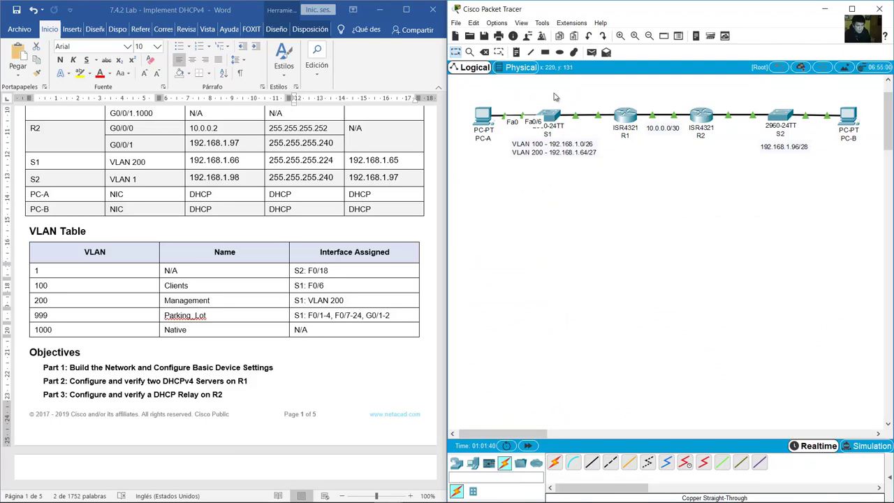
Add a "VLAN 100" note beneath PC-A in the topology and return to the selection tool.
click(468, 149)
text(VLAN)
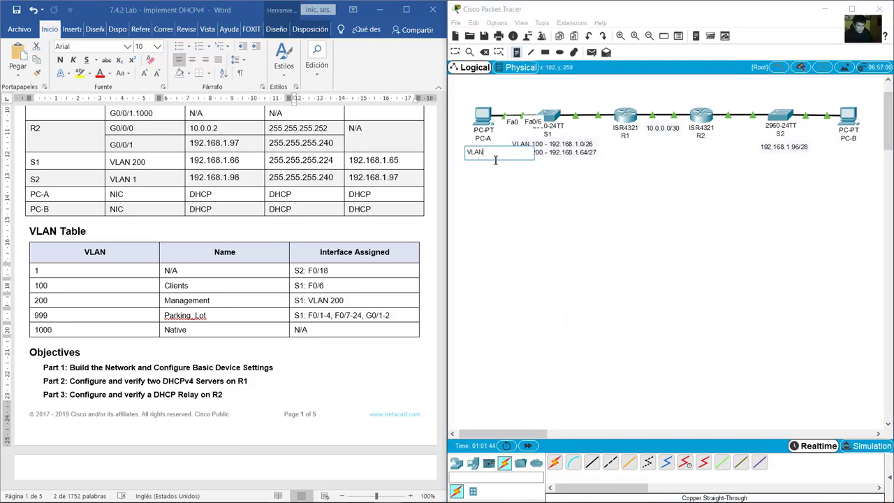
text( 100)
click(456, 53)
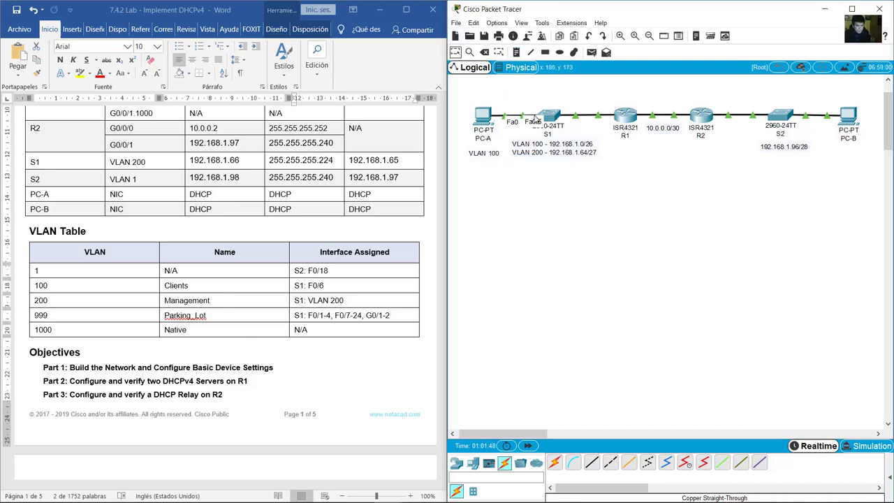
On S1, leave the interface range configuration and set interface F0/6 to switchport access mode.
click(556, 119)
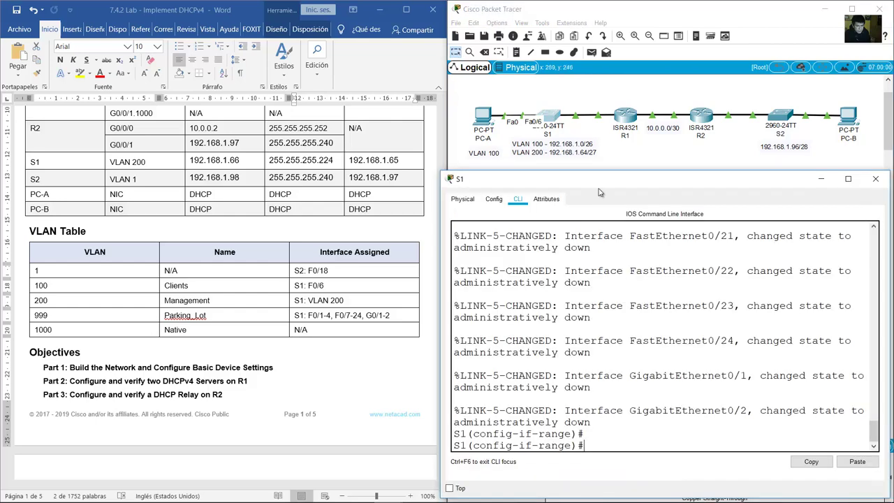
text(exit)
key(Return)
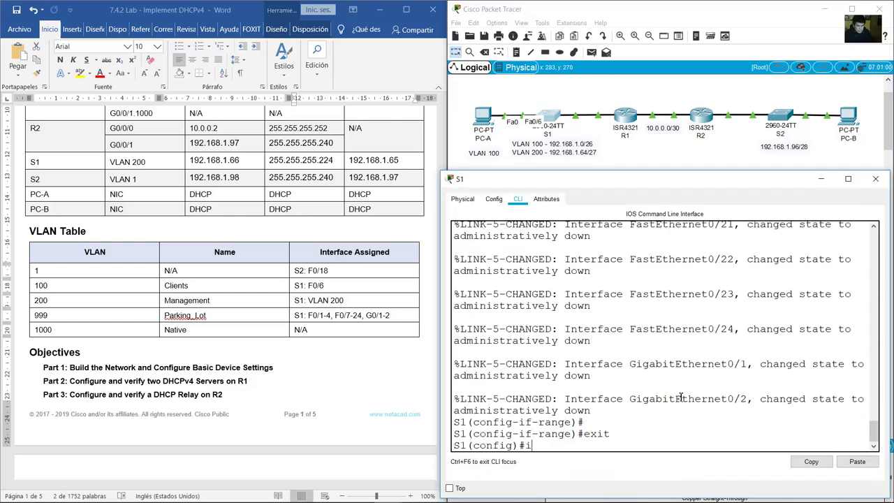
text(int f0/6)
key(Return)
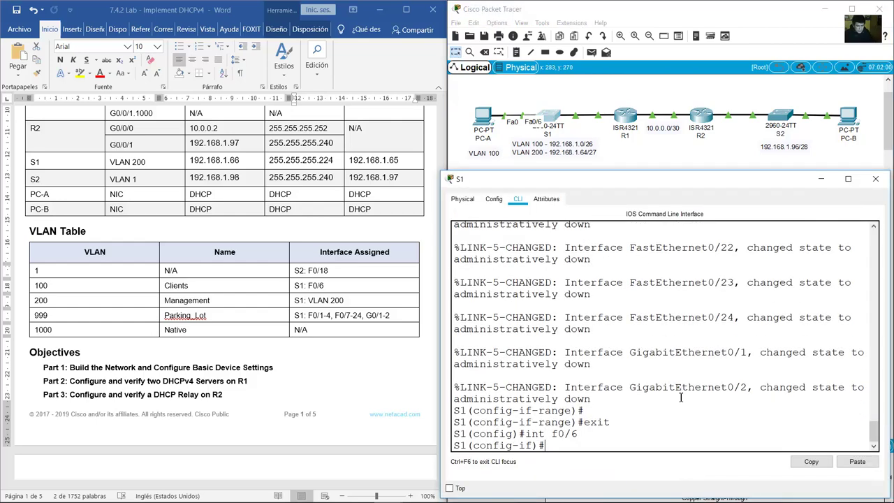
text(switchport mode access)
key(Return)
Assign S1's F0/6 access port to VLAN 100.
key(Up)
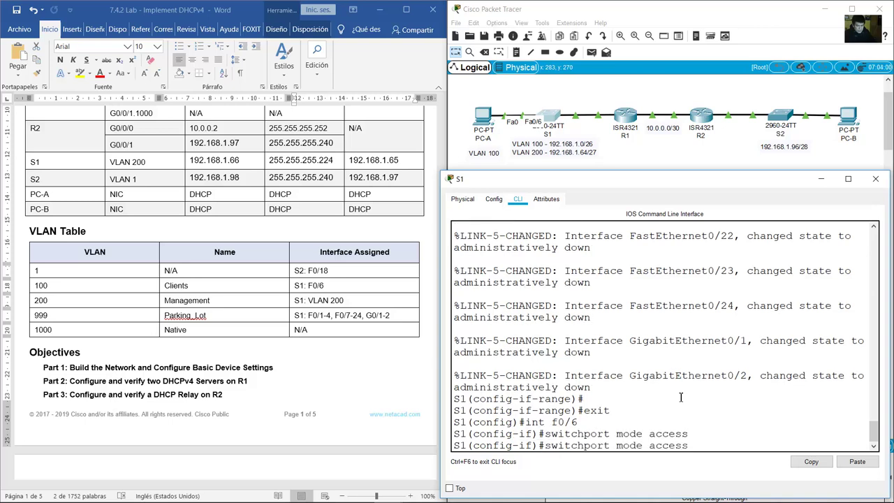
key(Left)
key(Left)
key(Left)
key(Left)
key(Left)
key(Left)
key(BackSpace)
key(BackSpace)
key(BackSpace)
key(BackSpace)
key(BackSpace)
text(vlan 100)
key(Return)
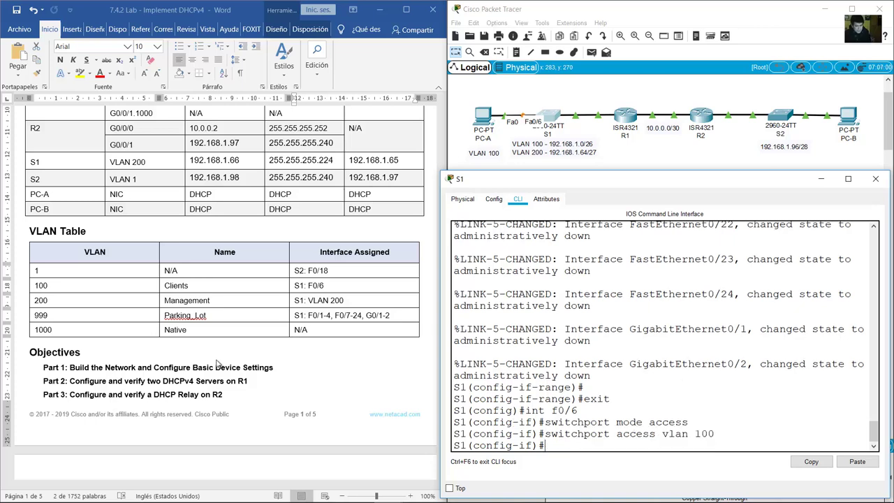
Check the VLAN 200 Management row in the VLAN Table against the VLAN 200 interface commands in S1's CLI history.
click(175, 316)
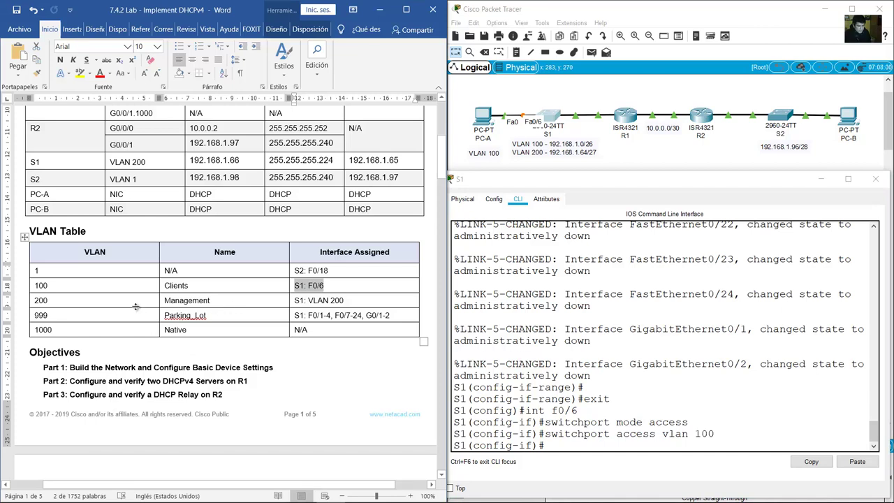
drag(47, 300, 241, 302)
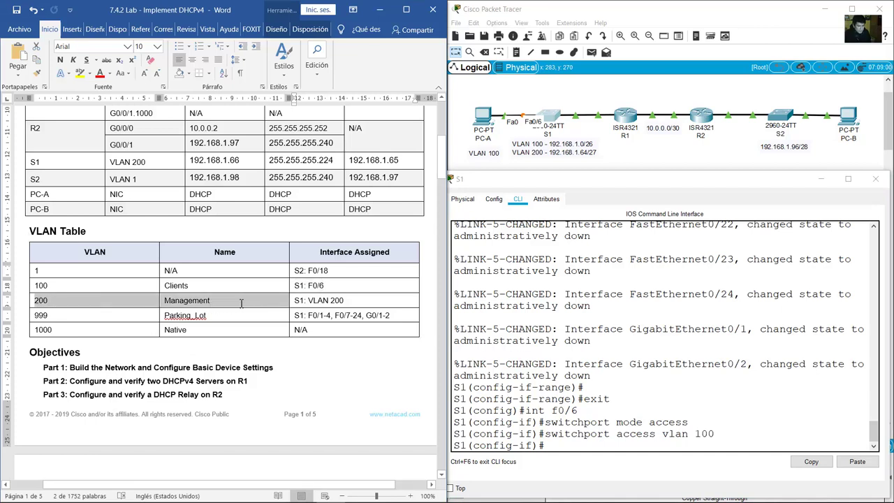
drag(301, 302, 307, 301)
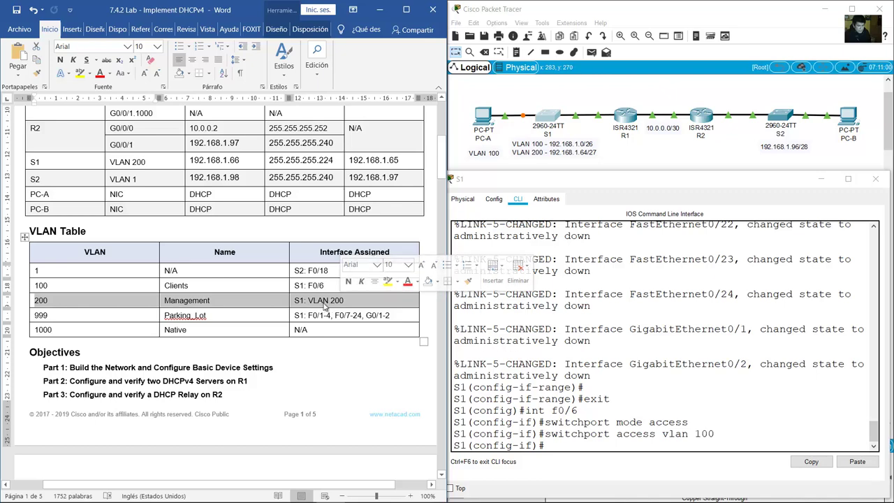
click(695, 351)
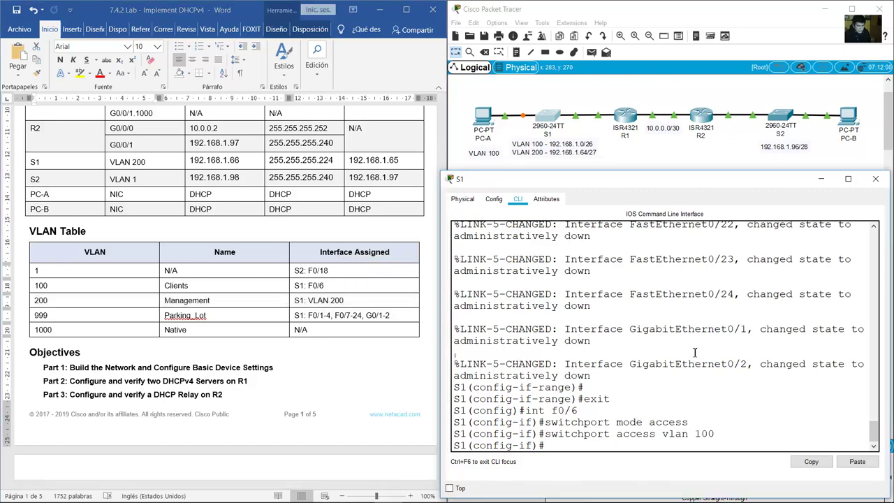
scroll(695, 351, up, 5)
scroll(695, 351, up, 12)
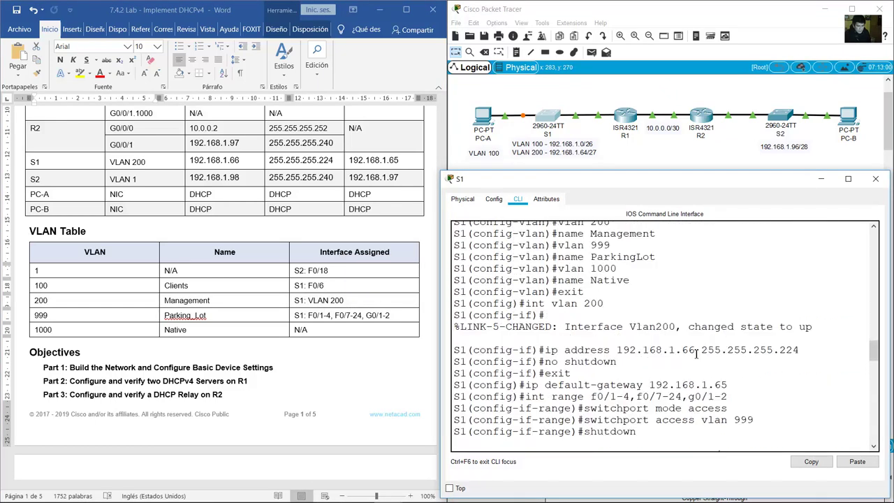
Compare the VLAN Table's 200 and 999 rows with the VLAN 200 addressing and unused-port range commands in S1's CLI history.
scroll(696, 354, down, 1)
drag(525, 304, 605, 304)
click(550, 349)
drag(550, 349, 625, 361)
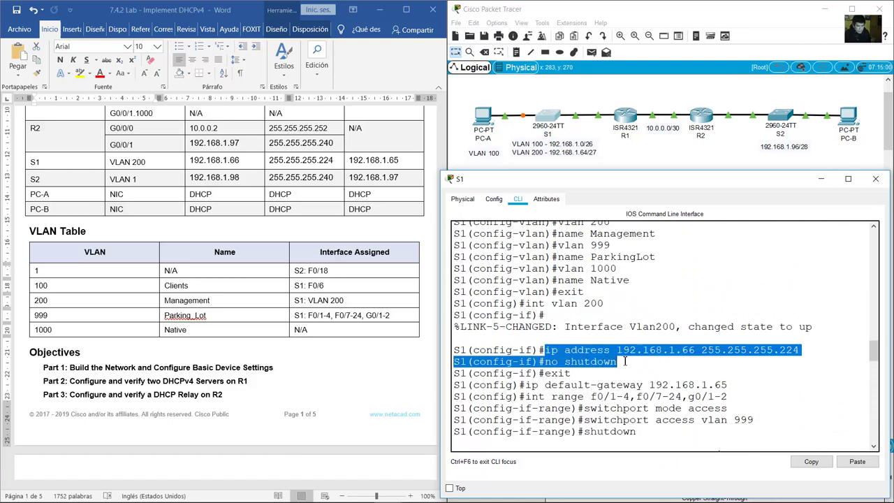
drag(321, 301, 174, 301)
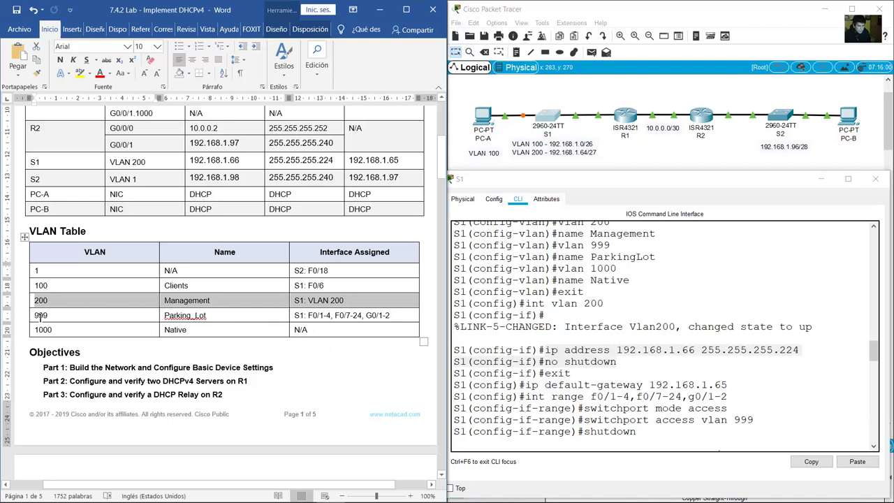
drag(39, 315, 371, 320)
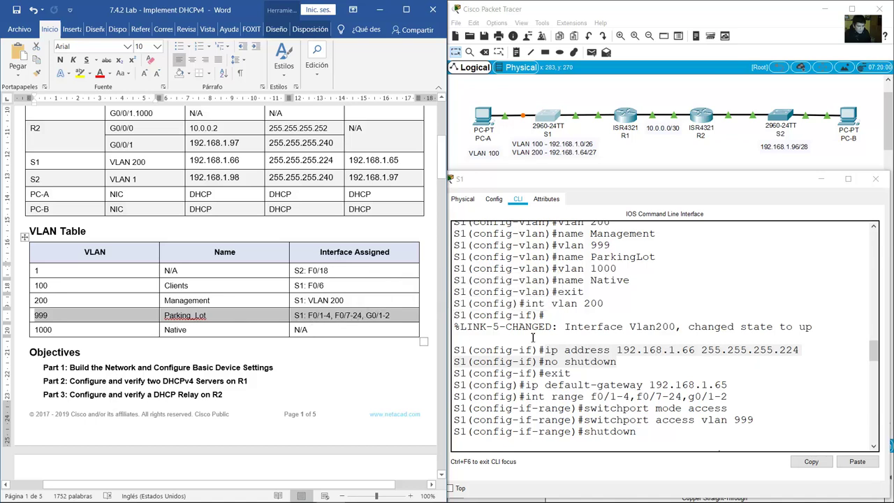
drag(539, 397, 649, 435)
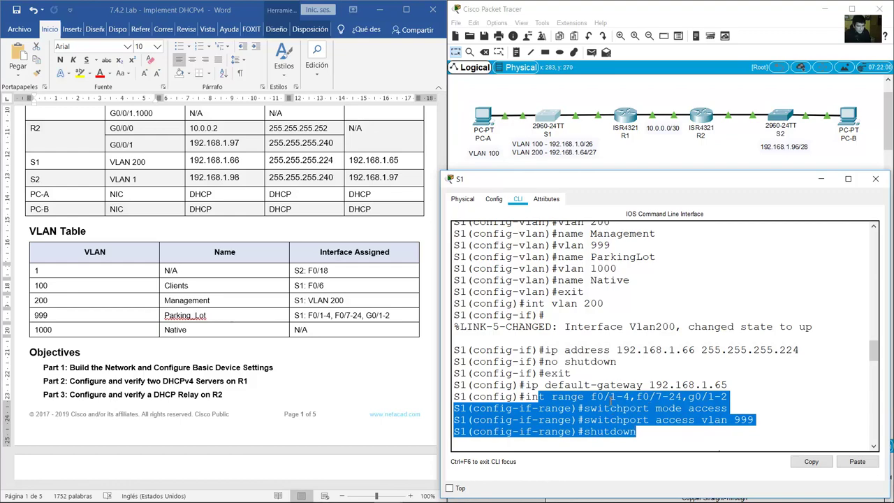
Following lab Step 8b, end S1's configuration mode and run show vlan brief to verify the port assignments.
key(alt+Tab)
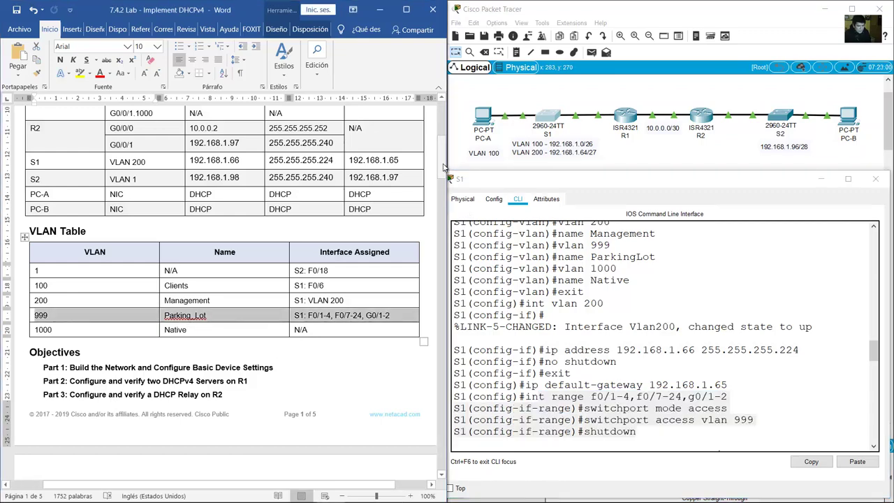
drag(441, 164, 438, 376)
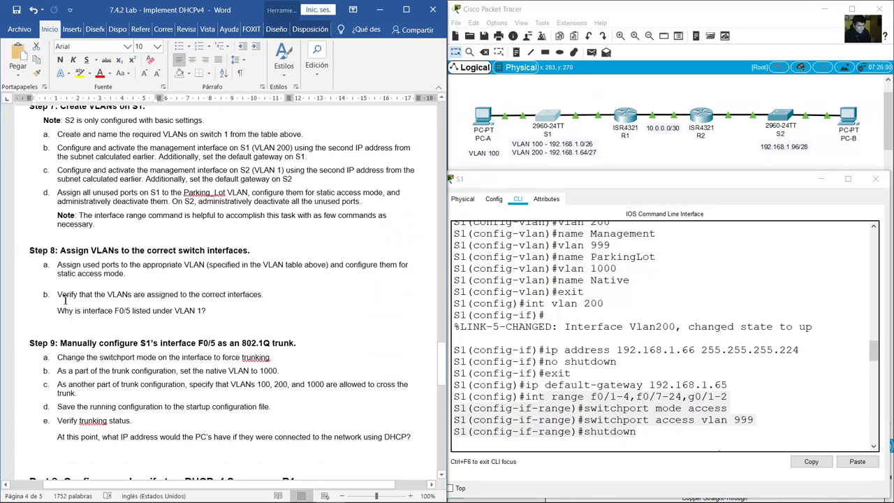
drag(58, 296, 109, 301)
click(614, 280)
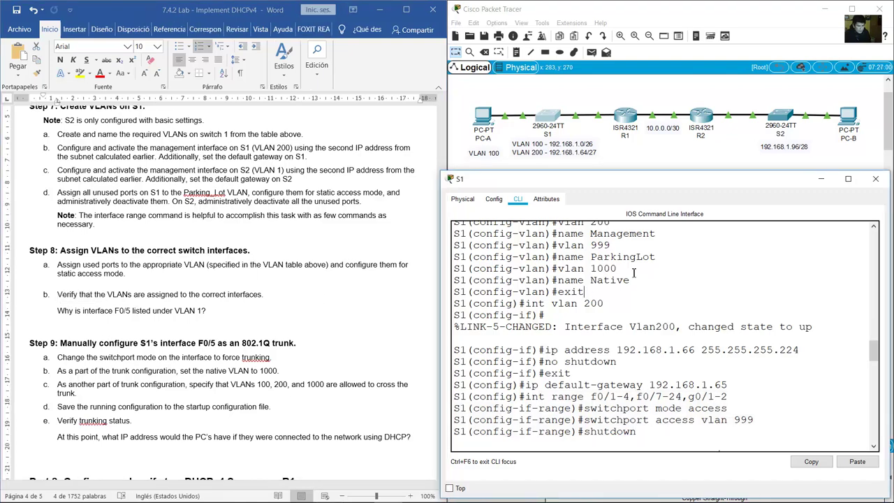
key(Return)
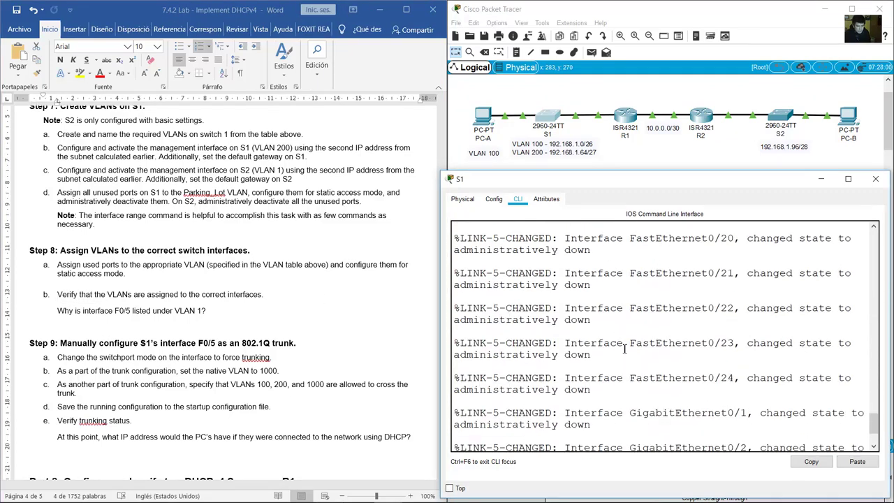
text(end)
key(Return)
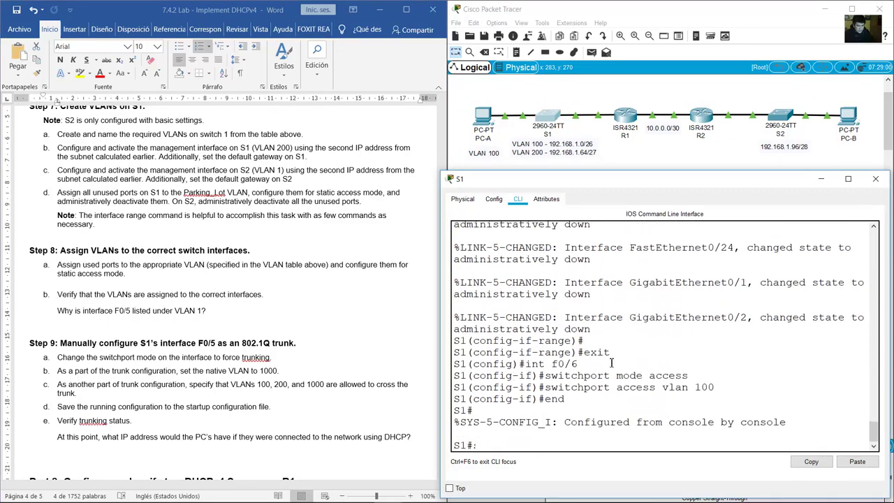
text(show vlan brie)
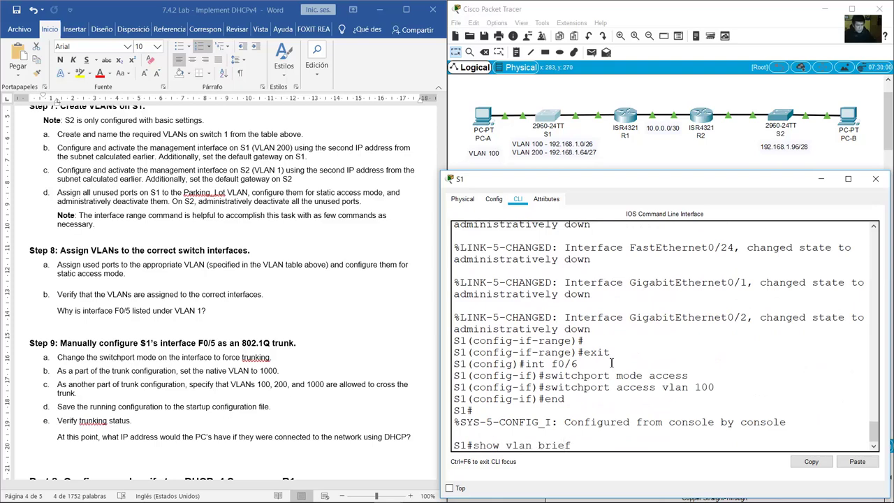
text(f)
key(Return)
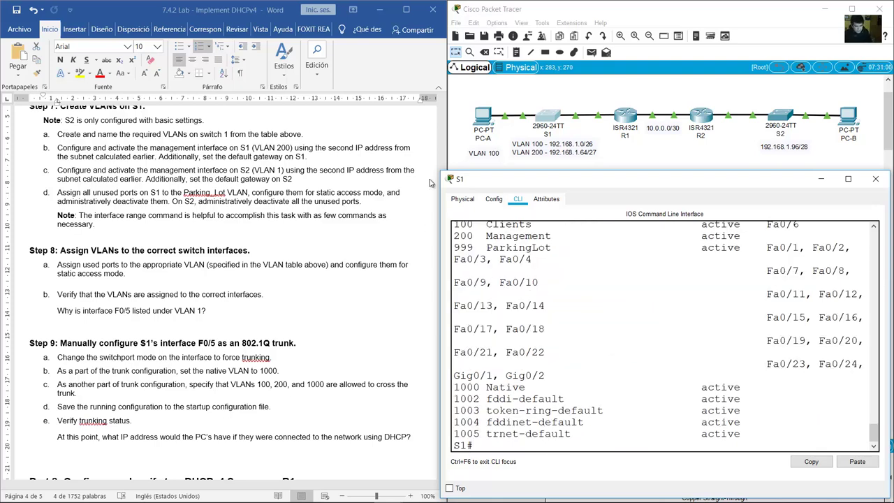
Enlarge the S1 window and examine the ports listed for VLANs 1, 100 and 999.
drag(438, 175, 331, 155)
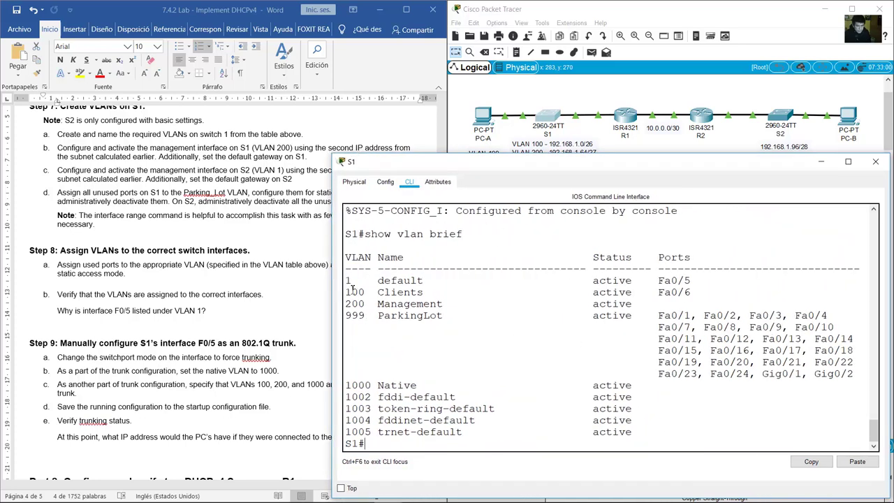
drag(350, 281, 715, 286)
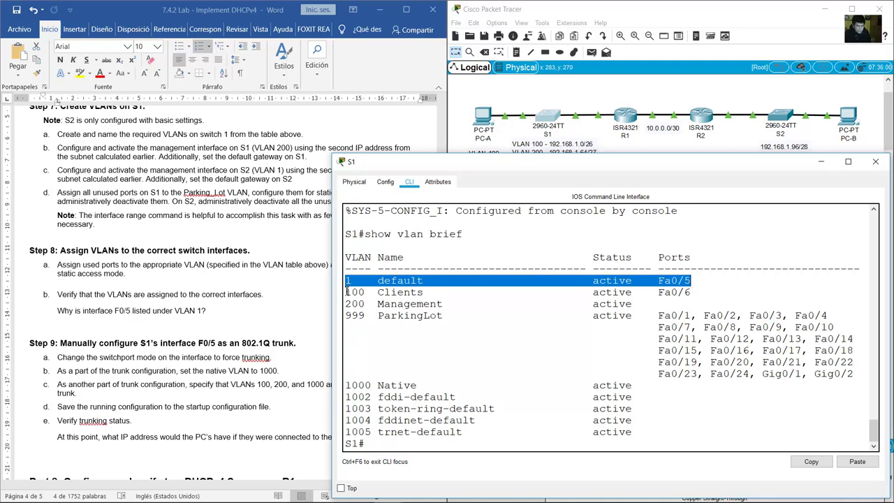
drag(347, 293, 696, 293)
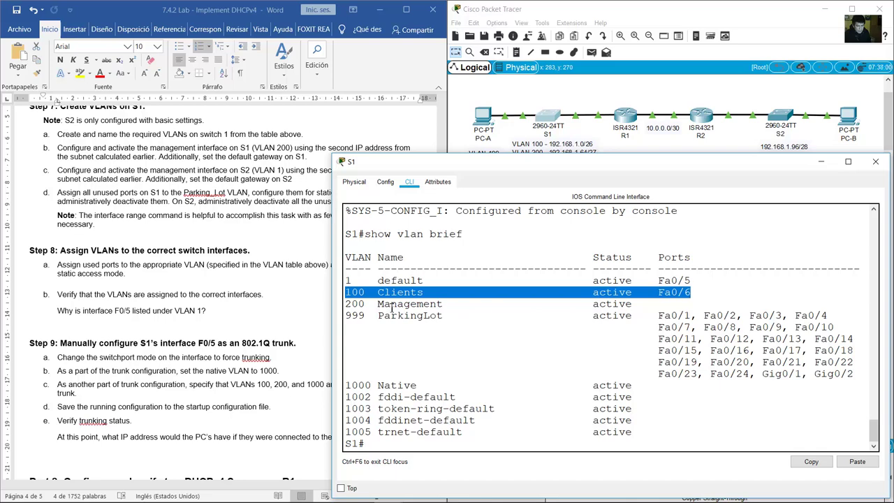
drag(349, 317, 860, 372)
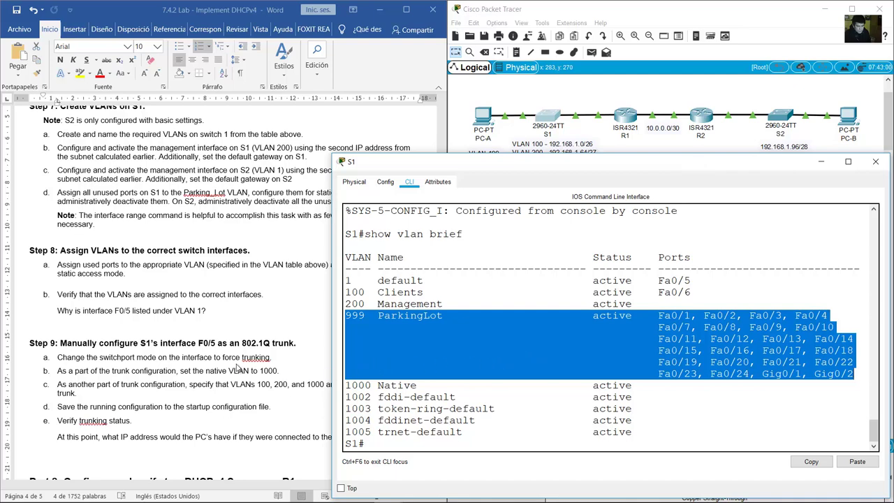
Examine the lab question about F0/5 under VLAN 1 using S1's VLAN list and the port labels on the S1–R1 link.
click(120, 334)
drag(57, 311, 207, 312)
click(578, 222)
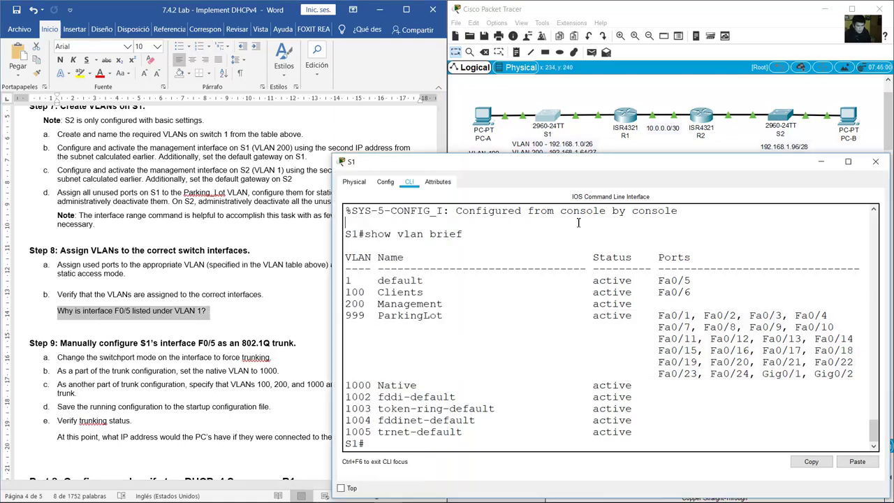
drag(345, 283, 704, 286)
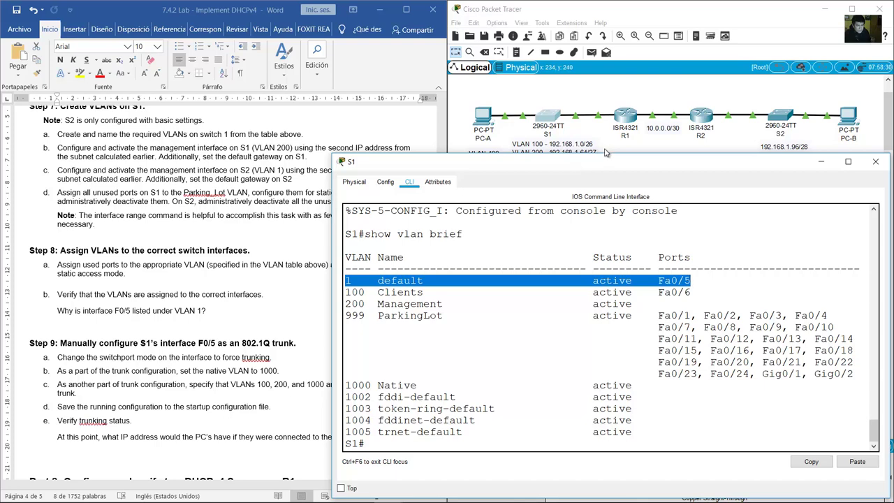
click(615, 99)
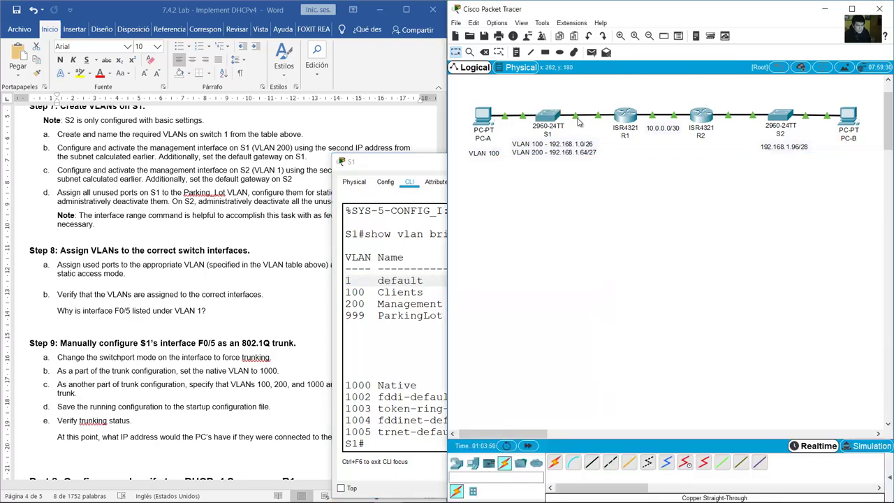
mouse_move(577, 120)
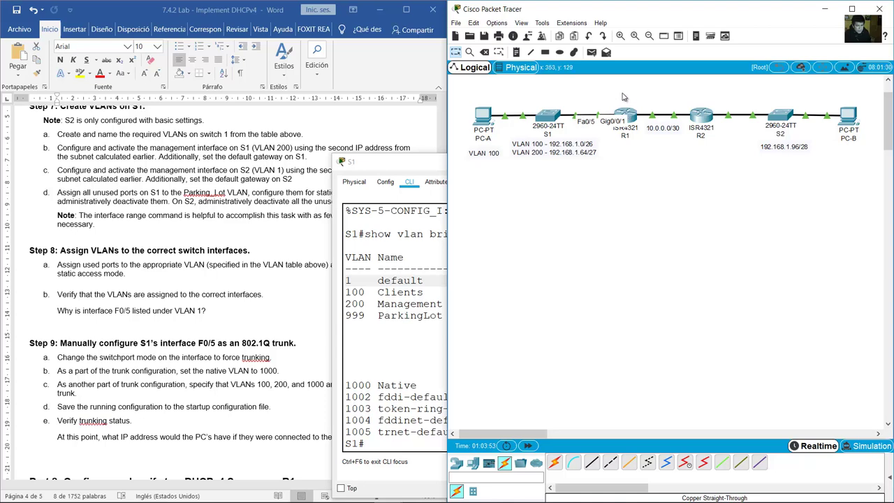
drag(622, 92, 580, 90)
click(401, 289)
triple_click(232, 300)
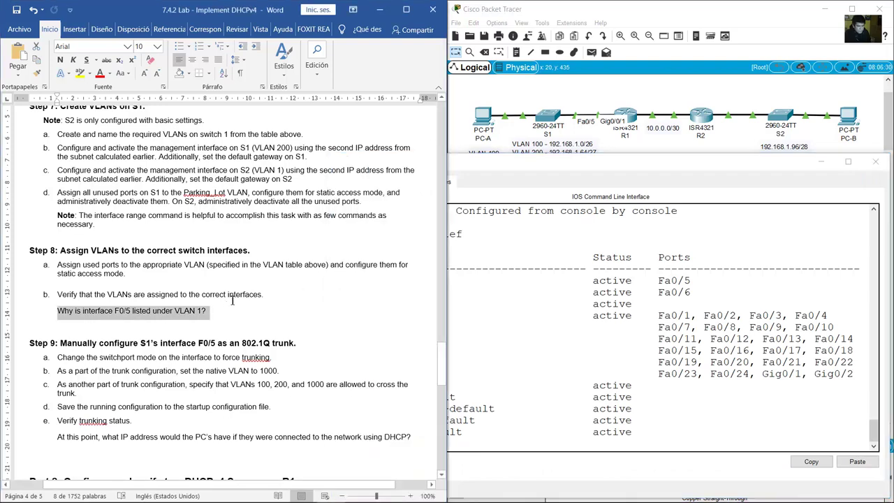
Read Step 9's instructions for configuring S1's F0/5 as an 802.1Q trunk and locate S1 in the topology.
scroll(234, 299, down, 5)
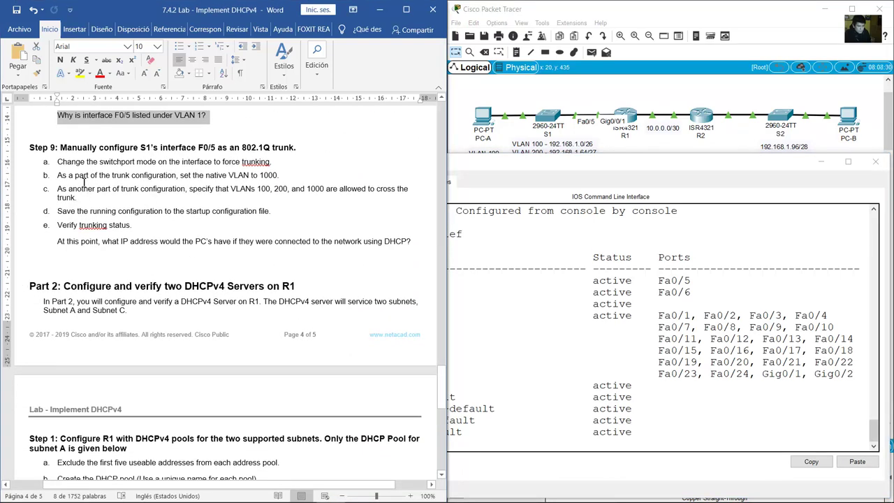
drag(88, 149, 301, 147)
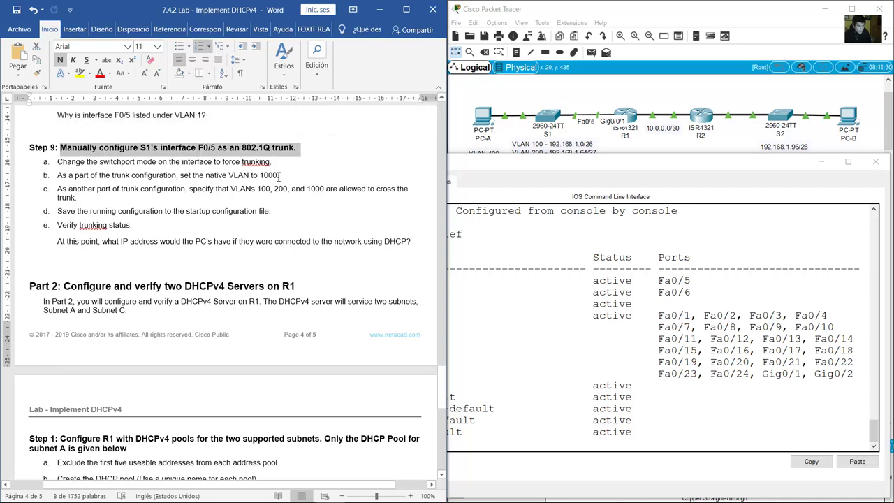
scroll(77, 154, down, 2)
scroll(77, 154, up, 1)
drag(57, 133, 288, 142)
click(694, 192)
click(564, 103)
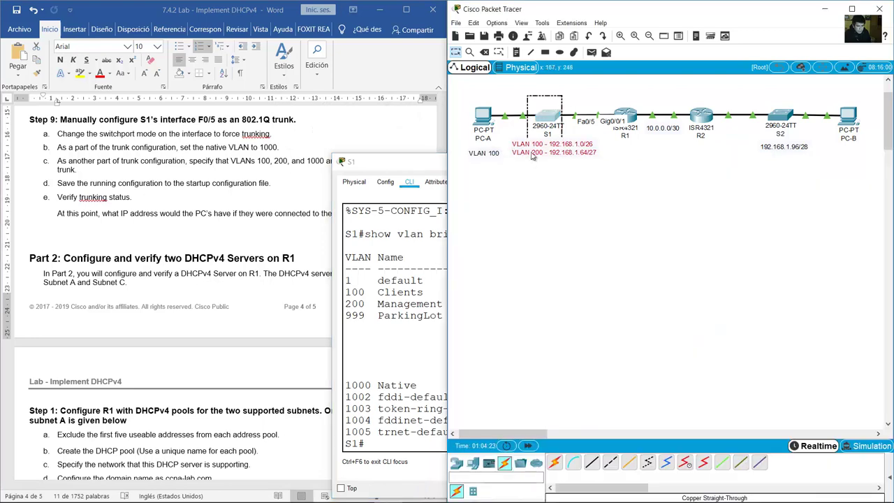
On S1, enter global configuration and set interface F0/5 to switchport trunk mode.
click(555, 117)
text(conf term)
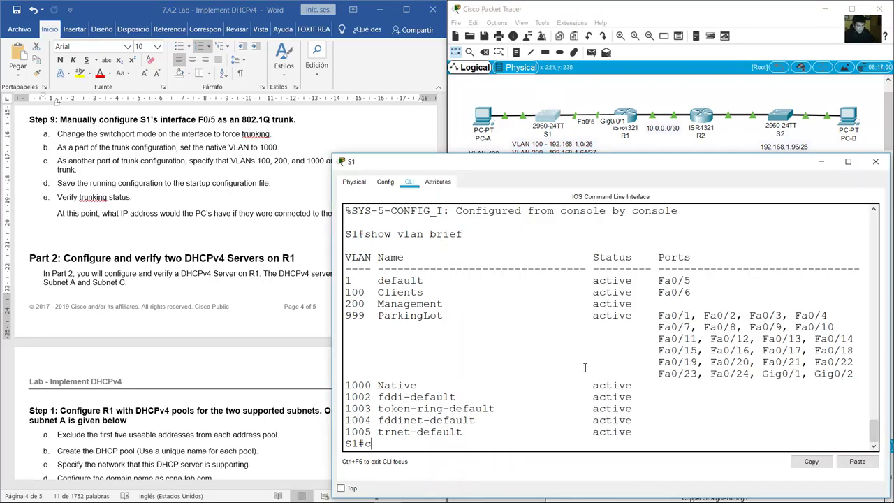
key(Return)
text(int )
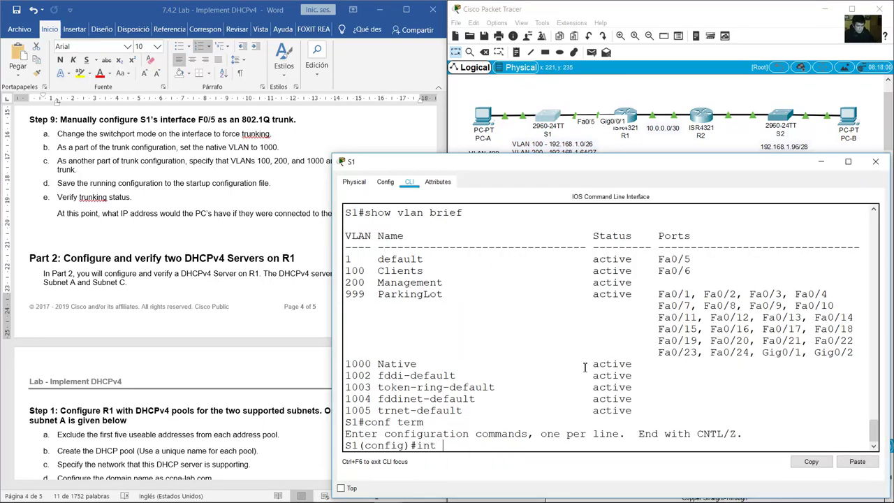
text(f0/5)
key(Return)
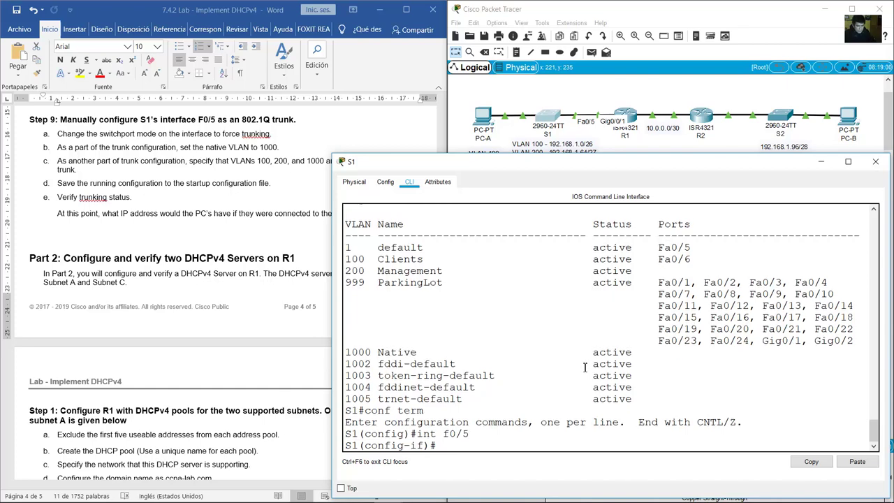
text(switchport mode trunk)
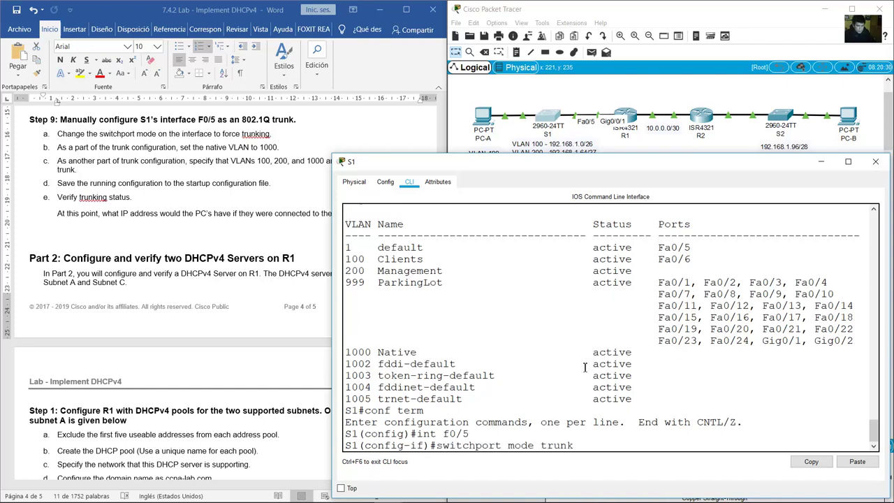
key(Return)
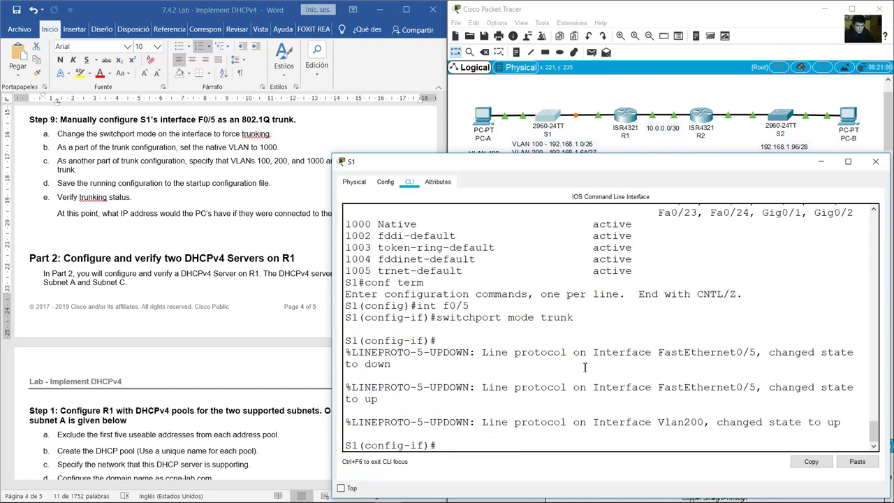
Set the native VLAN of S1's F0/5 trunk to 1000, as Step 9b requires.
click(135, 152)
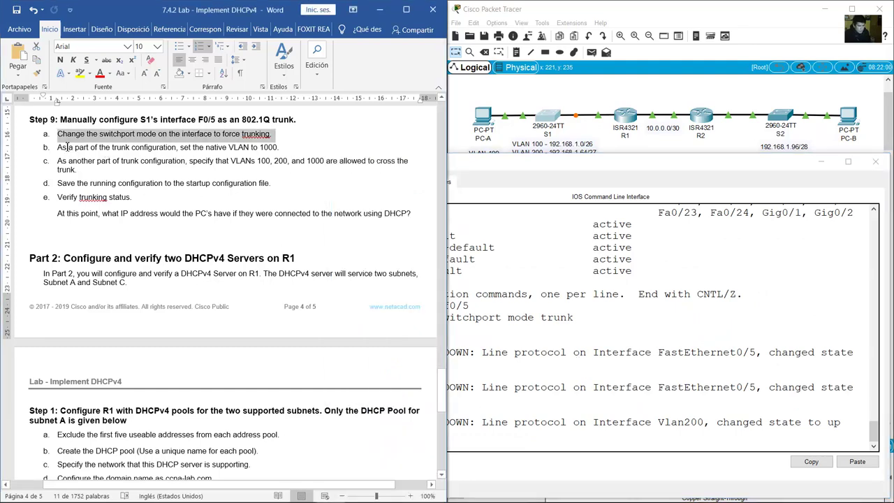
drag(189, 149, 288, 152)
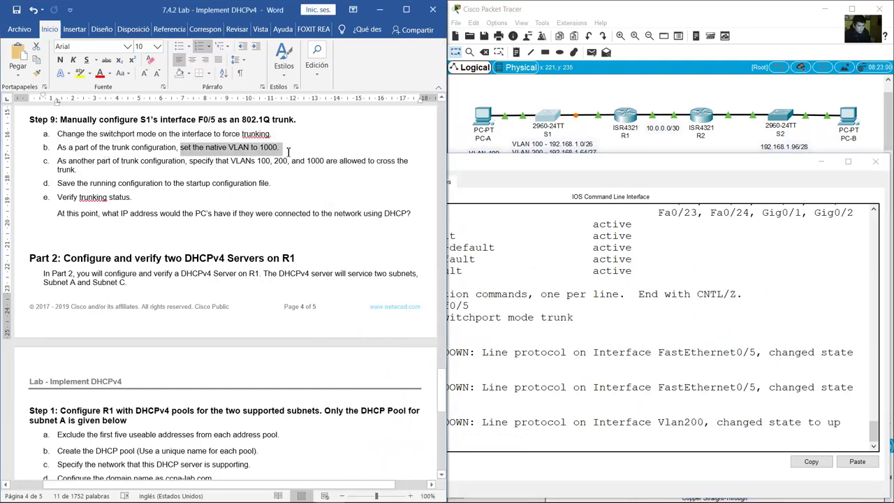
click(850, 450)
key(Up)
key(BackSpace)
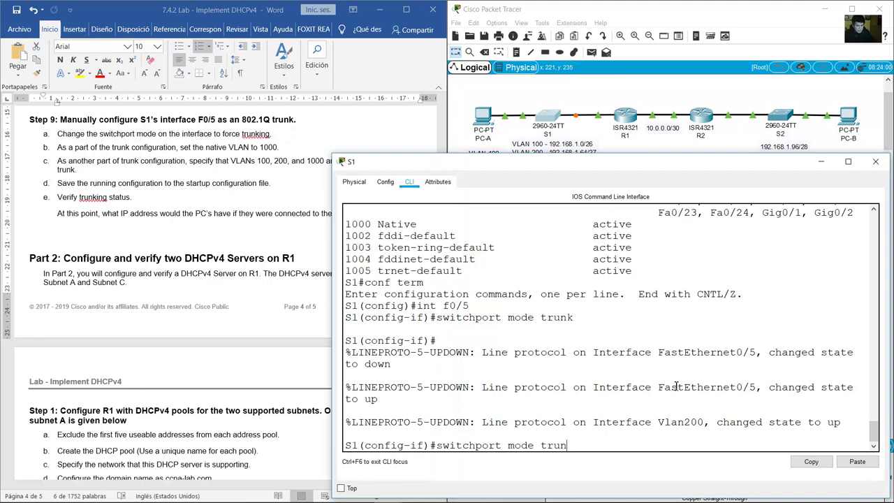
key(BackSpace)
key(BackSpace)
key(BackSpace)
key(BackSpace)
key(BackSpace)
key(BackSpace)
key(BackSpace)
text(trunk native vlan 100)
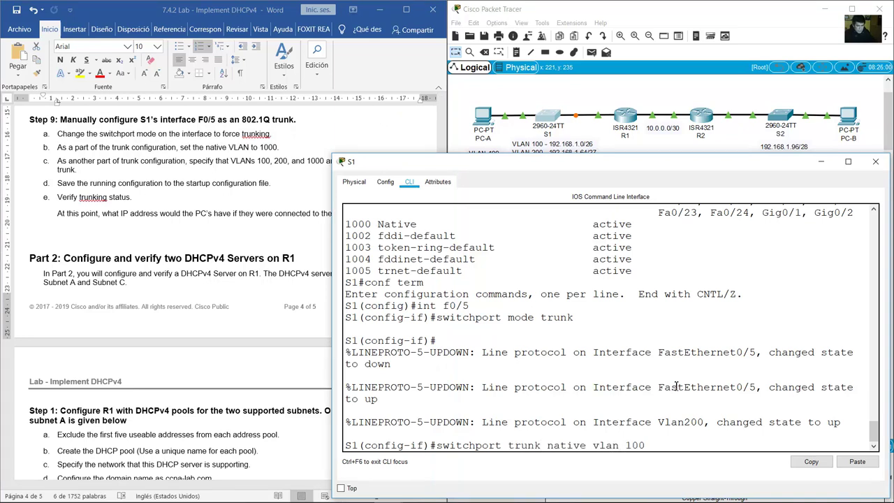
text(0)
key(Return)
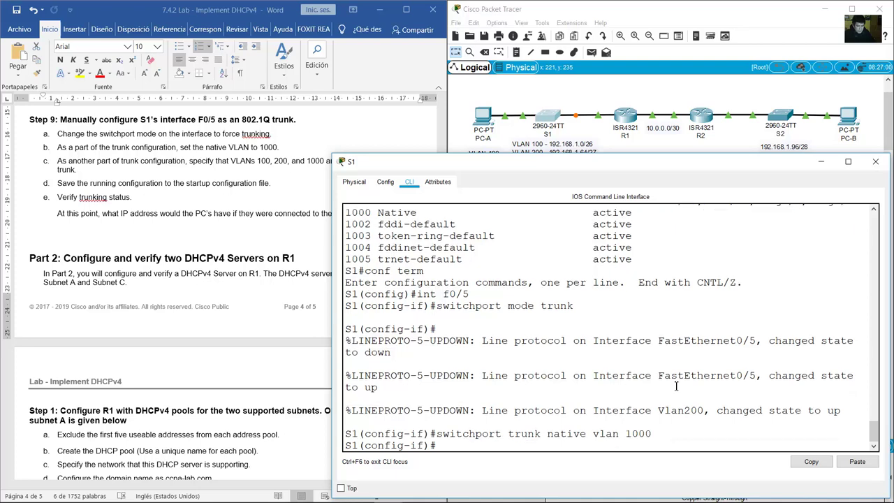
Allow VLANs 100, 200 and 1000 on S1's F0/5 trunk, as Step 9c requires.
click(138, 203)
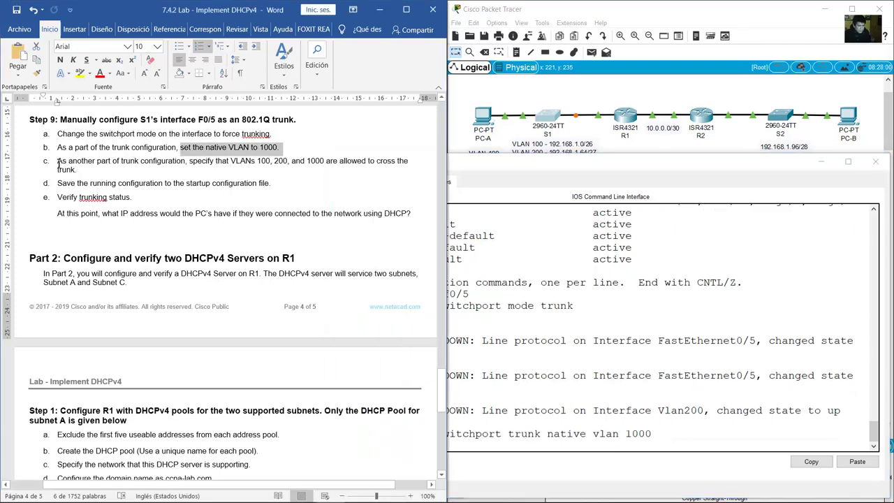
drag(59, 162, 412, 175)
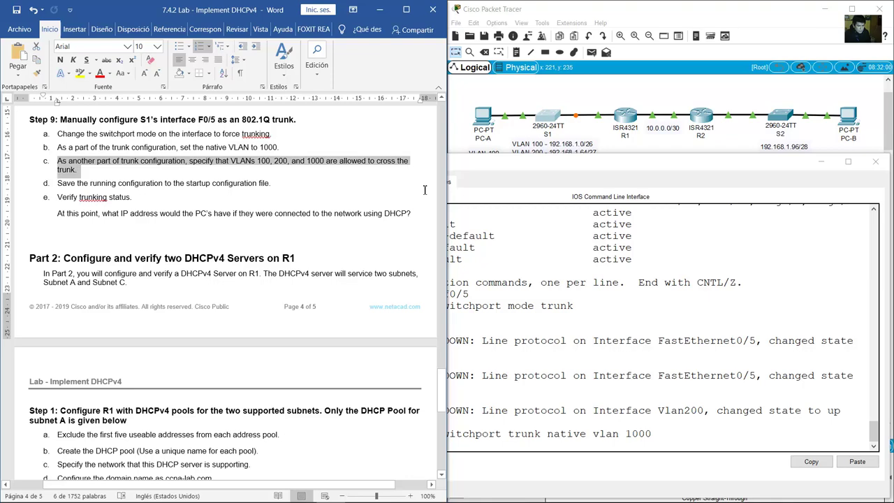
click(742, 394)
key(Up)
key(BackSpace)
key(BackSpace)
key(BackSpace)
key(BackSpace)
key(BackSpace)
key(BackSpace)
key(BackSpace)
key(BackSpace)
key(BackSpace)
key(BackSpace)
key(BackSpace)
key(BackSpace)
key(BackSpace)
key(BackSpace)
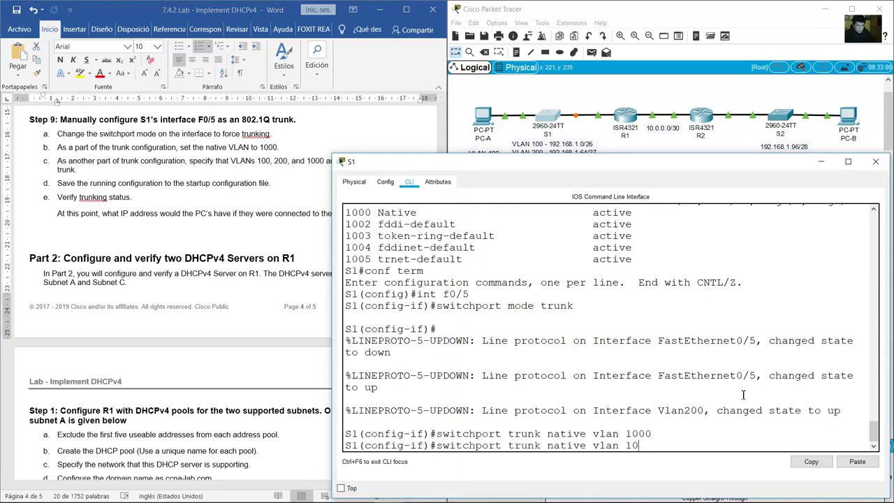
text(allowed vlan 1)
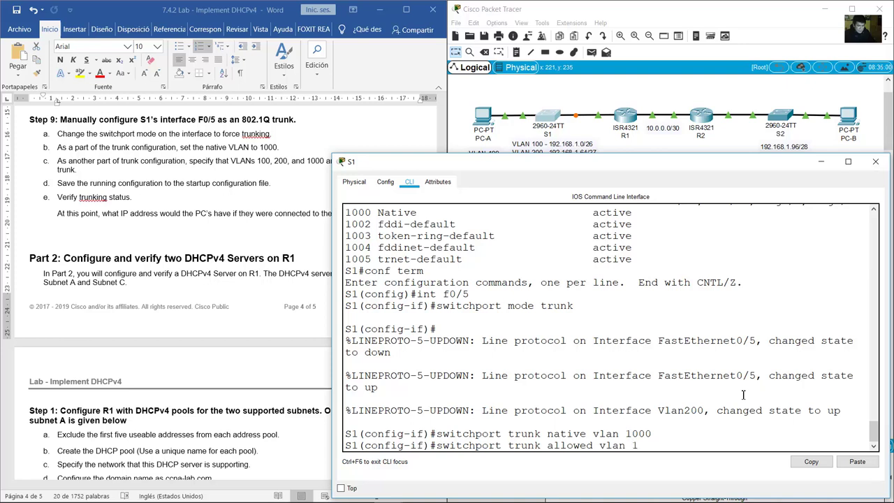
text(00,200,1000)
click(271, 169)
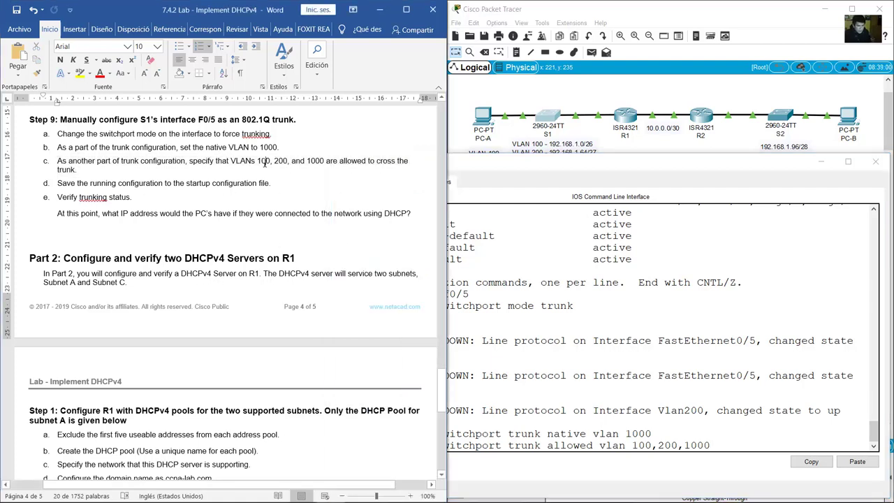
drag(257, 161, 325, 161)
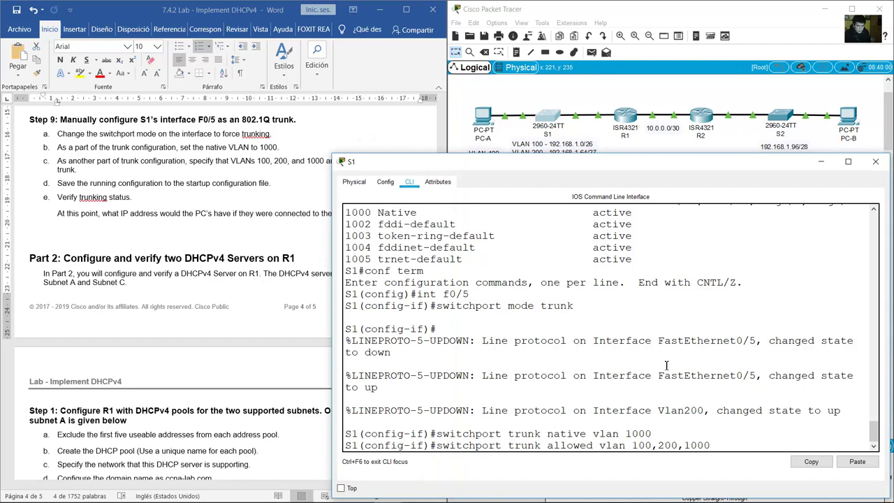
key(Return)
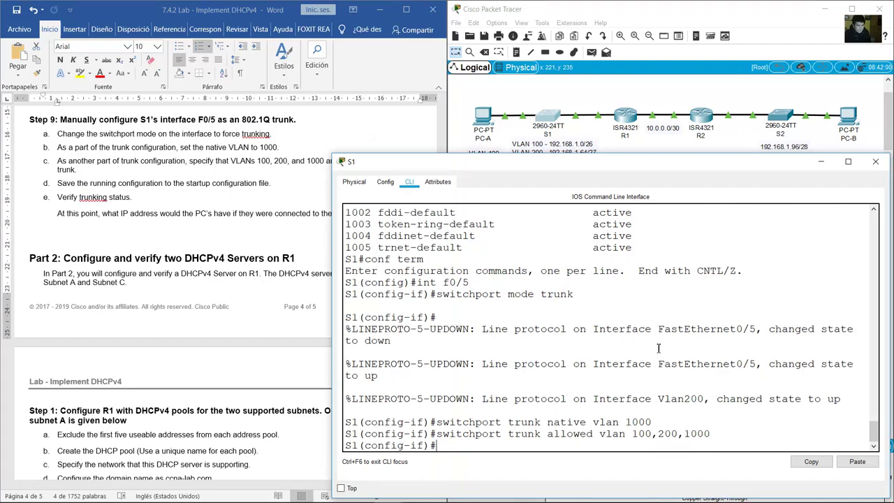
Read Steps 9d and 9e, exit configuration mode on S1 and run show interfaces trunk to verify trunking.
key(alt+Tab)
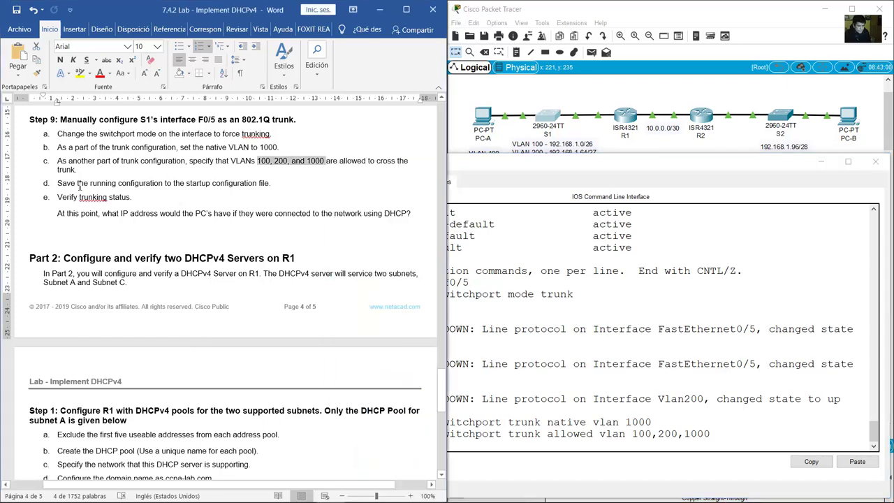
drag(79, 185, 275, 182)
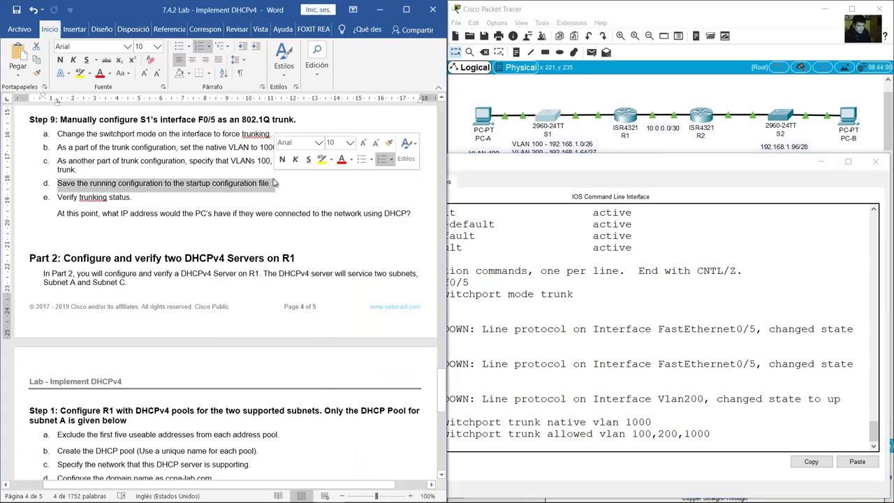
click(198, 194)
scroll(67, 162, down, 1)
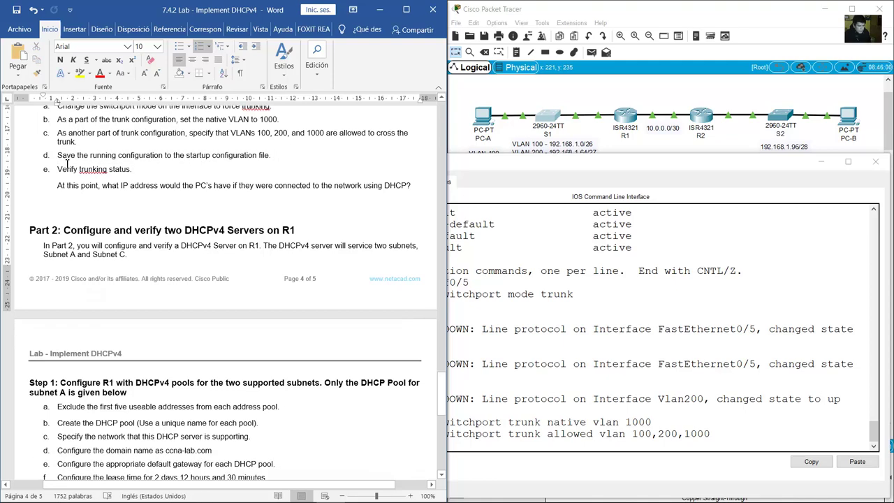
triple_click(110, 173)
click(572, 303)
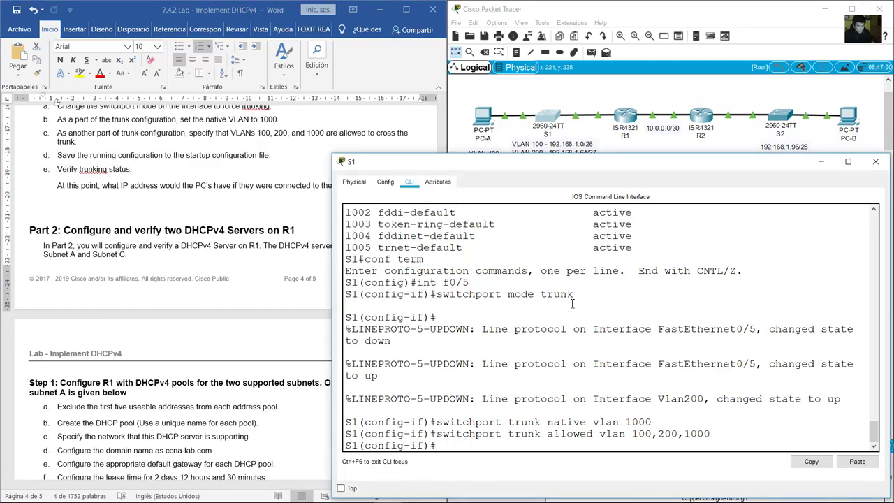
text(end)
key(Return)
text(show inter)
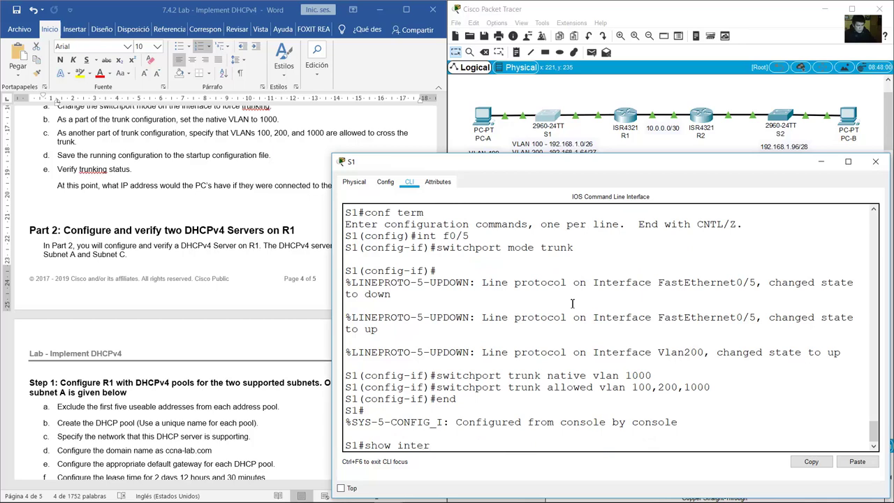
text(faces trunk)
key(Return)
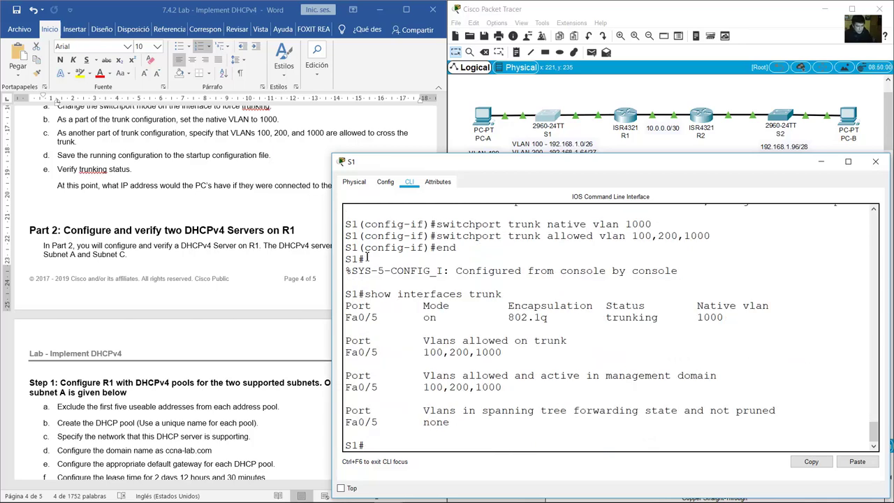
Examine Fa0/5's mode, encapsulation, trunking status, native VLAN and allowed VLANs in S1's trunk output.
drag(370, 294, 496, 294)
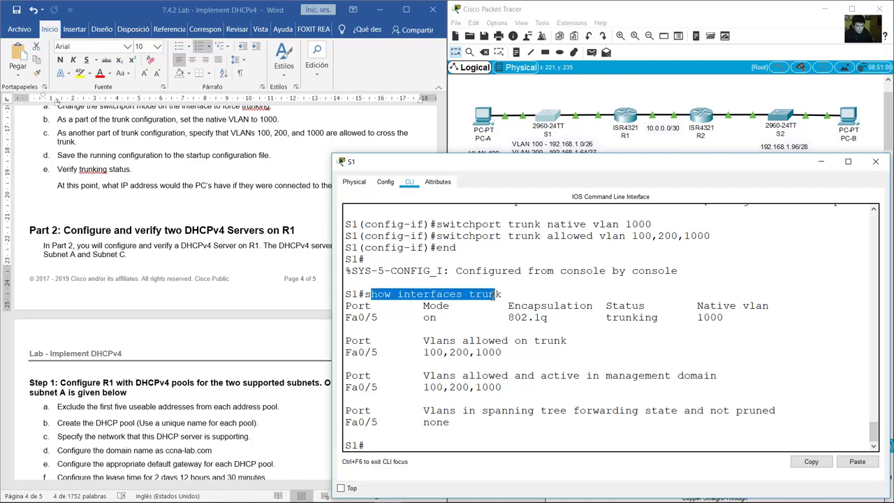
drag(381, 320, 348, 318)
drag(440, 318, 424, 318)
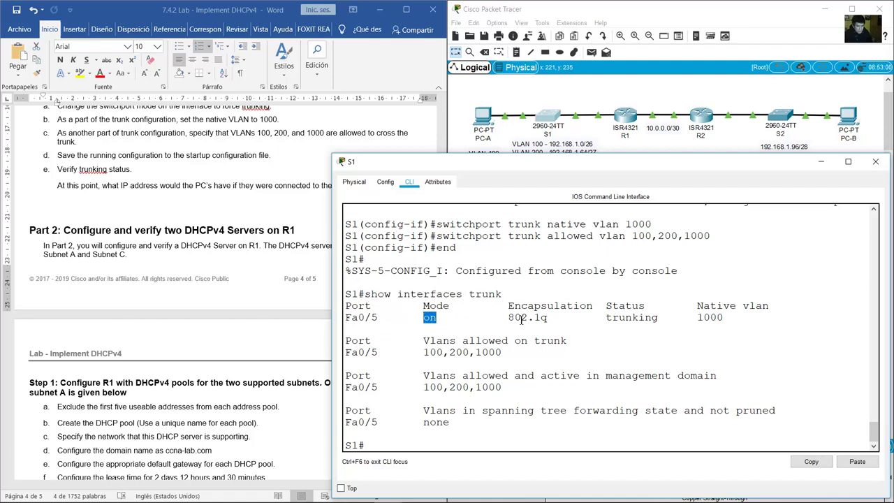
drag(508, 318, 554, 318)
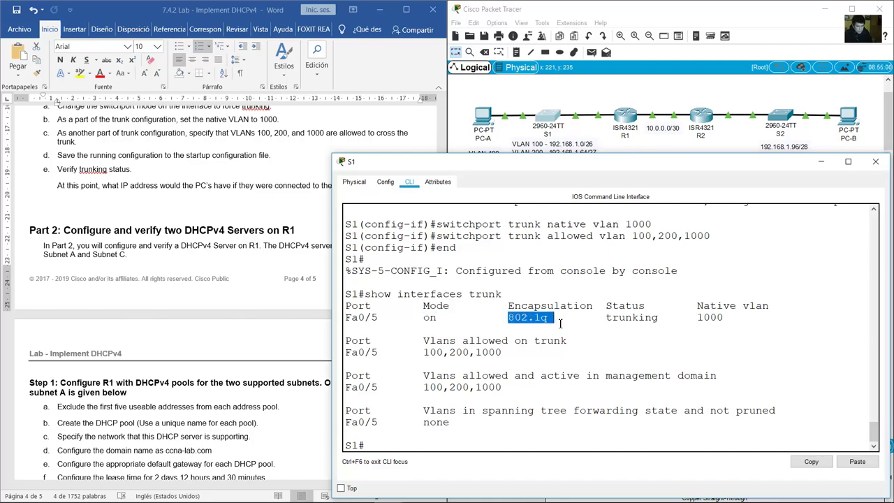
drag(607, 319, 726, 318)
drag(423, 341, 568, 341)
drag(424, 352, 508, 354)
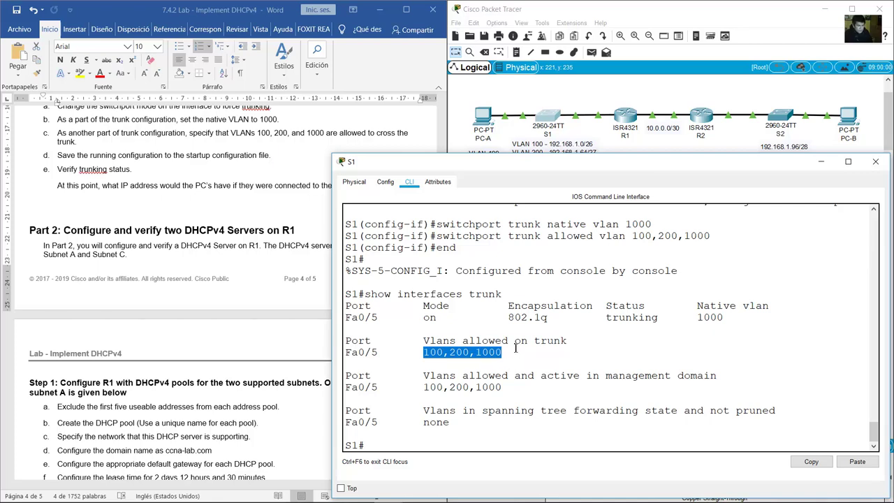
Read the lab question about the PCs' DHCP addresses and set PC-A's IPv4 configuration to DHCP.
click(97, 193)
click(98, 193)
scroll(103, 162, down, 1)
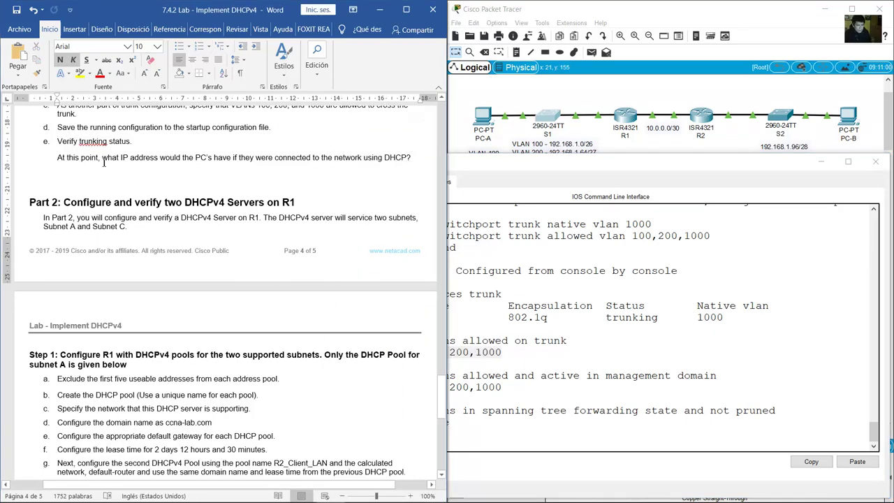
drag(60, 158, 116, 156)
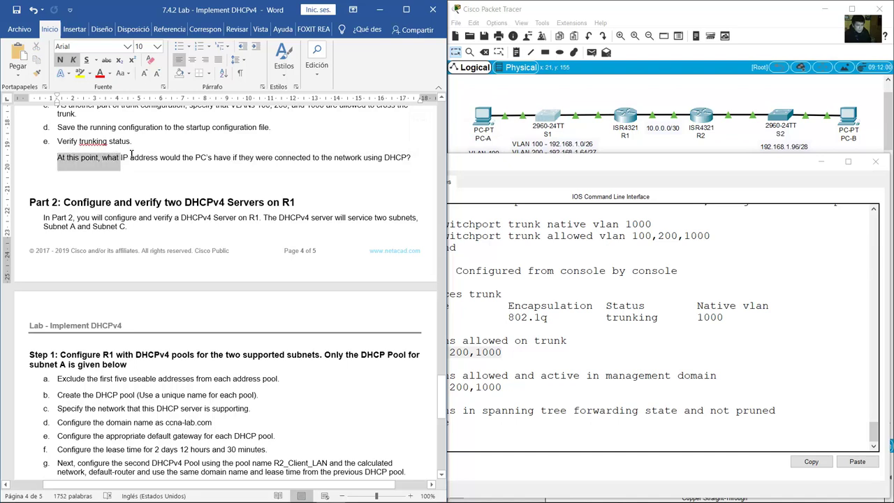
key(Left)
drag(216, 158, 420, 161)
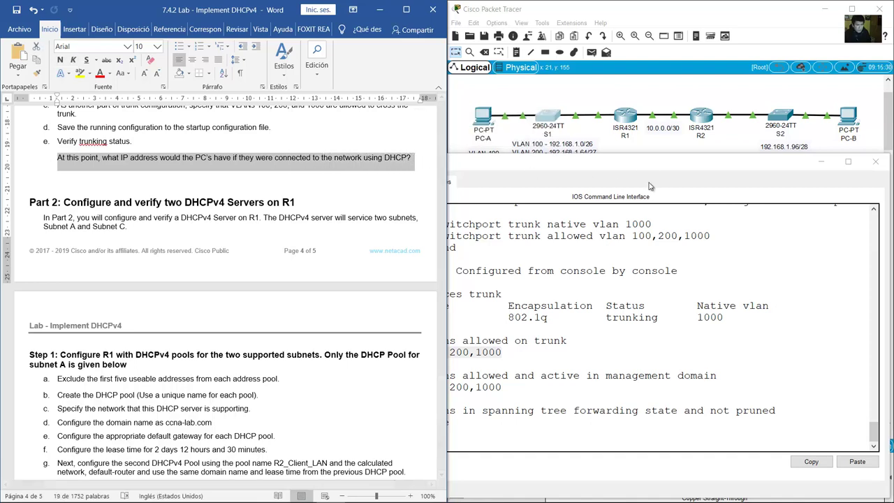
click(613, 98)
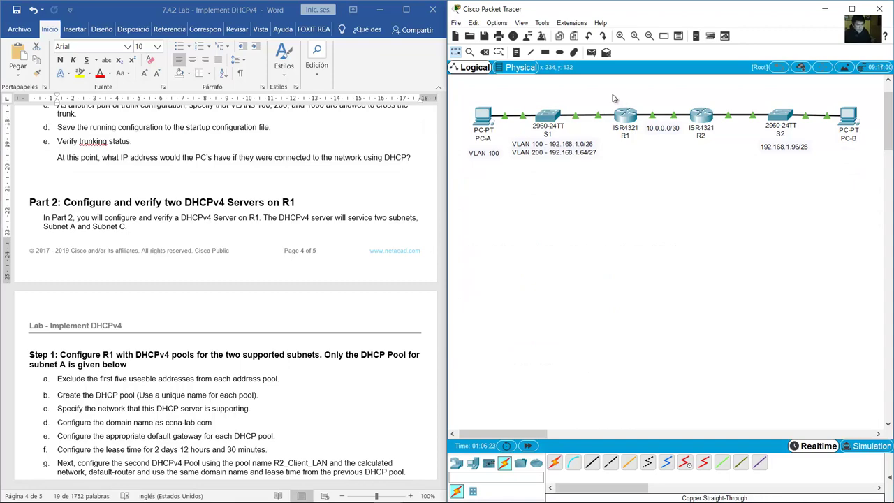
click(483, 114)
click(391, 130)
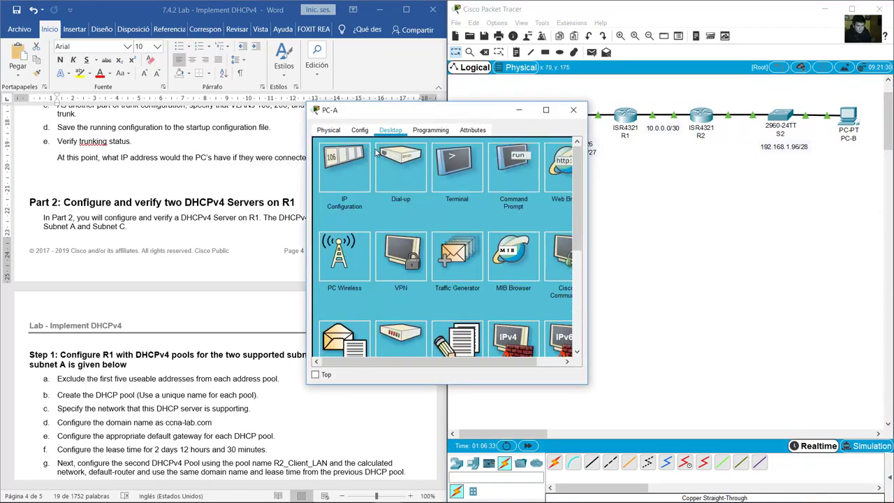
click(358, 176)
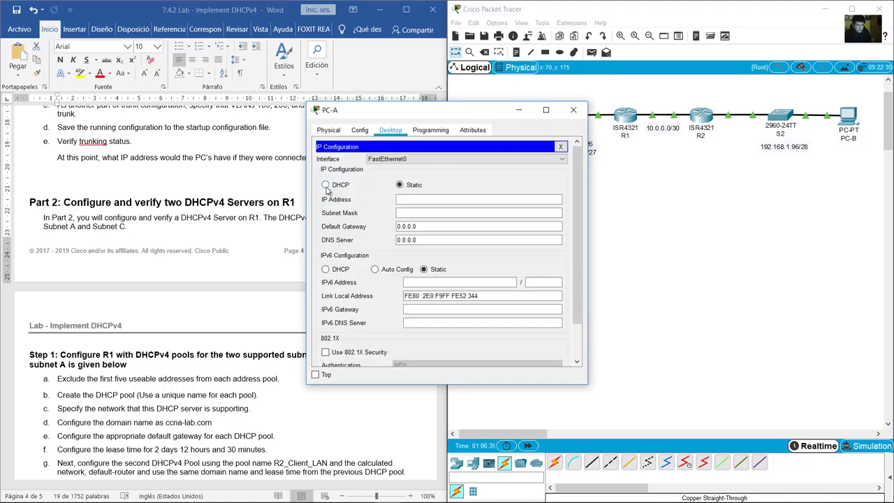
click(326, 185)
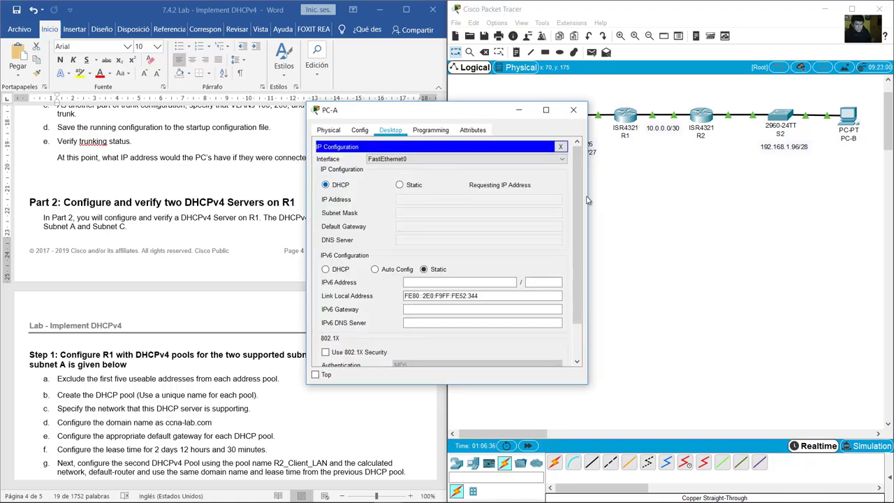
Set PC-B's IPv4 configuration to DHCP and place its window beside PC-A's to compare their addresses.
click(854, 118)
click(387, 130)
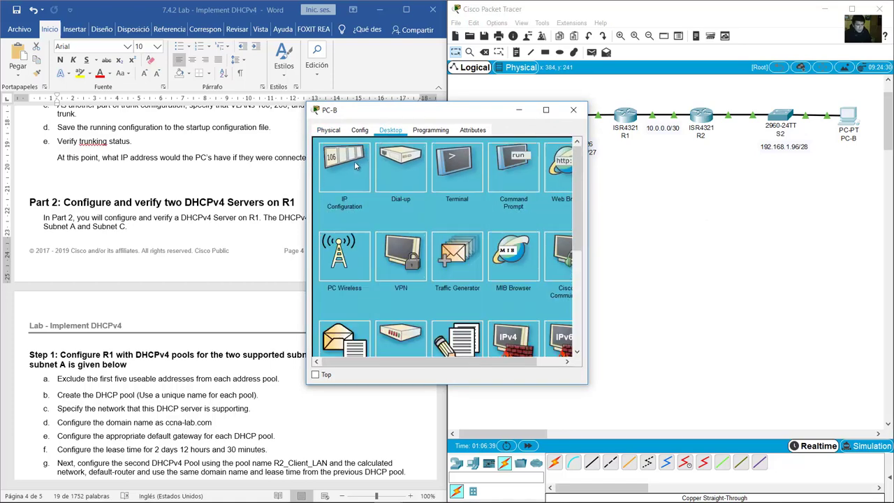
click(355, 161)
click(327, 185)
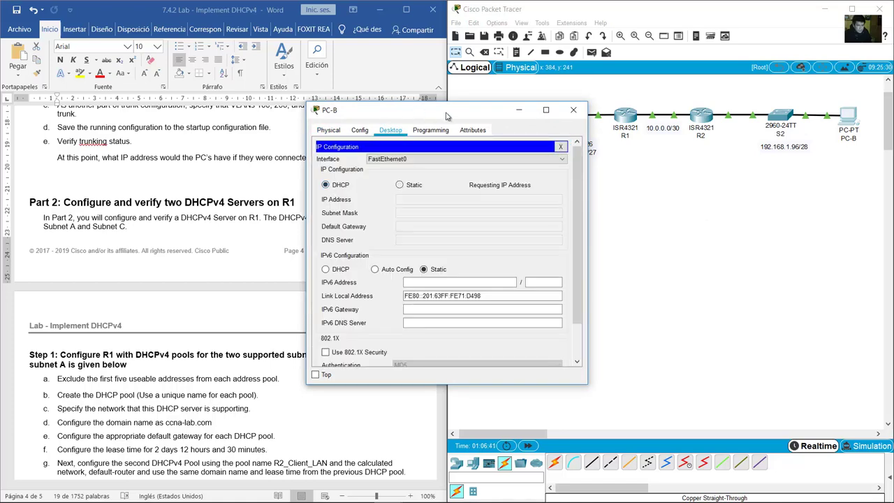
drag(447, 116, 738, 142)
click(414, 110)
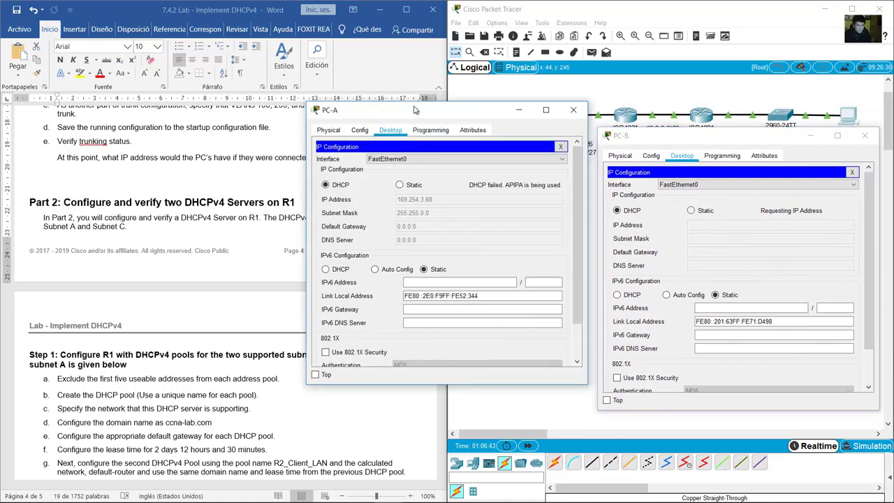
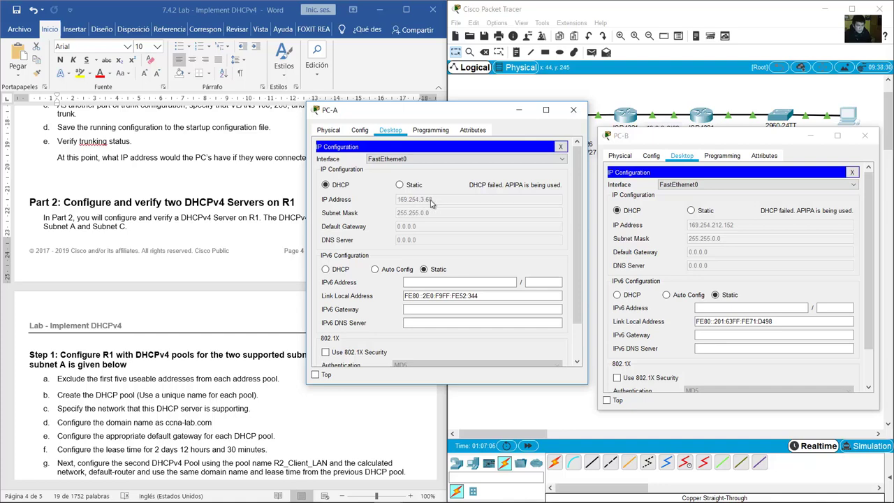
drag(745, 136, 739, 123)
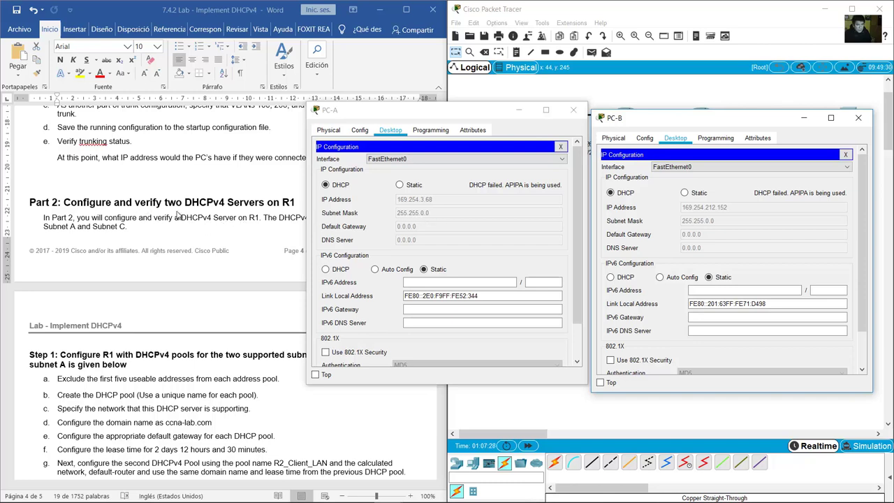
Review the DHCP address question, then read the Part 2 heading and introduction on configuring DHCPv4 servers on R1.
click(115, 221)
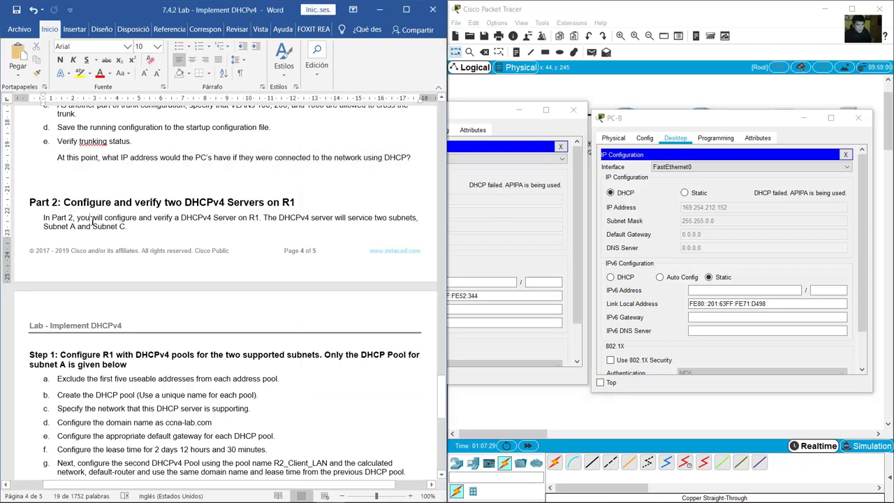
triple_click(116, 168)
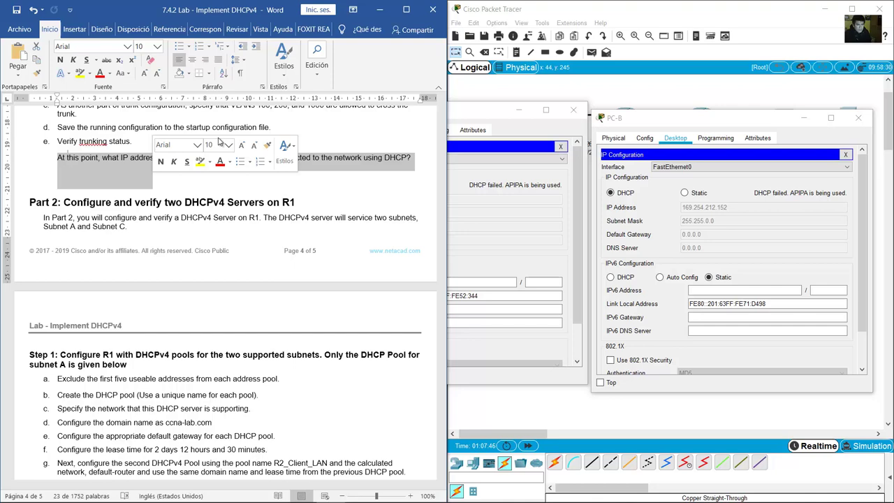
click(319, 202)
scroll(318, 202, down, 2)
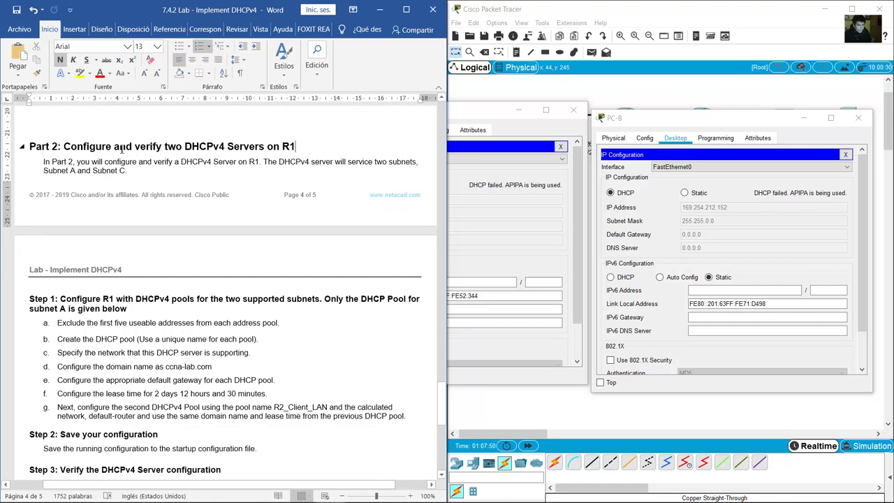
drag(83, 147, 301, 147)
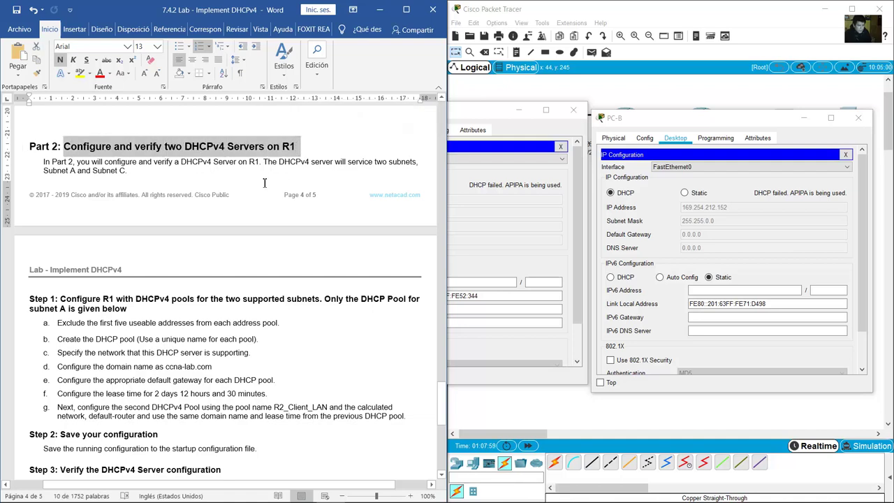
scroll(264, 186, down, 1)
scroll(264, 186, down, 1)
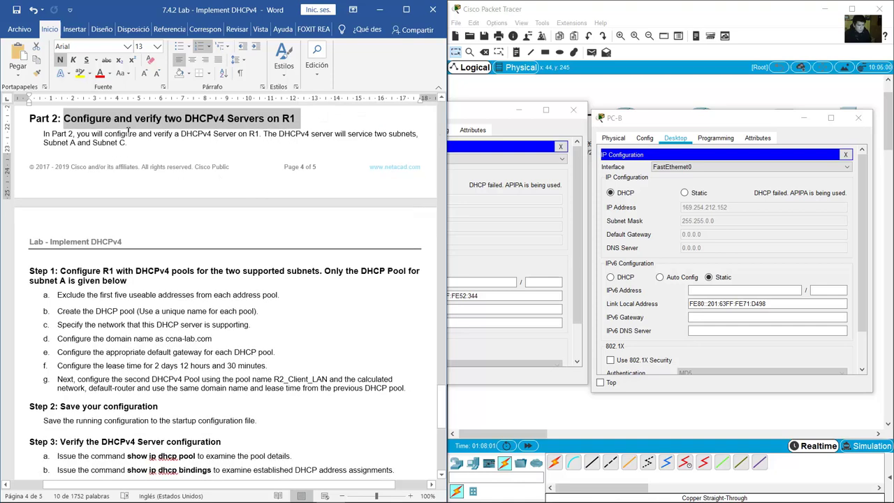
drag(93, 133, 130, 145)
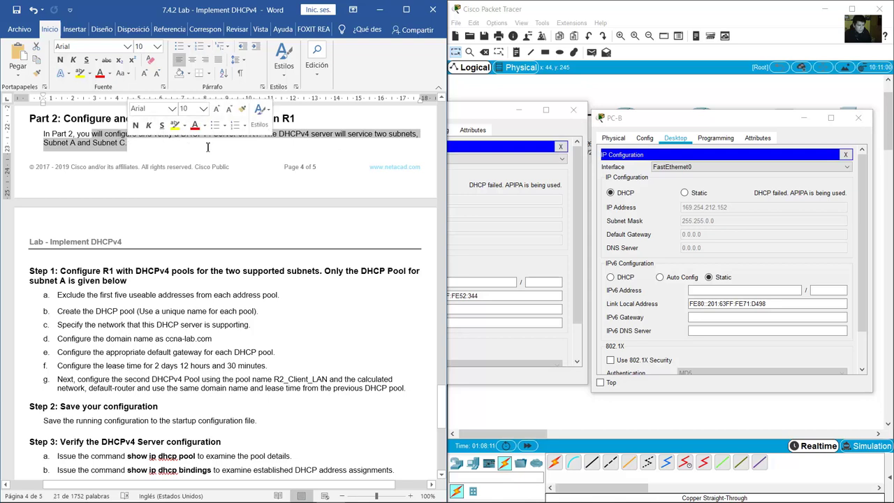
Check the VLAN subnets in the topology note, then look up Subnet A and Subnet C in the Excel subnetting sheet.
click(634, 98)
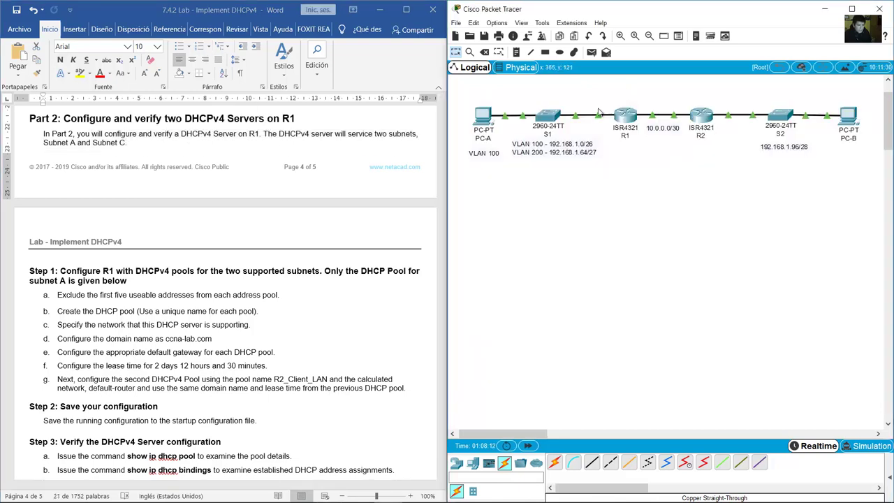
double_click(567, 147)
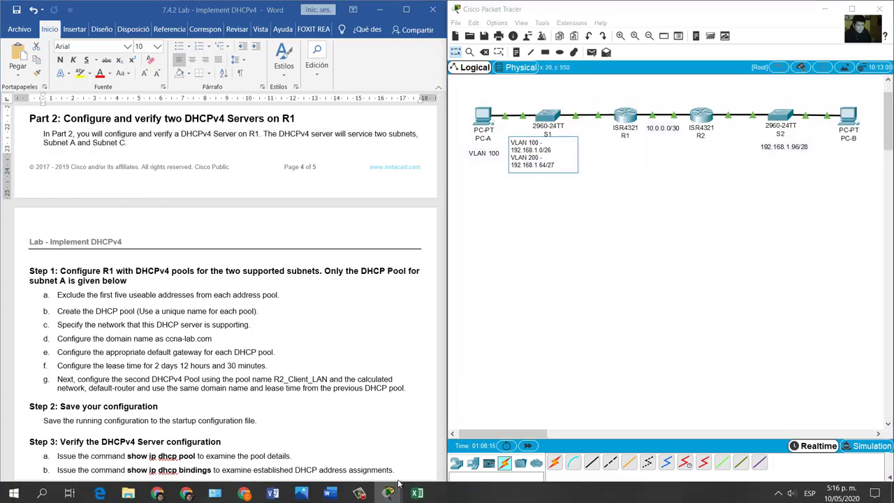
click(403, 491)
click(518, 194)
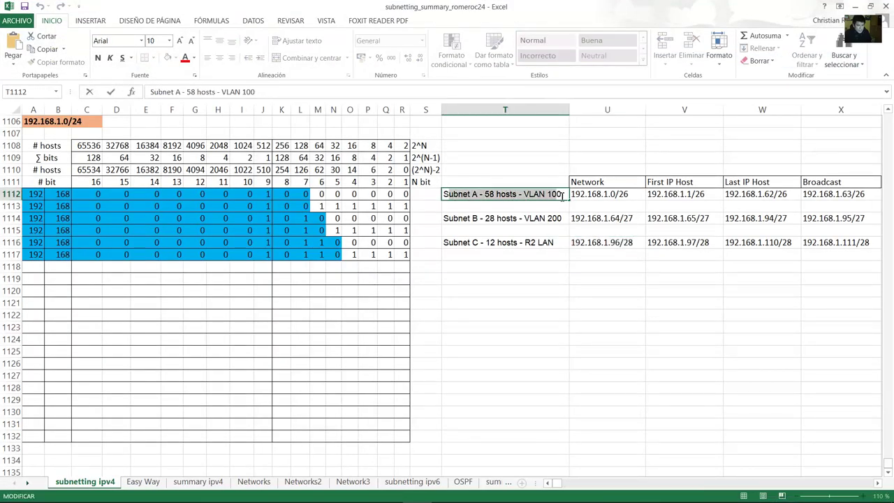
double_click(452, 243)
drag(443, 243, 555, 241)
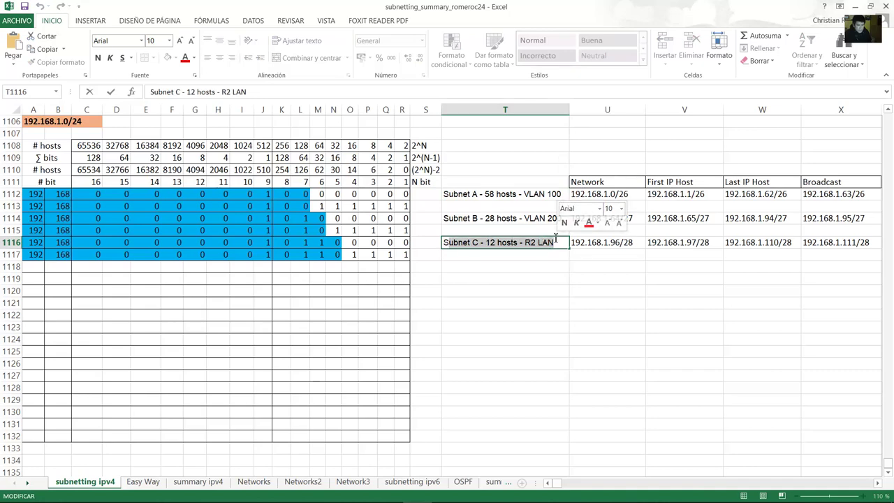
click(854, 6)
Match the two DHCP subnets to the network labels beside S1 and S2 in the Packet Tracer topology.
click(567, 142)
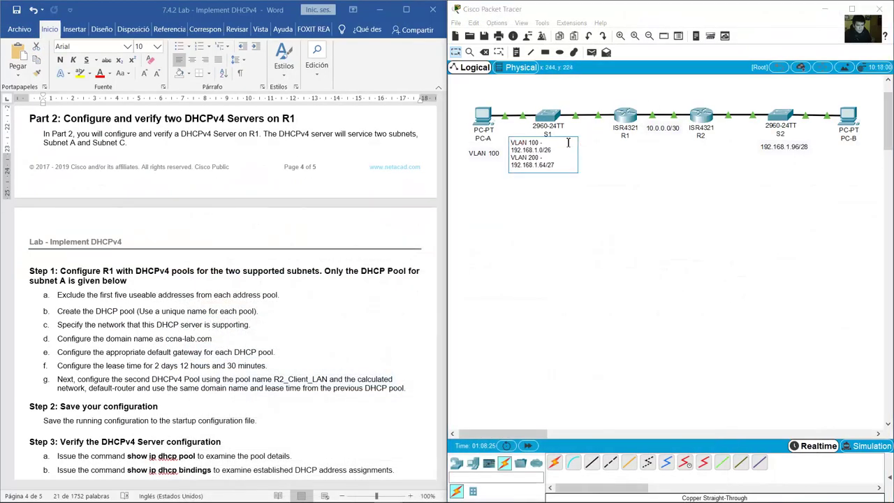
click(777, 152)
double_click(777, 152)
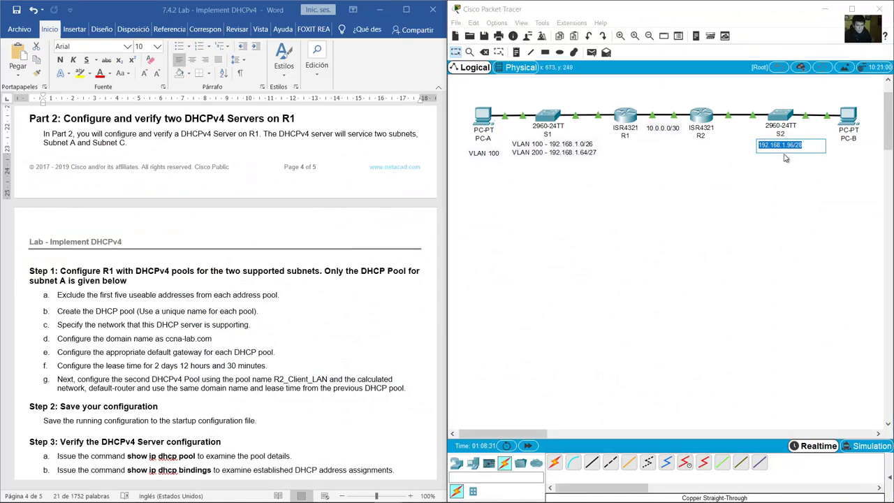
drag(690, 90, 861, 164)
click(661, 186)
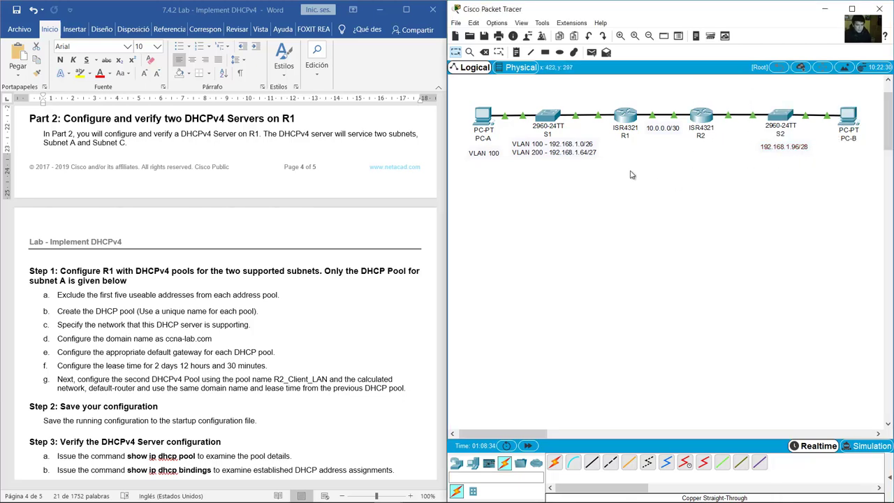
Read the Part 2 Step 1 instructions in Word, focusing on excluding the first five useable addresses from each pool.
click(201, 271)
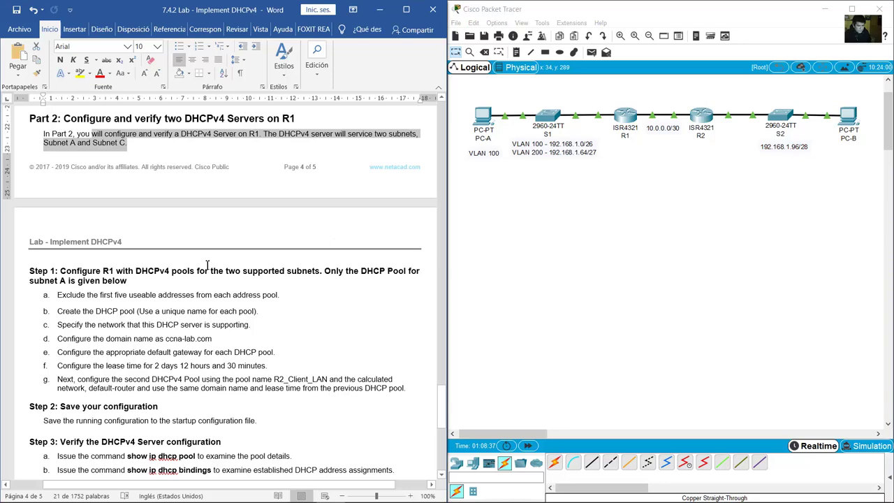
scroll(207, 266, down, 3)
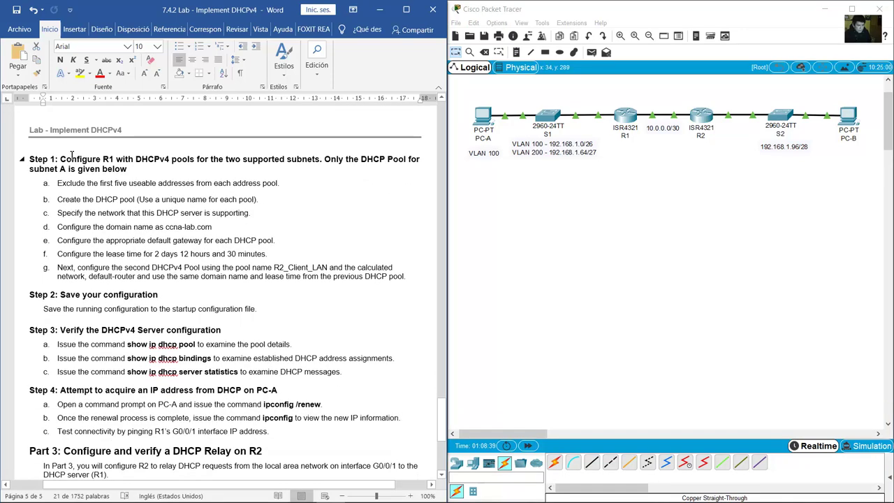
drag(84, 164, 132, 172)
scroll(246, 237, down, 4)
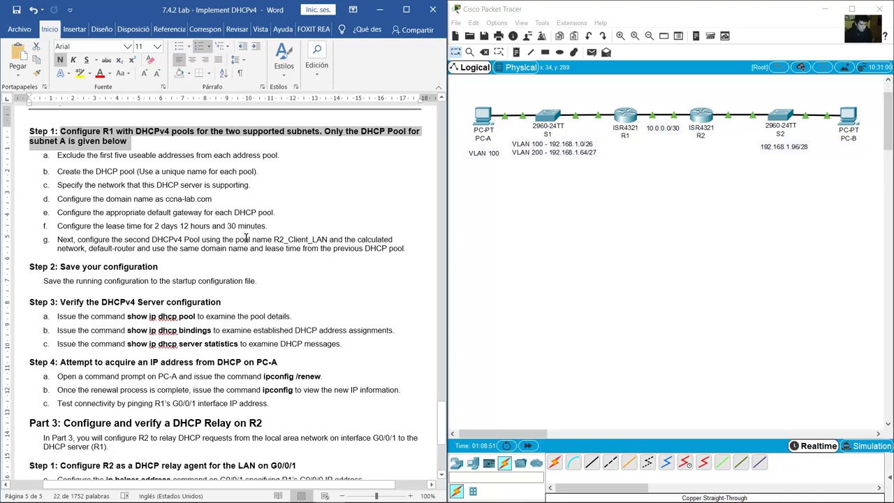
scroll(258, 255, up, 3)
drag(57, 139, 274, 142)
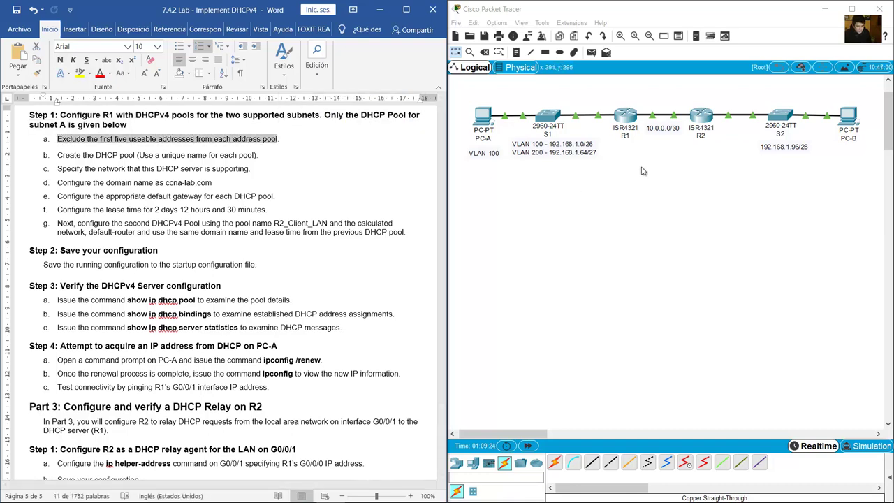
Enter global configuration mode on R1, begin the ip dhcp excluded-address command, and widen R1's window.
click(633, 115)
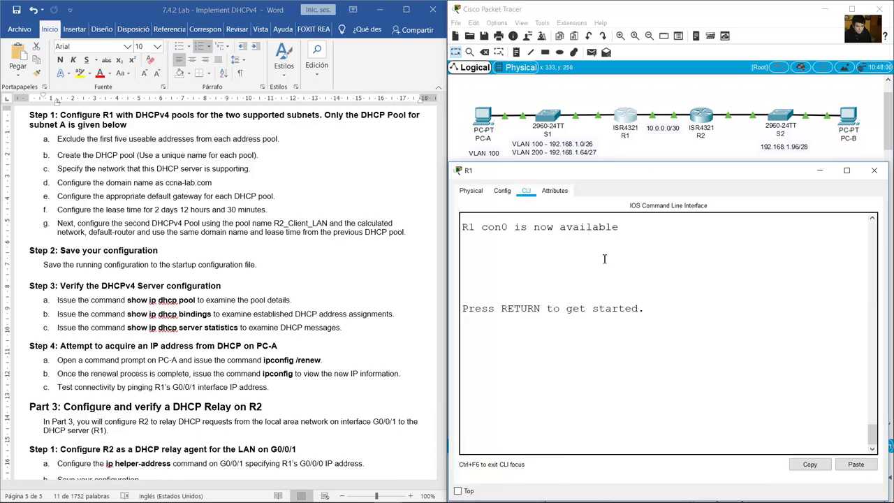
key(Return)
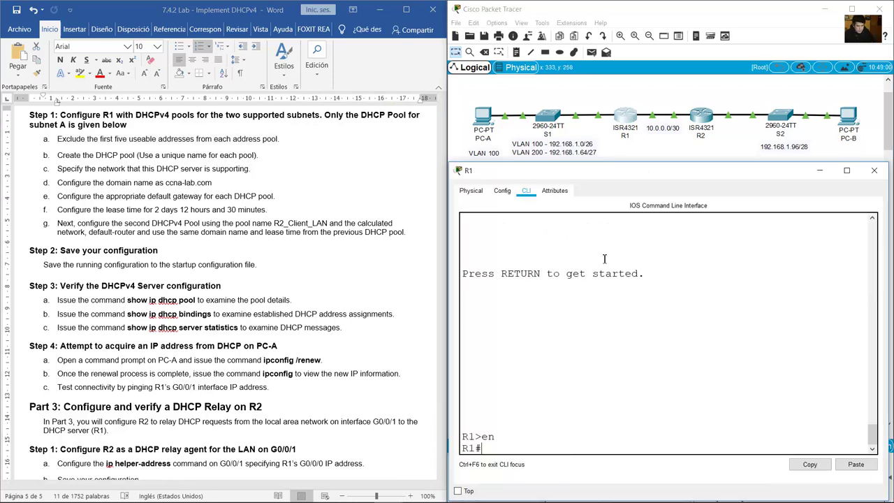
text(conf term)
key(Return)
text(ip dh)
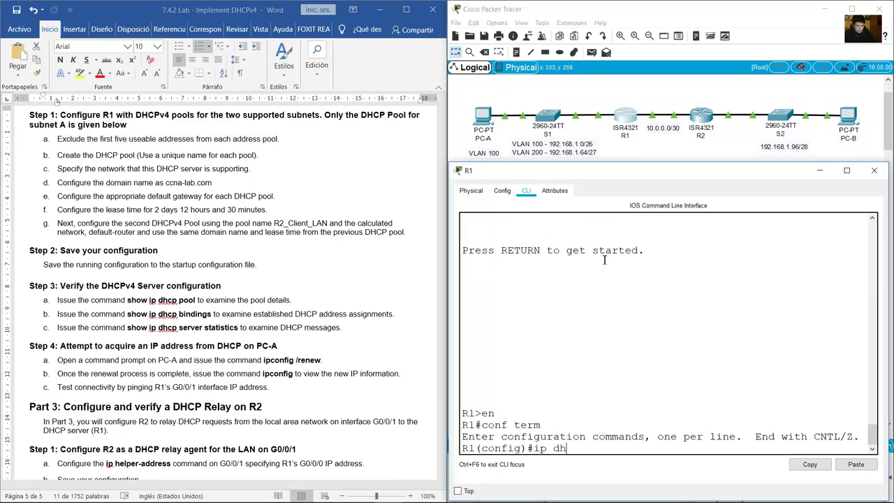
text(cp eccluded-addr)
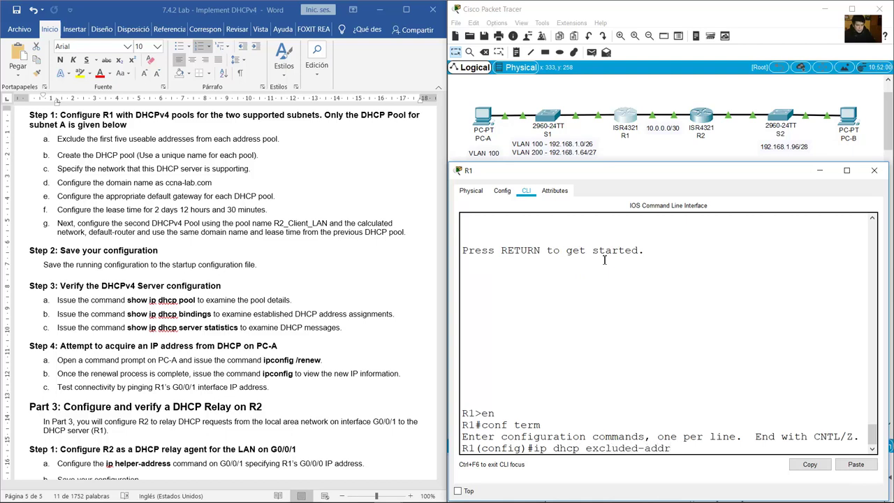
text(ess)
drag(450, 293, 377, 301)
Check VLAN 100's network in the topology note and locate Subnet A in the Excel subnetting sheet.
click(563, 149)
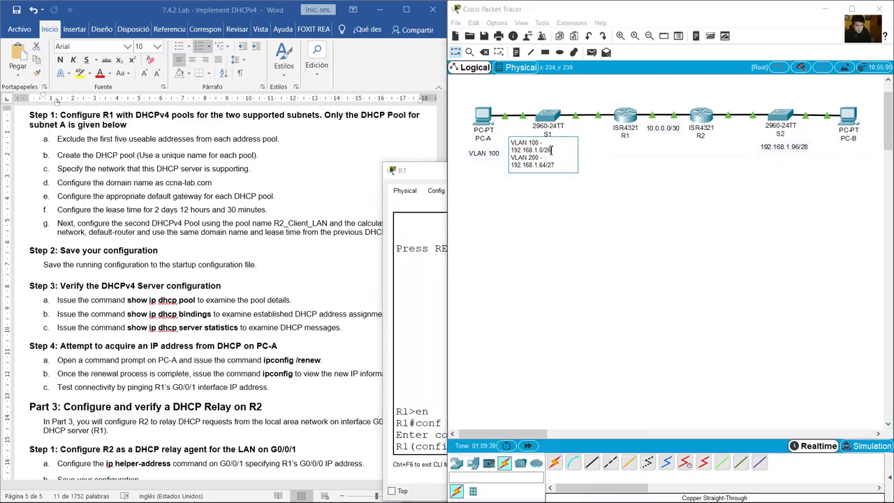
drag(551, 150, 505, 138)
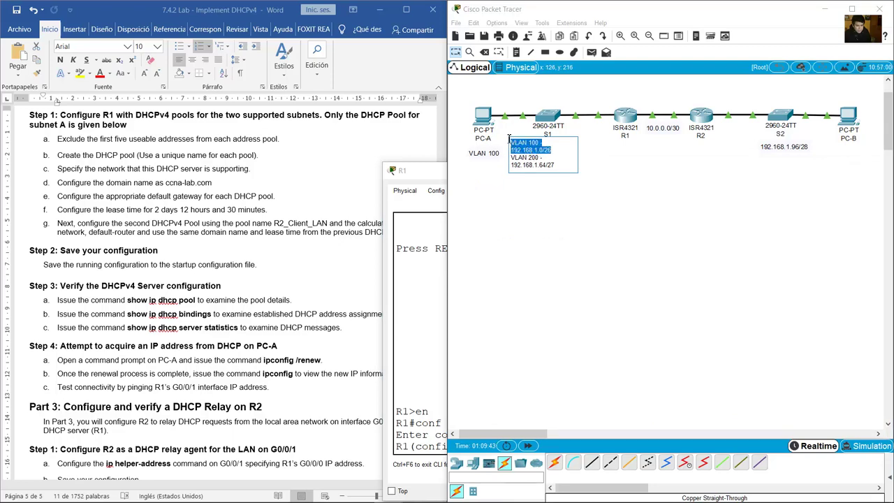
mouse_move(354, 493)
click(416, 491)
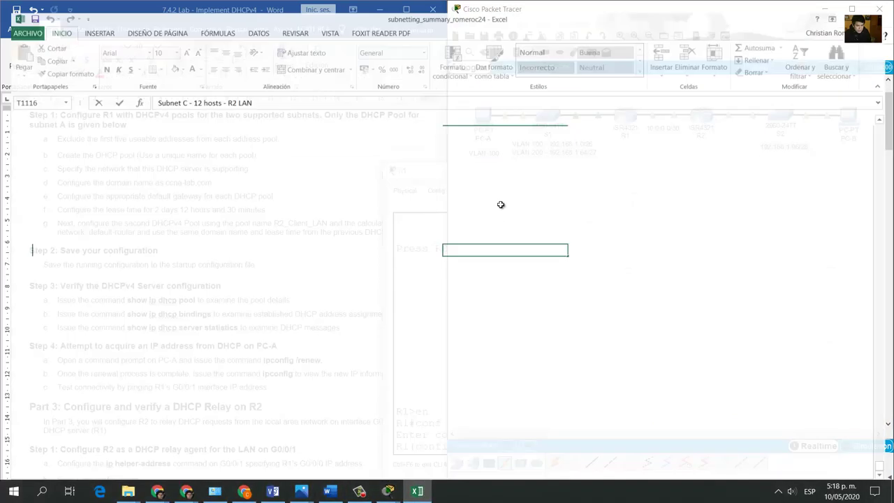
click(479, 195)
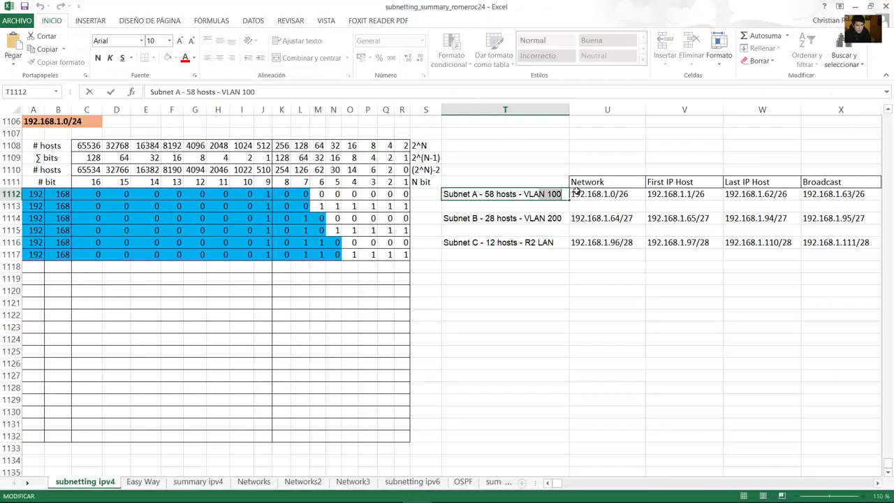
Examine Subnet A's network, first host and last host addresses to determine the range to exclude.
click(577, 194)
click(681, 193)
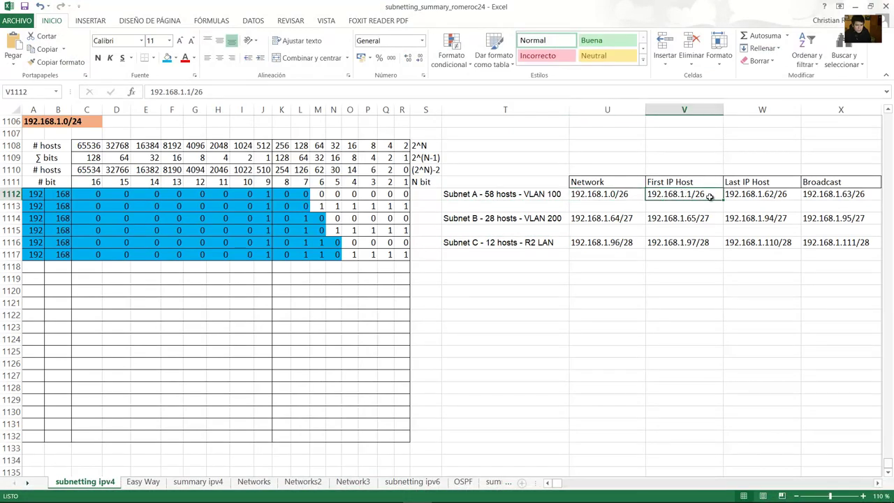
double_click(704, 194)
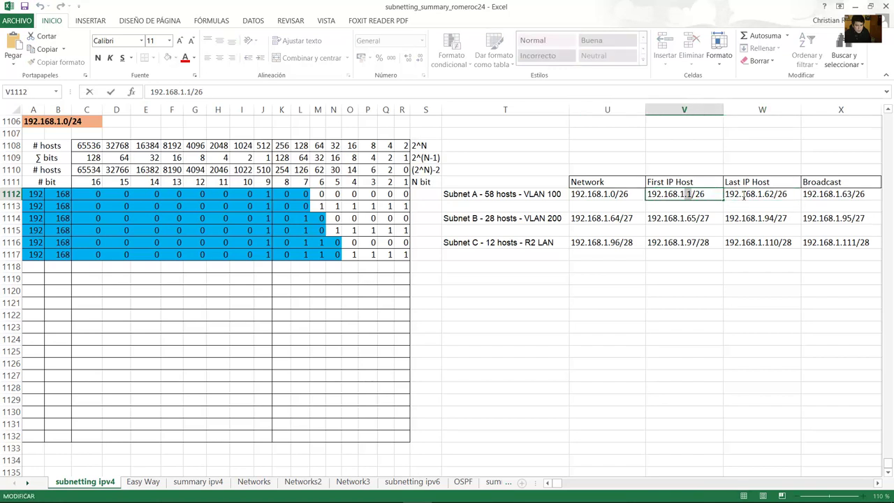
click(774, 194)
double_click(772, 194)
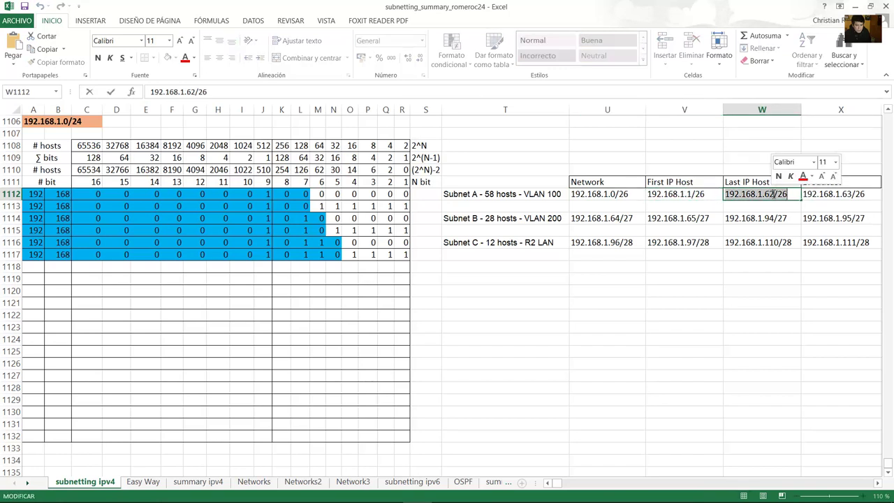
click(687, 194)
double_click(694, 195)
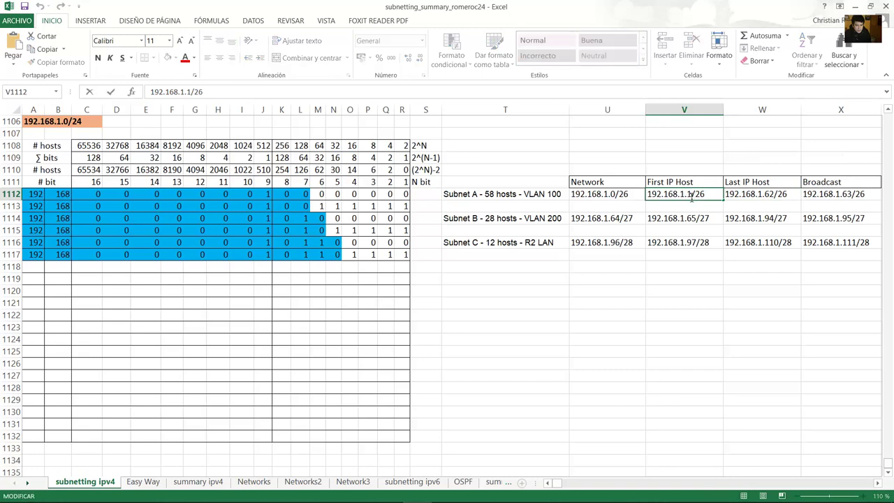
double_click(691, 195)
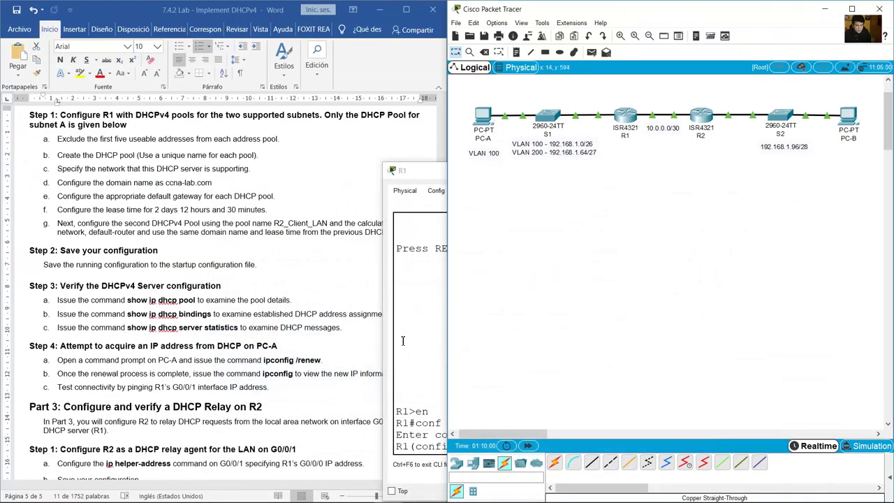
Complete R1's DHCP exclusion command with the address range 192.168.1.1 to 192.168.1.5.
click(553, 382)
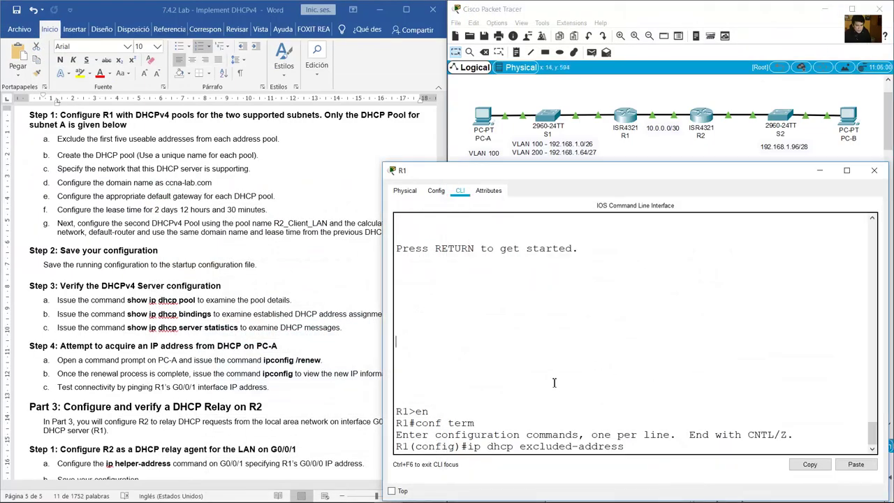
text(192.168)
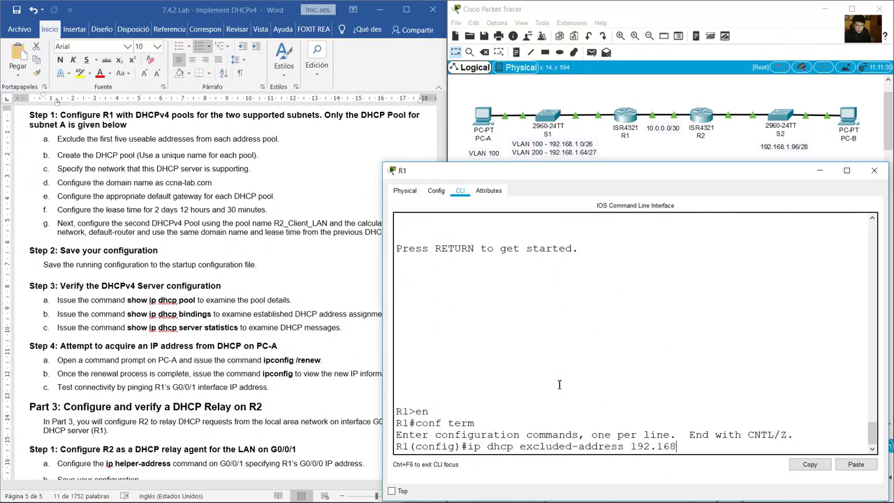
text(.1.1 192.168.1.5)
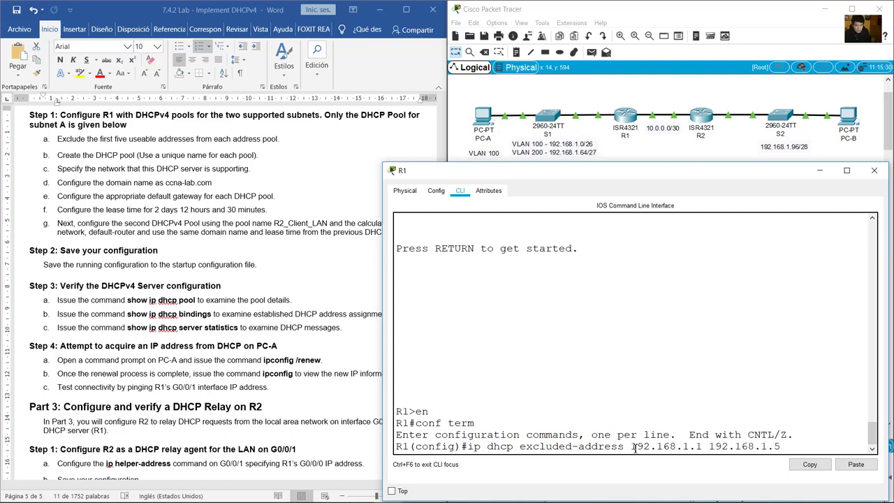
drag(631, 447, 786, 448)
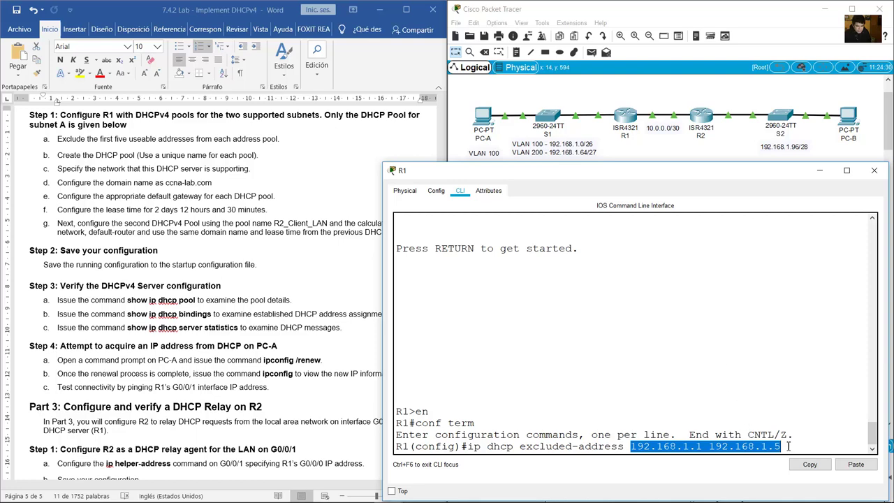
click(785, 421)
key(Return)
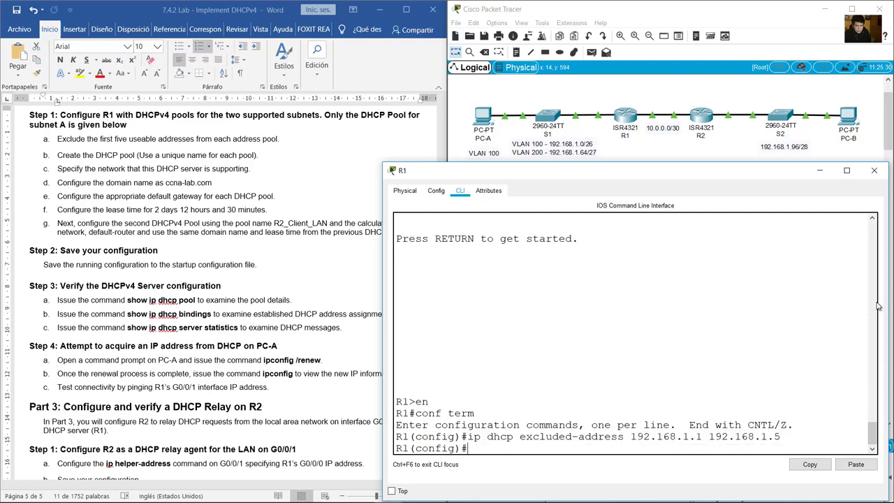
Check the network label under S2 in the topology and locate Subnet C for the R2 LAN in Excel.
click(794, 155)
double_click(795, 153)
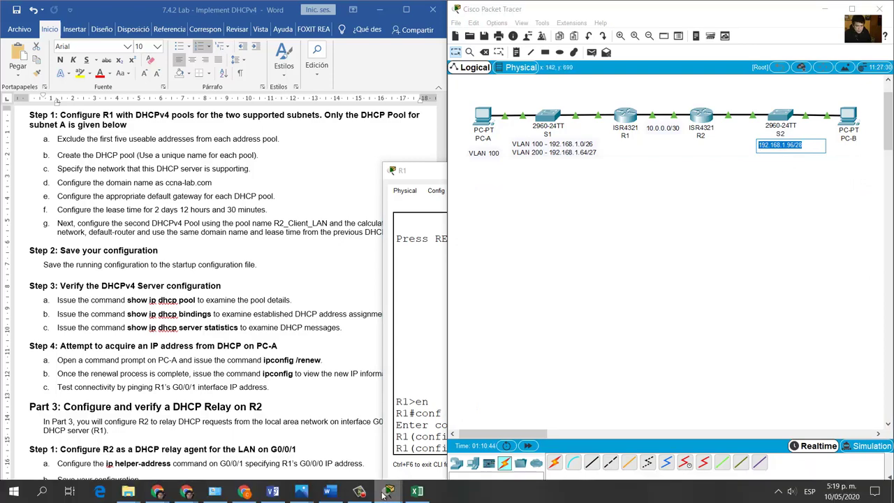
click(417, 497)
click(477, 242)
double_click(464, 242)
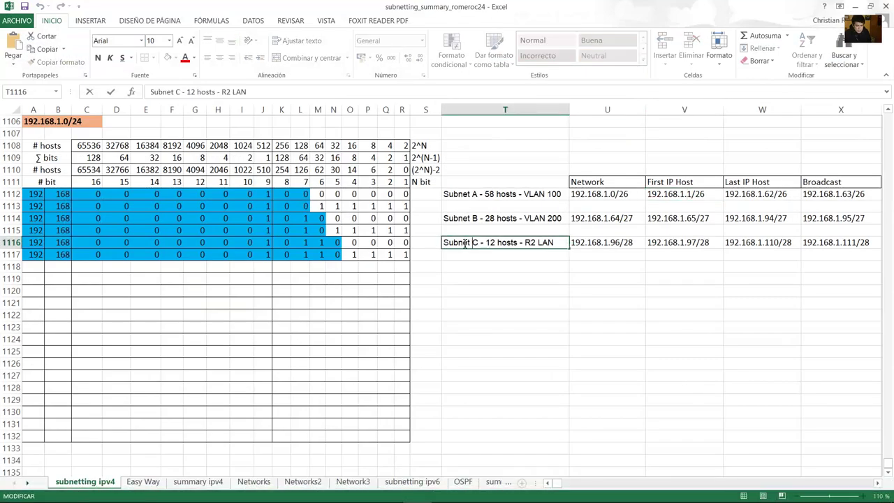
drag(464, 242, 551, 242)
Examine Subnet C's first and last host addresses to determine which addresses to exclude.
click(674, 243)
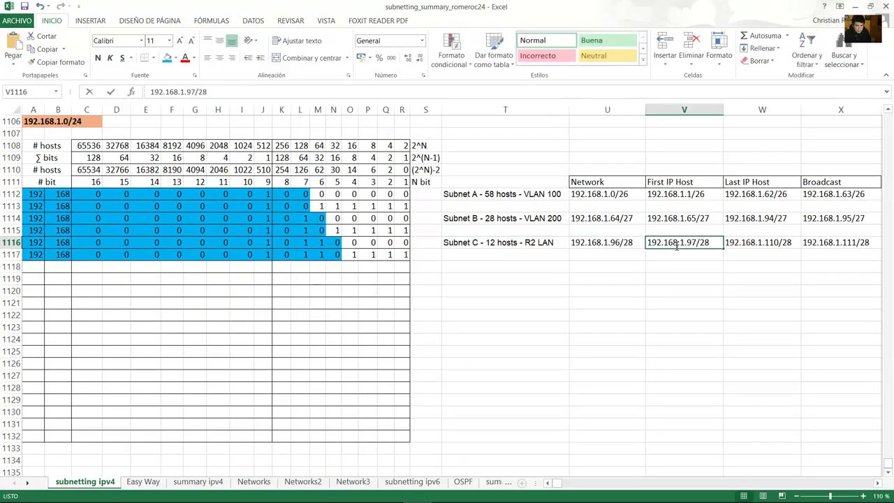
double_click(688, 242)
drag(687, 243, 701, 242)
click(768, 242)
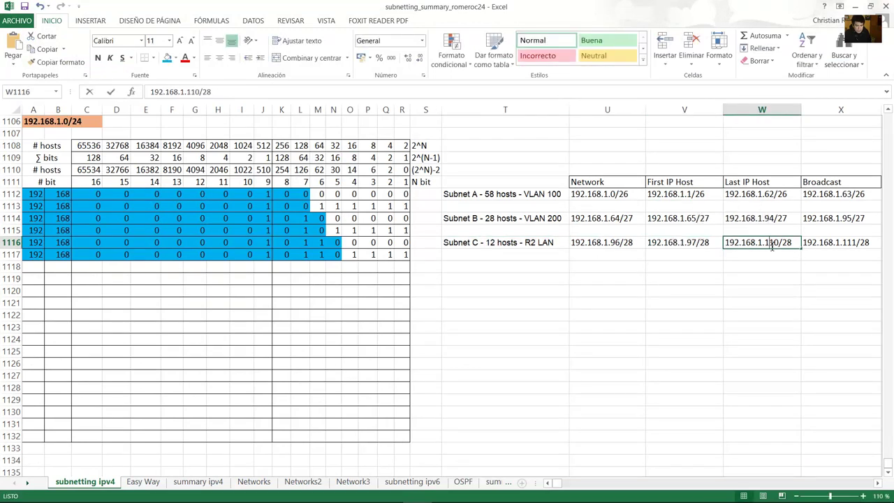
double_click(765, 243)
drag(765, 242, 779, 242)
click(674, 242)
double_click(687, 242)
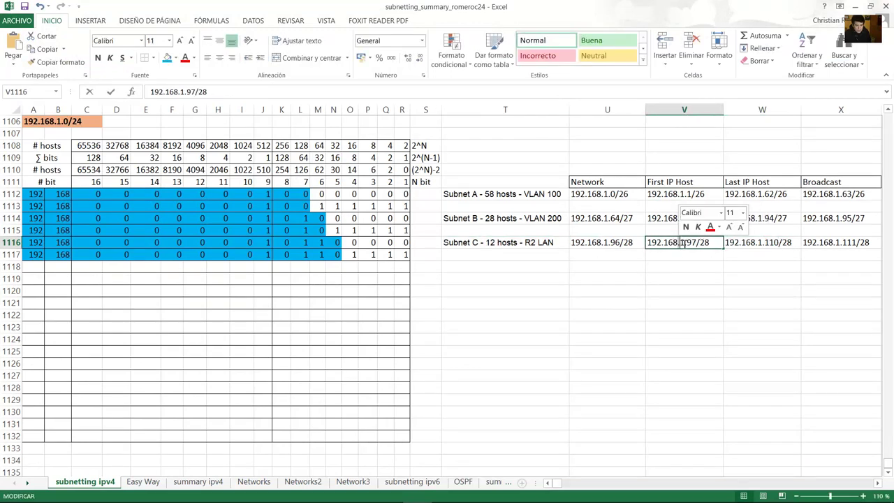
drag(688, 242, 702, 242)
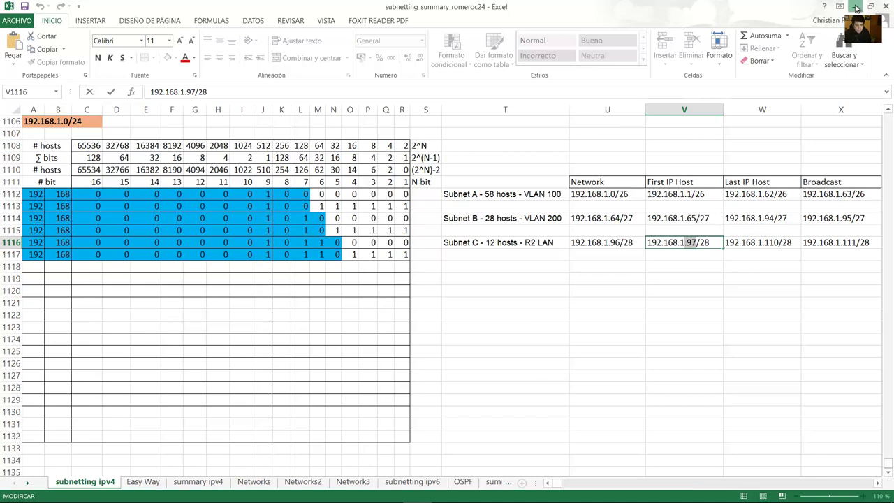
Switch to Packet Tracer and exclude the addresses 192.168.1.97 to 192.168.1.101 from DHCP on R1.
click(855, 6)
click(506, 345)
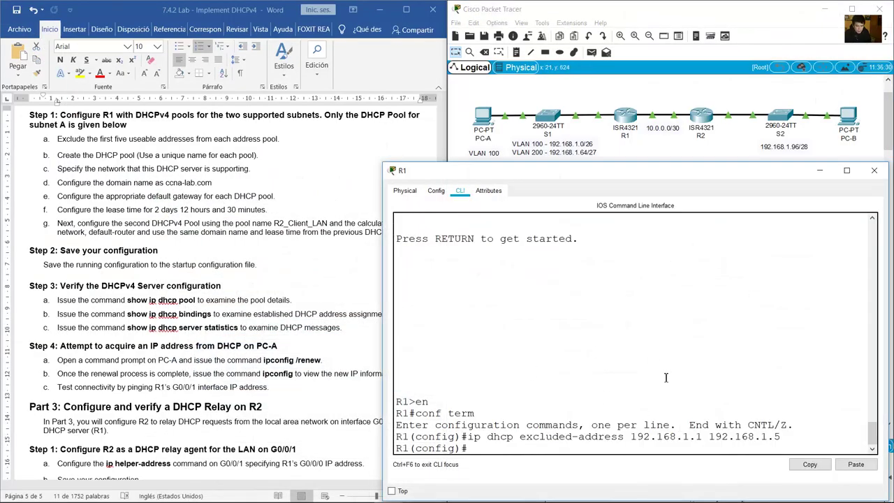
key(Up)
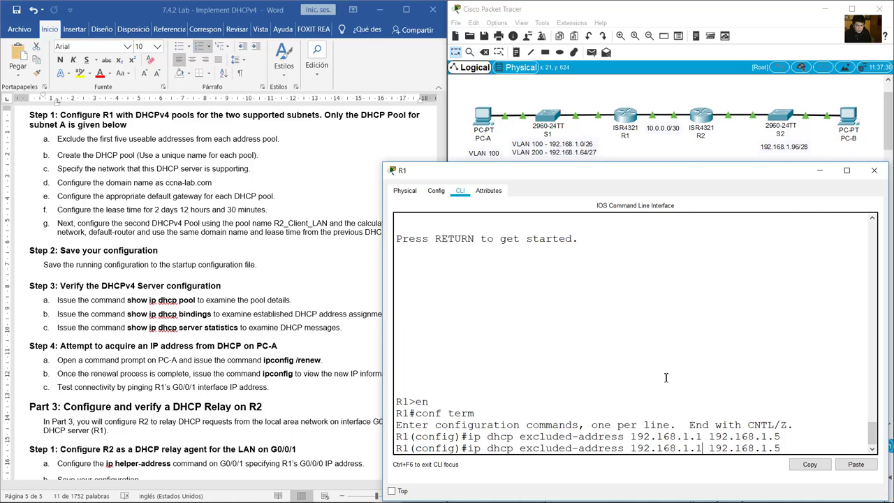
key(BackSpace)
text(97)
key(End)
text(101)
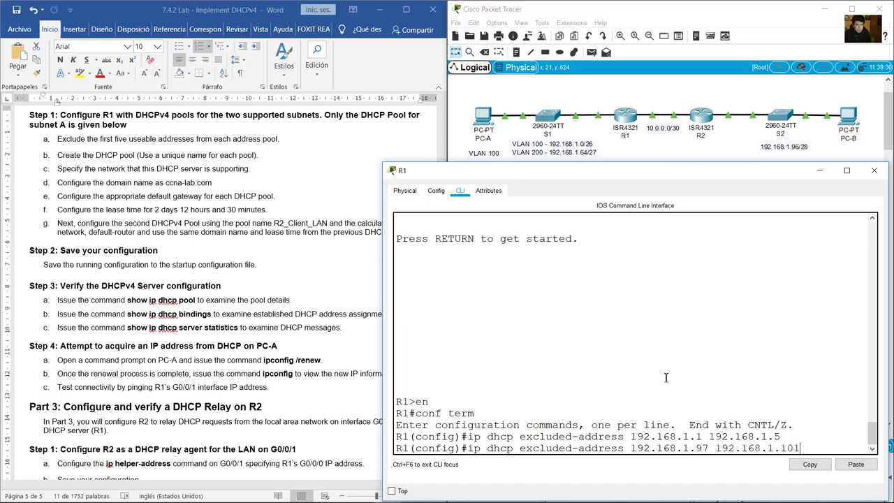
key(Return)
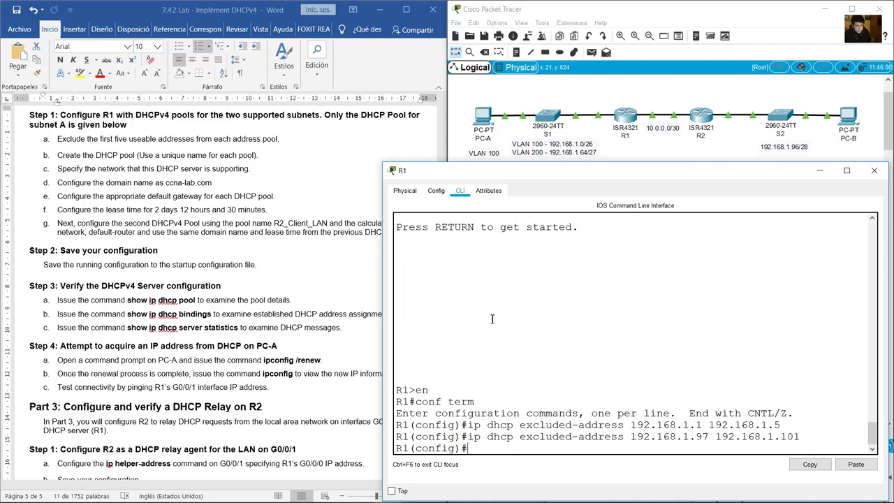
Read the DHCP pool creation instruction in Word and check Subnet A's VLAN and network address in Excel.
click(108, 176)
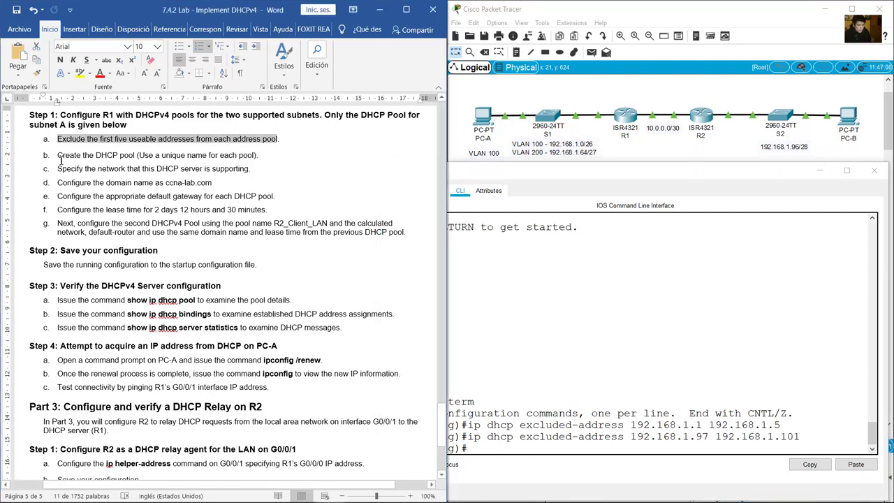
drag(65, 156, 260, 155)
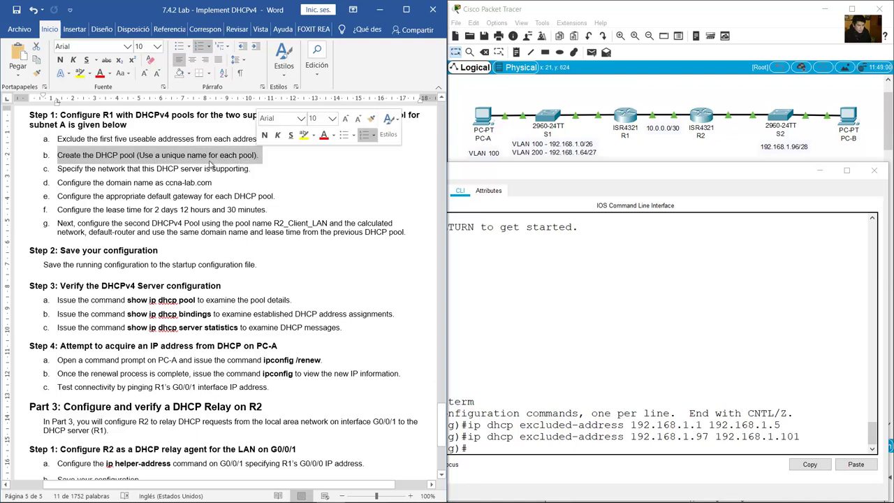
click(580, 332)
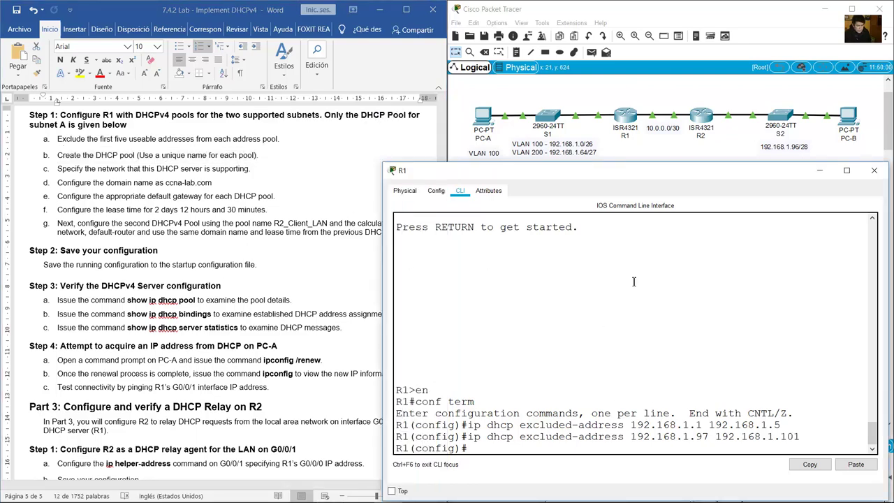
click(417, 497)
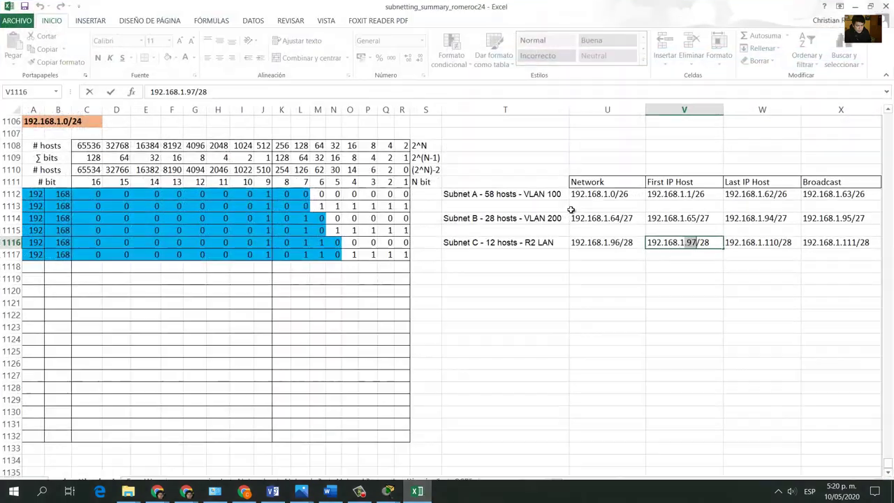
click(500, 194)
double_click(500, 194)
drag(500, 194, 621, 195)
click(620, 194)
double_click(605, 194)
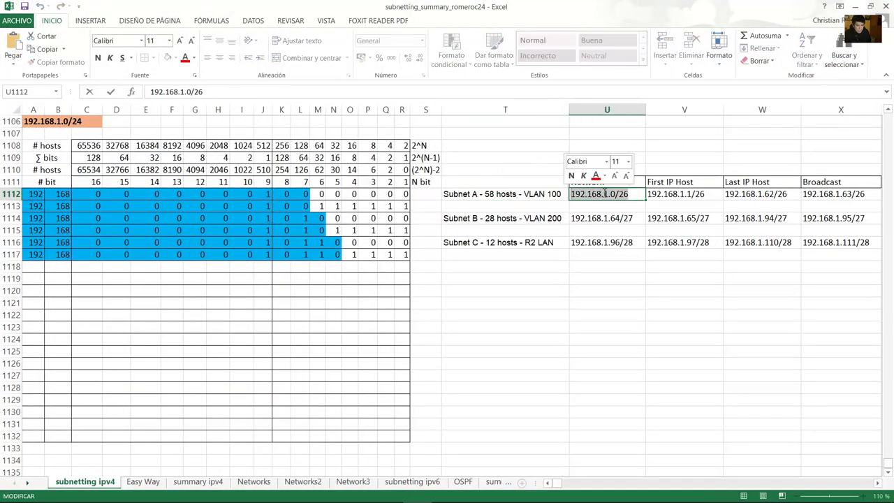
Switch to Packet Tracer and create the DHCP pool VLAN100 on R1.
key(alt+Tab)
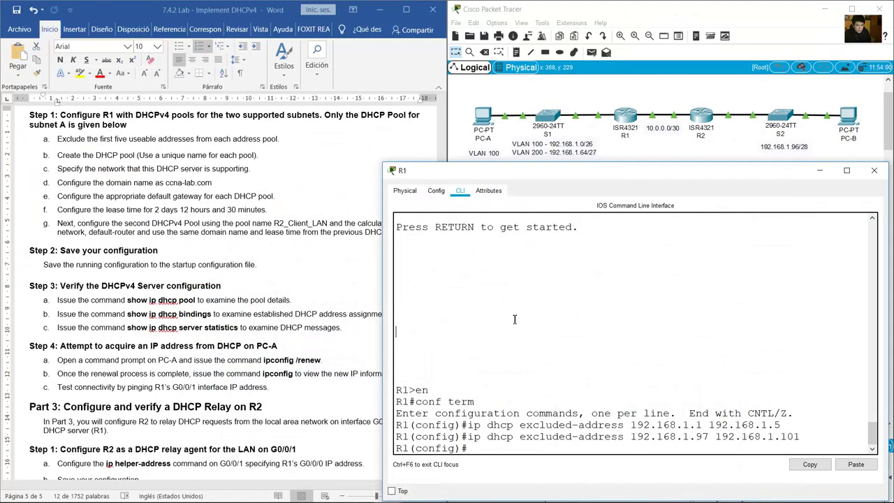
text(ip dhcp pool VLAN)
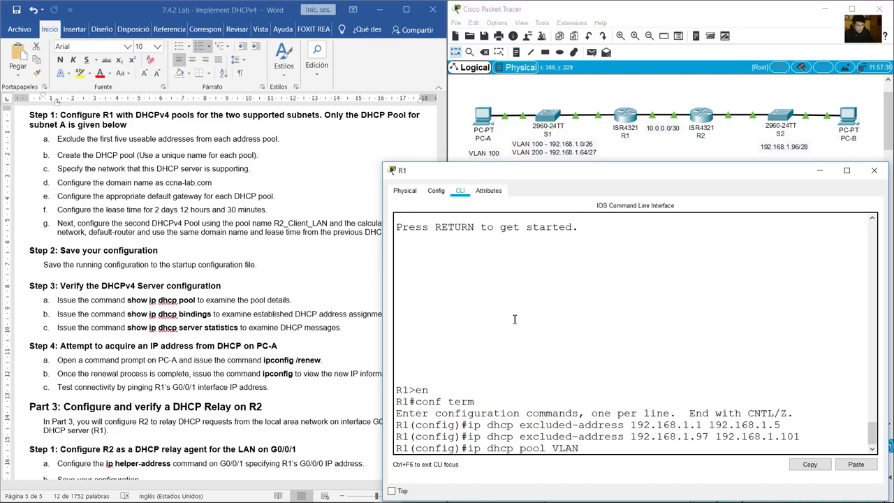
text(1000)
key(Return)
Set the VLAN100 pool's network to 192.168.1.0 255.255.255.192 and compare it with the topology label and the lab instruction.
text(net)
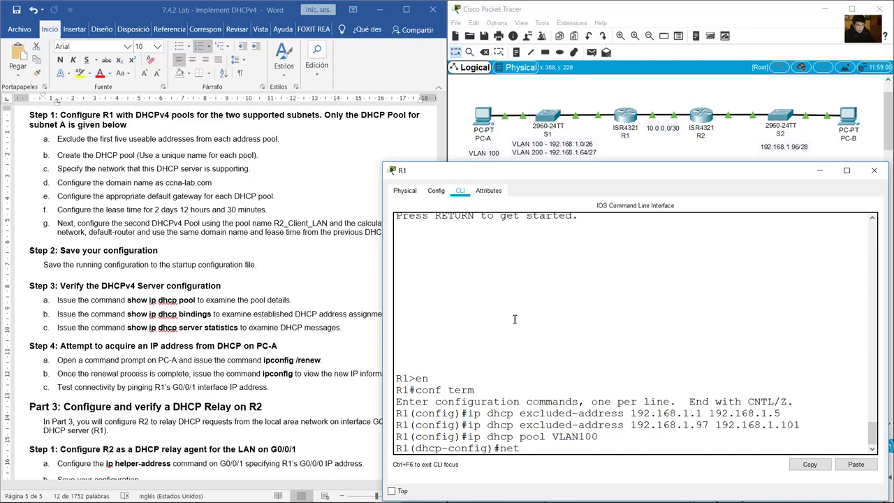
text(work)
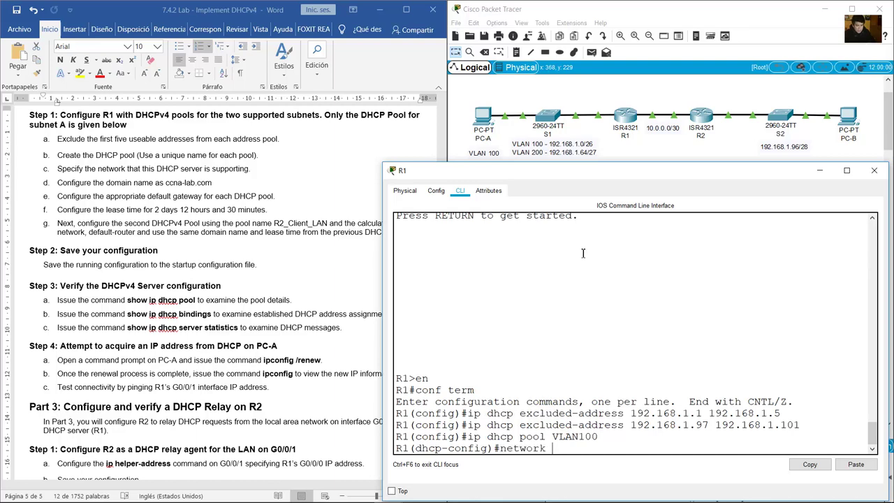
double_click(550, 150)
drag(552, 150, 509, 151)
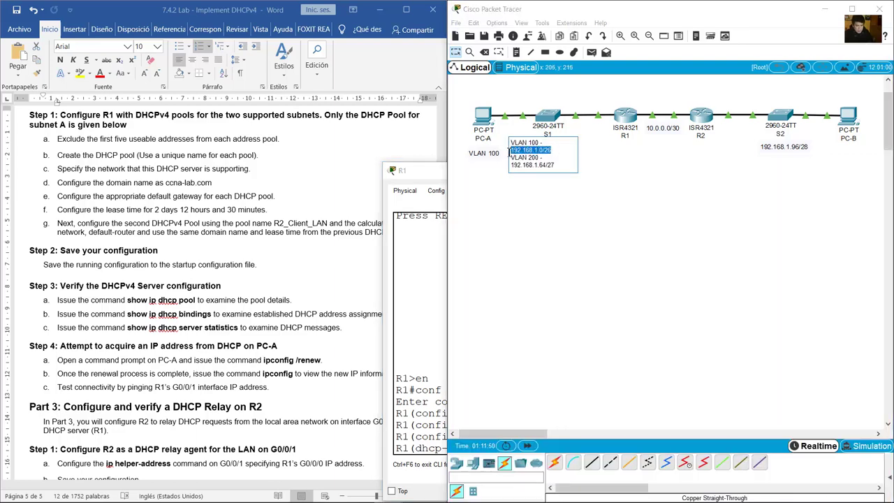
click(417, 382)
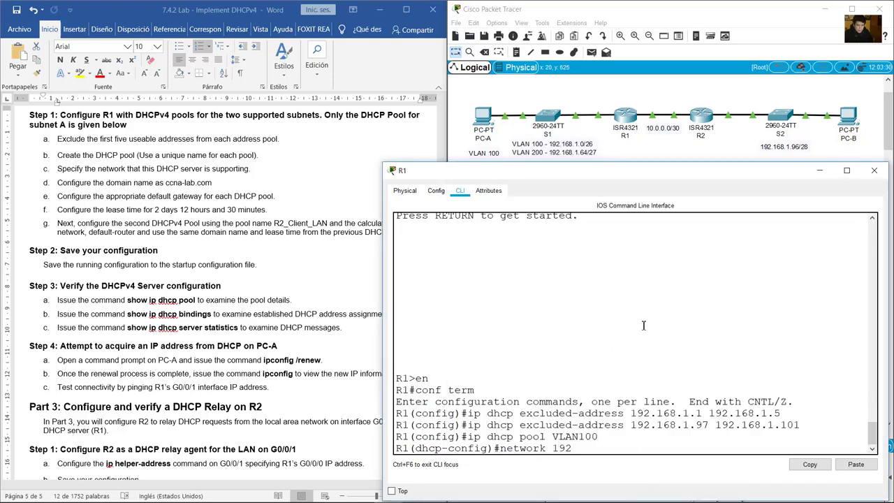
text(.168.1.0 255.255.255.192)
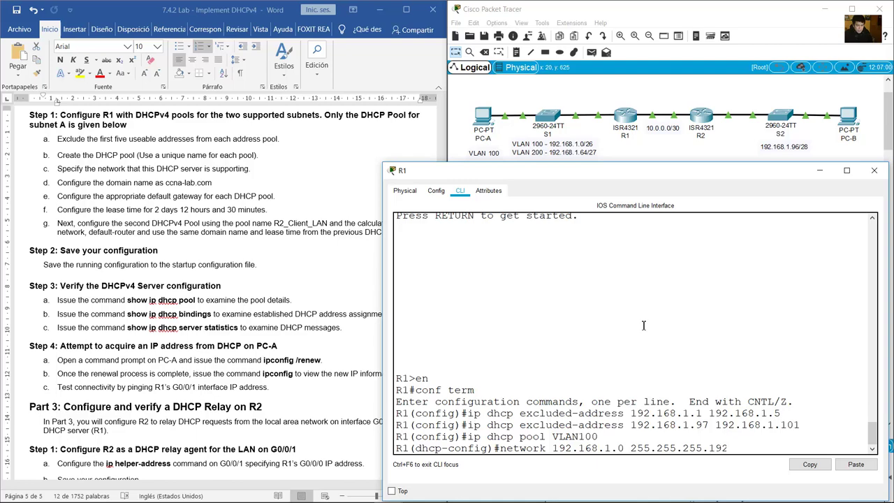
key(Return)
click(91, 169)
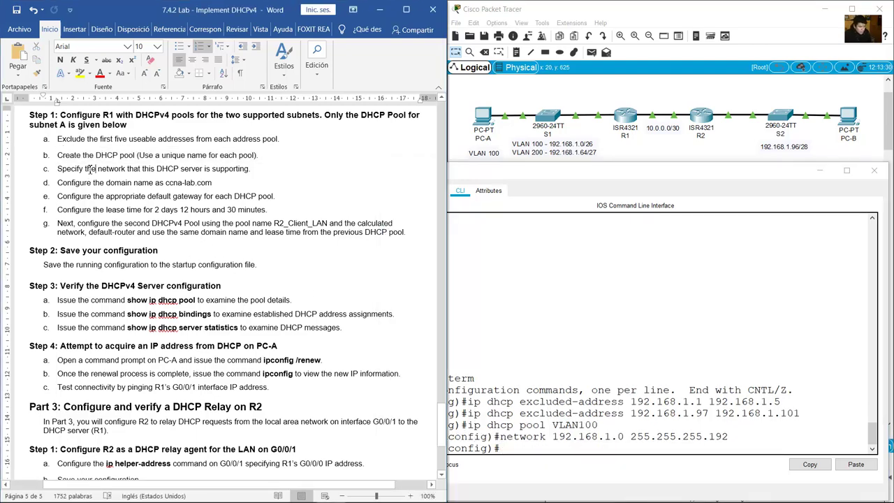
drag(90, 169, 182, 169)
drag(507, 437, 700, 442)
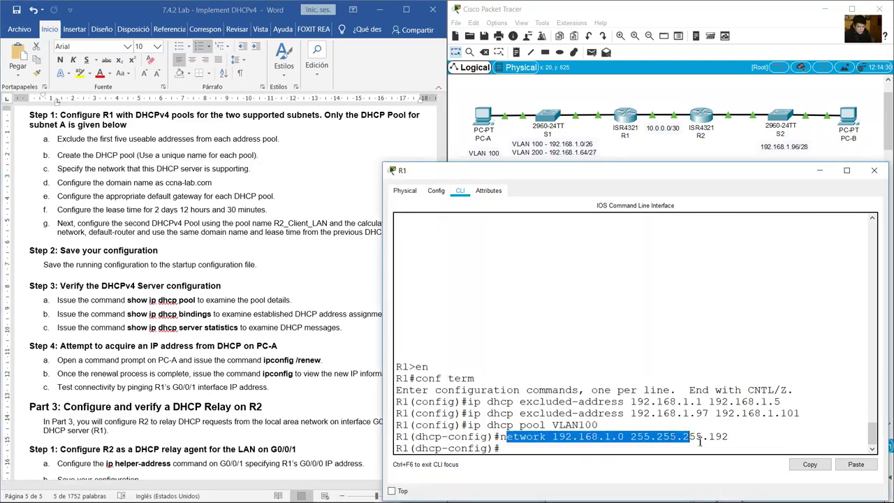
Check the domain name instruction in Word and enter the command setting the pool's domain name to ccna-lab.com on R1.
click(135, 199)
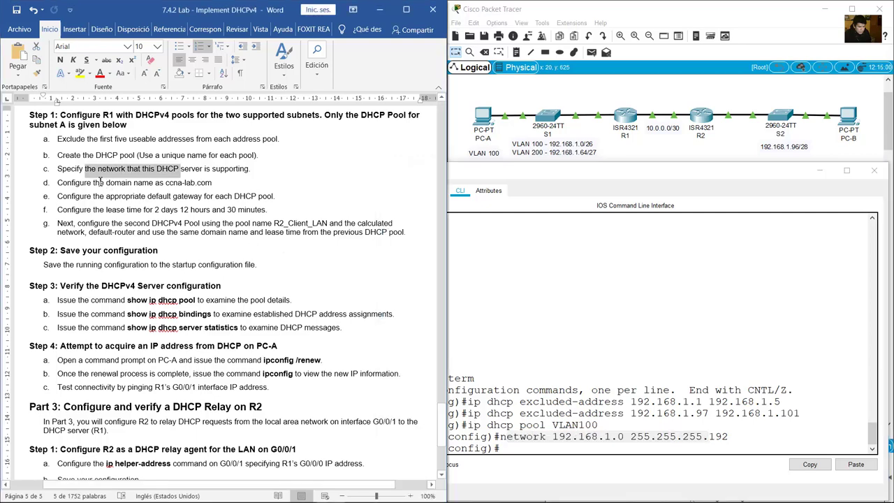
drag(93, 182, 227, 183)
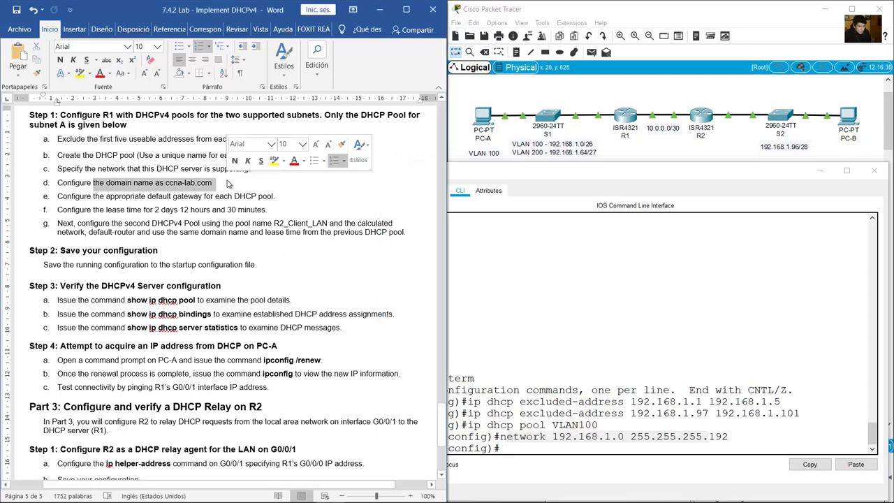
click(535, 323)
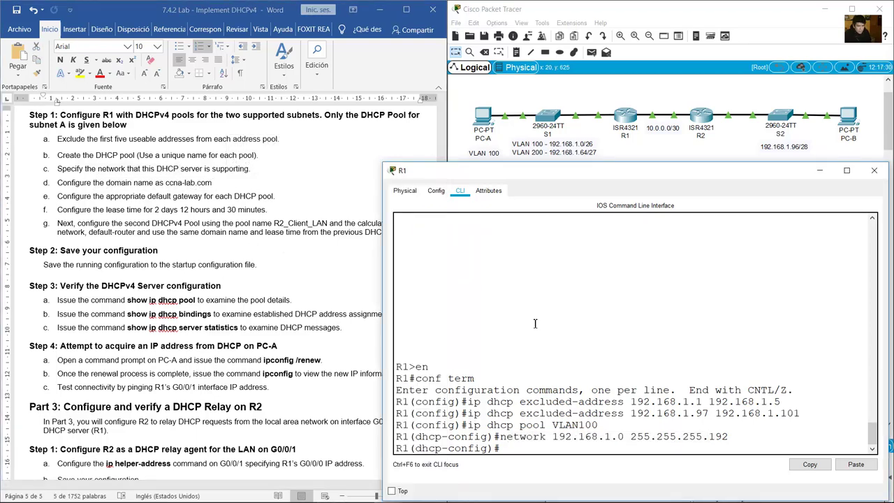
text(domain-name)
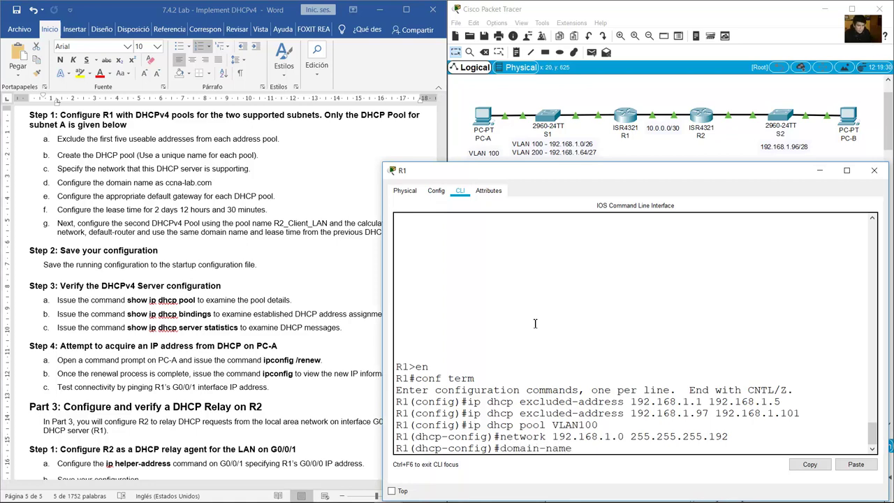
text( ccna-lab.com)
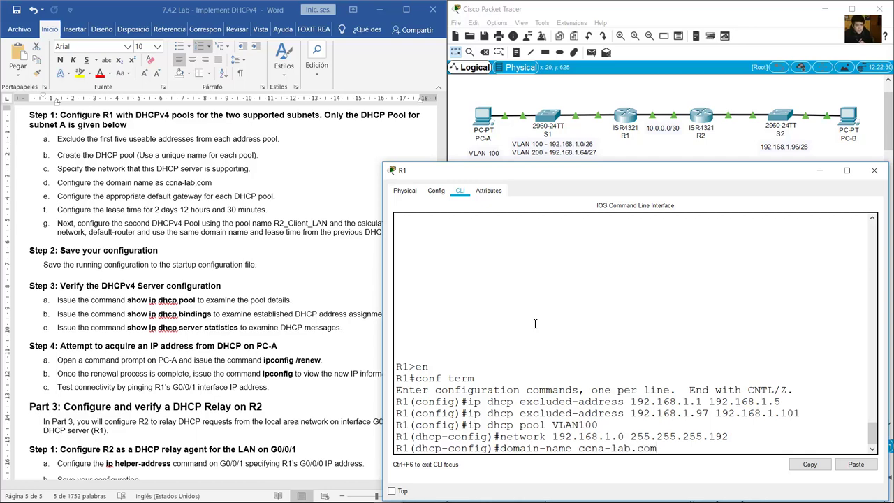